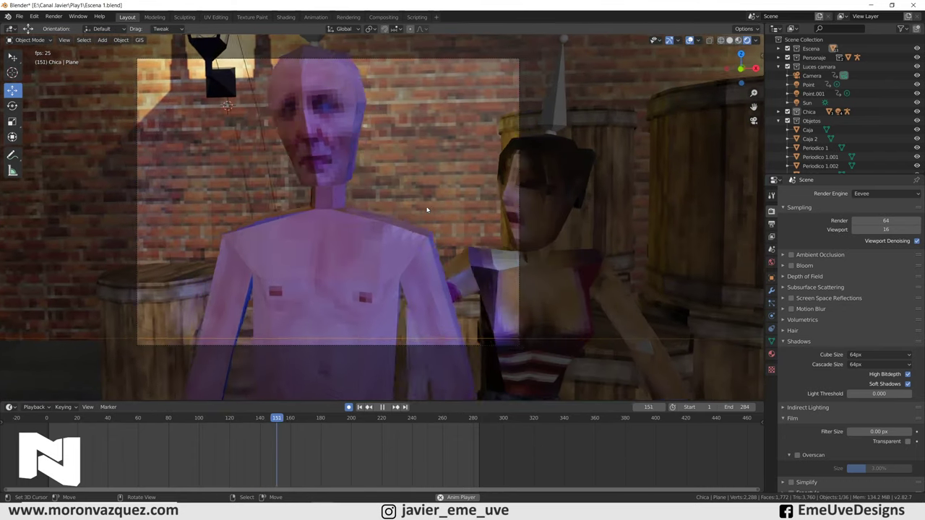
Stop playback and scrub the Timeline playhead to frame 177.
{"action": "key", "text": "space"}
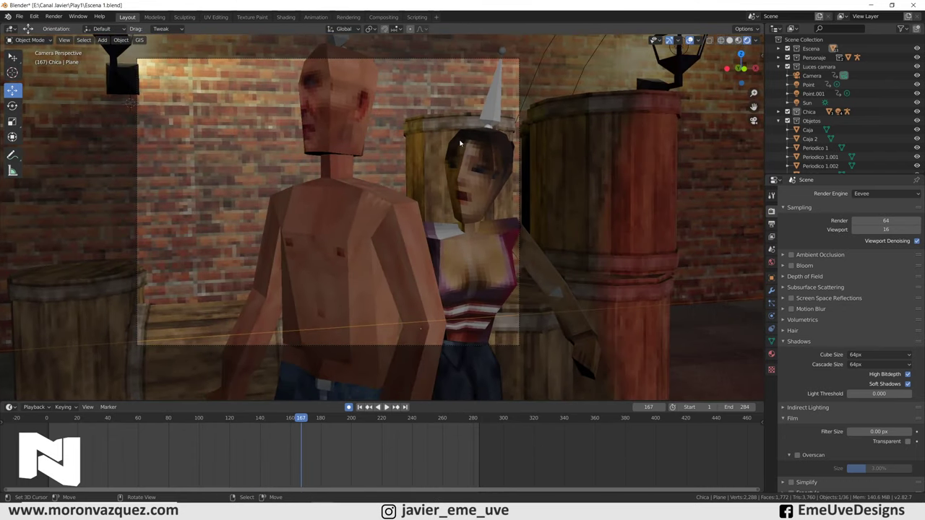
{"action": "mouse_move", "coordinate": [231, 428]}
{"action": "left_mouse_down"}
{"action": "mouse_move", "coordinate": [333, 428]}
{"action": "mouse_move", "coordinate": [223, 428]}
{"action": "mouse_move", "coordinate": [316, 424]}
{"action": "left_mouse_up"}
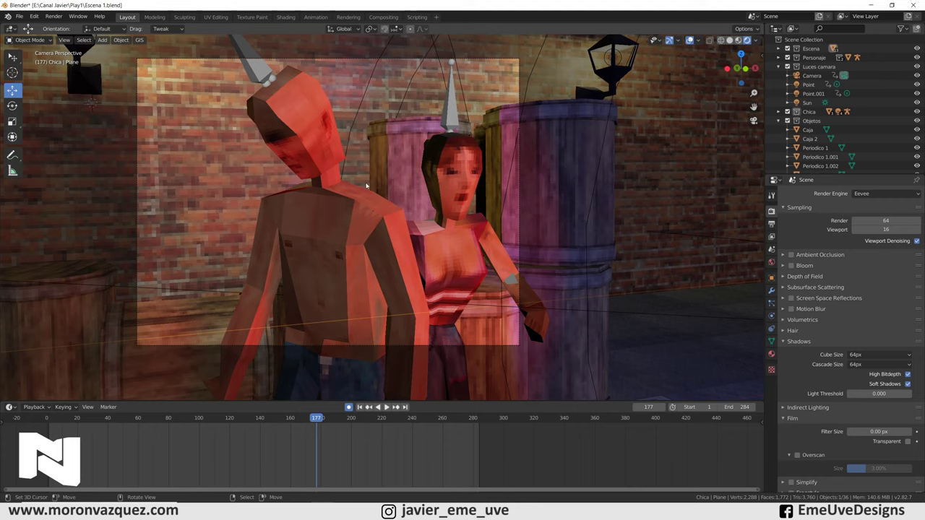
{"action": "left_click", "coordinate": [54, 16]}
Render frame 177 as a still, then enlarge the render window and zoom into the image.
{"action": "left_click", "coordinate": [69, 27]}
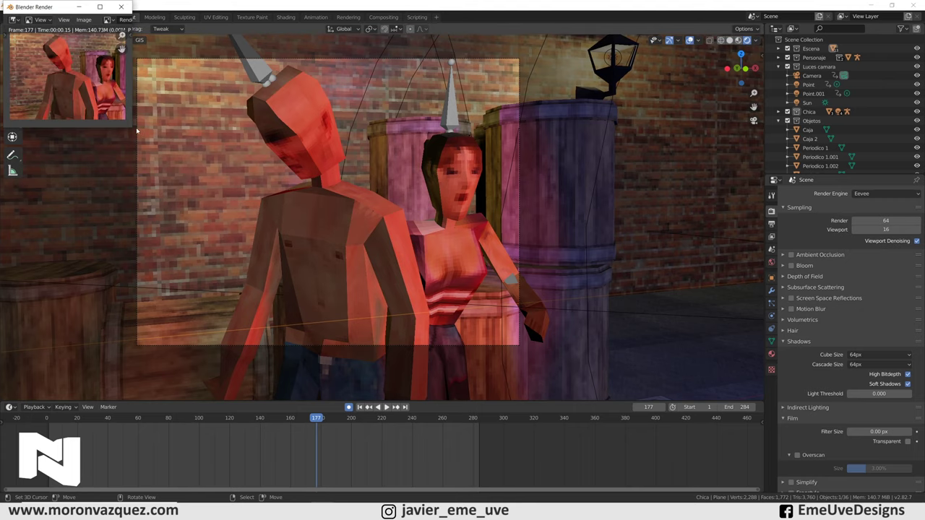
{"action": "left_click_drag", "start_coordinate": [132, 129], "coordinate": [701, 369]}
{"action": "scroll", "coordinate": [364, 252], "scroll_direction": "up", "scroll_amount": 5}
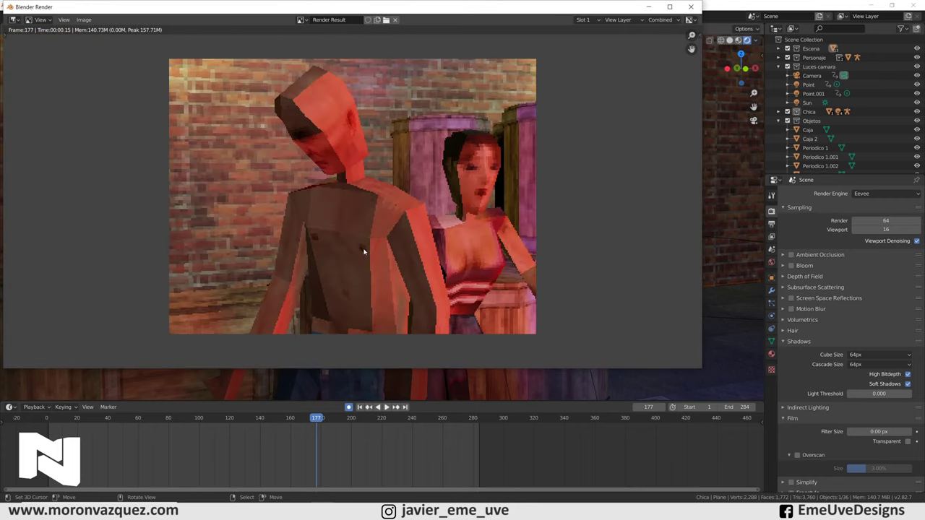
{"action": "scroll", "coordinate": [367, 248], "scroll_direction": "up", "scroll_amount": 1}
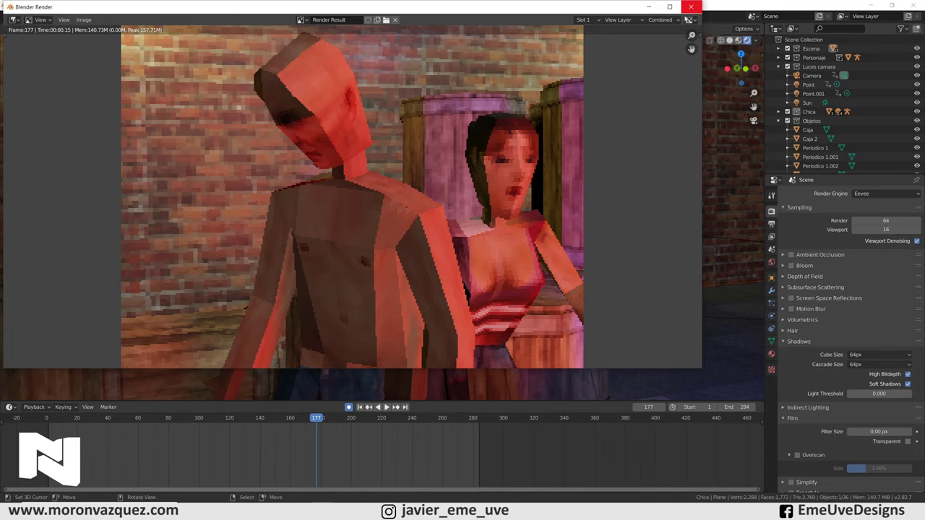
Close the render, replay and scrub the animation back and forth, stopping at frame 164.
{"action": "left_click", "coordinate": [690, 7]}
{"action": "key", "text": "space"}
{"action": "mouse_move", "coordinate": [318, 451]}
{"action": "left_mouse_down"}
{"action": "mouse_move", "coordinate": [257, 451]}
{"action": "mouse_move", "coordinate": [272, 457]}
{"action": "left_mouse_up"}
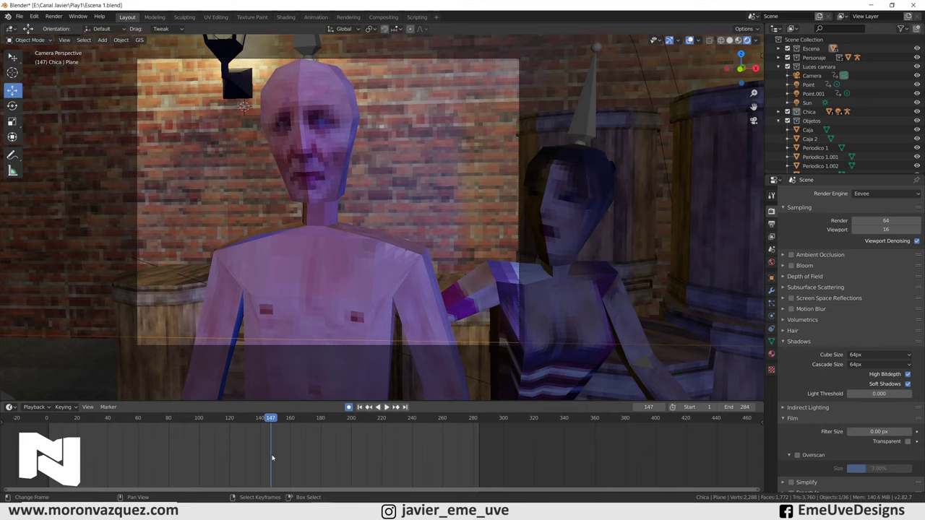
{"action": "mouse_move", "coordinate": [272, 457]}
{"action": "left_mouse_down"}
{"action": "mouse_move", "coordinate": [357, 456]}
{"action": "mouse_move", "coordinate": [331, 446]}
{"action": "left_mouse_up"}
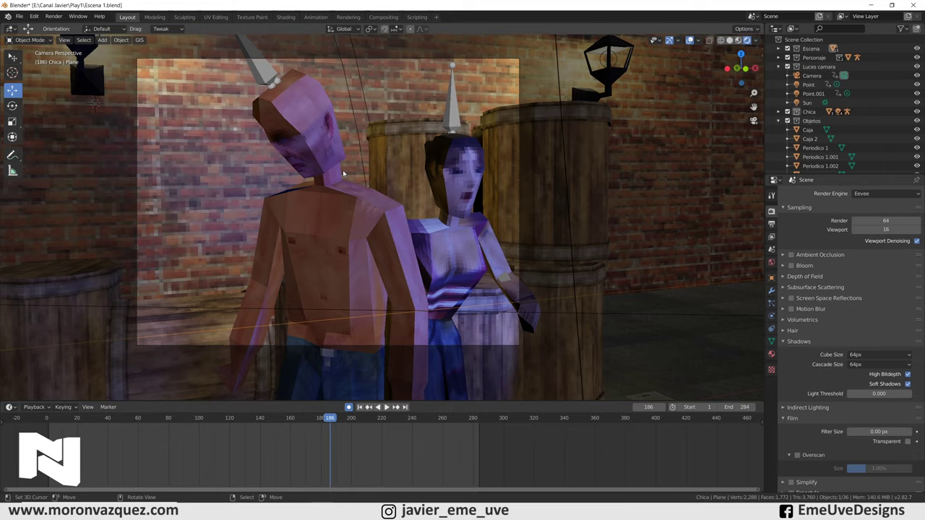
{"action": "key", "text": "space"}
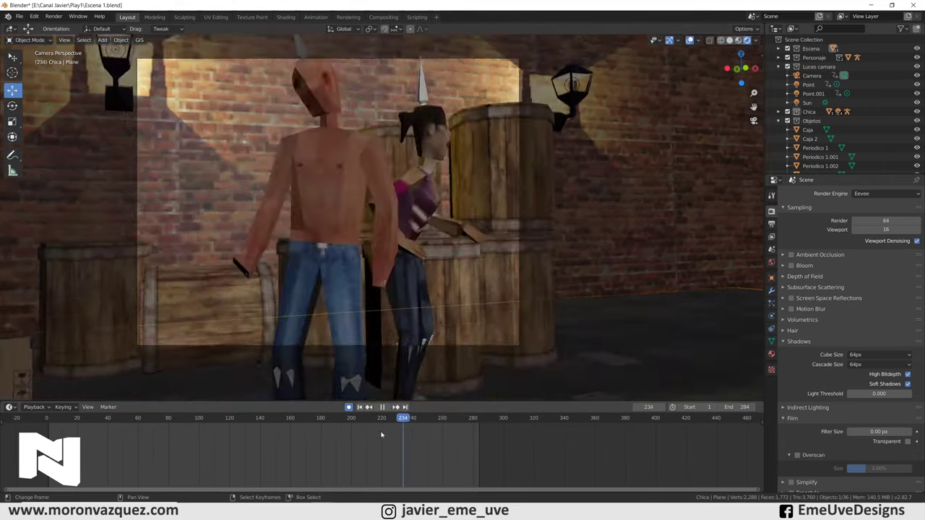
{"action": "left_click_drag", "start_coordinate": [382, 433], "coordinate": [295, 424]}
{"action": "key", "text": "space"}
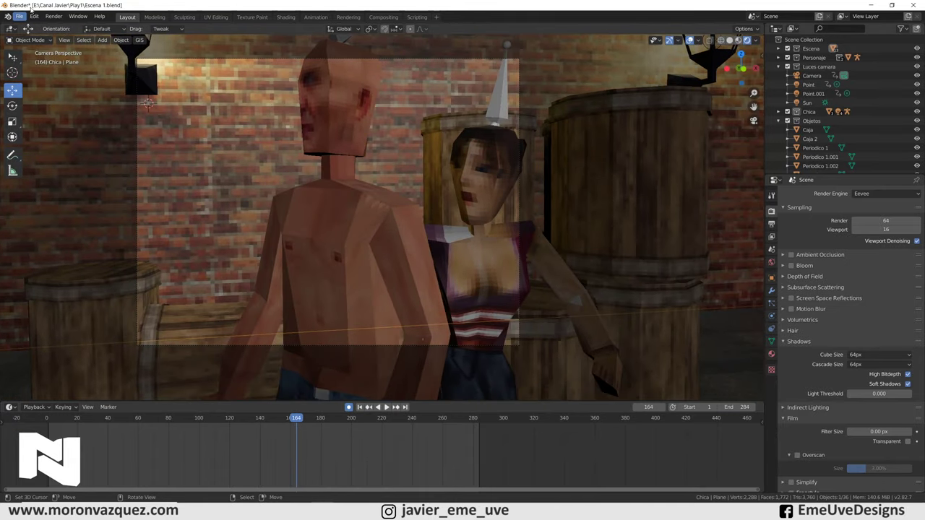
{"action": "left_click", "coordinate": [54, 15]}
Render frame 164, zoom in and out on the still, then close the render window.
{"action": "left_click", "coordinate": [73, 29]}
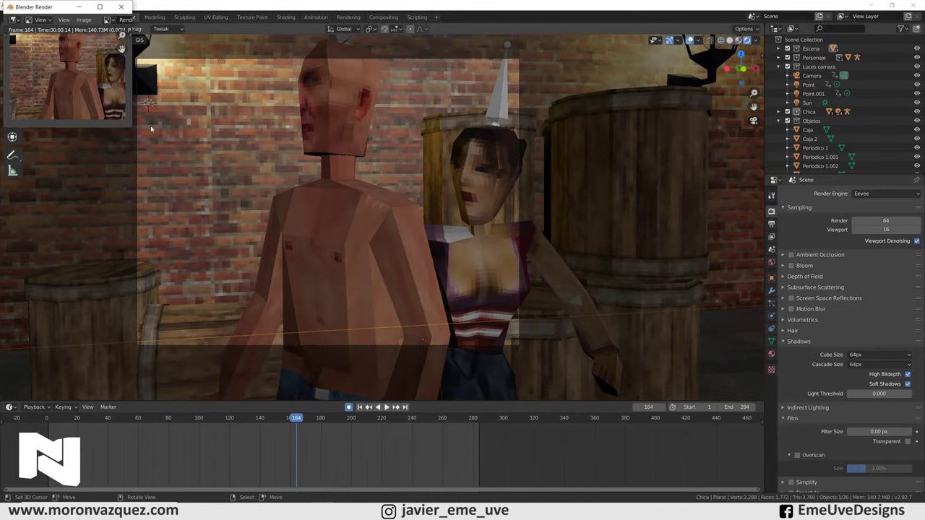
{"action": "scroll", "coordinate": [469, 298], "scroll_direction": "up", "scroll_amount": 1}
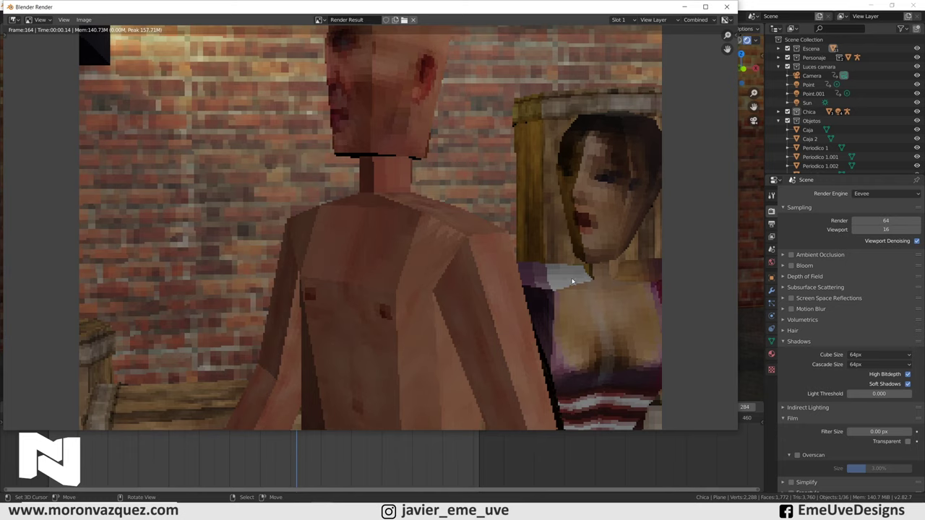
{"action": "scroll", "coordinate": [551, 289], "scroll_direction": "down", "scroll_amount": 1}
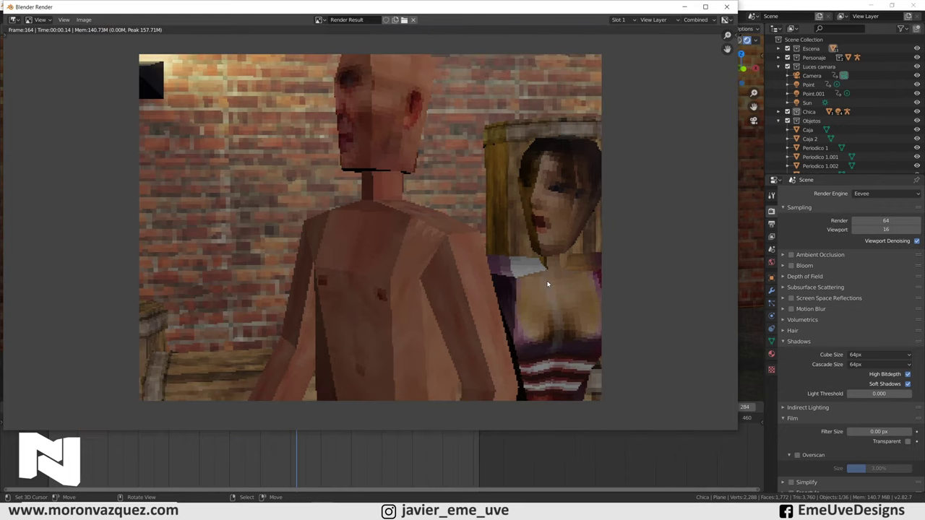
{"action": "scroll", "coordinate": [431, 259], "scroll_direction": "down", "scroll_amount": 1}
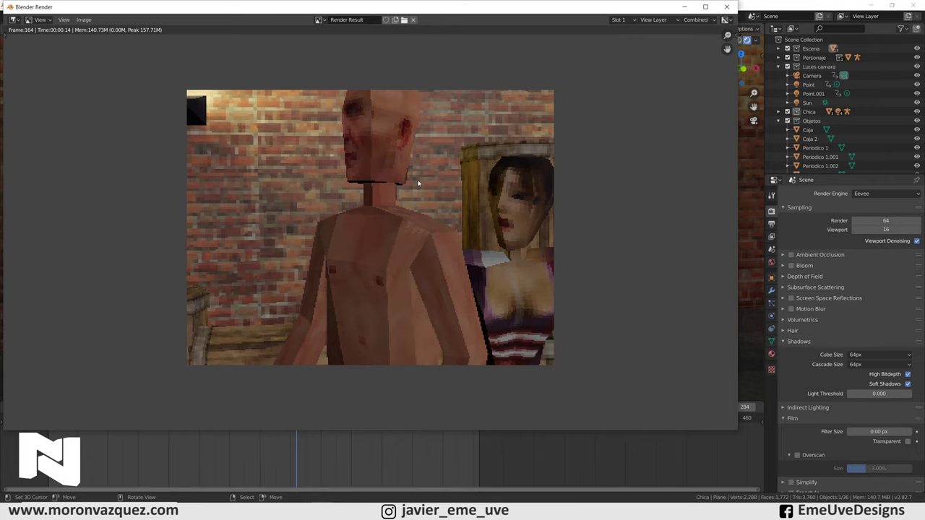
{"action": "scroll", "coordinate": [418, 183], "scroll_direction": "down", "scroll_amount": 3}
{"action": "scroll", "coordinate": [415, 138], "scroll_direction": "up", "scroll_amount": 3}
{"action": "scroll", "coordinate": [408, 193], "scroll_direction": "up", "scroll_amount": 1}
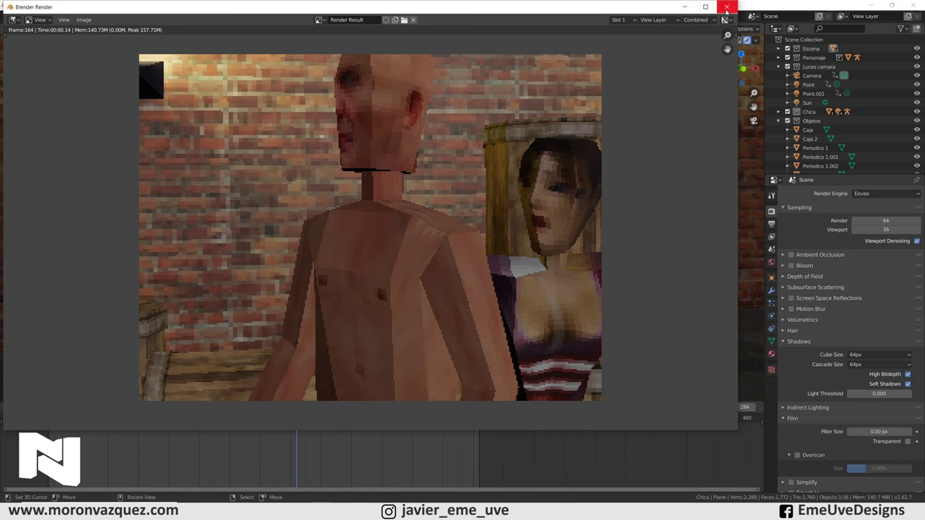
{"action": "left_click", "coordinate": [726, 7]}
Scrub to frame 97, play, scrub back and stop at frame 120, then resume playback.
{"action": "left_click_drag", "start_coordinate": [192, 456], "coordinate": [191, 439]}
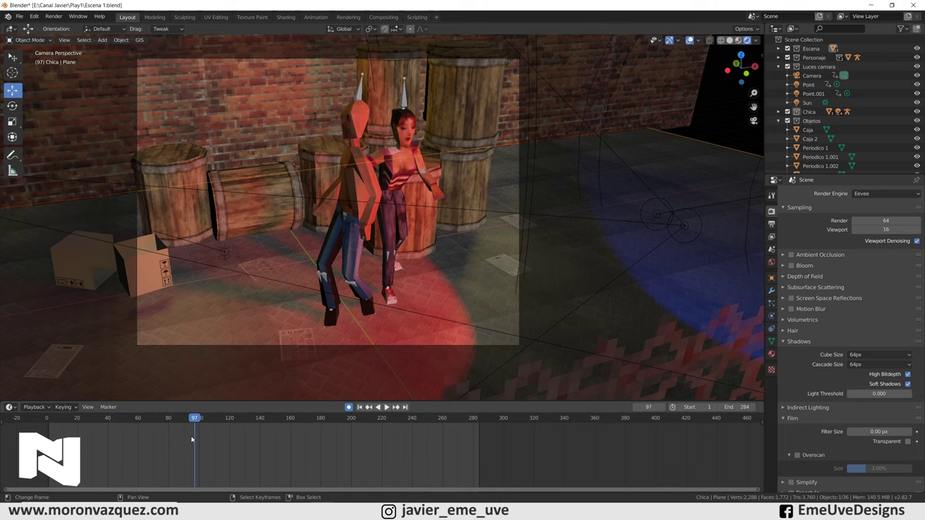
{"action": "key", "text": "space"}
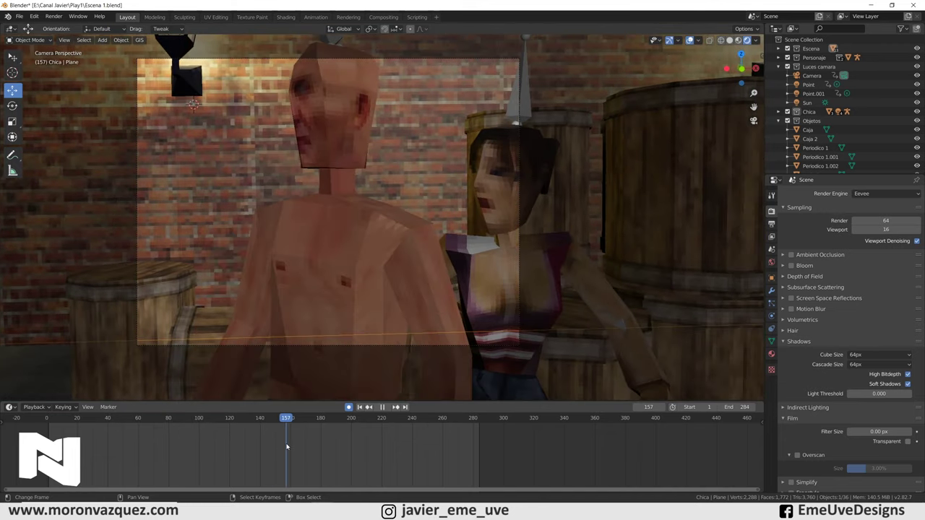
{"action": "mouse_move", "coordinate": [286, 446]}
{"action": "left_mouse_down"}
{"action": "mouse_move", "coordinate": [237, 432]}
{"action": "mouse_move", "coordinate": [230, 419]}
{"action": "left_mouse_up"}
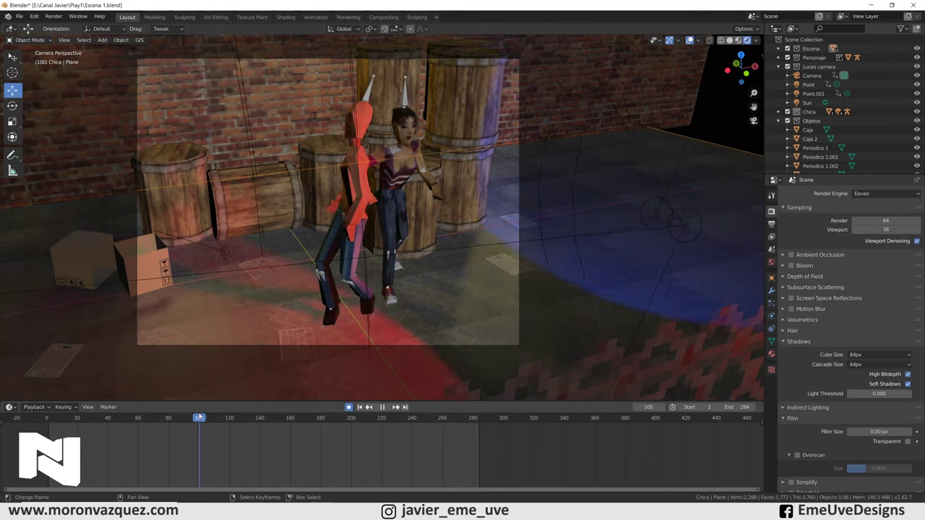
{"action": "key", "text": "space"}
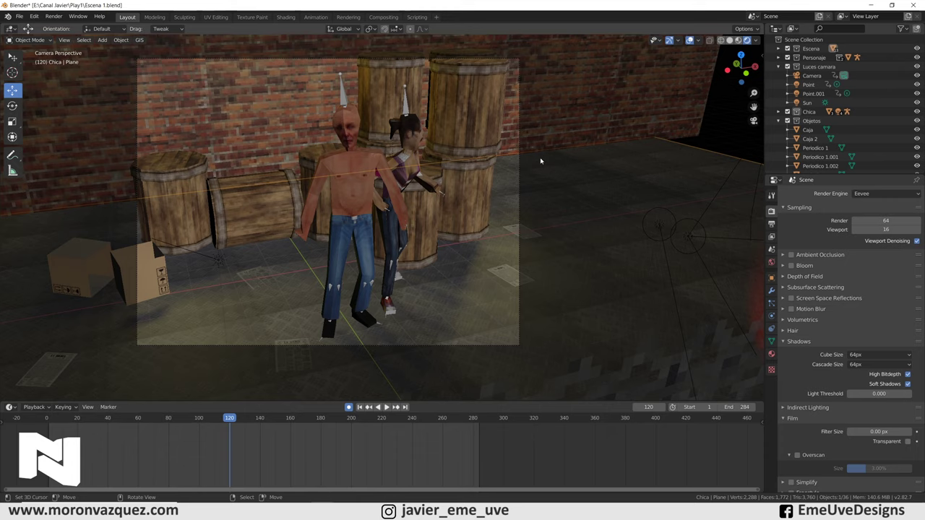
{"action": "key", "text": "space"}
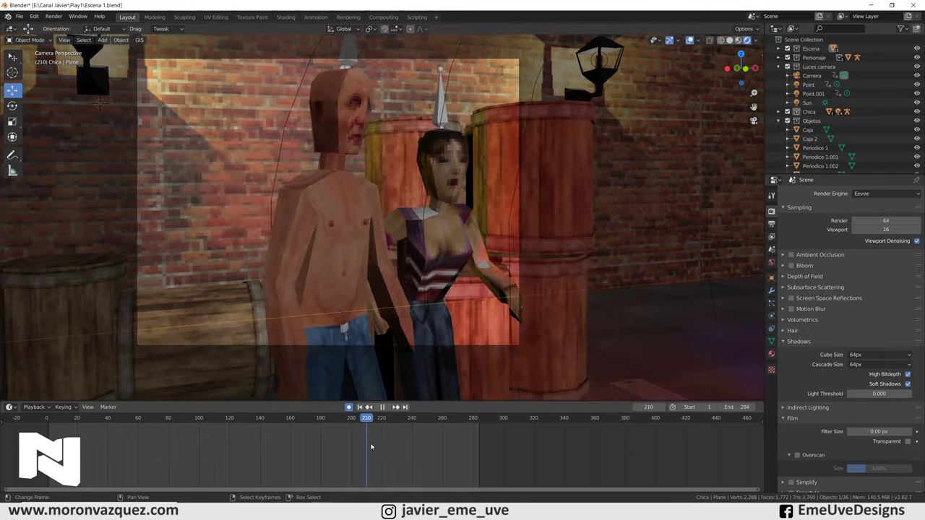
Review the animation from frame 226 back to 91, then forward through the 133–154 close-ups.
{"action": "key", "text": "space"}
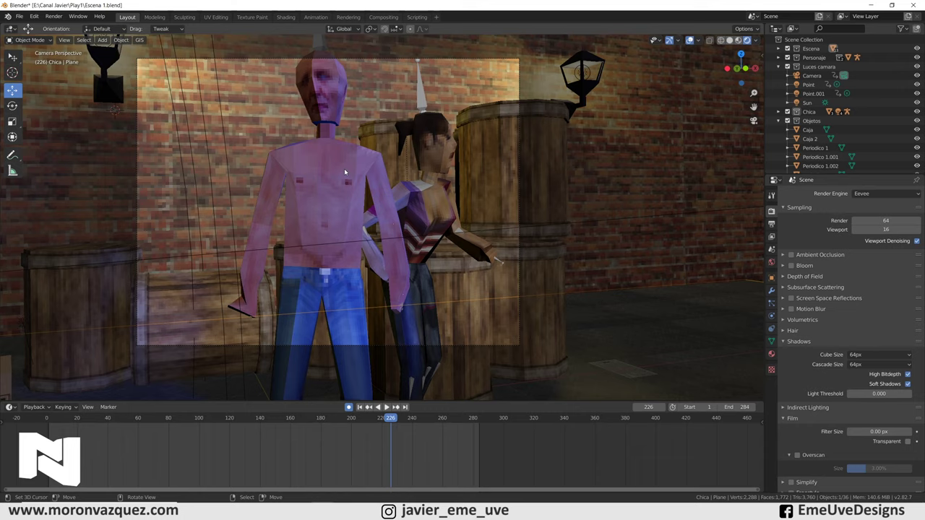
{"action": "key", "text": "space"}
{"action": "left_click_drag", "start_coordinate": [262, 443], "coordinate": [201, 447]}
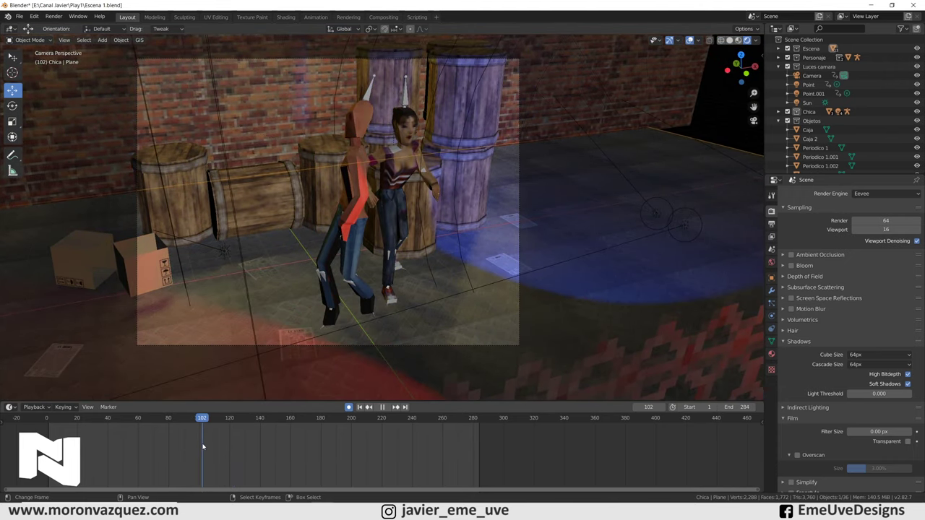
{"action": "left_click_drag", "start_coordinate": [201, 447], "coordinate": [185, 438]}
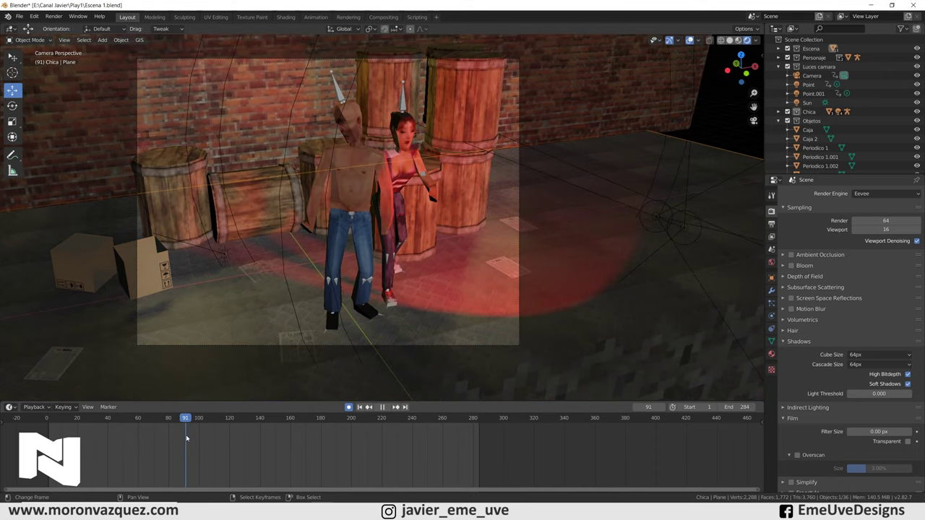
{"action": "key", "text": "space"}
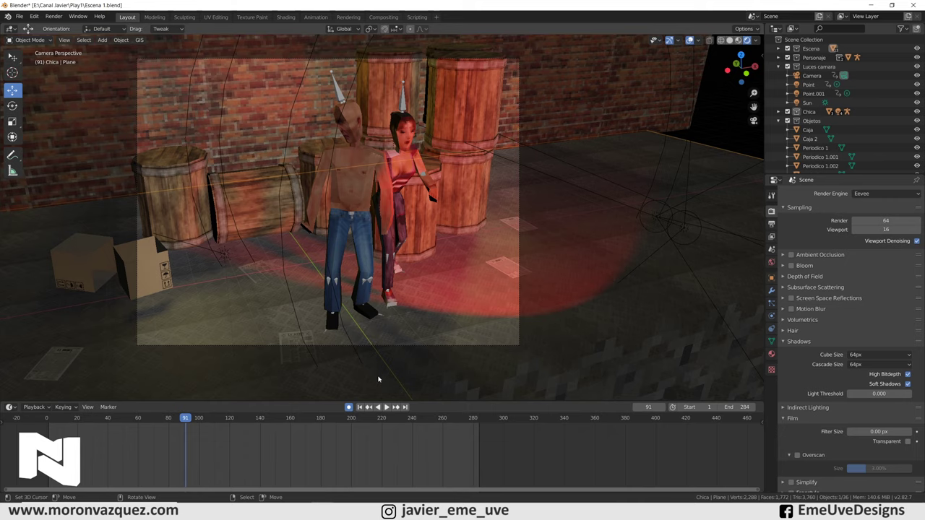
{"action": "left_click_drag", "start_coordinate": [221, 437], "coordinate": [265, 444]}
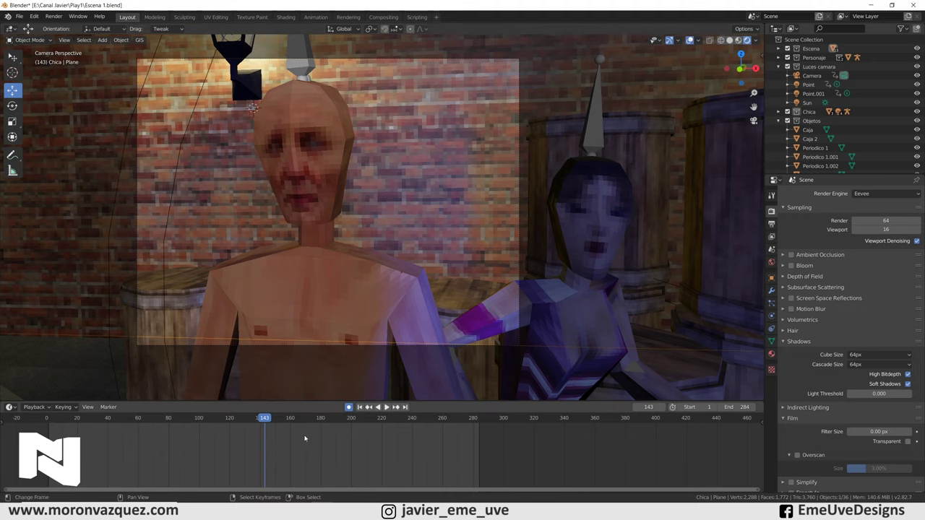
{"action": "left_click_drag", "start_coordinate": [264, 448], "coordinate": [250, 455]}
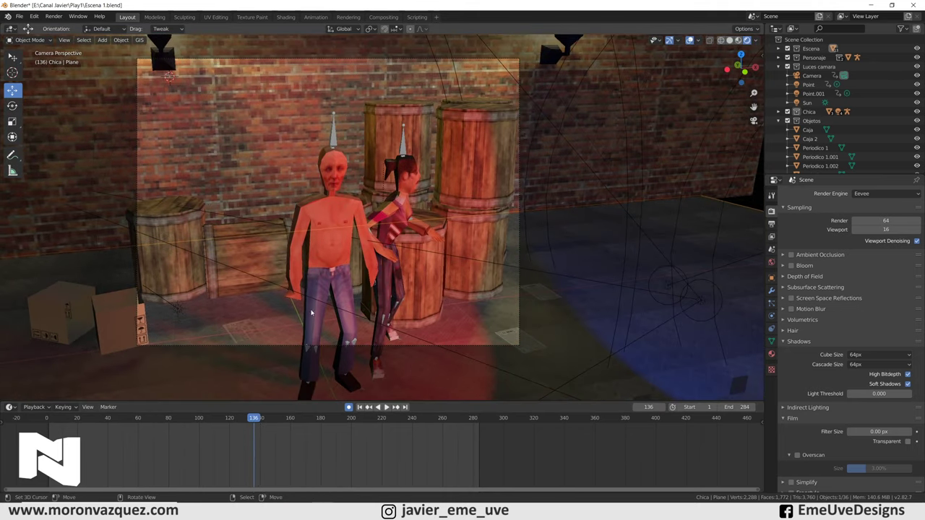
{"action": "mouse_move", "coordinate": [291, 440]}
{"action": "left_mouse_down"}
{"action": "mouse_move", "coordinate": [273, 450]}
{"action": "mouse_move", "coordinate": [307, 450]}
{"action": "left_mouse_up"}
{"action": "left_click", "coordinate": [729, 40]}
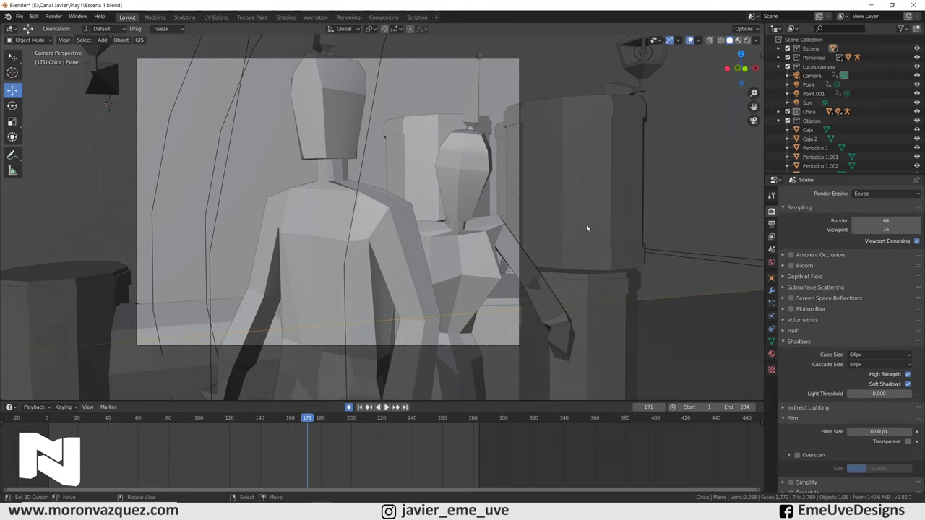
Switch the viewport to Material Preview shading to restore textures and lighting at frame 171.
{"action": "left_click", "coordinate": [747, 39]}
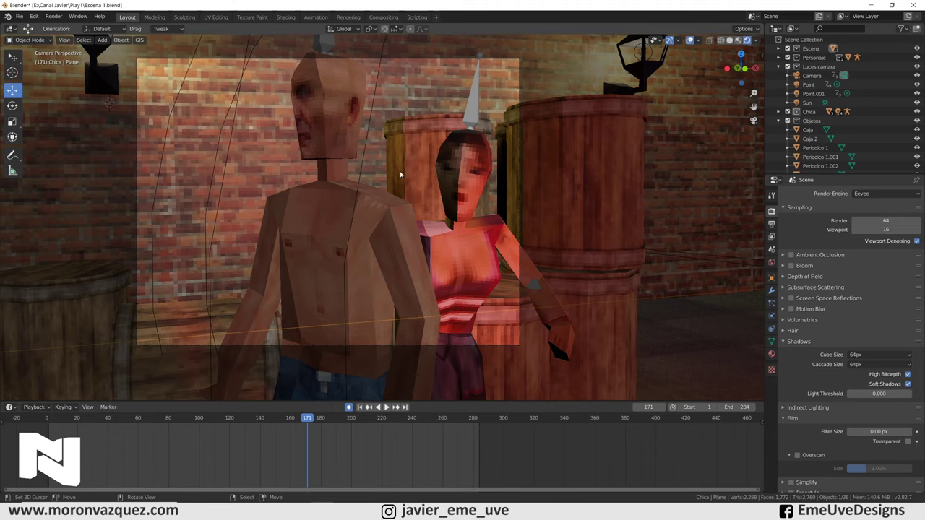
Play the animation, stop at frame 218, then scrub back to the wide shot at frame 138.
{"action": "key", "text": "space"}
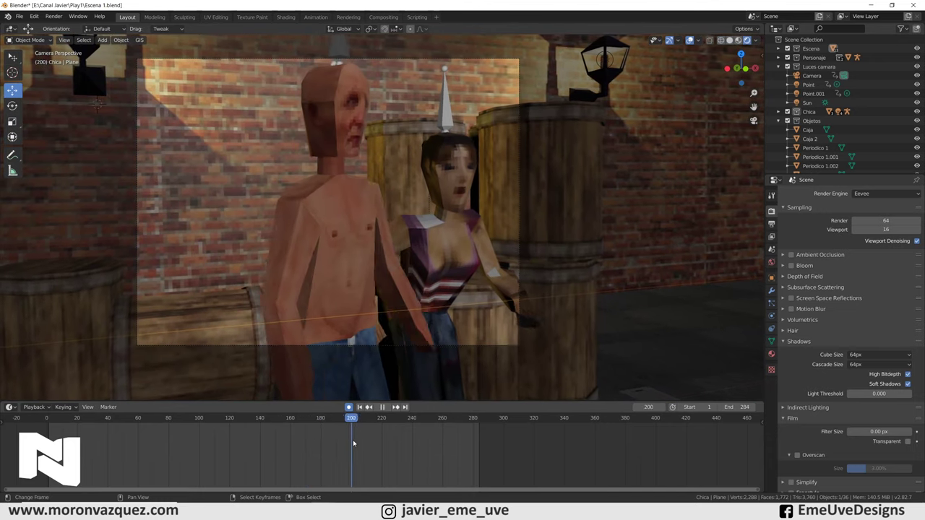
{"action": "key", "text": "space"}
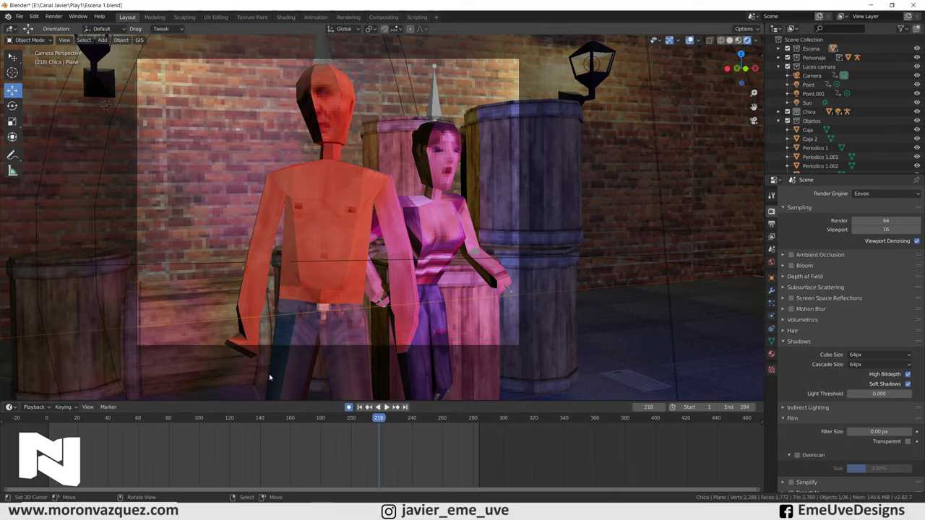
{"action": "left_click_drag", "start_coordinate": [342, 438], "coordinate": [257, 434]}
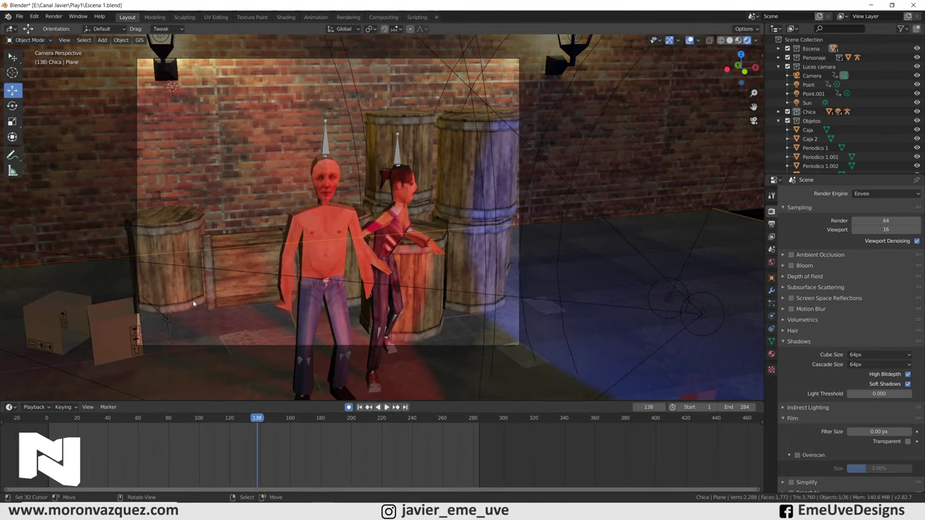
Render frame 138 from the camera, enlarge and zoom the render window, then close it.
{"action": "left_click", "coordinate": [46, 19]}
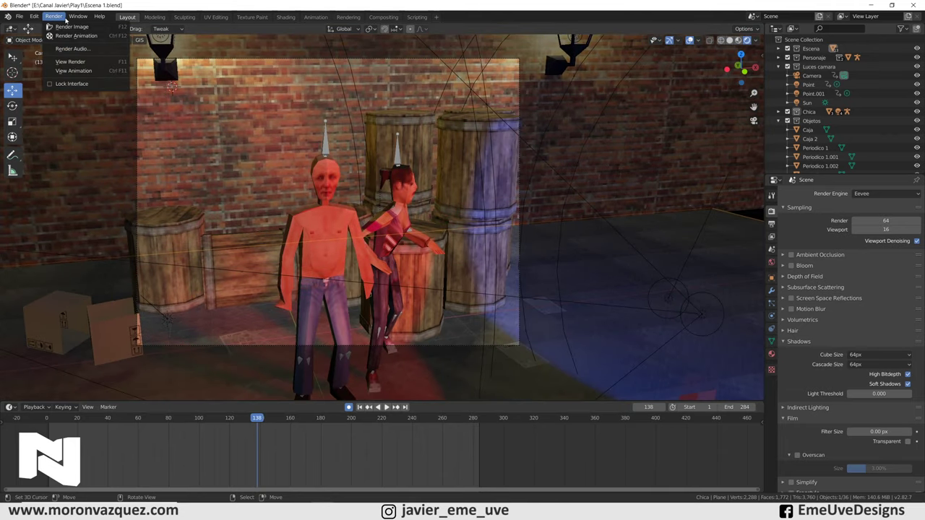
{"action": "left_click", "coordinate": [65, 28]}
{"action": "left_click_drag", "start_coordinate": [131, 129], "coordinate": [711, 376]}
{"action": "key", "text": "Home"}
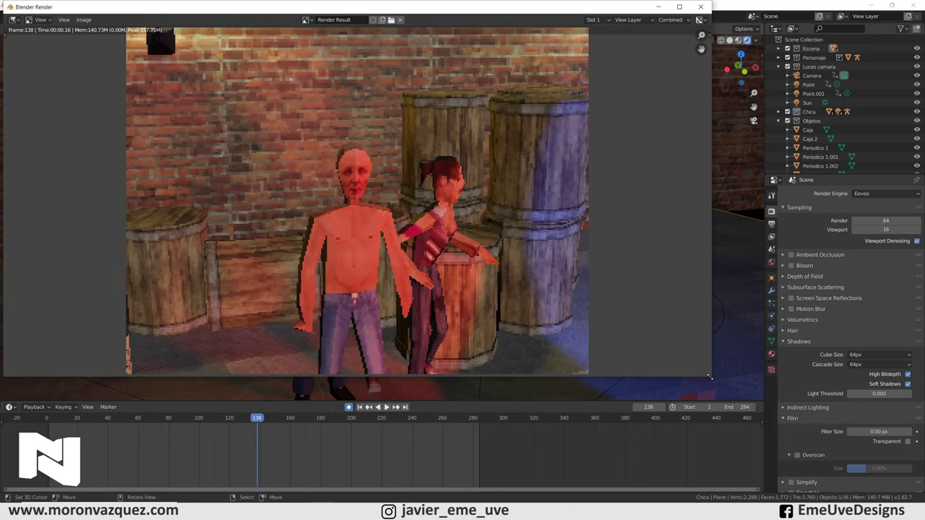
{"action": "left_click_drag", "start_coordinate": [709, 377], "coordinate": [774, 454]}
{"action": "scroll", "coordinate": [394, 269], "scroll_direction": "up", "scroll_amount": 1}
{"action": "scroll", "coordinate": [394, 270], "scroll_direction": "down", "scroll_amount": 1}
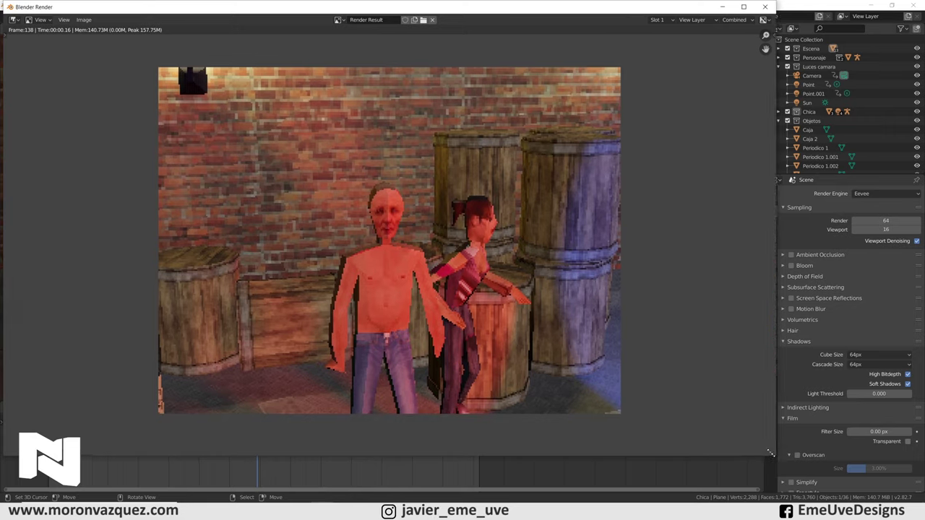
{"action": "scroll", "coordinate": [393, 270], "scroll_direction": "up", "scroll_amount": 2}
{"action": "scroll", "coordinate": [393, 269], "scroll_direction": "down", "scroll_amount": 1}
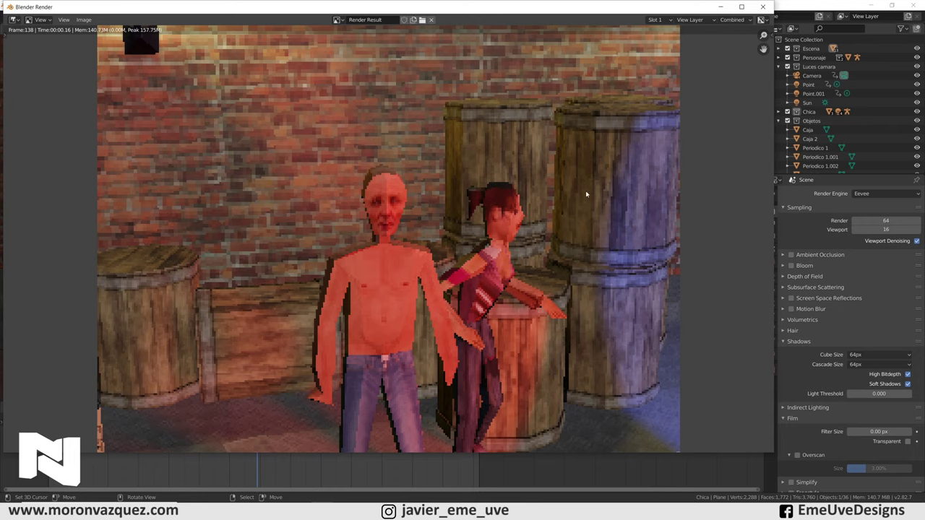
{"action": "left_click", "coordinate": [762, 6]}
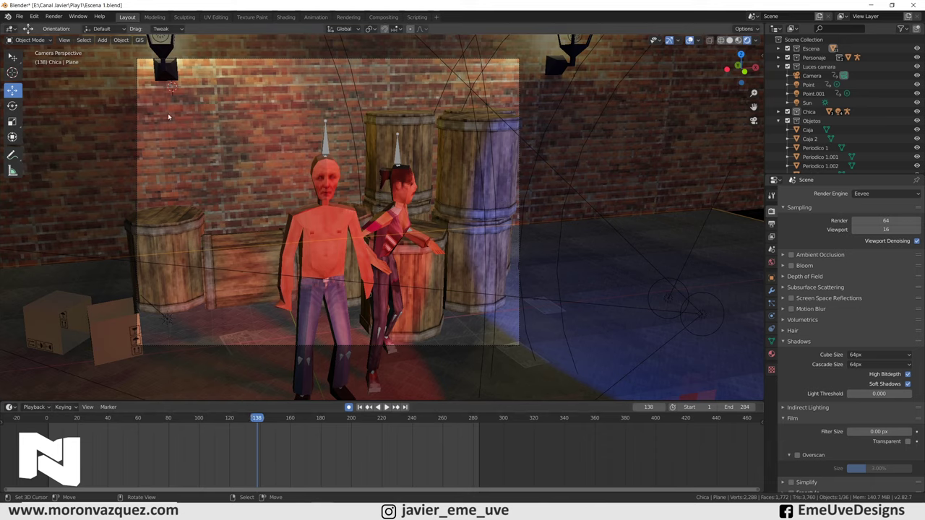
Scrub the playhead back to about 107, forward to 143, ending on frame 133.
{"action": "mouse_move", "coordinate": [254, 470]}
{"action": "left_mouse_down"}
{"action": "mouse_move", "coordinate": [266, 454]}
{"action": "mouse_move", "coordinate": [250, 443]}
{"action": "left_mouse_up"}
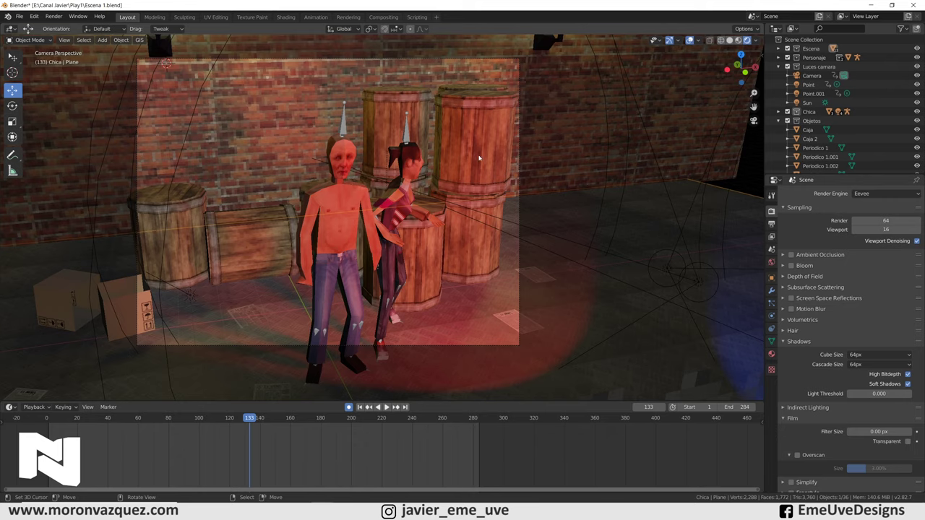
Play the camera animation, then scrub to around frame 239 and review frames 200–239.
{"action": "key", "text": "space"}
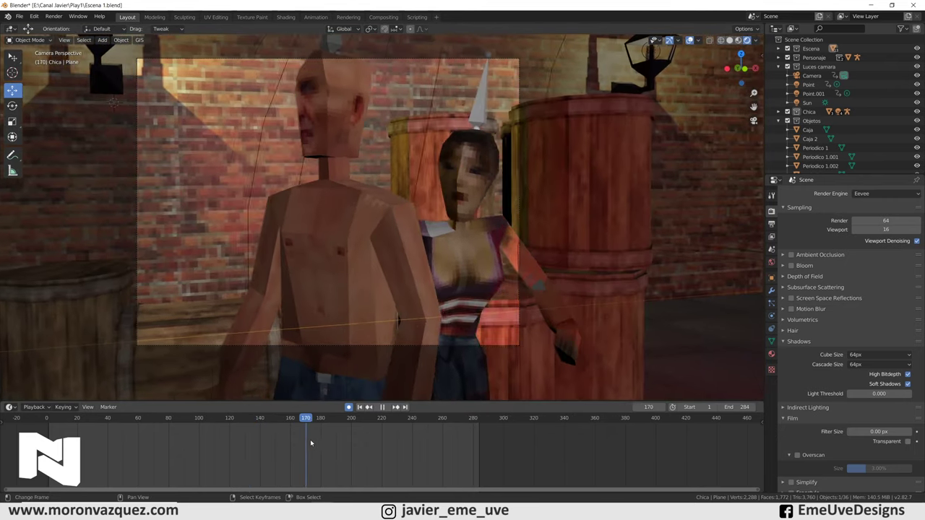
{"action": "left_click_drag", "start_coordinate": [364, 435], "coordinate": [422, 428]}
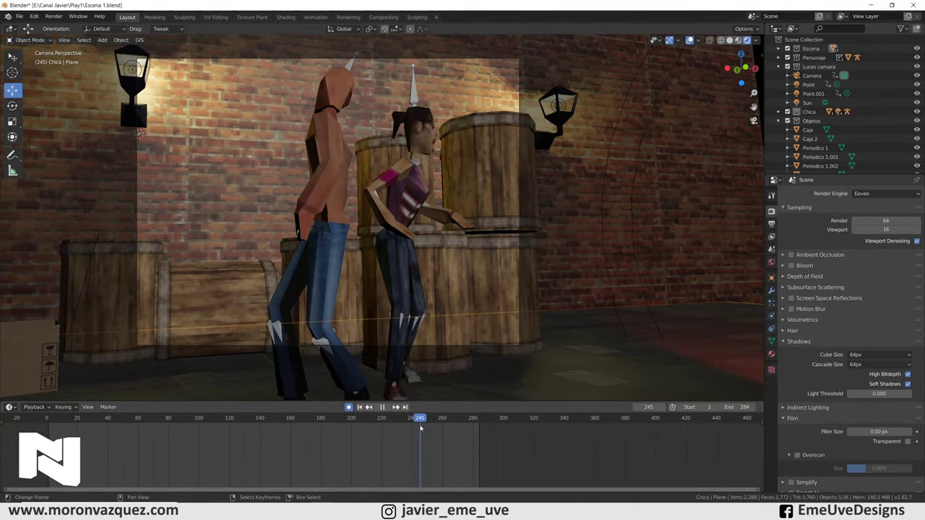
{"action": "key", "text": "space"}
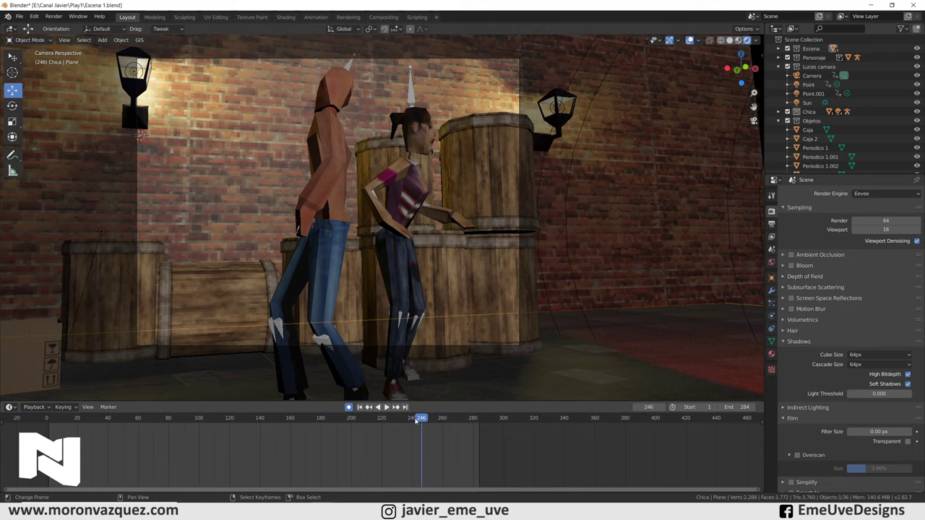
{"action": "left_click_drag", "start_coordinate": [416, 421], "coordinate": [411, 422]}
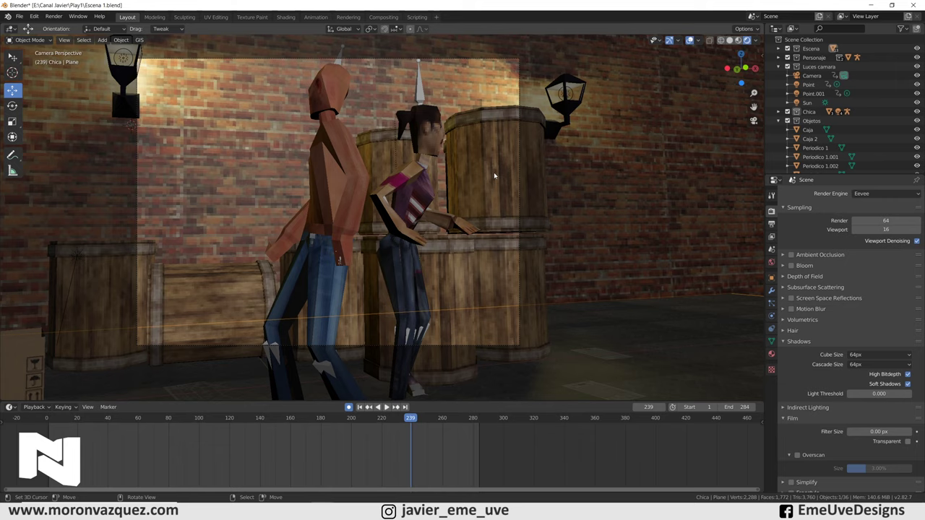
Jump back to frame 100 and play to 113, then scrub and replay the early shot to frame 20.
{"action": "left_click", "coordinate": [199, 441]}
{"action": "key", "text": "space"}
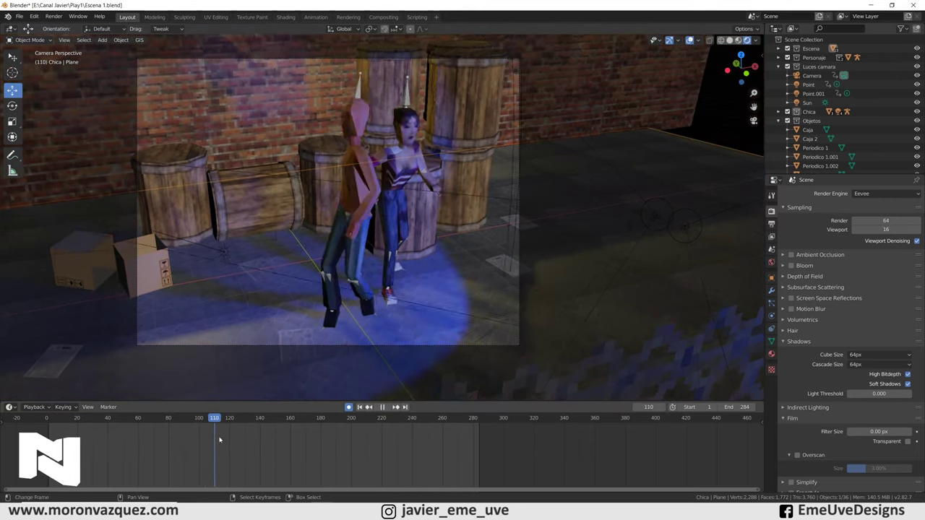
{"action": "key", "text": "space"}
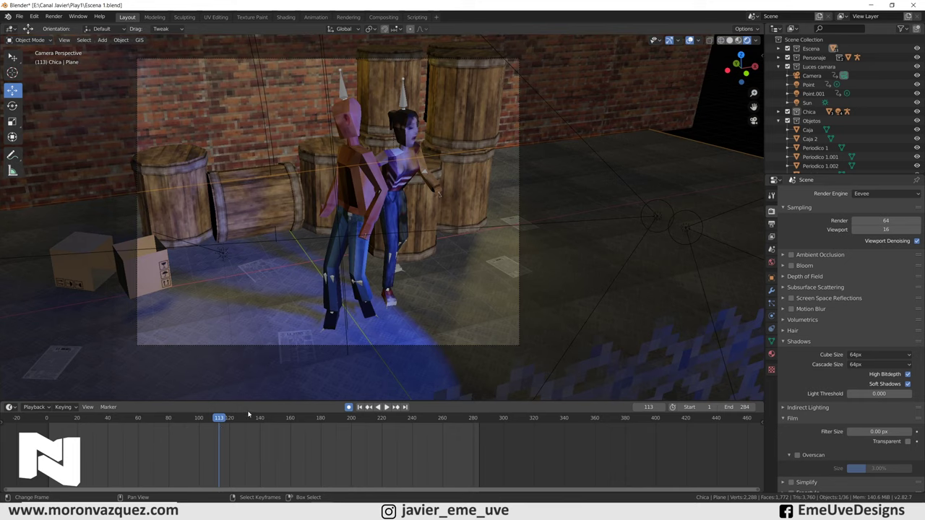
{"action": "left_click_drag", "start_coordinate": [248, 418], "coordinate": [89, 426]}
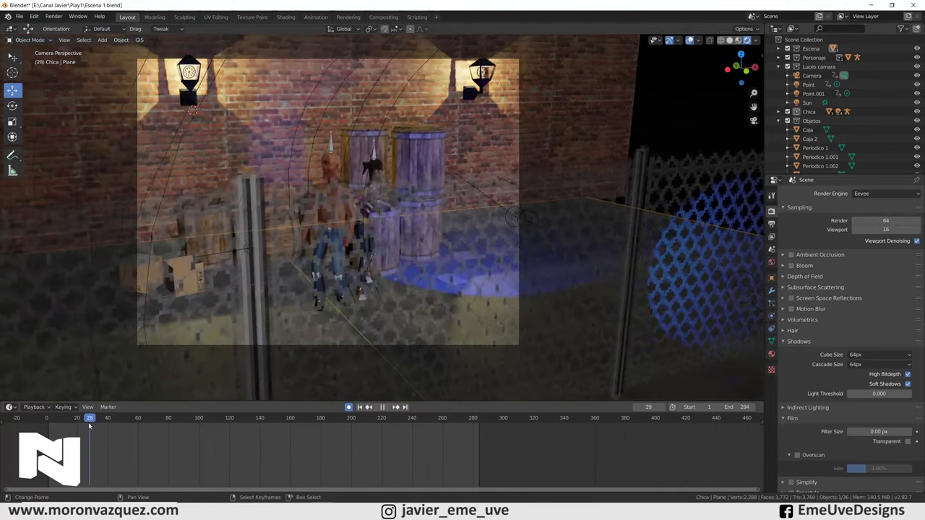
{"action": "left_click_drag", "start_coordinate": [90, 426], "coordinate": [81, 426]}
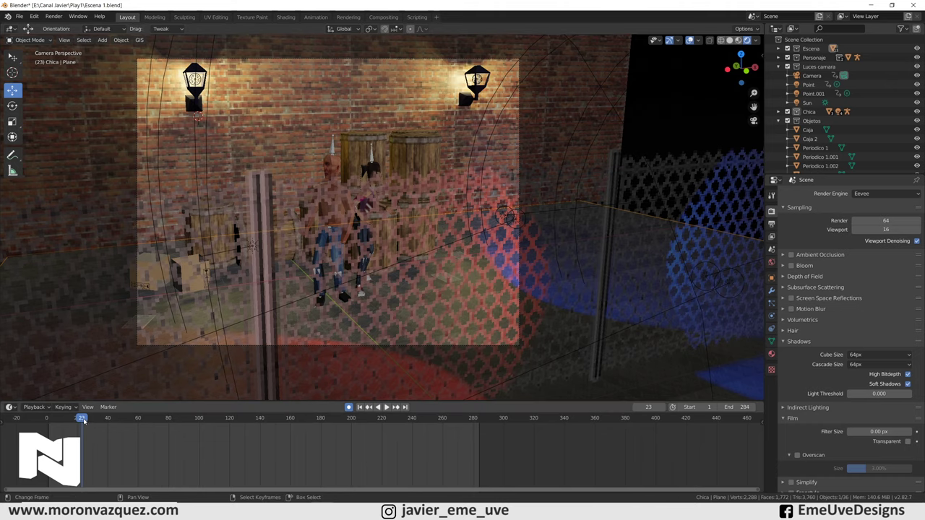
{"action": "left_click", "coordinate": [56, 423]}
{"action": "key", "text": "space"}
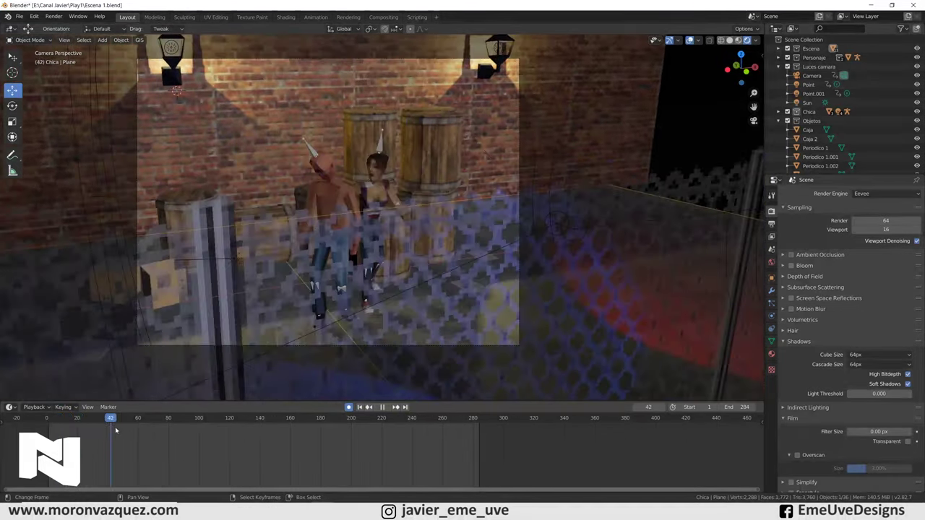
{"action": "key", "text": "space"}
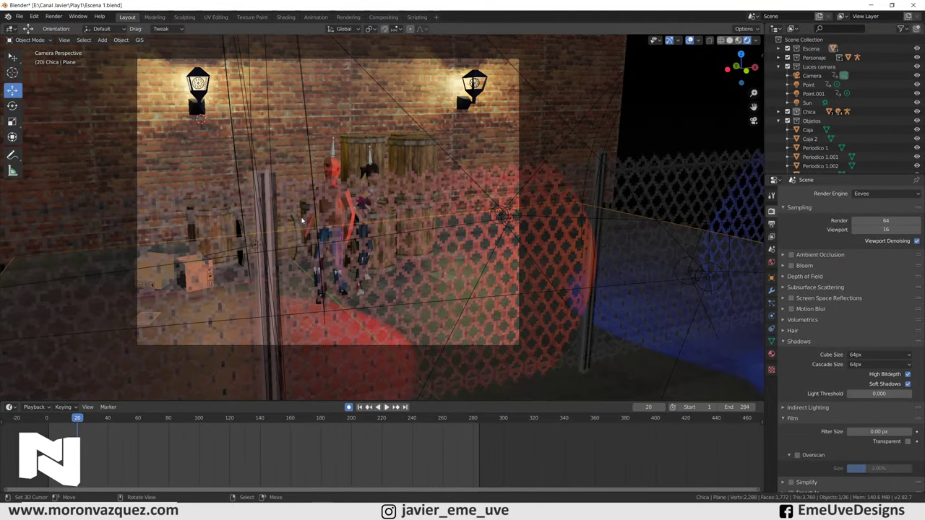
Toggle Solid then Rendered viewport shading, and play the animation on to frame 91.
{"action": "left_click", "coordinate": [729, 40]}
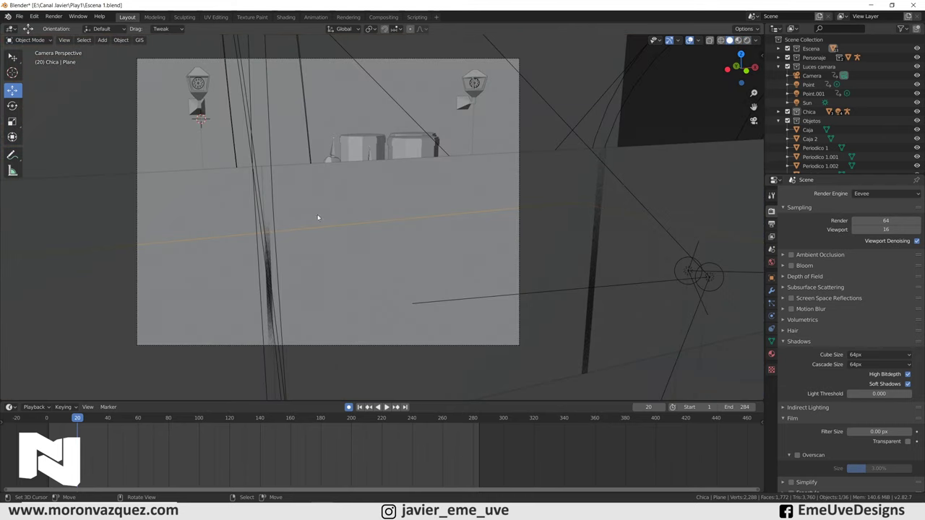
{"action": "left_click", "coordinate": [747, 39]}
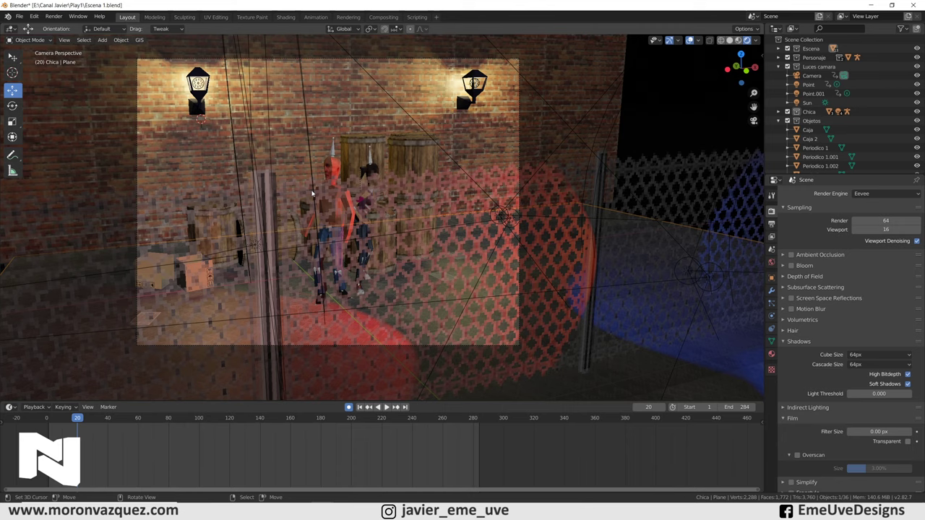
{"action": "key", "text": "space"}
{"action": "key", "text": "space"}
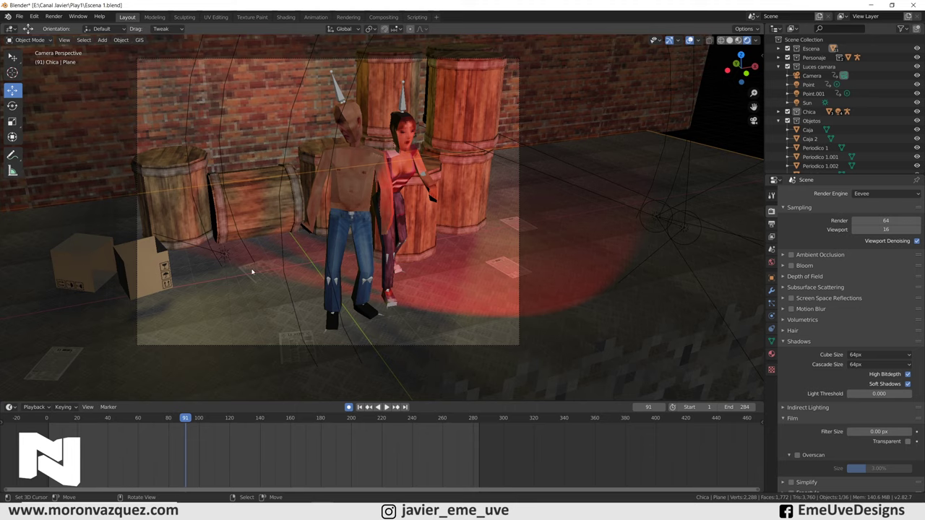
{"action": "left_click", "coordinate": [19, 16]}
{"action": "mouse_move", "coordinate": [32, 27]}
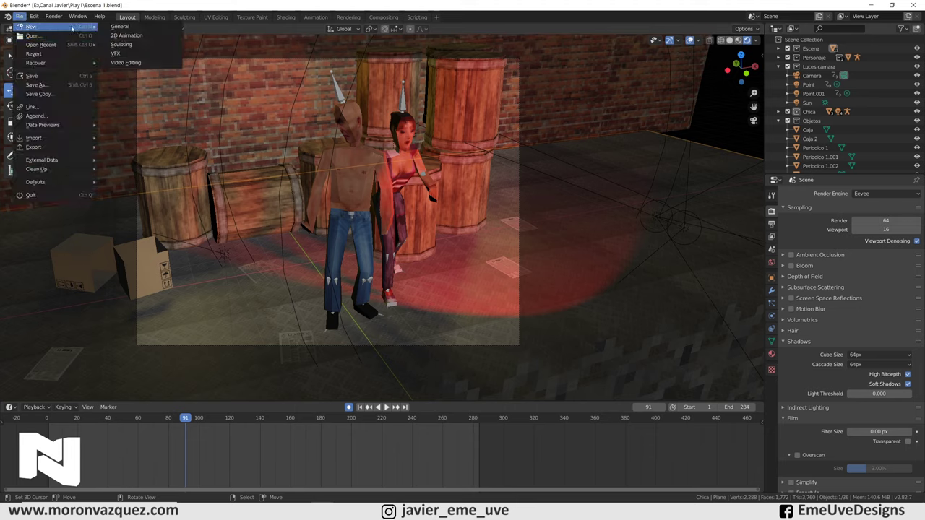
In the other Blender window, select all and delete the default cube, camera and light.
{"action": "key", "text": "Escape"}
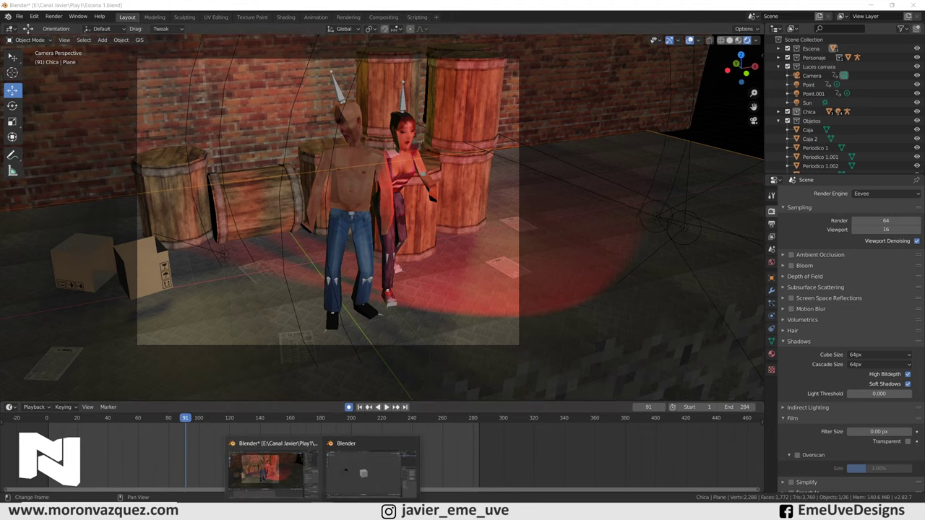
{"action": "left_click", "coordinate": [374, 466]}
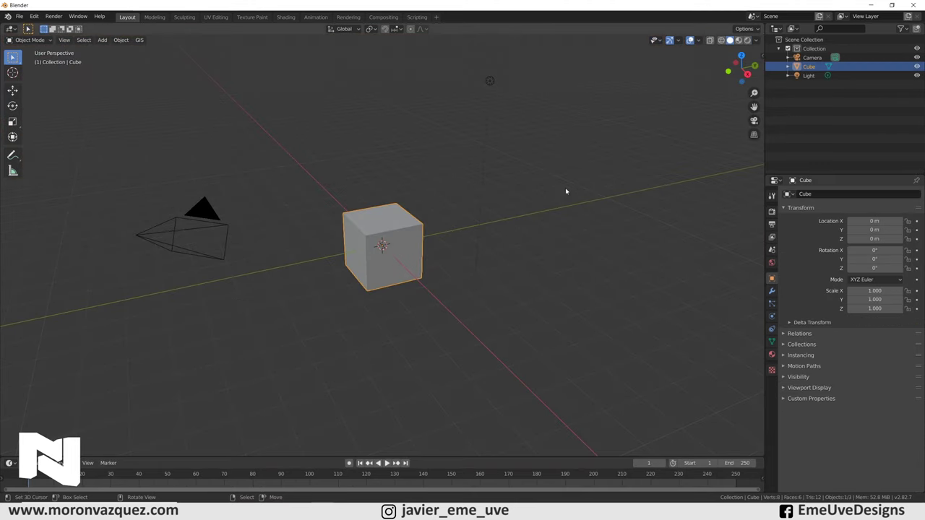
{"action": "mouse_move", "coordinate": [572, 249]}
{"action": "middle_mouse_down"}
{"action": "mouse_move", "coordinate": [544, 260]}
{"action": "mouse_move", "coordinate": [571, 263]}
{"action": "middle_mouse_up"}
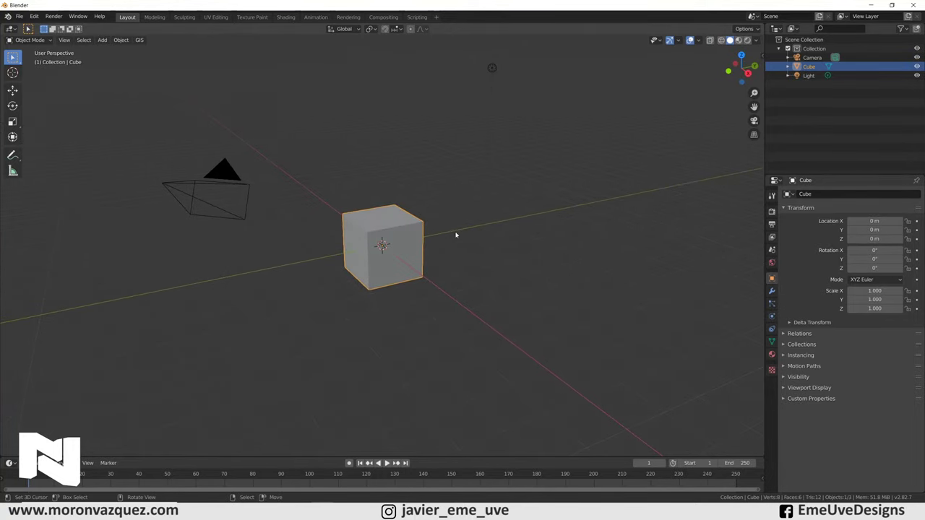
{"action": "key", "text": "a"}
{"action": "key", "text": "Delete"}
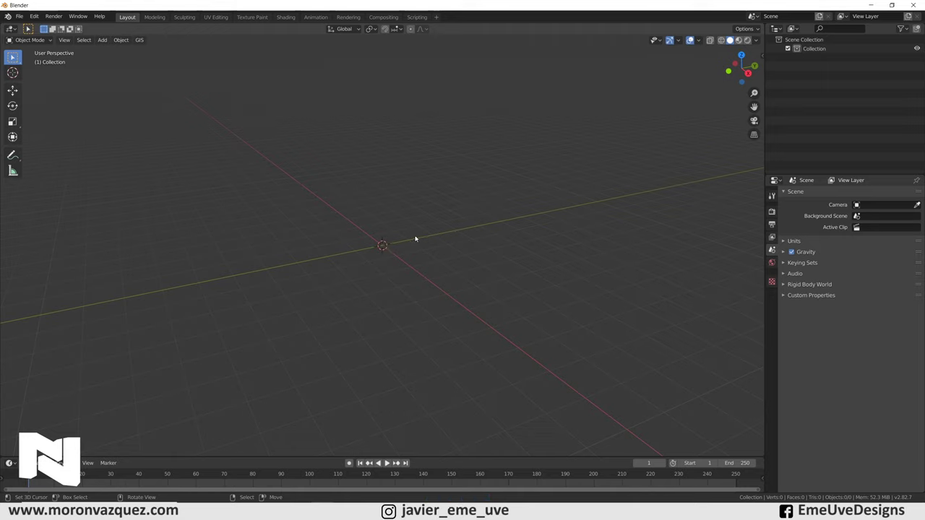
Add a cylinder at the origin with 10 sides.
{"action": "key", "text": "shift+a"}
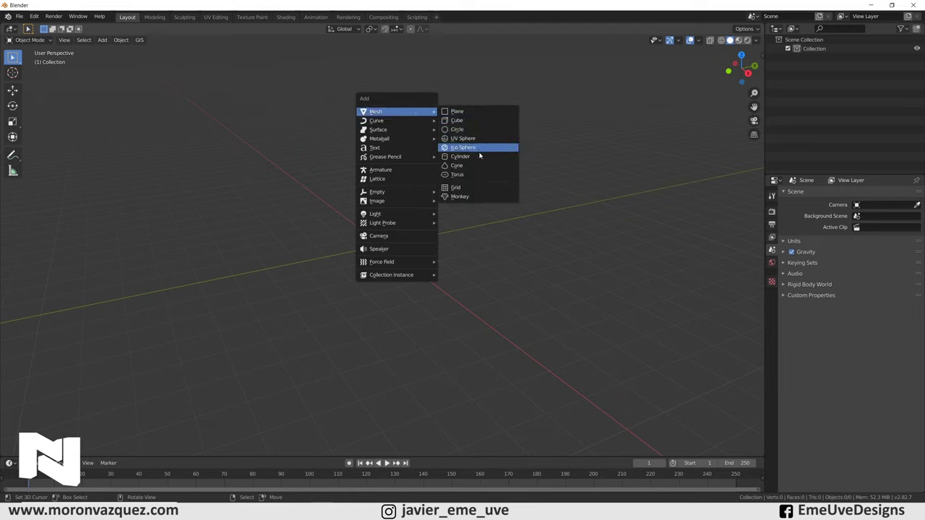
{"action": "left_click", "coordinate": [476, 162]}
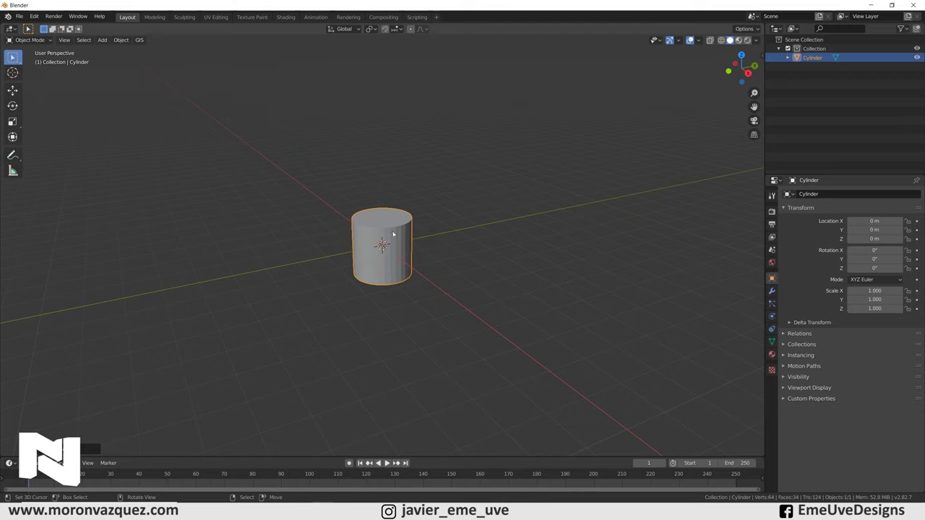
{"action": "left_click", "coordinate": [91, 448]}
{"action": "left_click_drag", "start_coordinate": [109, 341], "coordinate": [120, 342]}
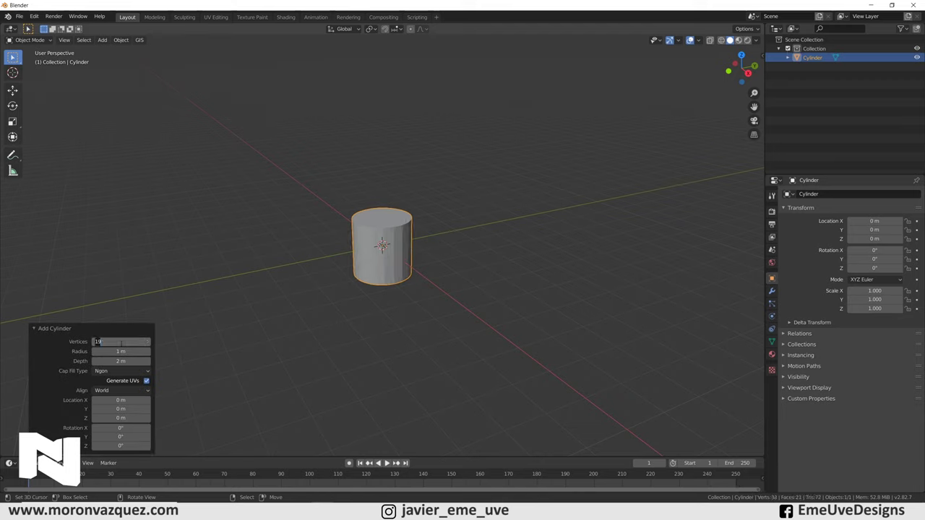
{"action": "type", "text": "10"}
{"action": "key", "text": "Return"}
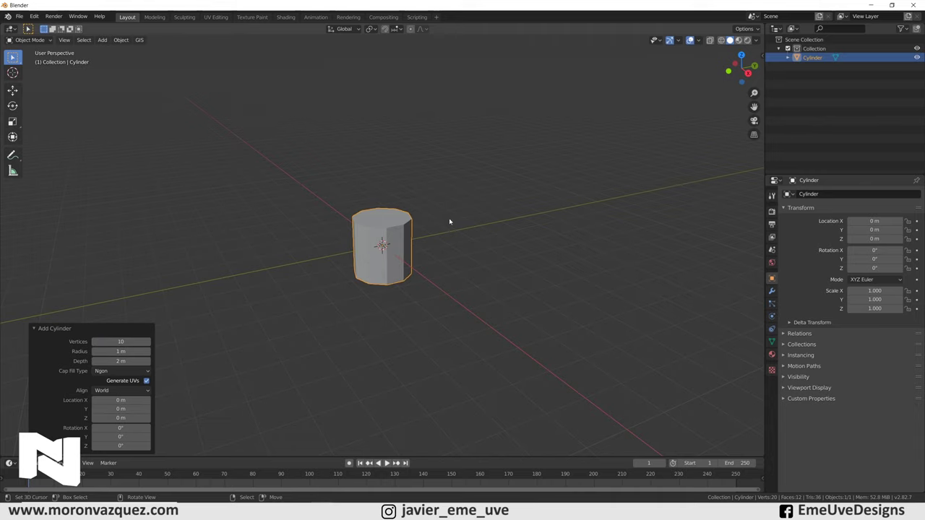
Scale the cylinder to barrel proportions of 1.247 × 1.247 × 1.614.
{"action": "left_click", "coordinate": [13, 121]}
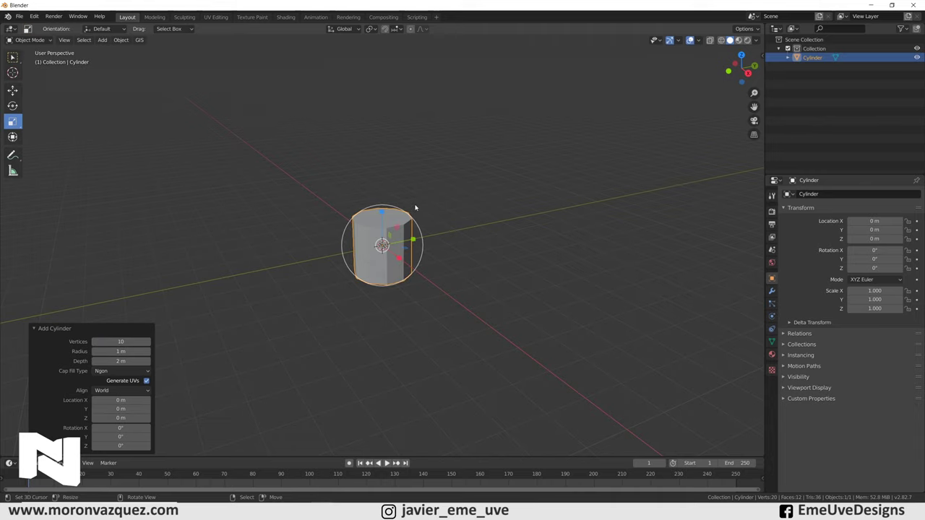
{"action": "middle_click_drag", "start_coordinate": [431, 210], "coordinate": [409, 213]}
{"action": "key", "text": "s"}
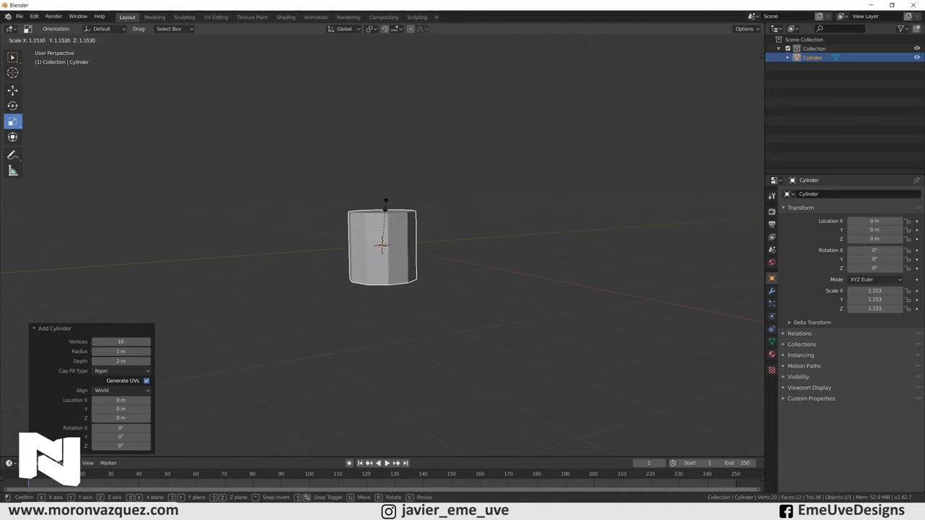
{"action": "left_click", "coordinate": [389, 212]}
{"action": "left_click_drag", "start_coordinate": [382, 211], "coordinate": [444, 213]}
{"action": "mouse_move", "coordinate": [444, 213]}
{"action": "middle_mouse_down"}
{"action": "mouse_move", "coordinate": [446, 223]}
{"action": "mouse_move", "coordinate": [421, 213]}
{"action": "middle_mouse_up"}
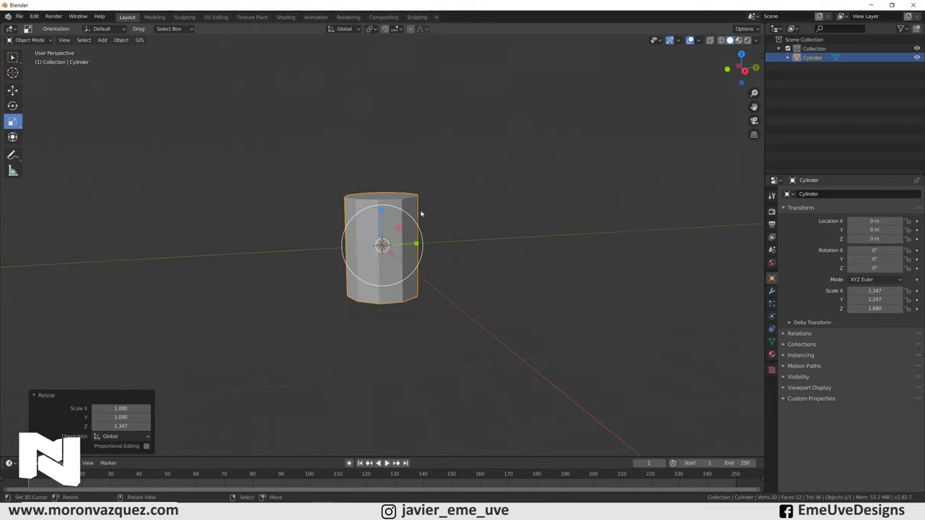
{"action": "left_click_drag", "start_coordinate": [382, 210], "coordinate": [481, 216]}
{"action": "mouse_move", "coordinate": [480, 216]}
{"action": "middle_mouse_down"}
{"action": "mouse_move", "coordinate": [464, 223]}
{"action": "mouse_move", "coordinate": [492, 220]}
{"action": "middle_mouse_up"}
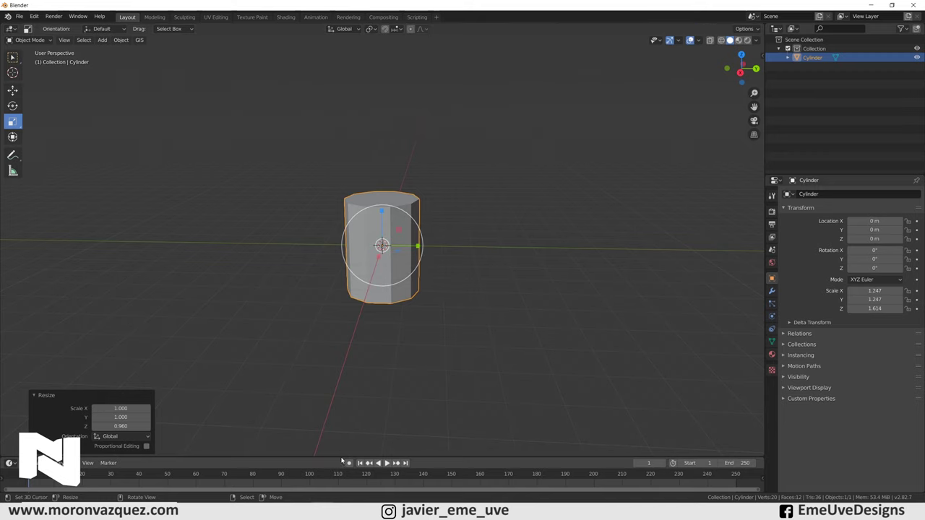
Enlarge the timeline area and orbit the view to inspect the cylinder from above.
{"action": "mouse_move", "coordinate": [343, 459]}
{"action": "left_mouse_down"}
{"action": "mouse_move", "coordinate": [343, 423]}
{"action": "mouse_move", "coordinate": [404, 337]}
{"action": "left_mouse_up"}
{"action": "scroll", "coordinate": [440, 260], "scroll_direction": "up", "scroll_amount": 3}
{"action": "mouse_move", "coordinate": [460, 237]}
{"action": "middle_mouse_down"}
{"action": "mouse_move", "coordinate": [417, 220]}
{"action": "mouse_move", "coordinate": [446, 238]}
{"action": "middle_mouse_up"}
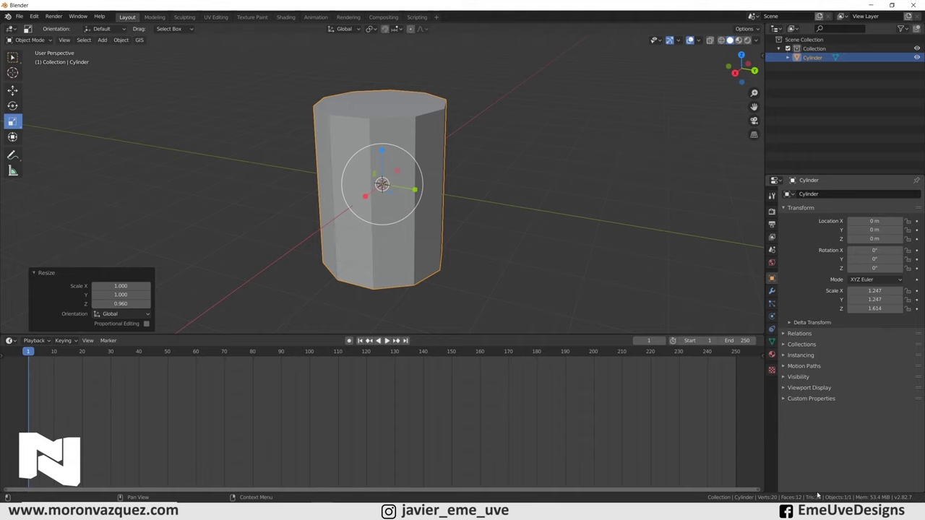
{"action": "mouse_move", "coordinate": [551, 304]}
{"action": "middle_mouse_down"}
{"action": "mouse_move", "coordinate": [525, 283]}
{"action": "mouse_move", "coordinate": [549, 306]}
{"action": "middle_mouse_up"}
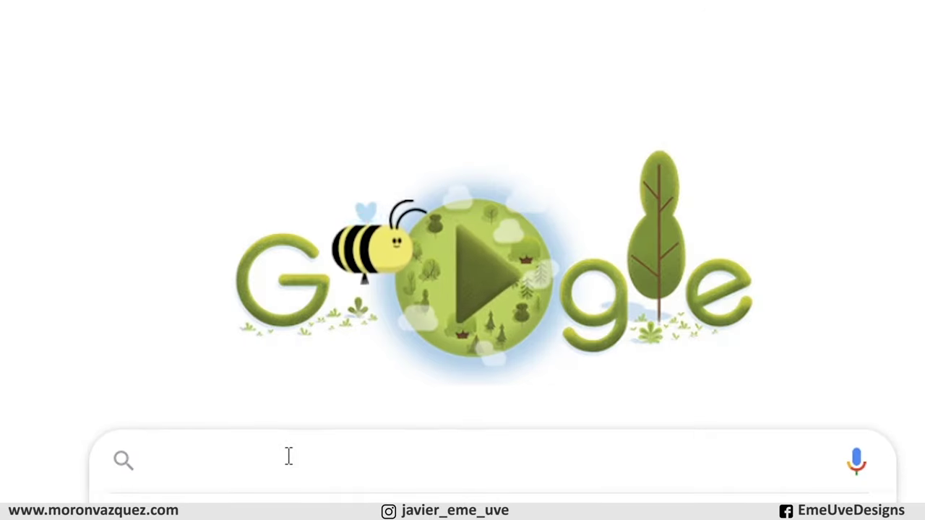
Search Google for 'textura barril madera' and show the image results.
{"action": "type", "text": "tes"}
{"action": "key", "text": "BackSpace"}
{"action": "type", "text": "xtura"}
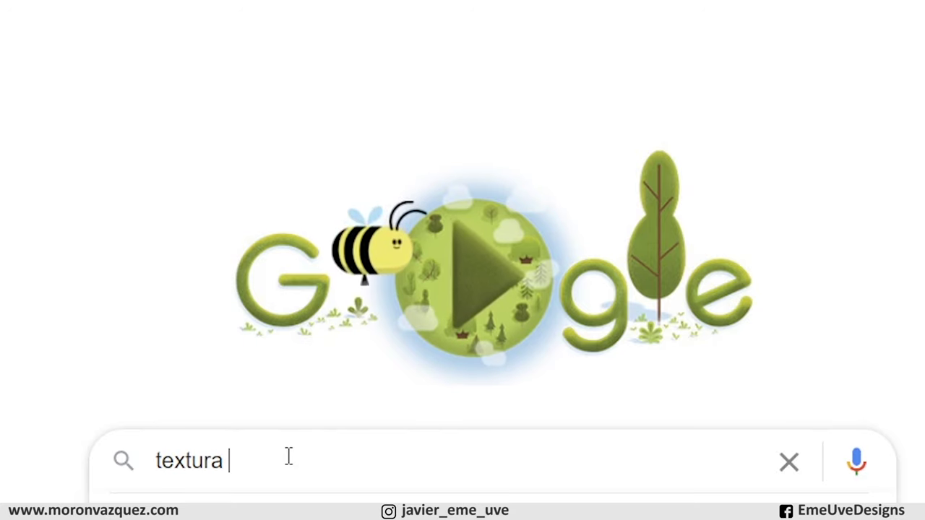
{"action": "key", "text": "BackSpace"}
{"action": "type", "text": "barril madera"}
{"action": "key", "text": "Return"}
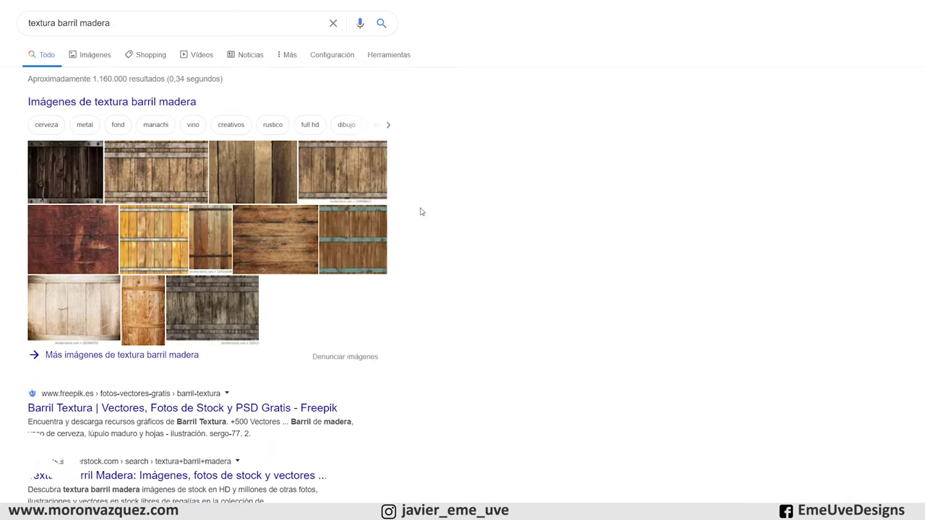
{"action": "left_click", "coordinate": [92, 56]}
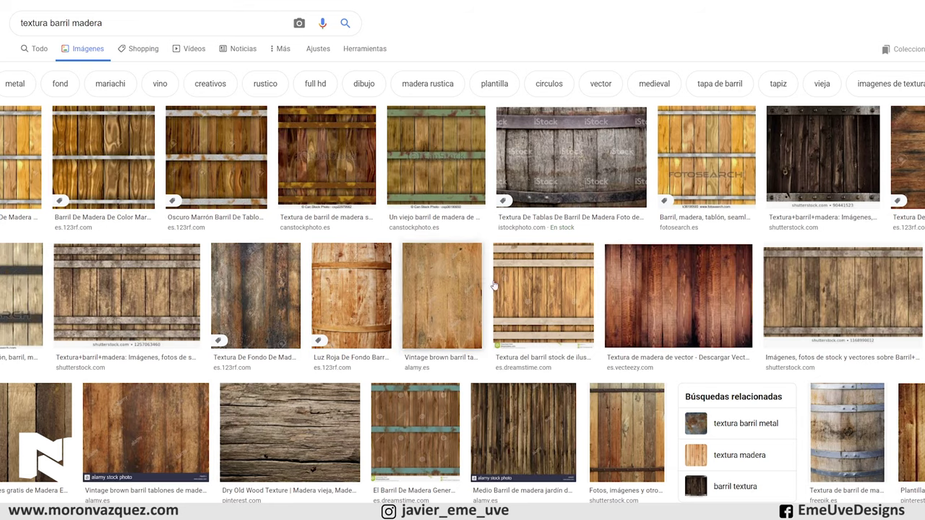
Copy the shutterstock barrel plank texture image and switch to Photoshop.
{"action": "left_click", "coordinate": [824, 276]}
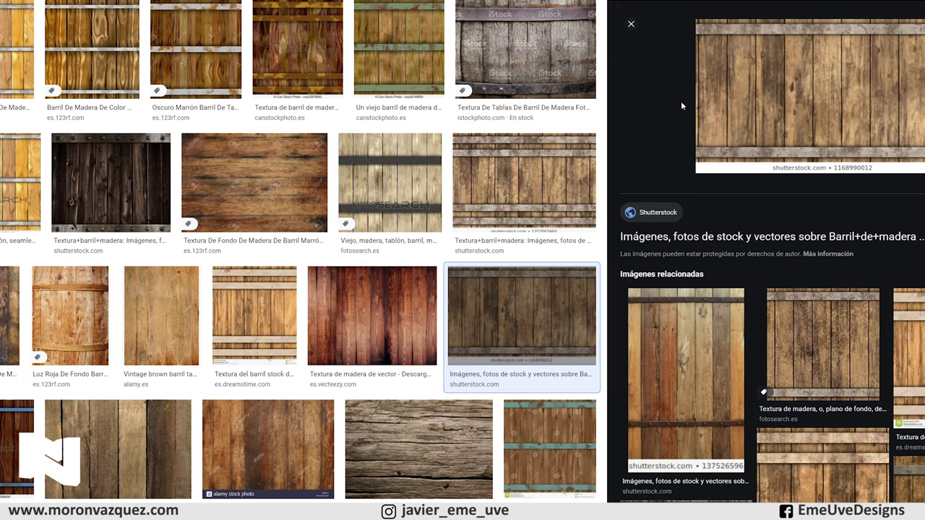
{"action": "right_click", "coordinate": [808, 92]}
{"action": "mouse_move", "coordinate": [809, 95]}
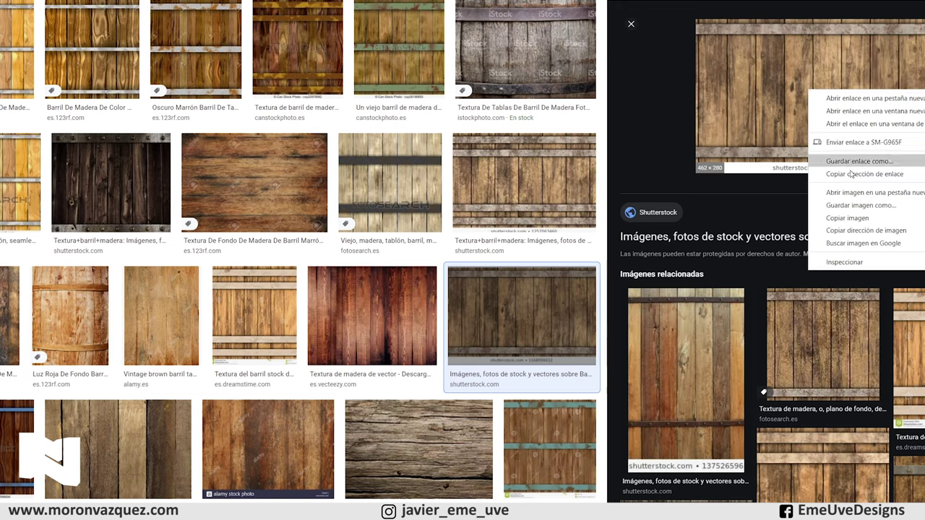
{"action": "left_click", "coordinate": [838, 205]}
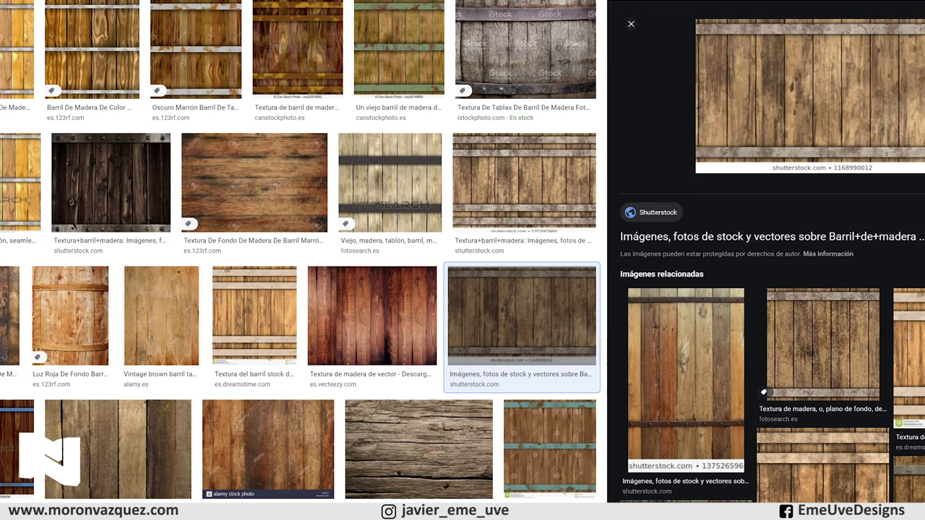
{"action": "scroll", "coordinate": [400, 86], "scroll_direction": "down", "scroll_amount": 3}
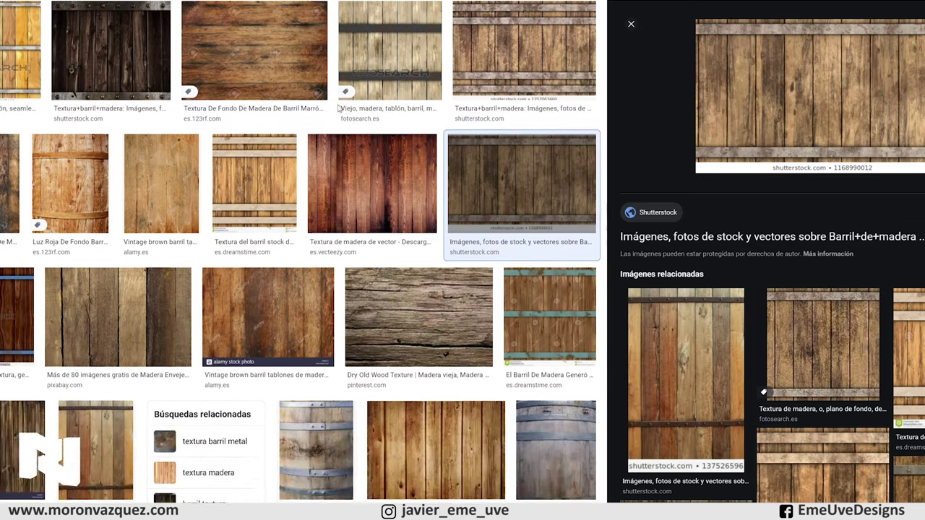
{"action": "scroll", "coordinate": [543, 156], "scroll_direction": "up", "scroll_amount": 3}
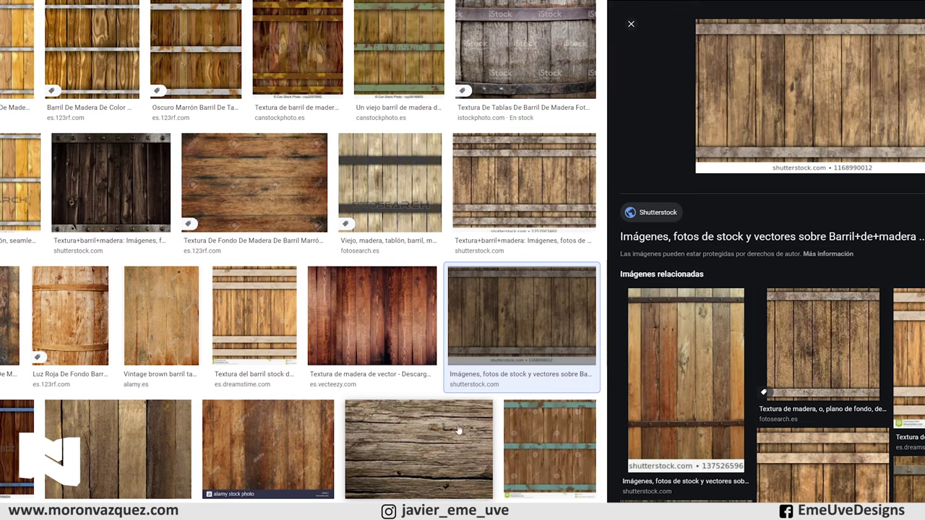
{"action": "left_click", "coordinate": [378, 492]}
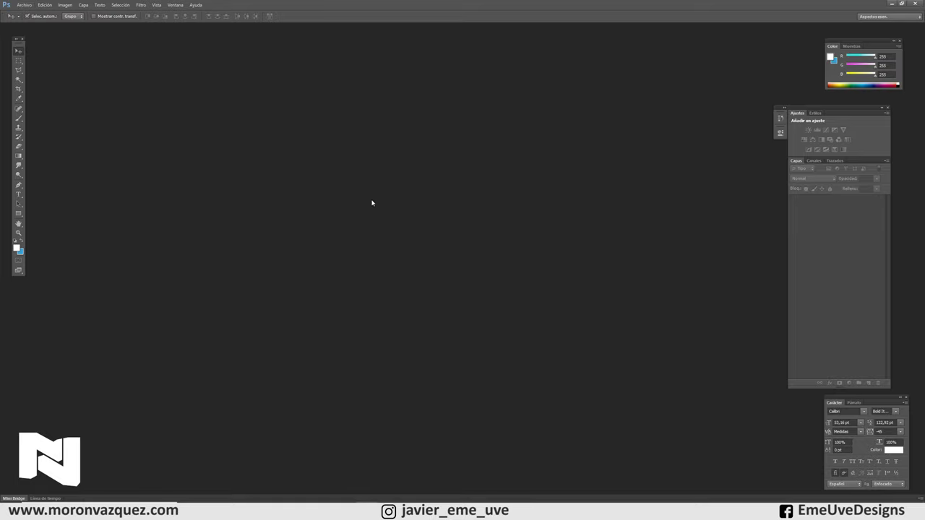
Create a new 462 × 280 document, paste the barrel texture as a layer, and zoom in.
{"action": "left_click", "coordinate": [26, 7]}
{"action": "left_click", "coordinate": [29, 15]}
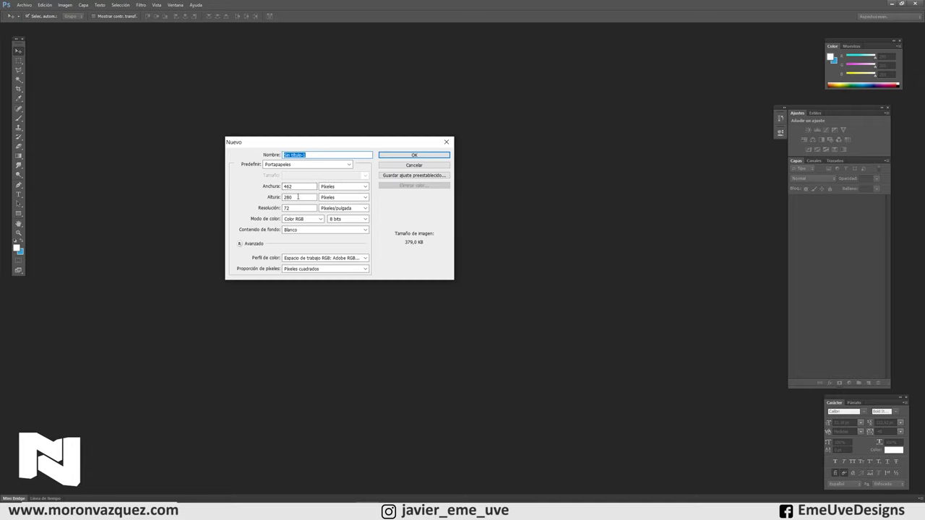
{"action": "left_click", "coordinate": [414, 156]}
{"action": "key", "text": "ctrl+v"}
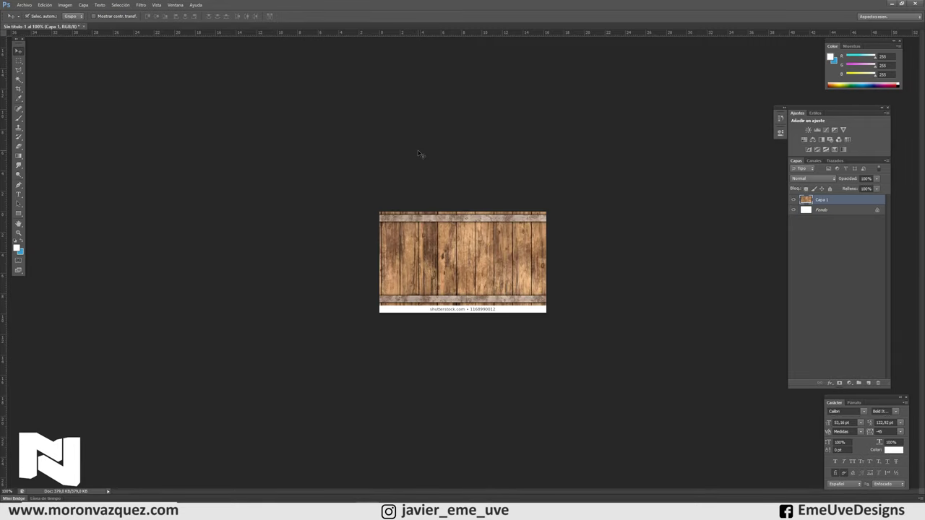
{"action": "left_click", "coordinate": [18, 233]}
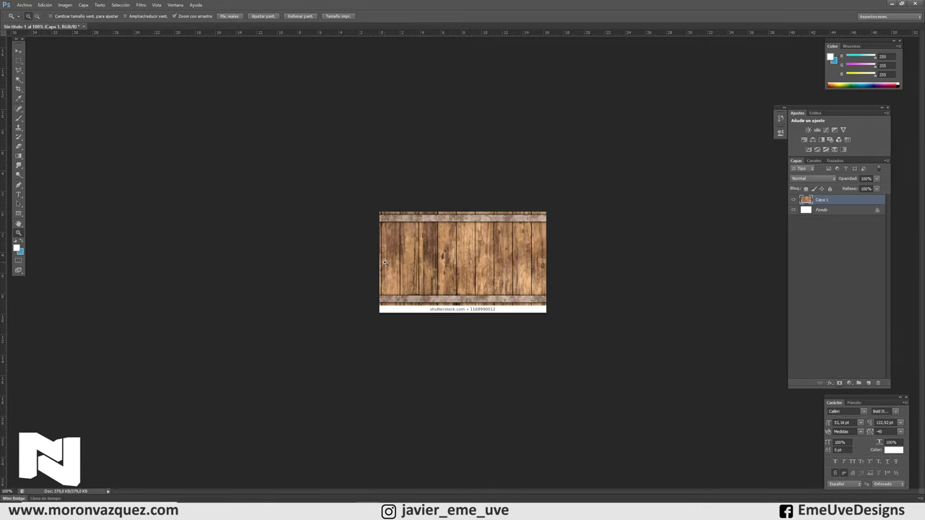
{"action": "left_click", "coordinate": [504, 271]}
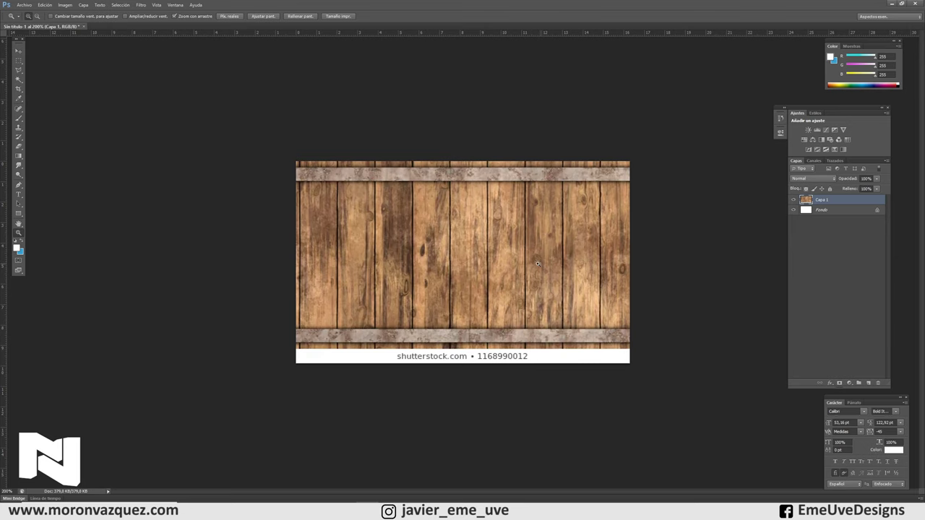
{"action": "left_click", "coordinate": [535, 264]}
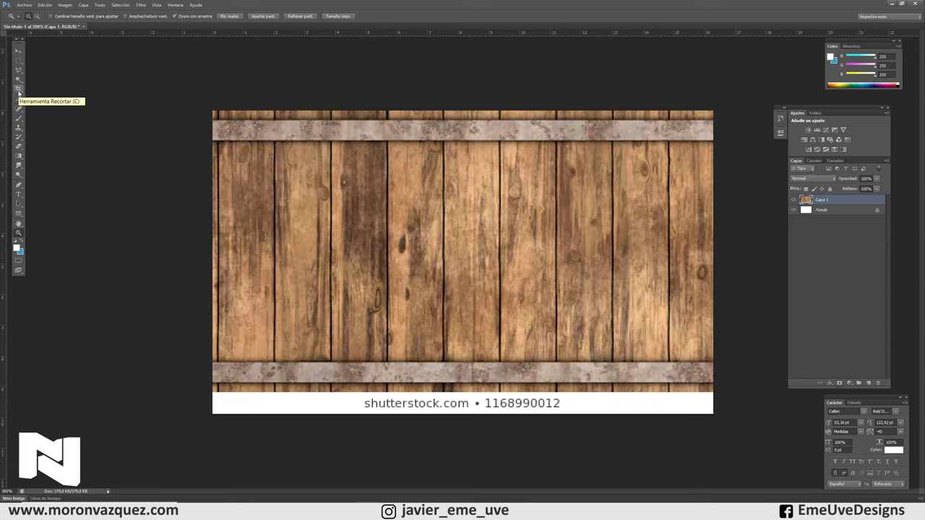
{"action": "left_click", "coordinate": [19, 90]}
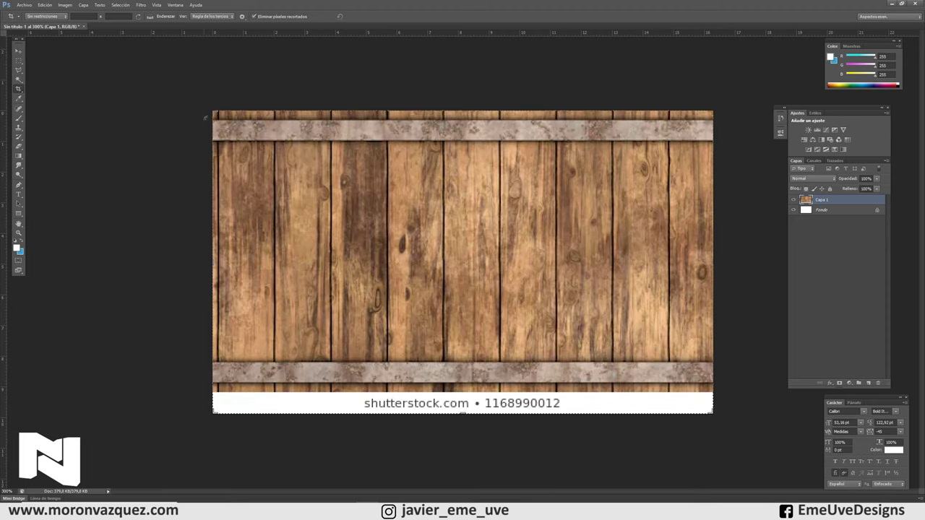
Crop off the bottom watermark strip so the plank texture fills the canvas.
{"action": "left_click_drag", "start_coordinate": [453, 414], "coordinate": [466, 402]}
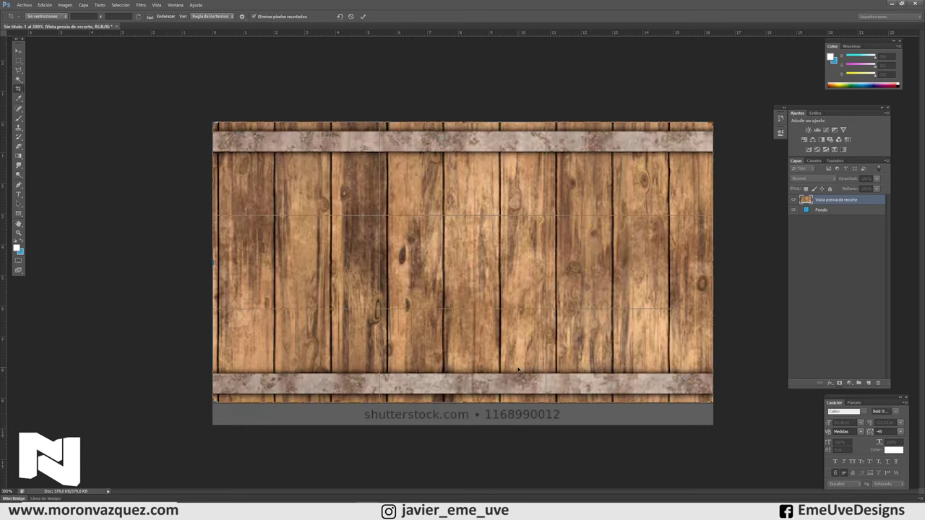
{"action": "key", "text": "Return"}
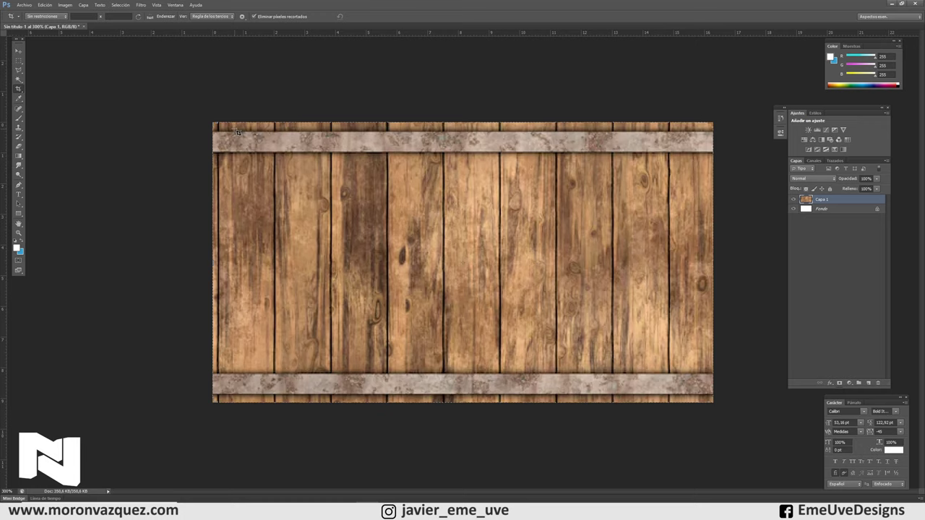
{"action": "key", "text": "v"}
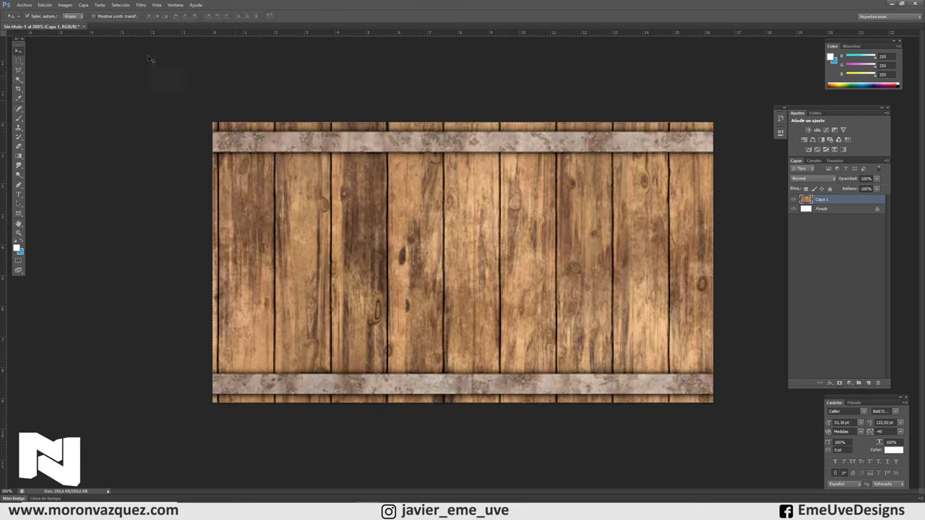
Resize the image to 114 × 64 pixels via a 64 px height with constrained proportions, then zoom in.
{"action": "left_click", "coordinate": [65, 5]}
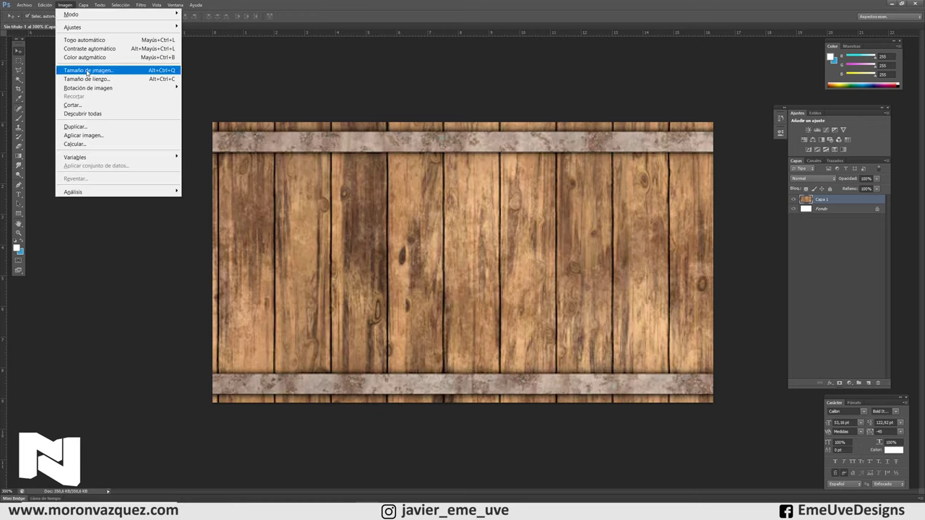
{"action": "left_click", "coordinate": [87, 70]}
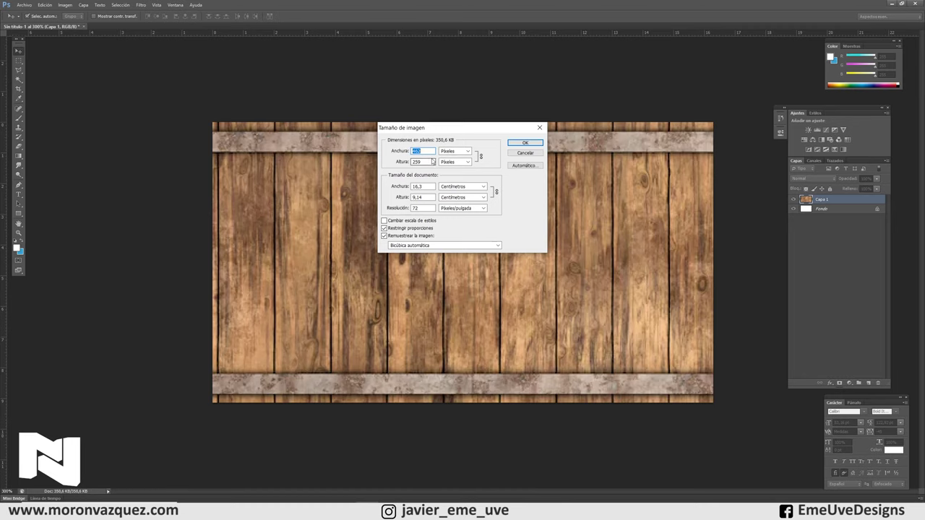
{"action": "double_click", "coordinate": [427, 162]}
{"action": "type", "text": "64"}
{"action": "left_click", "coordinate": [526, 142]}
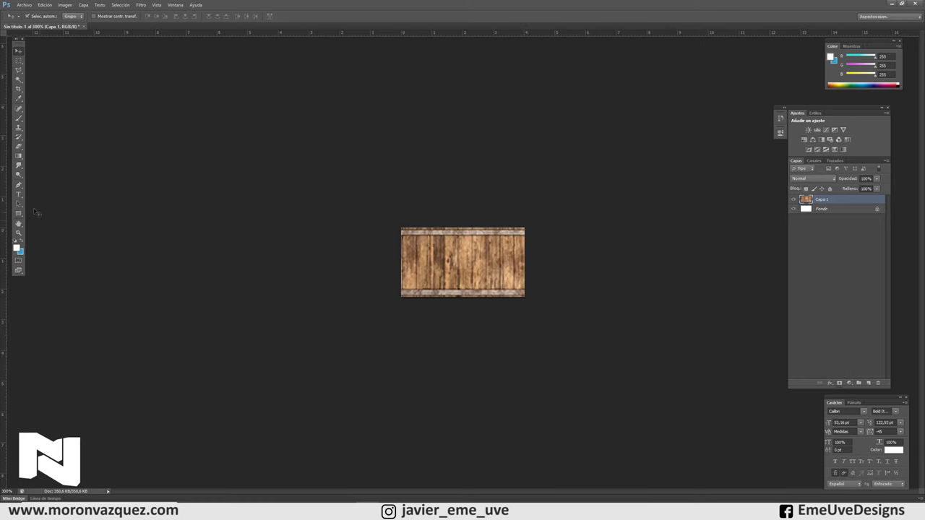
{"action": "left_click", "coordinate": [18, 232]}
{"action": "left_click", "coordinate": [511, 263]}
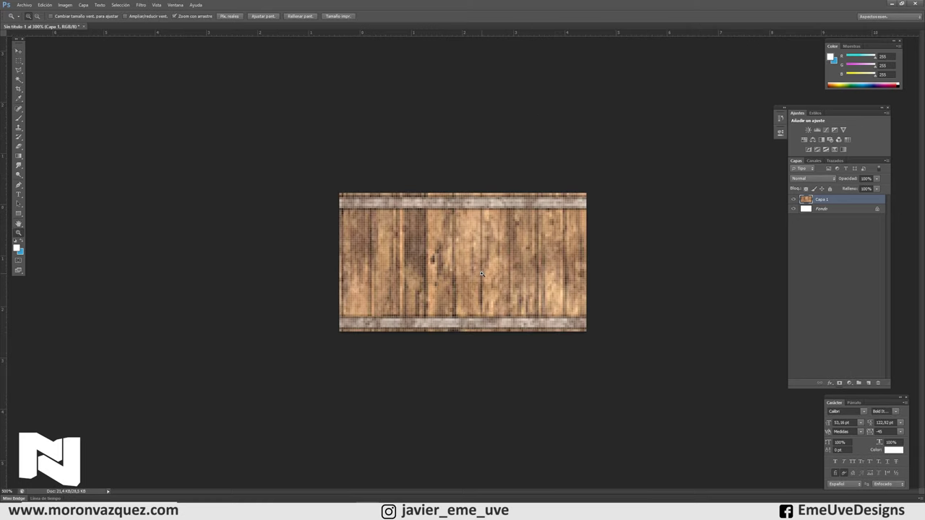
{"action": "left_click_drag", "start_coordinate": [481, 273], "coordinate": [492, 266]}
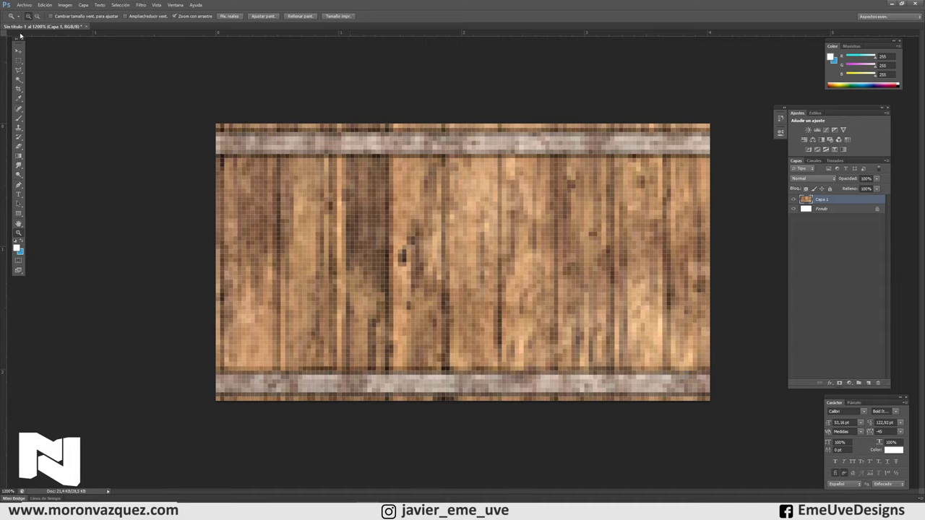
{"action": "left_click", "coordinate": [24, 5]}
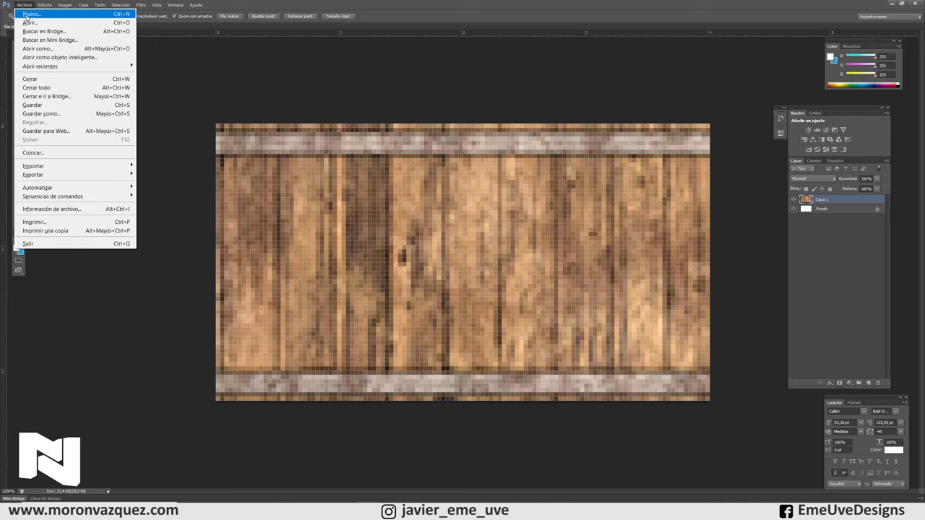
Create a blank white 64 × 64 pixel document, zoom in, then return to the plank texture.
{"action": "left_click", "coordinate": [29, 14]}
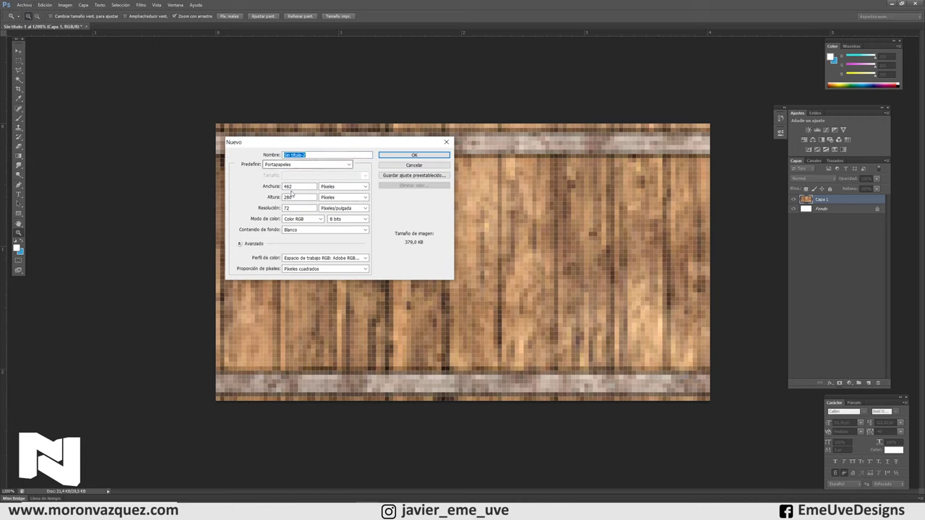
{"action": "double_click", "coordinate": [303, 187]}
{"action": "type", "text": "64"}
{"action": "key", "text": "Tab"}
{"action": "type", "text": "6"}
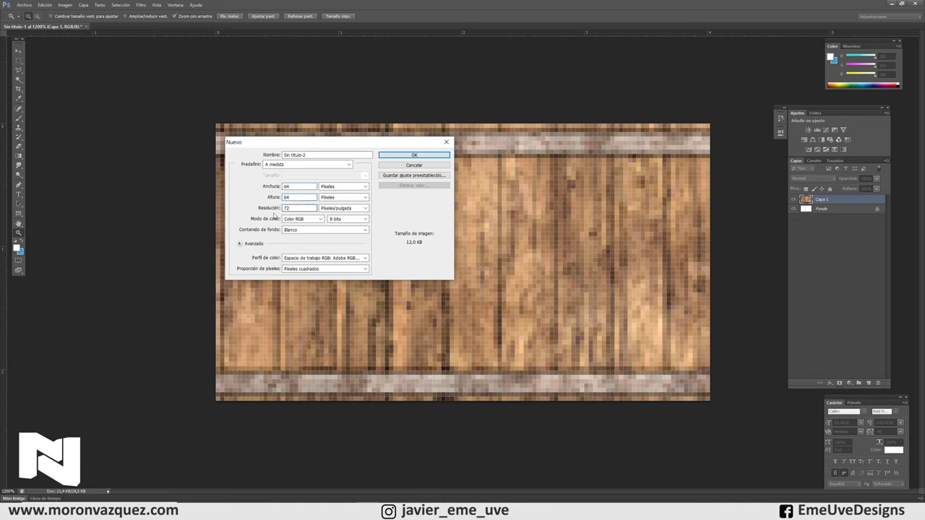
{"action": "left_click", "coordinate": [412, 156]}
{"action": "left_click_drag", "start_coordinate": [464, 261], "coordinate": [463, 261]}
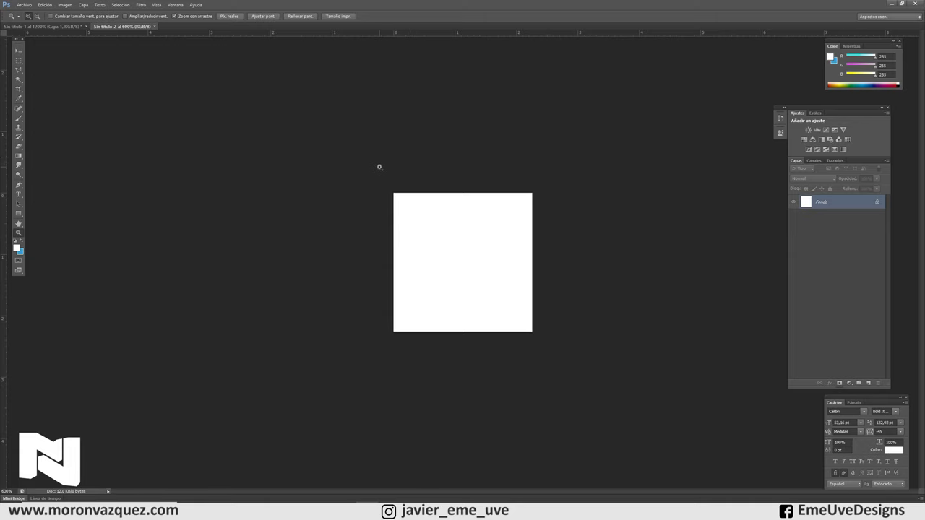
{"action": "left_click", "coordinate": [69, 26]}
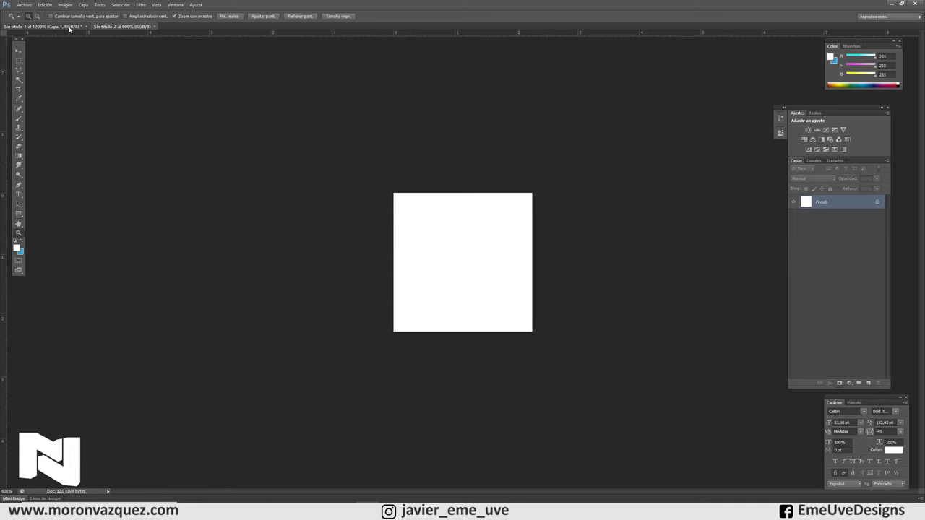
Select and copy the entire plank texture in the first document.
{"action": "left_click", "coordinate": [18, 60]}
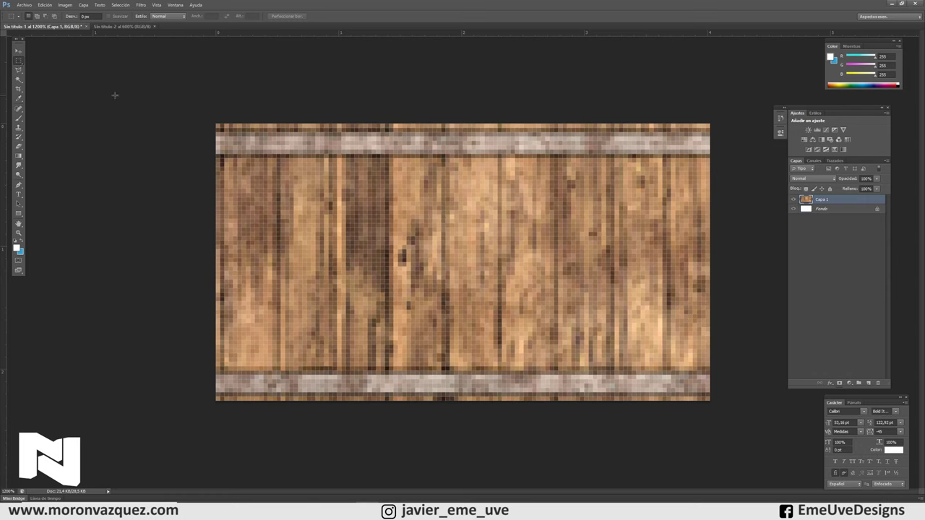
{"action": "key", "text": "ctrl+a"}
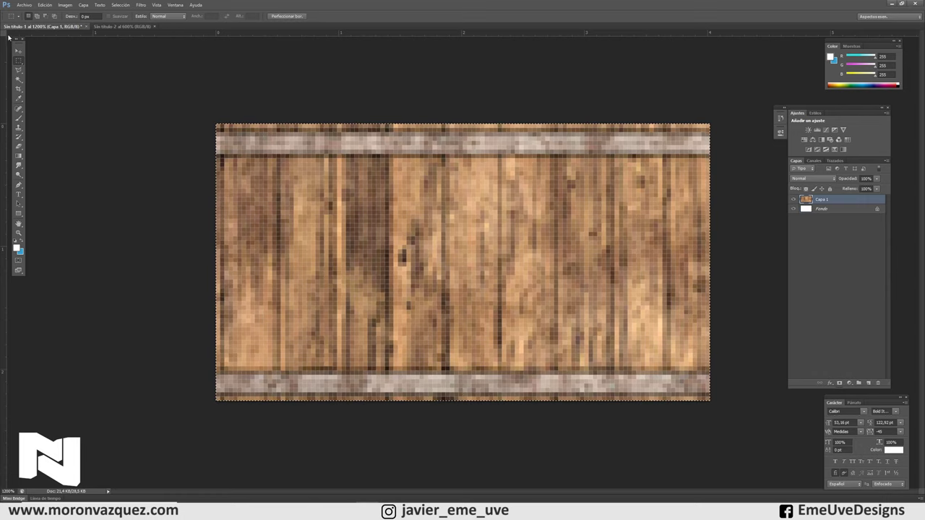
{"action": "left_click", "coordinate": [120, 5]}
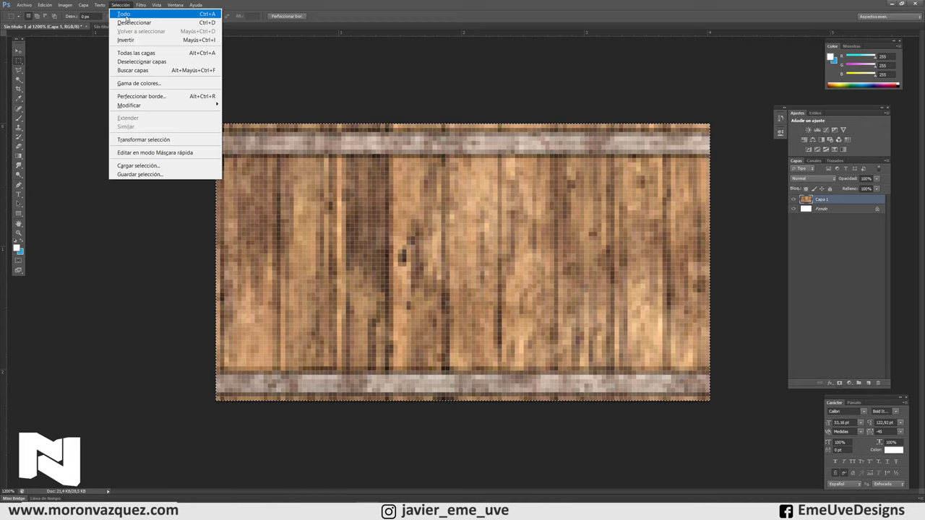
{"action": "left_click", "coordinate": [20, 50]}
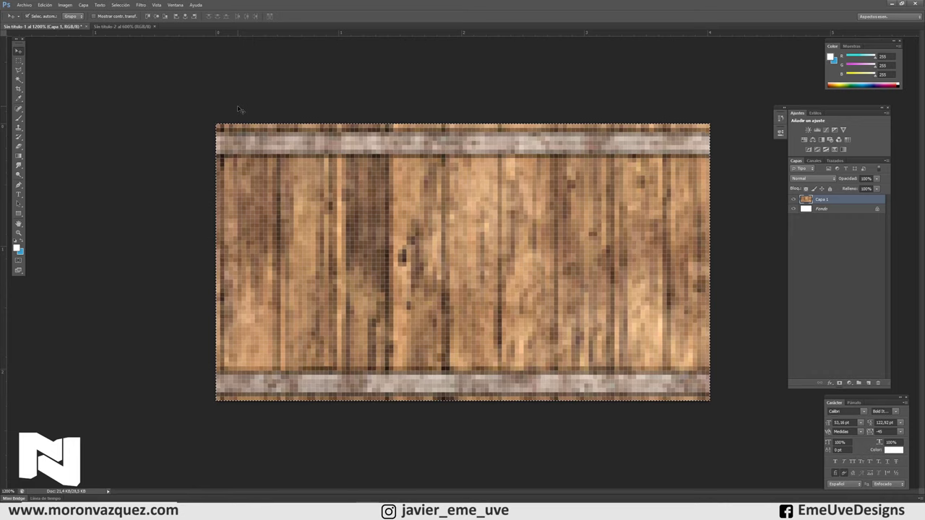
Paste the texture into the 64 × 64 document as a new layer and slide it left.
{"action": "left_click", "coordinate": [121, 27]}
{"action": "key", "text": "ctrl+v"}
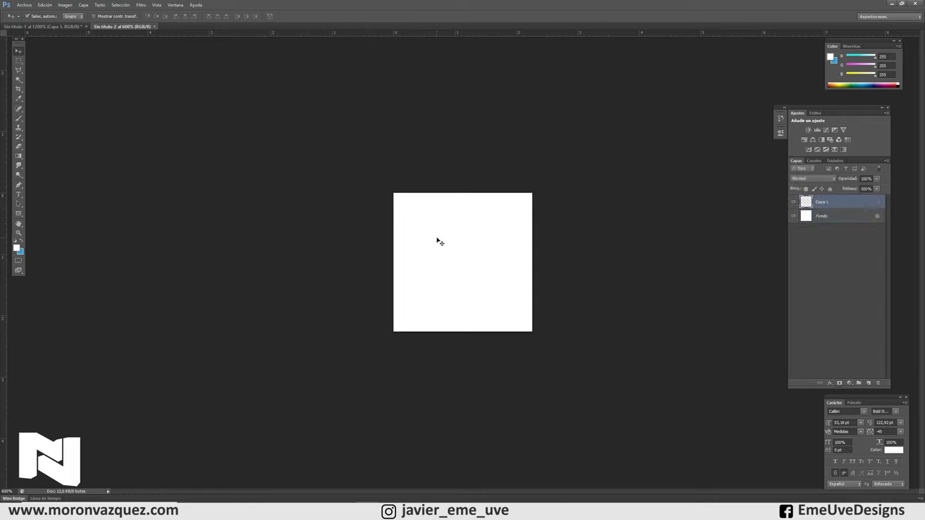
{"action": "left_click", "coordinate": [18, 233]}
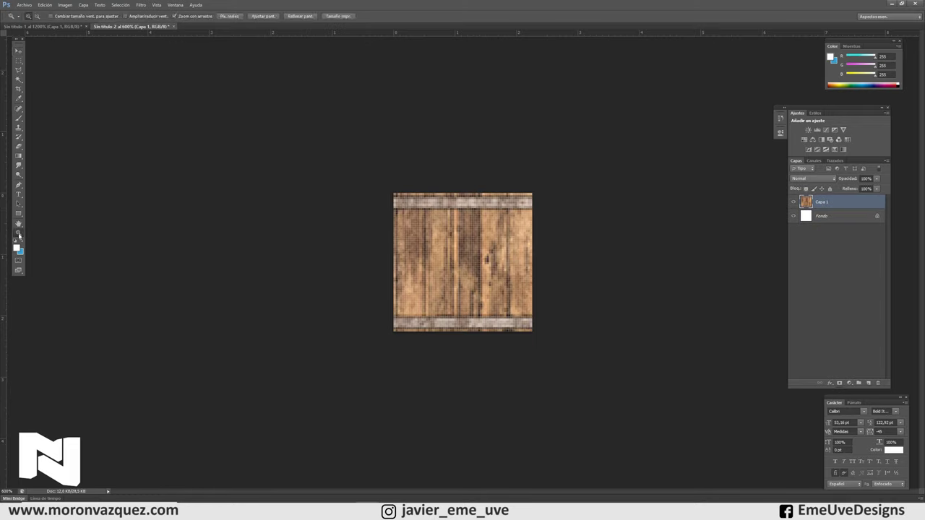
{"action": "left_click", "coordinate": [499, 285]}
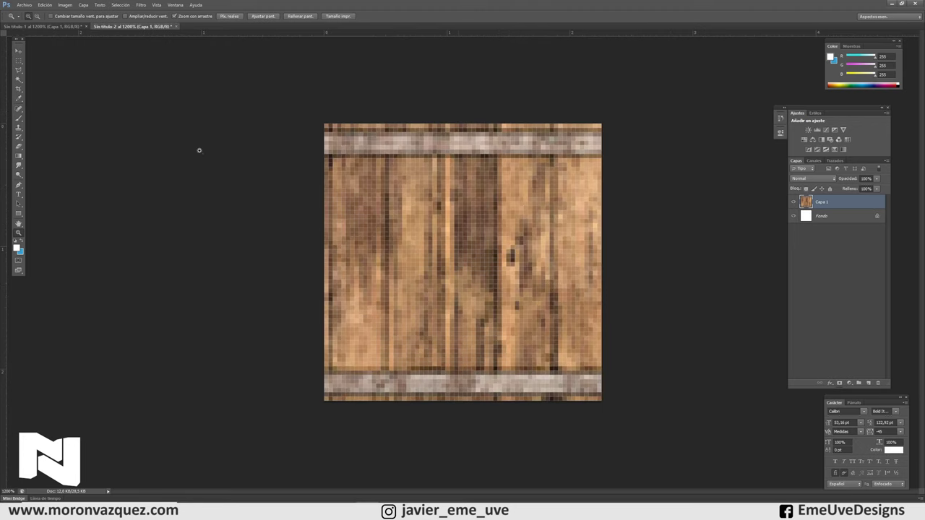
{"action": "left_click", "coordinate": [18, 51]}
{"action": "mouse_move", "coordinate": [534, 258]}
{"action": "left_mouse_down"}
{"action": "mouse_move", "coordinate": [328, 264]}
{"action": "mouse_move", "coordinate": [542, 264]}
{"action": "mouse_move", "coordinate": [527, 263]}
{"action": "left_mouse_up"}
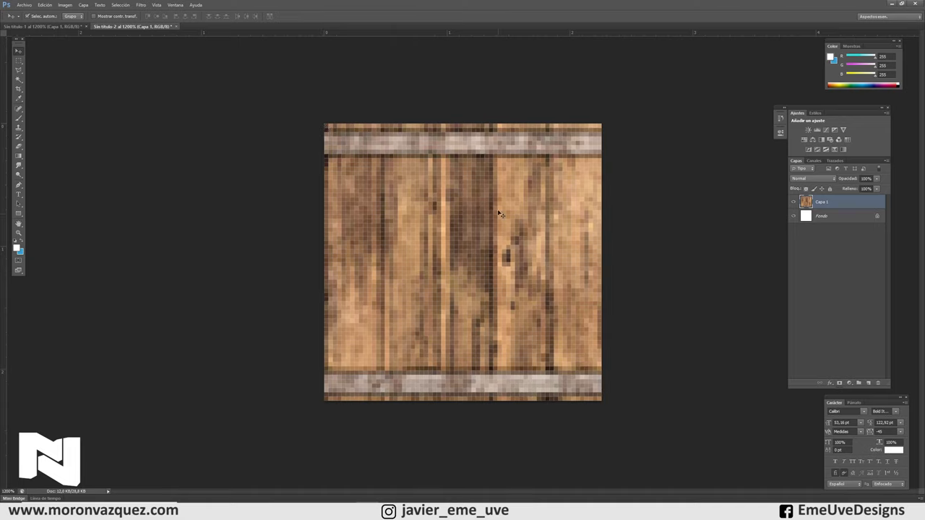
{"action": "mouse_move", "coordinate": [497, 267]}
{"action": "left_mouse_down"}
{"action": "mouse_move", "coordinate": [380, 250]}
{"action": "mouse_move", "coordinate": [418, 242]}
{"action": "mouse_move", "coordinate": [413, 233]}
{"action": "left_mouse_up"}
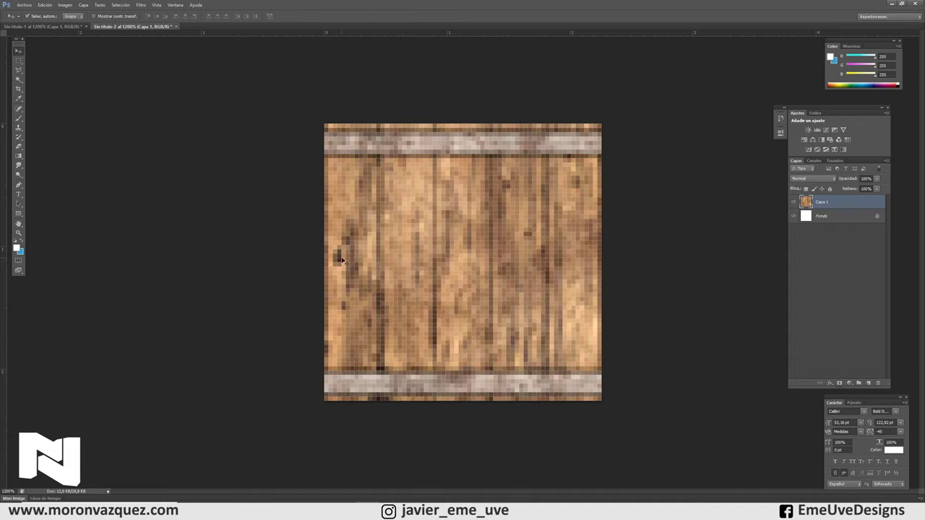
Try a small Spot Healing Brush stroke over the left plank's dark marks, then undo it.
{"action": "left_click", "coordinate": [20, 109]}
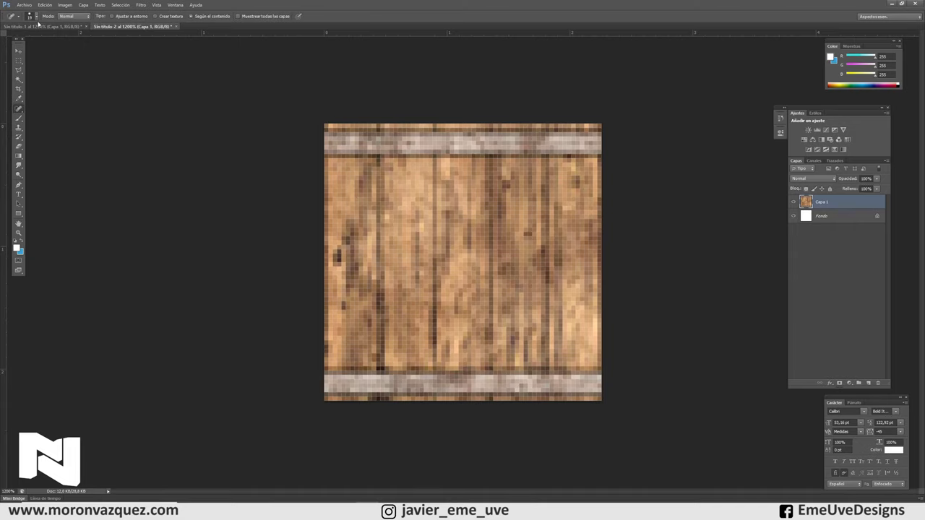
{"action": "left_click", "coordinate": [33, 19]}
{"action": "left_click", "coordinate": [17, 37]}
{"action": "left_click_drag", "start_coordinate": [15, 37], "coordinate": [11, 37]}
{"action": "key", "text": "Return"}
{"action": "left_click", "coordinate": [18, 136]}
{"action": "left_click", "coordinate": [16, 113]}
{"action": "mouse_move", "coordinate": [360, 231]}
{"action": "left_mouse_down"}
{"action": "mouse_move", "coordinate": [343, 236]}
{"action": "mouse_move", "coordinate": [346, 256]}
{"action": "left_mouse_up"}
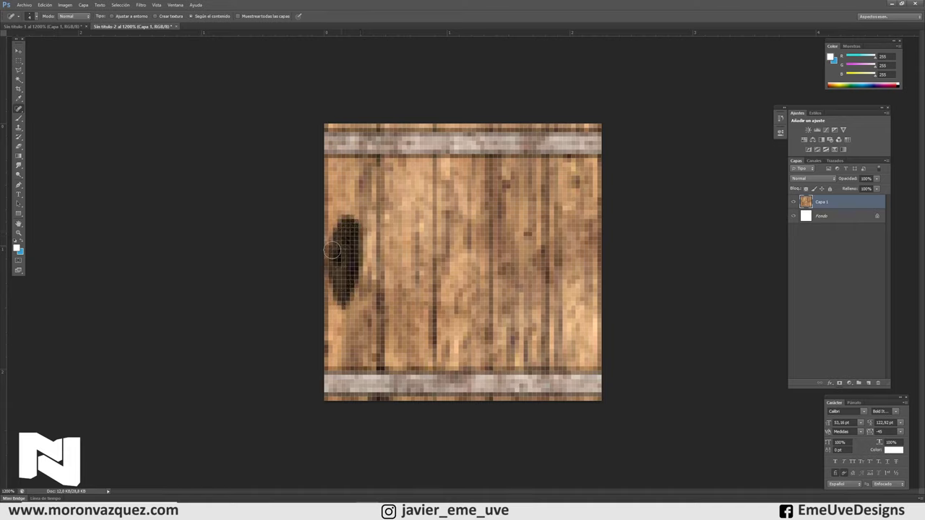
{"action": "key", "text": "ctrl+z"}
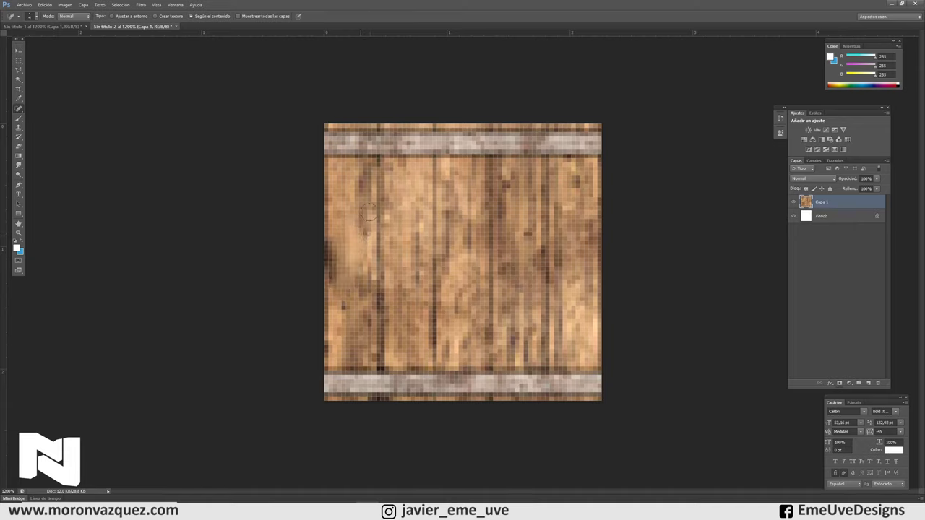
{"action": "key", "text": "ctrl+z"}
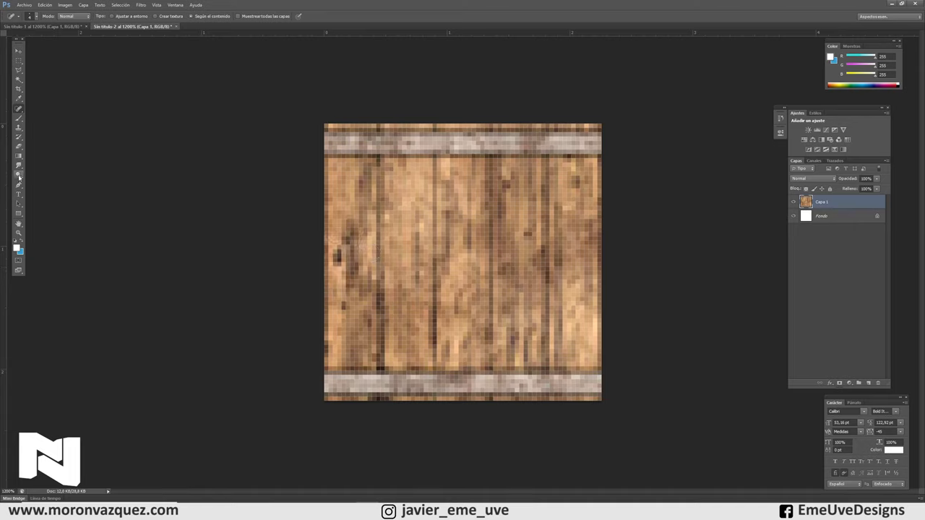
Set a Clone Stamp source on clean wood and paint it over the left plank's marks.
{"action": "left_click", "coordinate": [18, 127]}
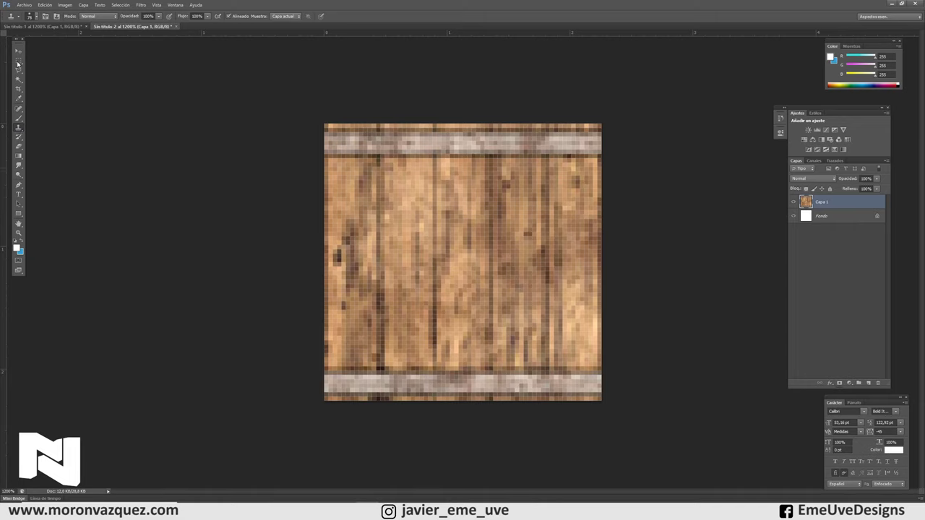
{"action": "left_click", "coordinate": [29, 16]}
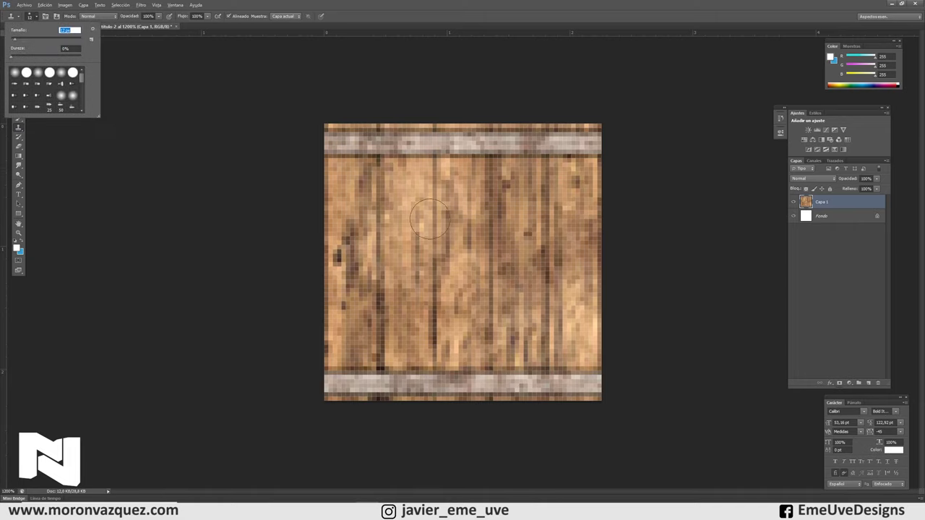
{"action": "left_click", "coordinate": [463, 209], "text": "alt"}
{"action": "key", "text": "Return"}
{"action": "left_click_drag", "start_coordinate": [375, 217], "coordinate": [345, 257]}
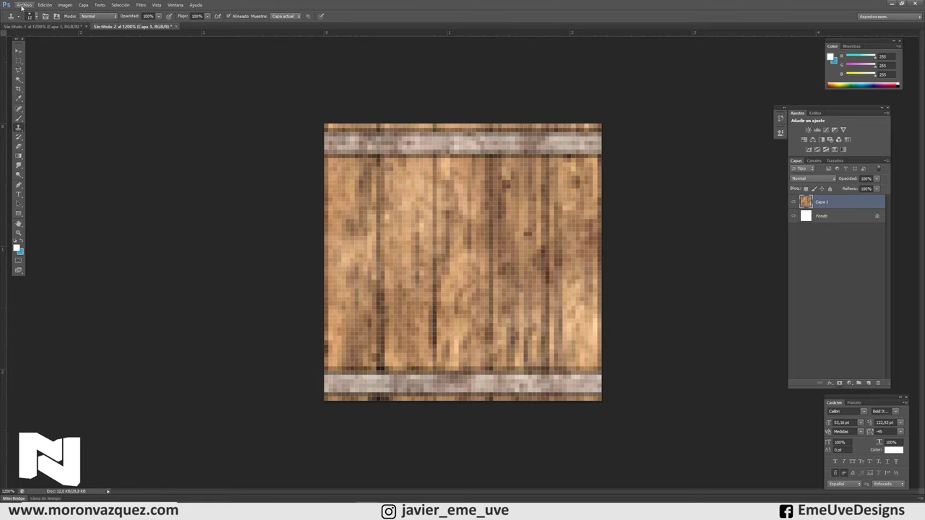
Save the texture as PNG over the existing Barril.png, confirming the overwrite and PNG options.
{"action": "left_click", "coordinate": [22, 6]}
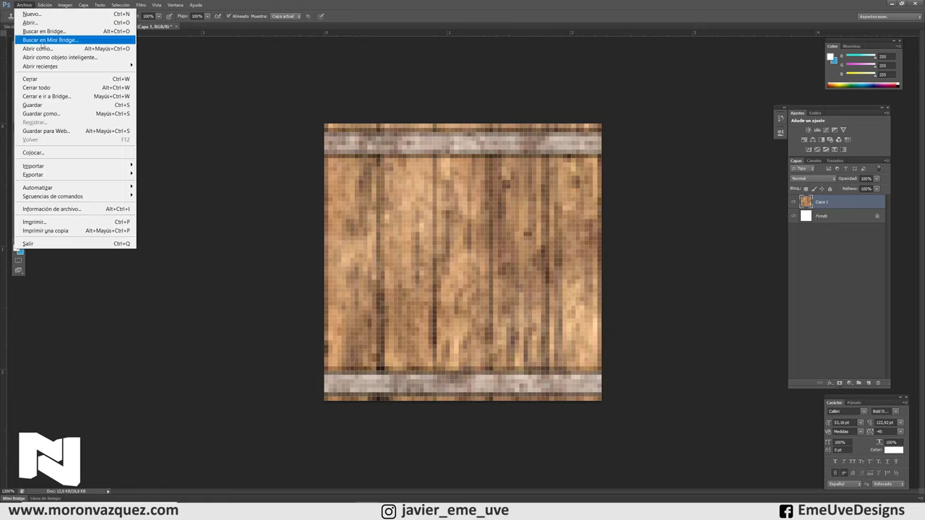
{"action": "left_click", "coordinate": [58, 114]}
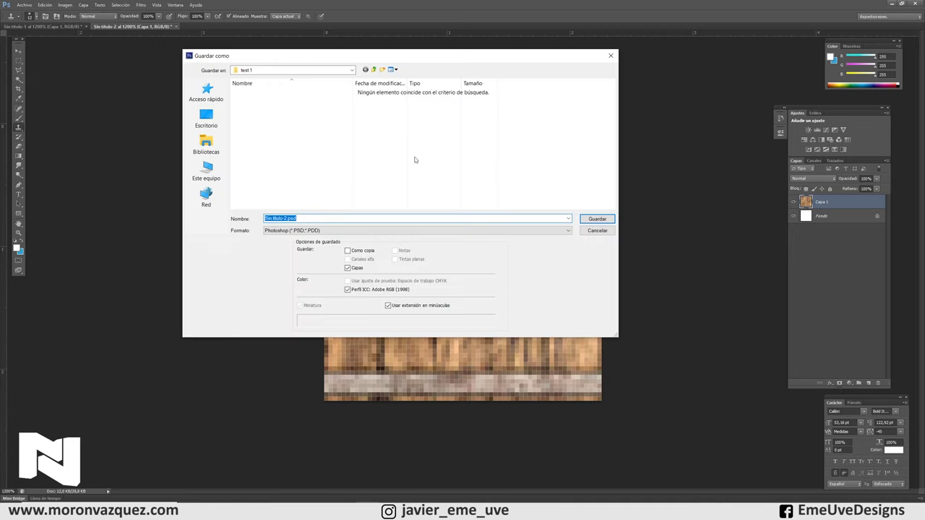
{"action": "left_click", "coordinate": [325, 230]}
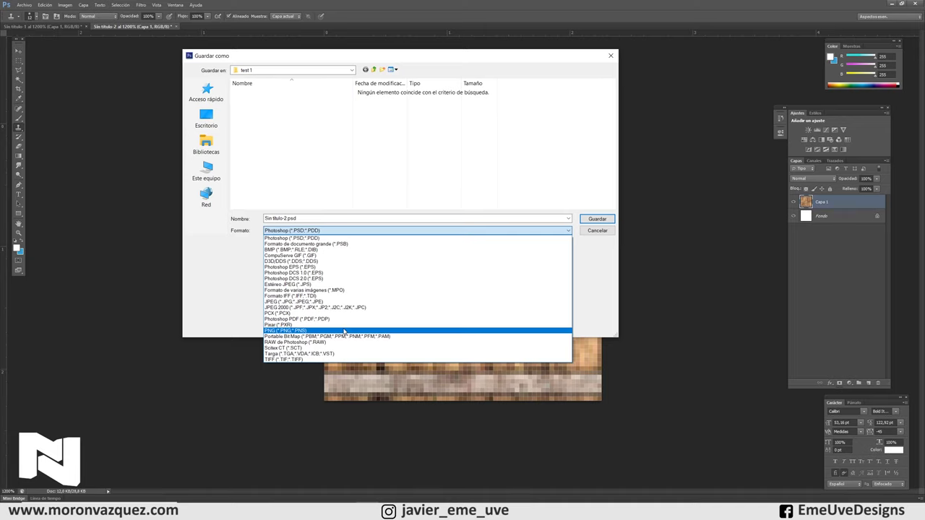
{"action": "left_click", "coordinate": [344, 331]}
{"action": "left_click", "coordinate": [246, 92]}
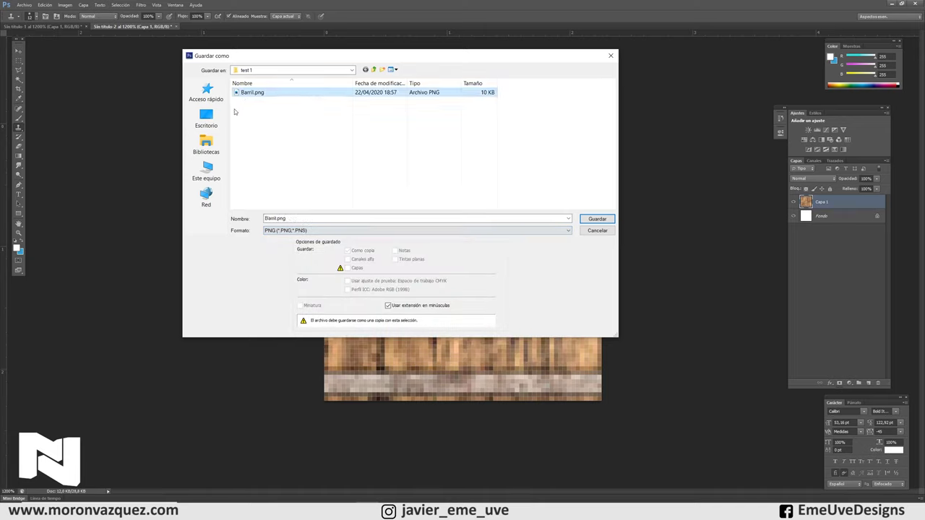
{"action": "left_click", "coordinate": [597, 219]}
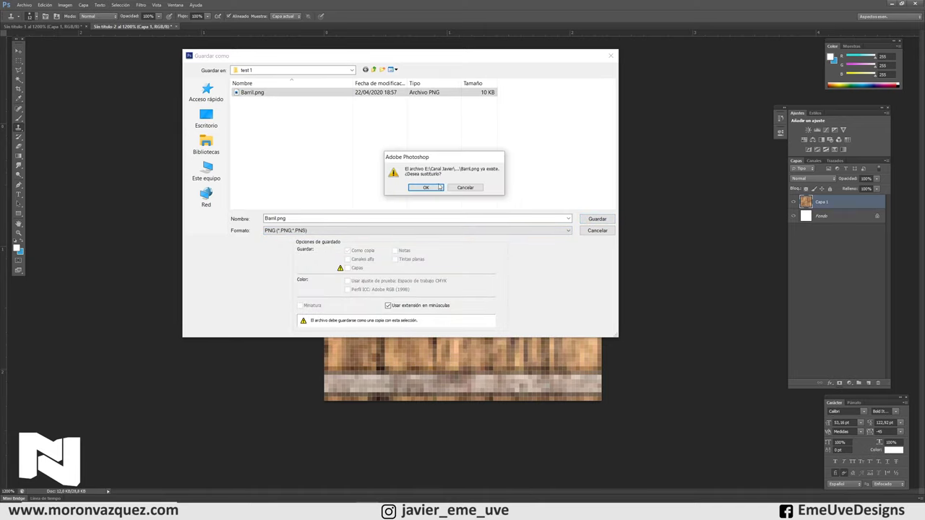
{"action": "left_click", "coordinate": [425, 187]}
{"action": "left_click", "coordinate": [487, 164]}
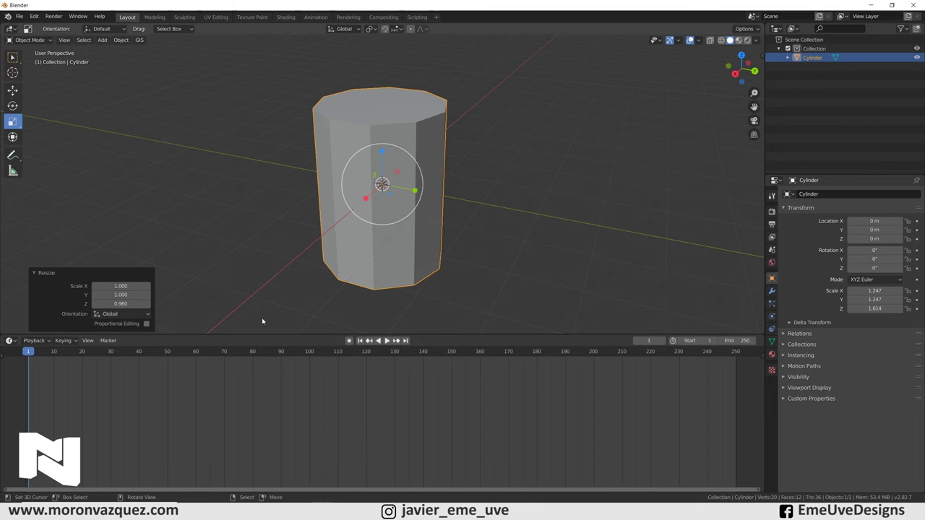
Preview the cylinder in rendered shading, then return to solid shading.
{"action": "middle_click_drag", "start_coordinate": [342, 253], "coordinate": [374, 231]}
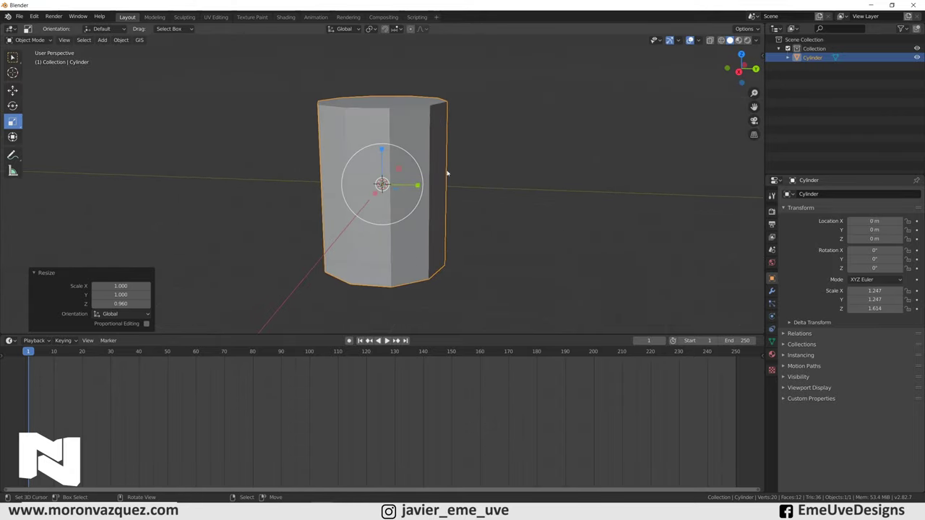
{"action": "left_click", "coordinate": [748, 41]}
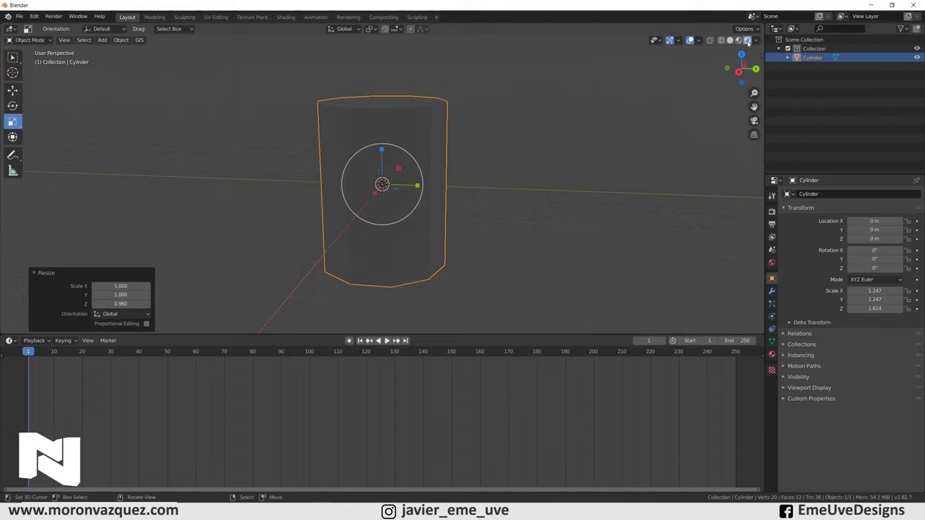
{"action": "key", "text": "shift"}
{"action": "left_click", "coordinate": [738, 41]}
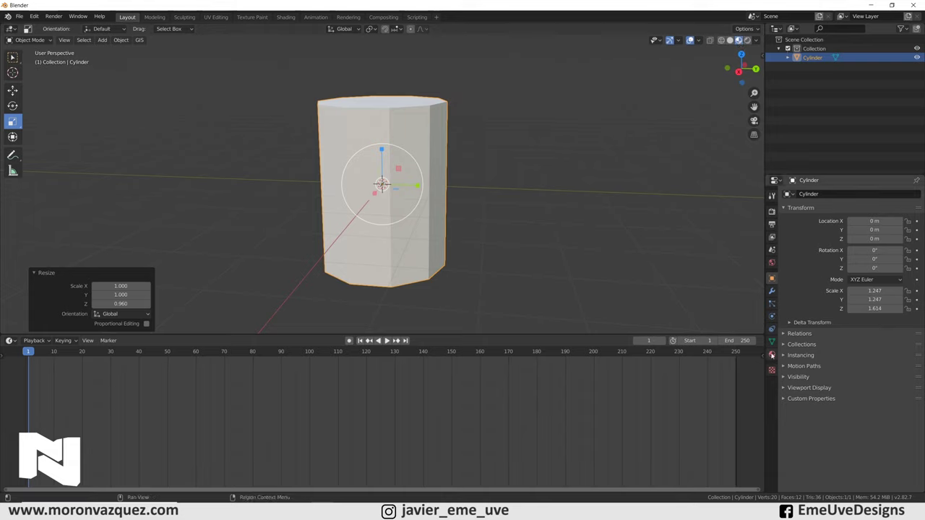
Give the cylinder a new material whose base colour is the Barril.png image texture.
{"action": "left_click", "coordinate": [772, 354]}
{"action": "left_click", "coordinate": [844, 232]}
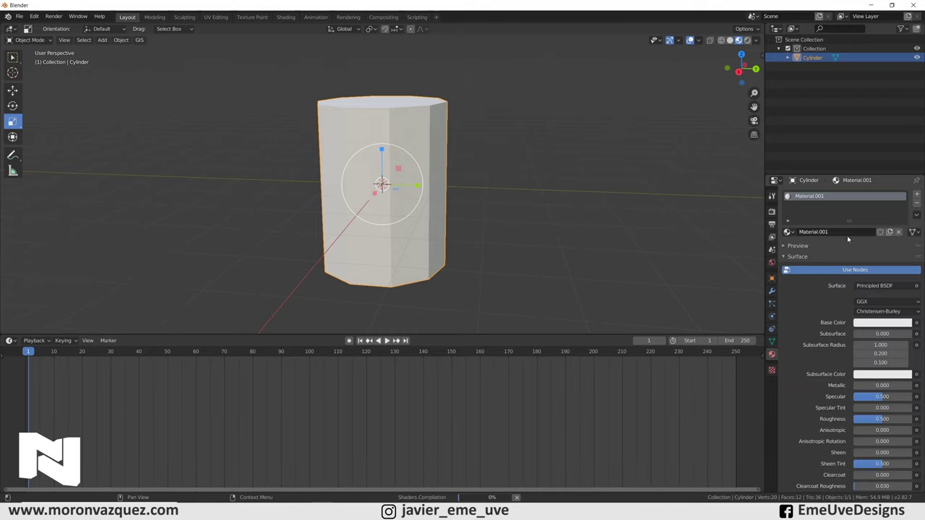
{"action": "left_click", "coordinate": [916, 323]}
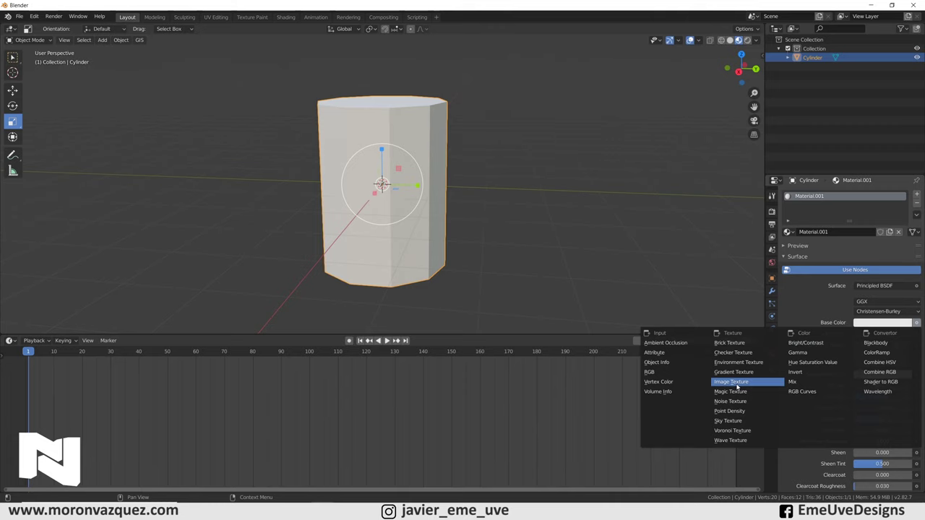
{"action": "left_click", "coordinate": [732, 381]}
{"action": "left_click", "coordinate": [907, 334]}
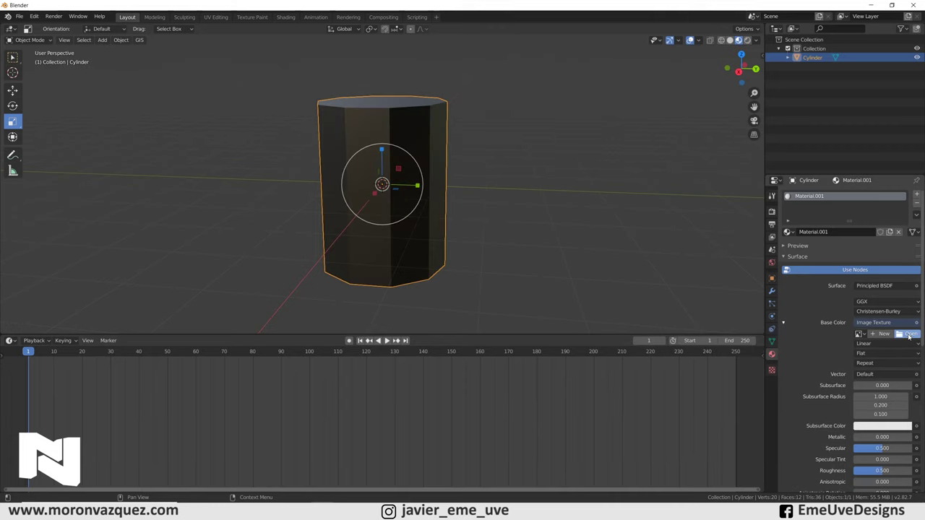
{"action": "left_click", "coordinate": [146, 275]}
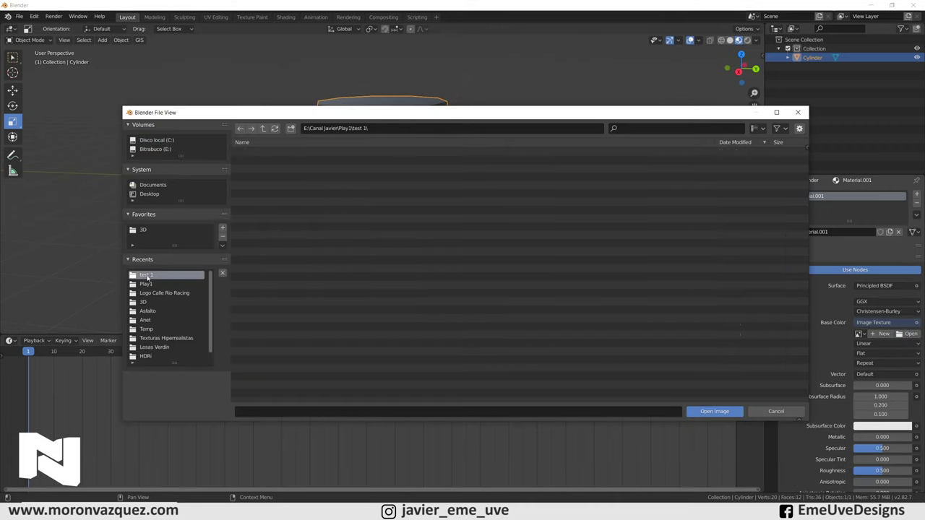
{"action": "left_click", "coordinate": [246, 152]}
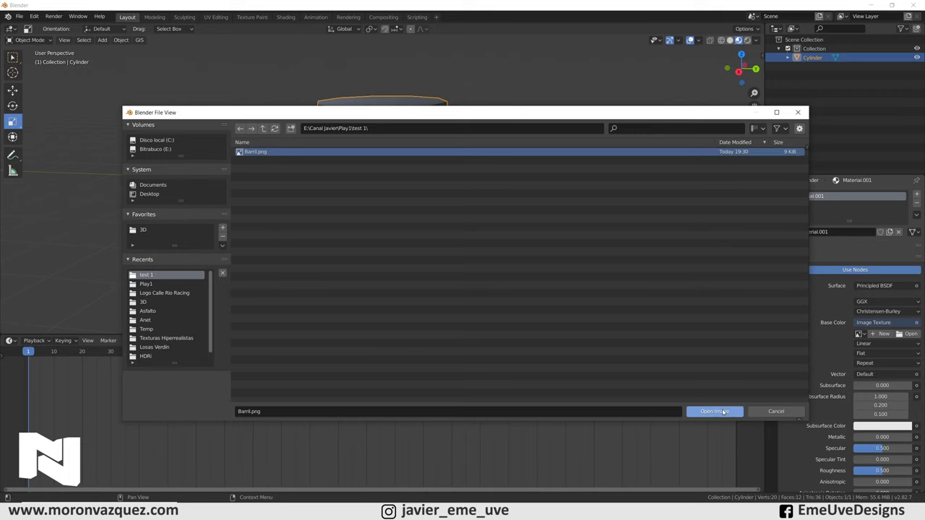
{"action": "left_click", "coordinate": [722, 411]}
Orbit to inspect the textured barrel and open the lower panel's editor type list.
{"action": "mouse_move", "coordinate": [486, 254]}
{"action": "middle_mouse_down"}
{"action": "mouse_move", "coordinate": [485, 244]}
{"action": "mouse_move", "coordinate": [494, 267]}
{"action": "mouse_move", "coordinate": [511, 265]}
{"action": "middle_mouse_up"}
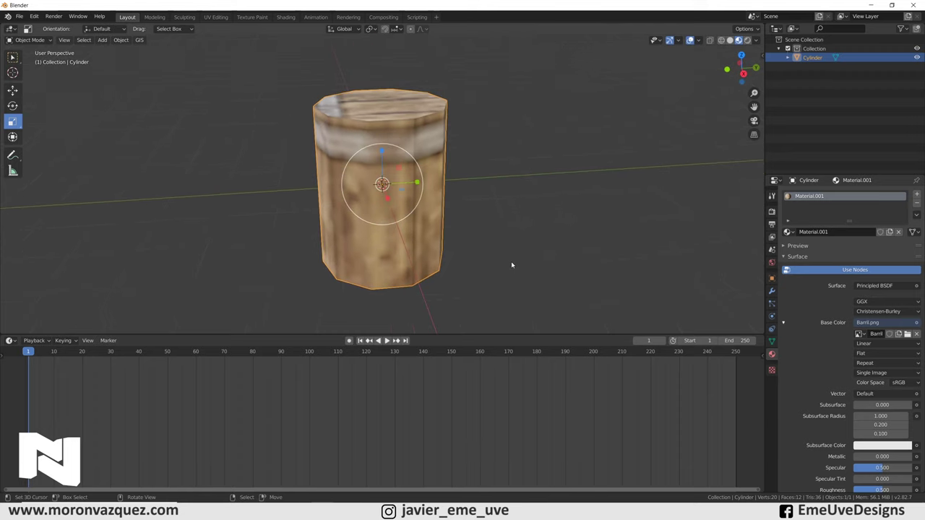
{"action": "mouse_move", "coordinate": [496, 215]}
{"action": "middle_mouse_down"}
{"action": "mouse_move", "coordinate": [492, 231]}
{"action": "mouse_move", "coordinate": [478, 231]}
{"action": "mouse_move", "coordinate": [528, 221]}
{"action": "mouse_move", "coordinate": [547, 231]}
{"action": "mouse_move", "coordinate": [502, 229]}
{"action": "mouse_move", "coordinate": [485, 206]}
{"action": "mouse_move", "coordinate": [491, 223]}
{"action": "middle_mouse_up"}
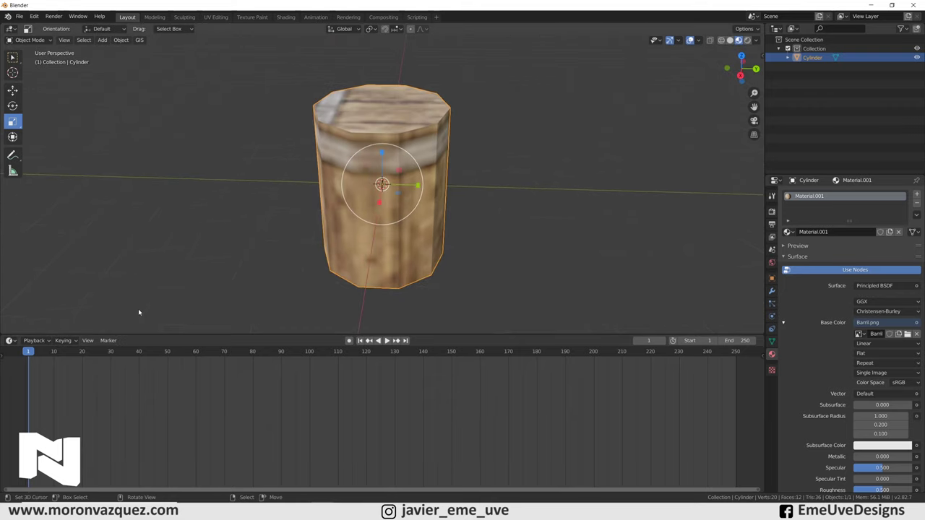
{"action": "left_click", "coordinate": [9, 340]}
Split the 3D view into two side-by-side views.
{"action": "left_click_drag", "start_coordinate": [697, 320], "coordinate": [391, 304]}
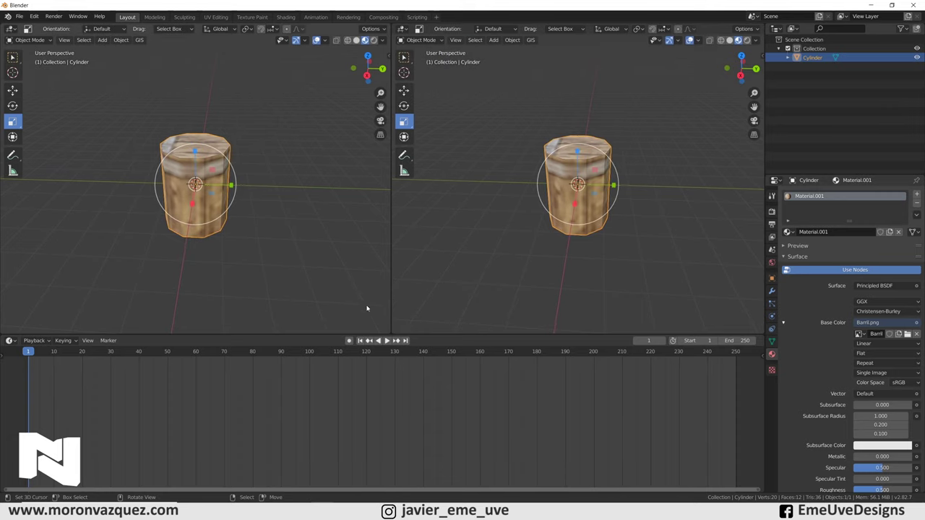
{"action": "left_click_drag", "start_coordinate": [210, 335], "coordinate": [189, 481]}
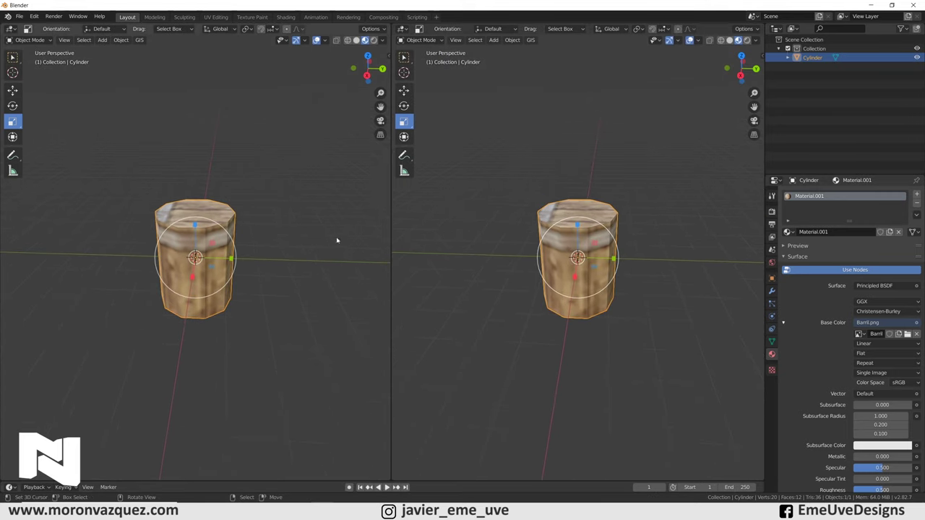
{"action": "scroll", "coordinate": [197, 248], "scroll_direction": "up", "scroll_amount": 3}
{"action": "scroll", "coordinate": [646, 207], "scroll_direction": "up", "scroll_amount": 2}
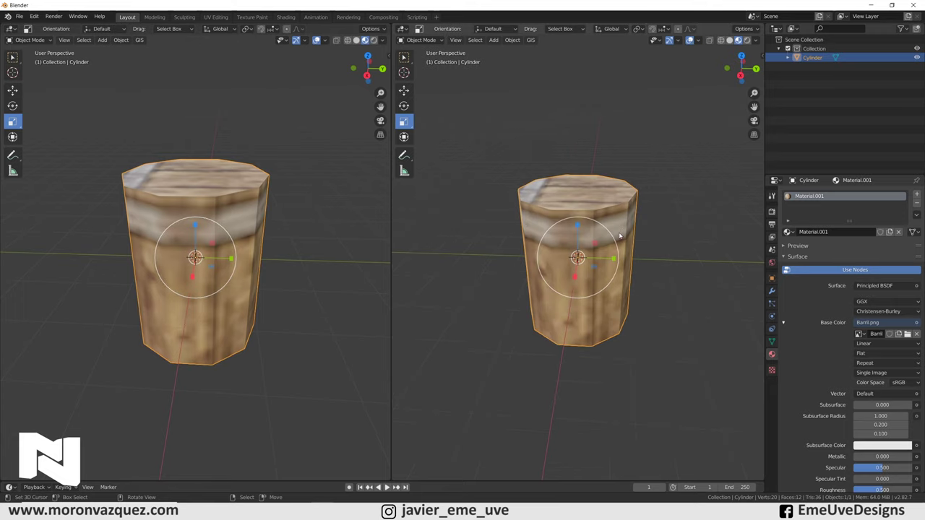
{"action": "scroll", "coordinate": [646, 206], "scroll_direction": "up", "scroll_amount": 1}
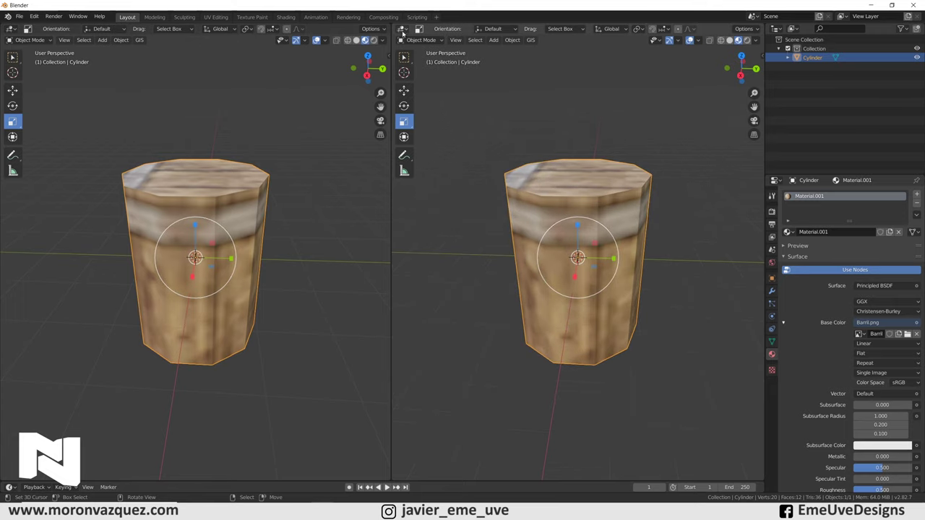
Turn the right view into a UV Editor displaying Barril.png.
{"action": "left_click", "coordinate": [402, 31]}
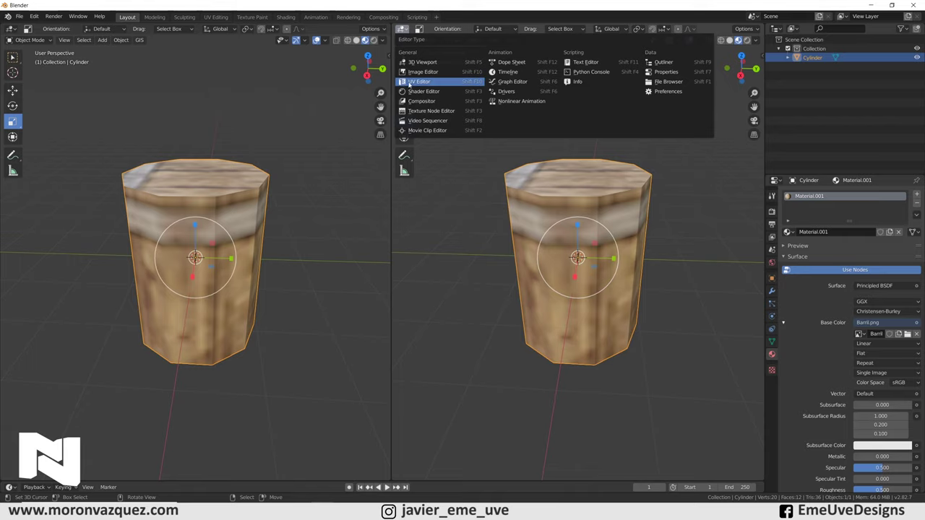
{"action": "left_click", "coordinate": [410, 84]}
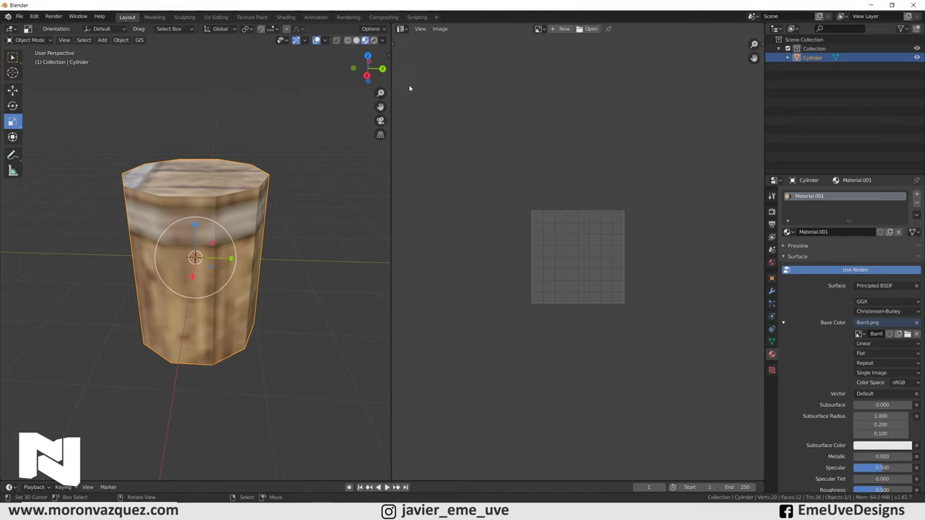
{"action": "left_click", "coordinate": [541, 29]}
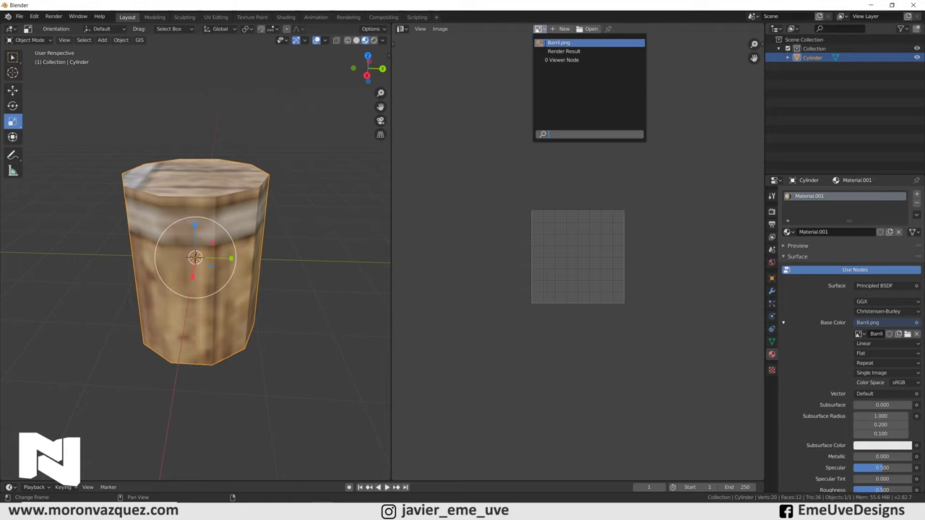
{"action": "left_click", "coordinate": [558, 43]}
{"action": "scroll", "coordinate": [571, 187], "scroll_direction": "up", "scroll_amount": 6}
{"action": "scroll", "coordinate": [590, 264], "scroll_direction": "up", "scroll_amount": 5}
{"action": "scroll", "coordinate": [590, 263], "scroll_direction": "down", "scroll_amount": 1}
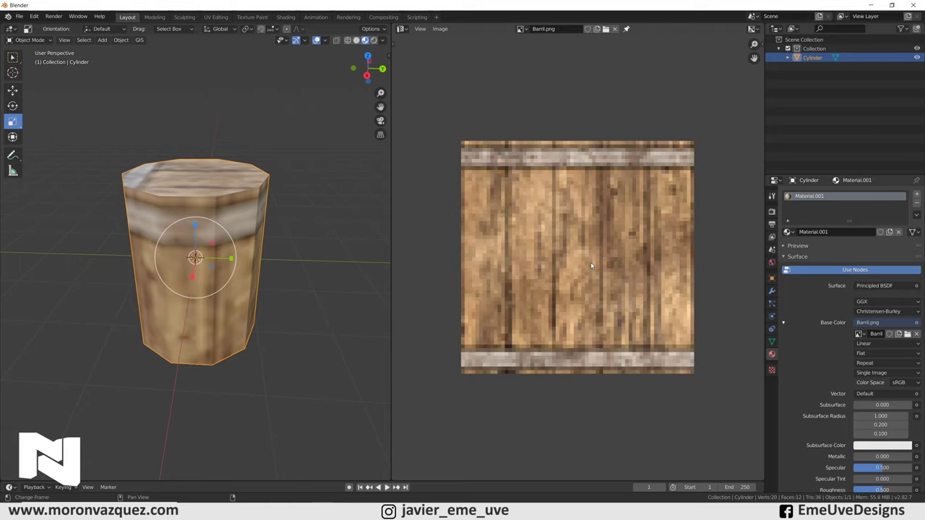
{"action": "scroll", "coordinate": [578, 254], "scroll_direction": "down", "scroll_amount": 3}
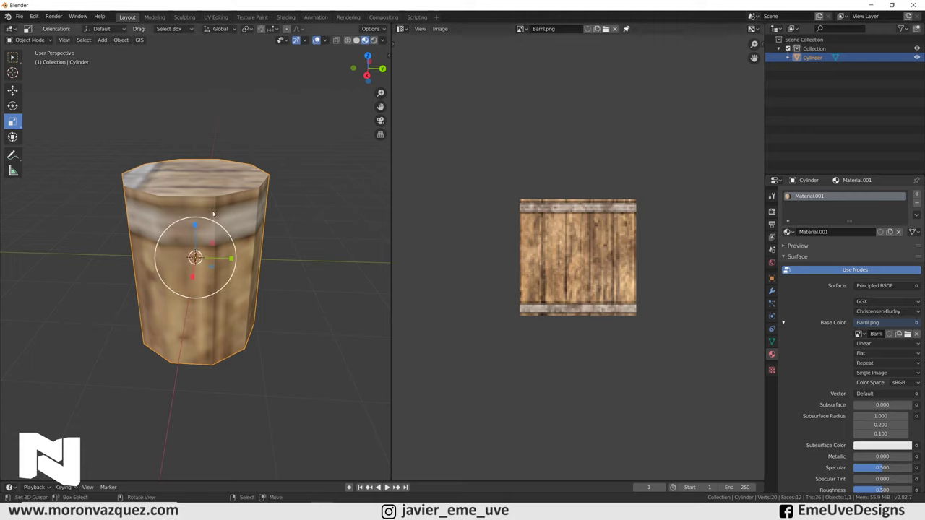
{"action": "left_click", "coordinate": [30, 40]}
In Edit Mode, Smart UV Project the cylinder with a 0.06 island margin.
{"action": "left_click", "coordinate": [29, 60]}
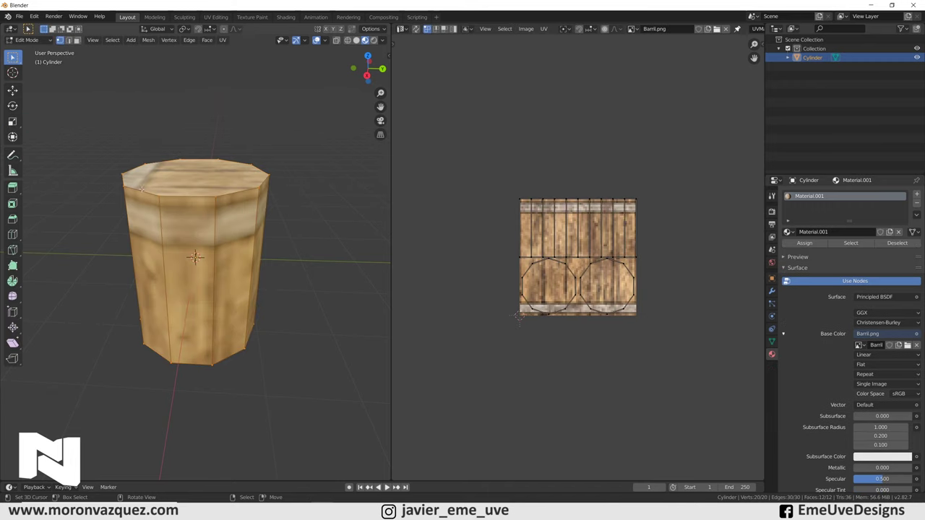
{"action": "key", "text": "u"}
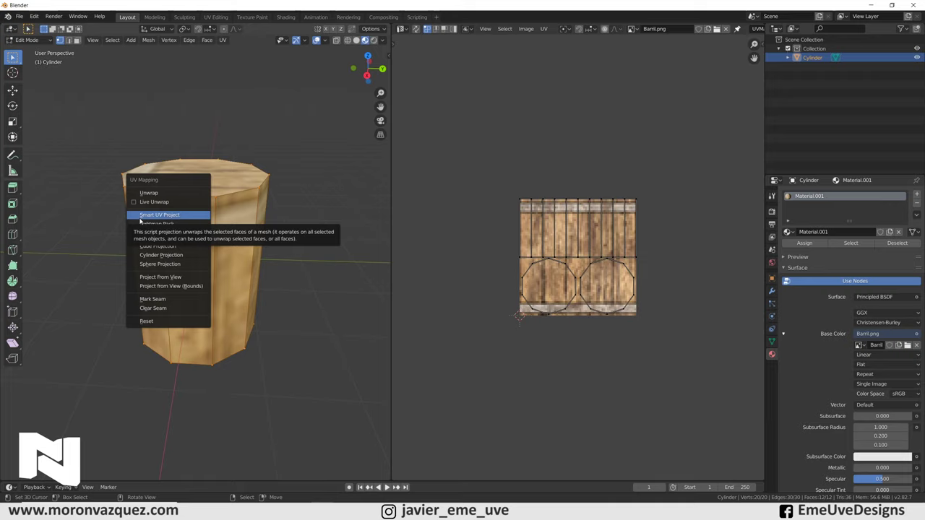
{"action": "left_click", "coordinate": [140, 220]}
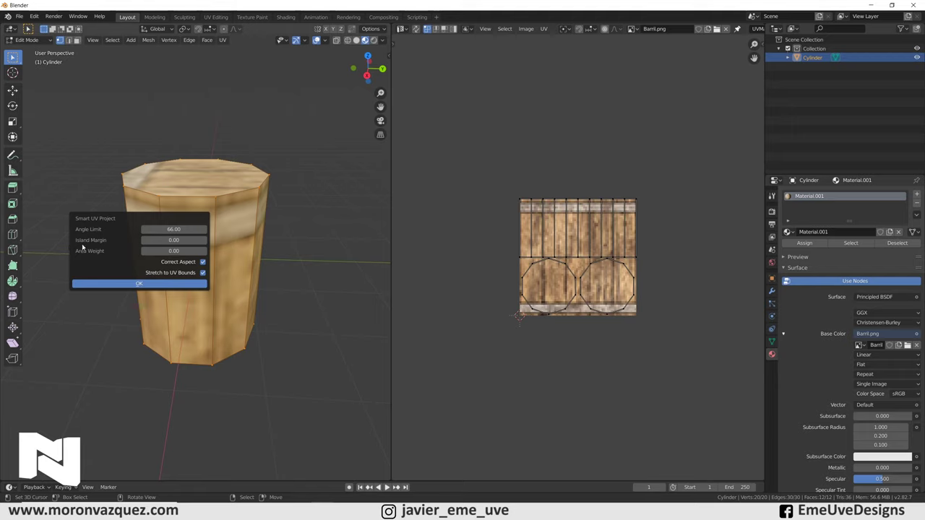
{"action": "left_click_drag", "start_coordinate": [174, 240], "coordinate": [182, 240]}
{"action": "left_click", "coordinate": [167, 285]}
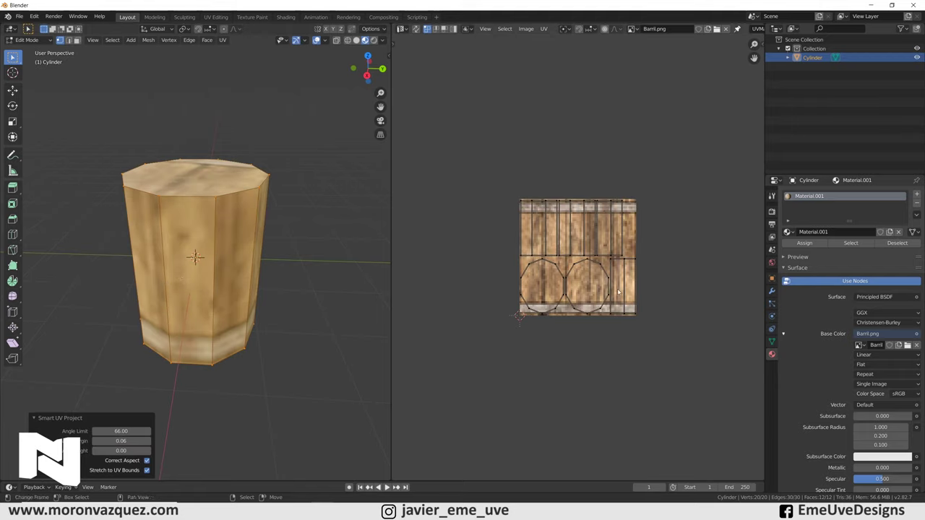
{"action": "scroll", "coordinate": [619, 292], "scroll_direction": "up", "scroll_amount": 3}
{"action": "scroll", "coordinate": [578, 297], "scroll_direction": "down", "scroll_amount": 2}
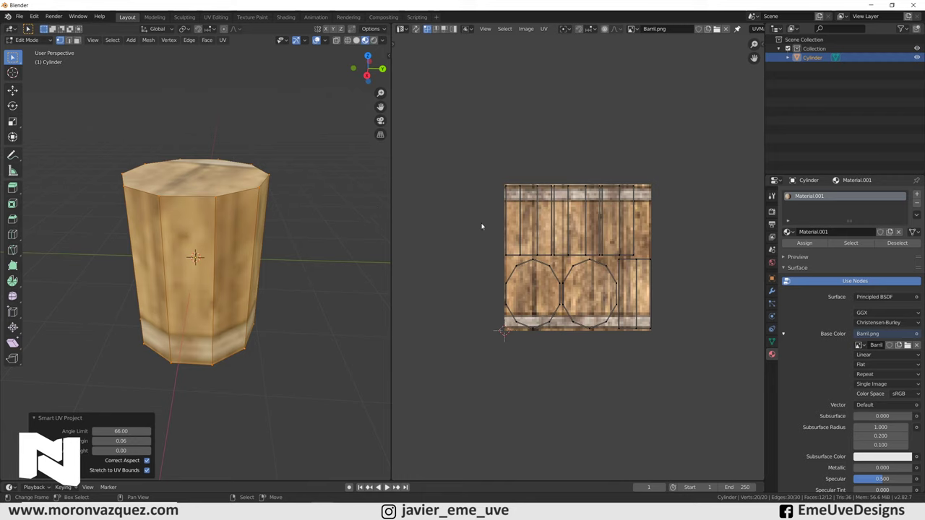
{"action": "middle_click_drag", "start_coordinate": [216, 260], "coordinate": [303, 264]}
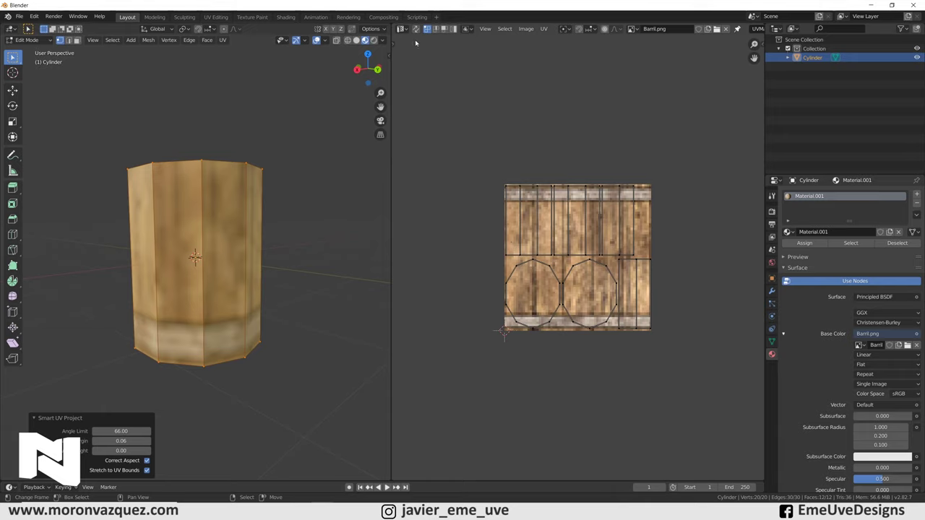
In island select mode, move both circular lid islands to the left of the texture.
{"action": "left_click", "coordinate": [454, 29]}
{"action": "left_click", "coordinate": [536, 275]}
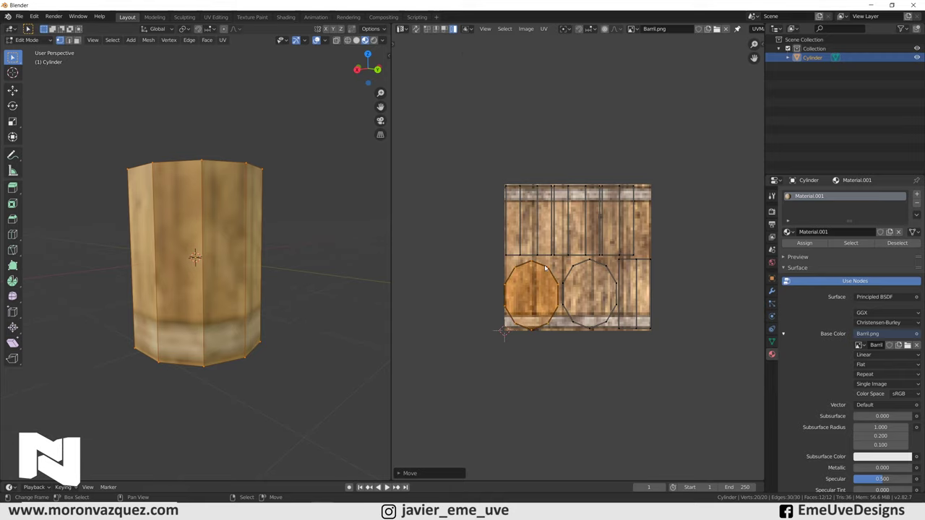
{"action": "key", "text": "g"}
{"action": "left_click", "coordinate": [442, 198]}
{"action": "left_click", "coordinate": [587, 266]}
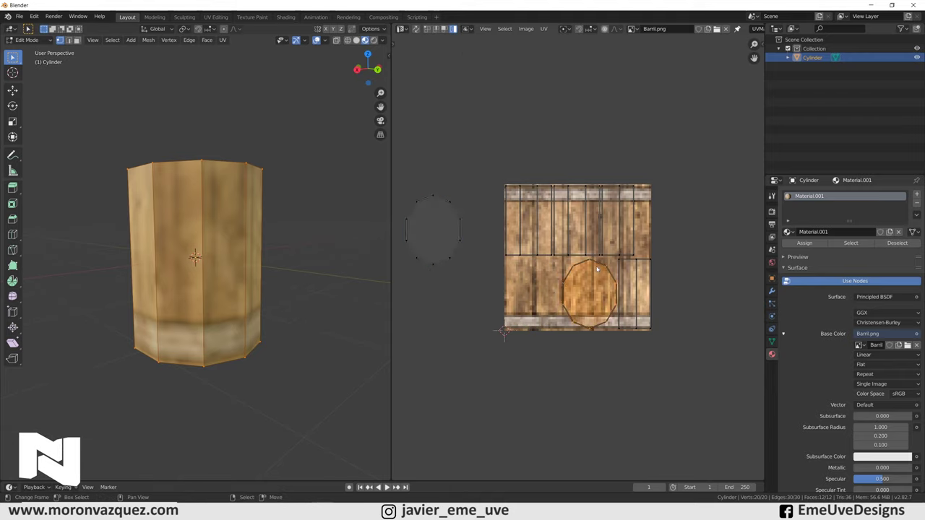
{"action": "key", "text": "g"}
{"action": "left_click", "coordinate": [446, 287]}
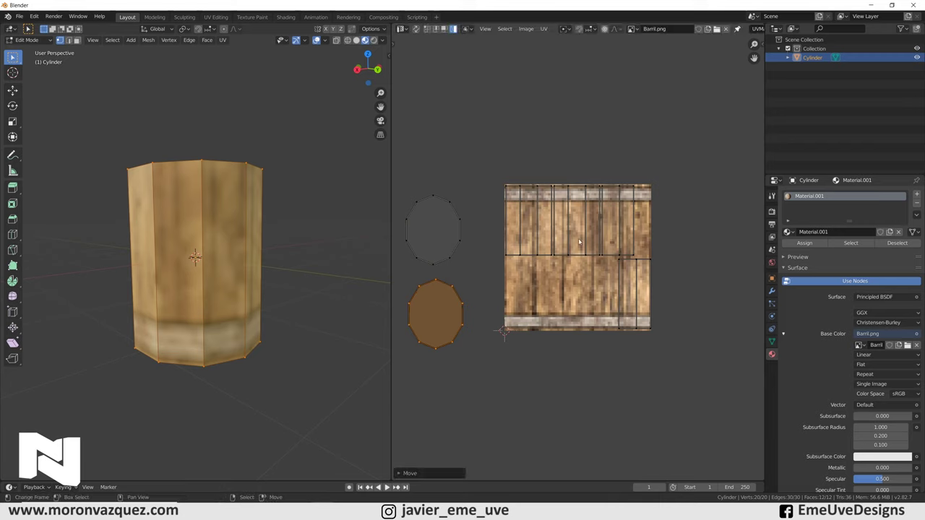
Select the side strip islands, ending with the left three-strip island.
{"action": "middle_click_drag", "start_coordinate": [674, 244], "coordinate": [672, 248]}
{"action": "left_click", "coordinate": [533, 262]}
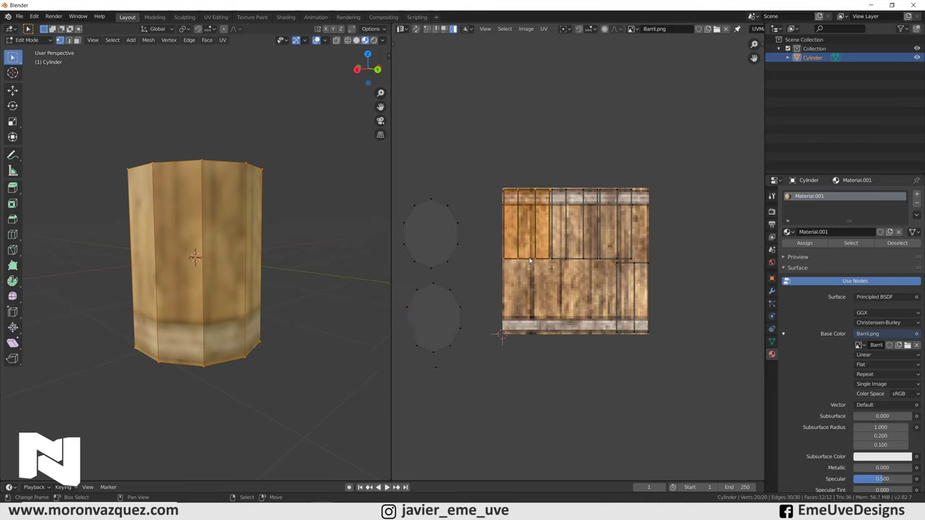
{"action": "left_click", "coordinate": [611, 261]}
{"action": "left_click", "coordinate": [633, 269]}
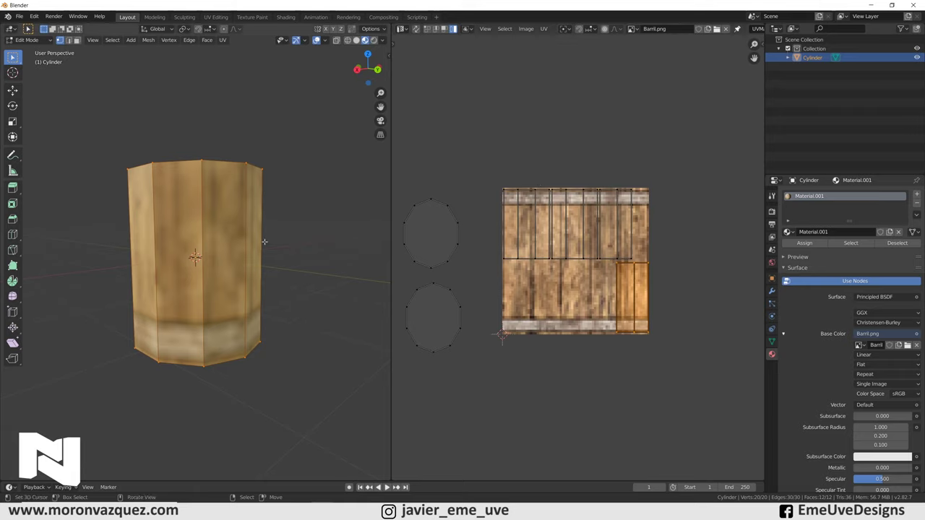
{"action": "middle_click_drag", "start_coordinate": [183, 280], "coordinate": [199, 260]}
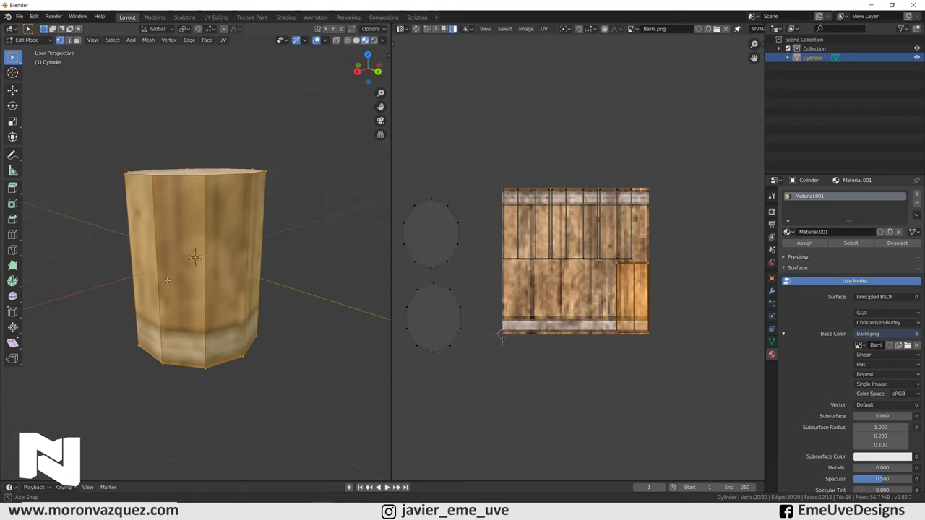
{"action": "left_click", "coordinate": [519, 213]}
{"action": "scroll", "coordinate": [566, 251], "scroll_direction": "up", "scroll_amount": 2}
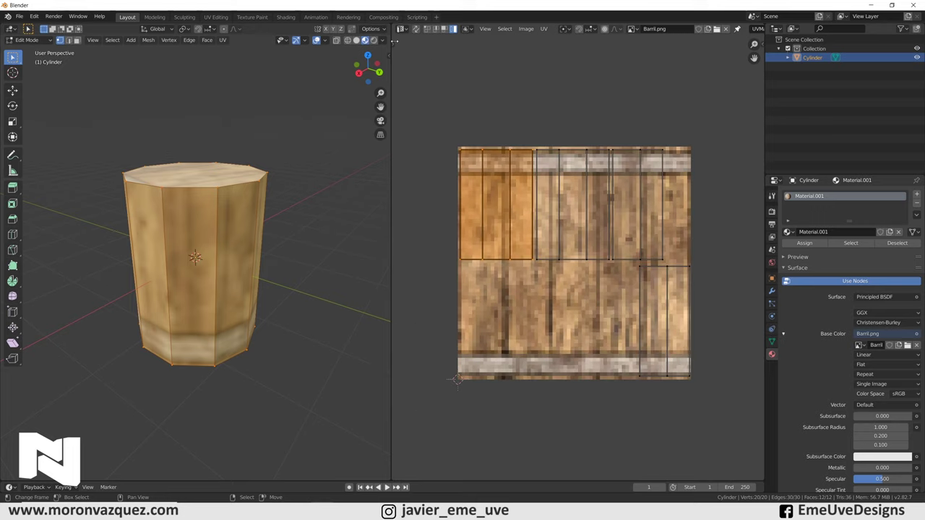
Move the three-strip island down, scale it about 1.9 times, and slide it right.
{"action": "key", "text": "t"}
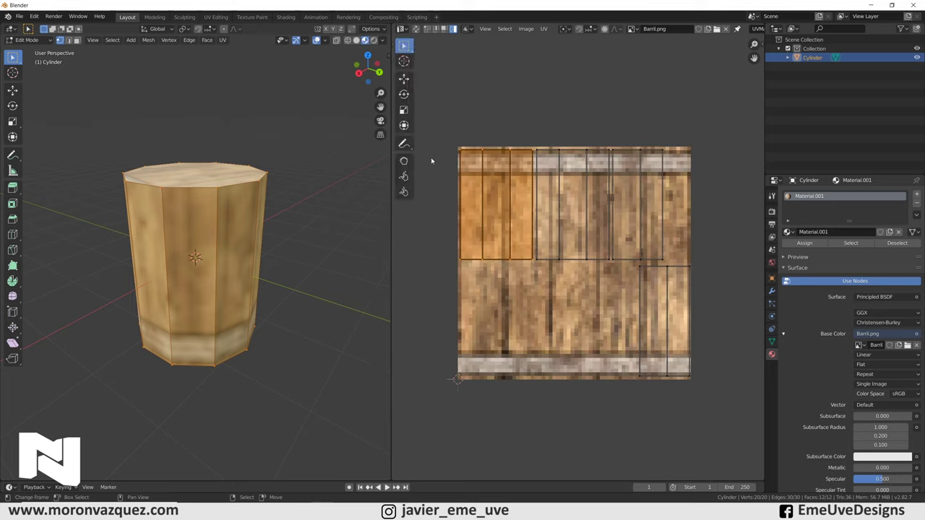
{"action": "key", "text": "g"}
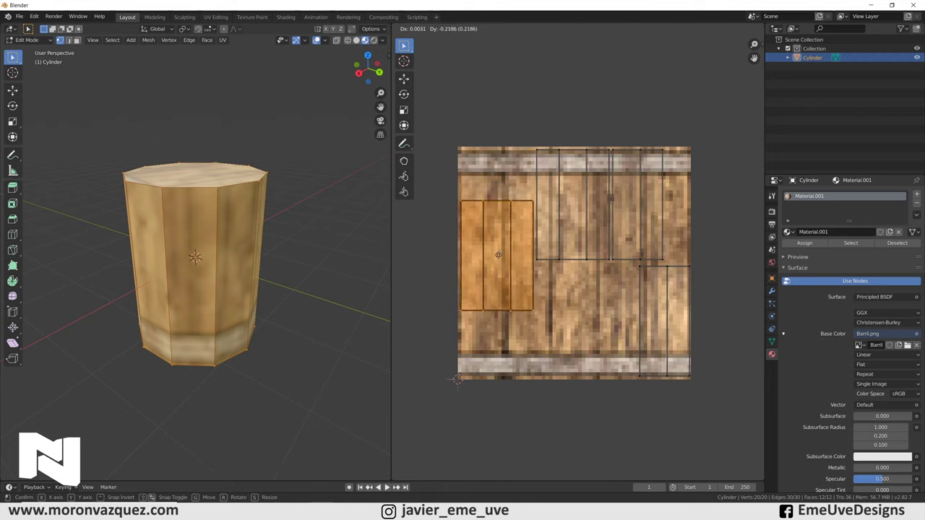
{"action": "left_click", "coordinate": [494, 257]}
{"action": "key", "text": "s"}
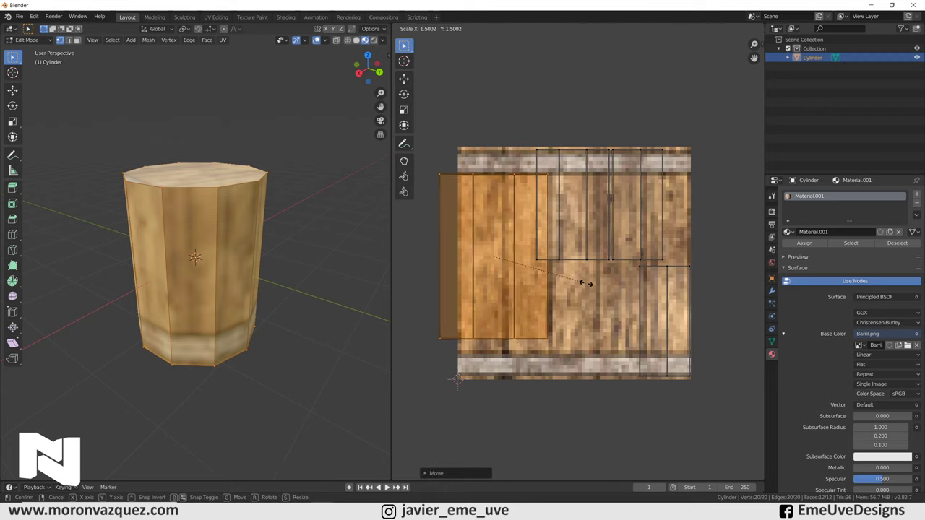
{"action": "left_click", "coordinate": [620, 295]}
{"action": "key", "text": "g"}
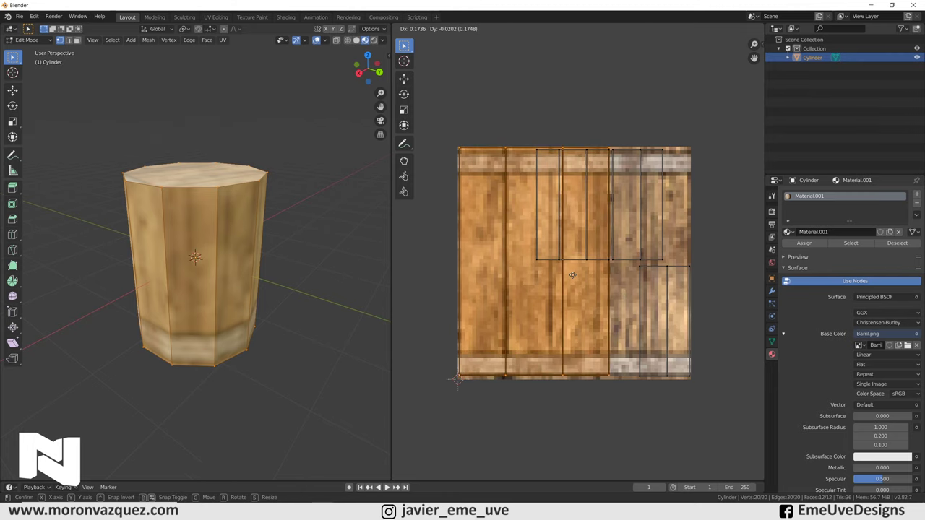
{"action": "left_click", "coordinate": [571, 274]}
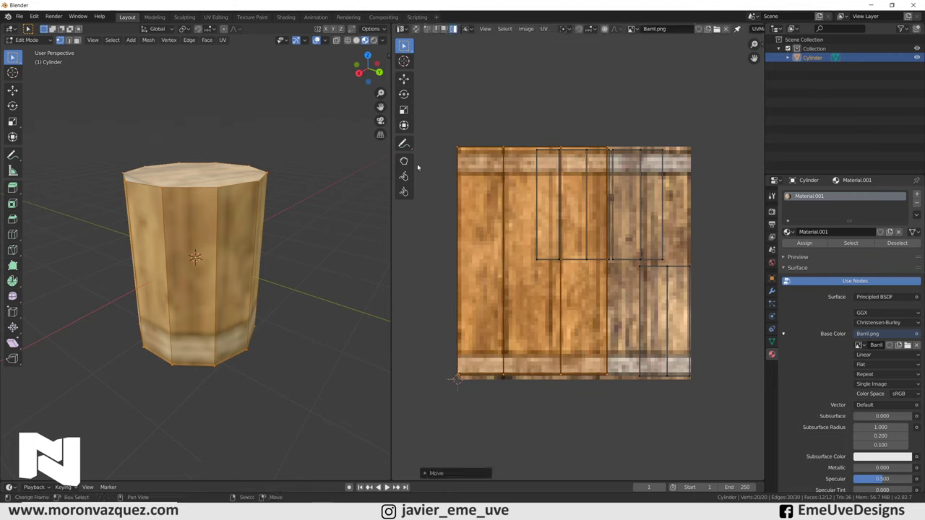
Select all UVs and nudge them slightly down with the Move tool.
{"action": "left_click", "coordinate": [436, 29]}
{"action": "left_click", "coordinate": [500, 377]}
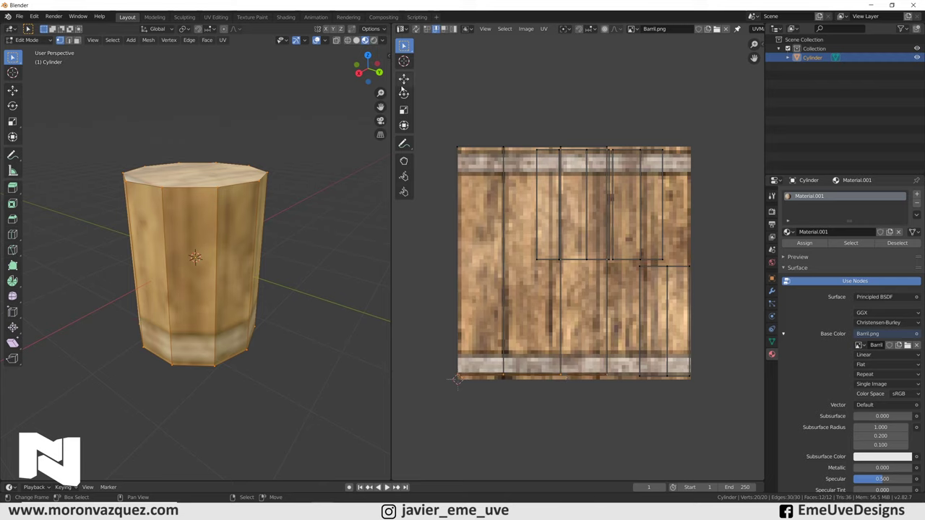
{"action": "left_click", "coordinate": [404, 78]}
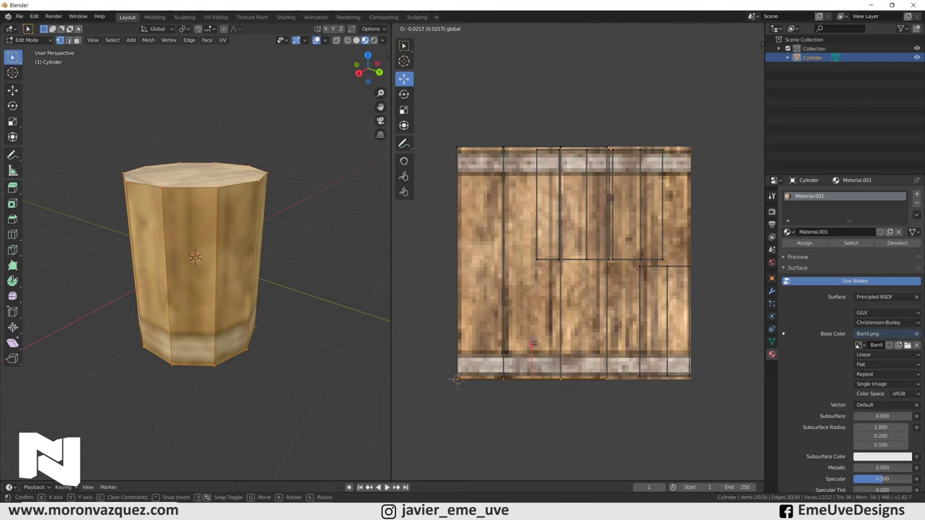
{"action": "left_click_drag", "start_coordinate": [538, 340], "coordinate": [536, 346]}
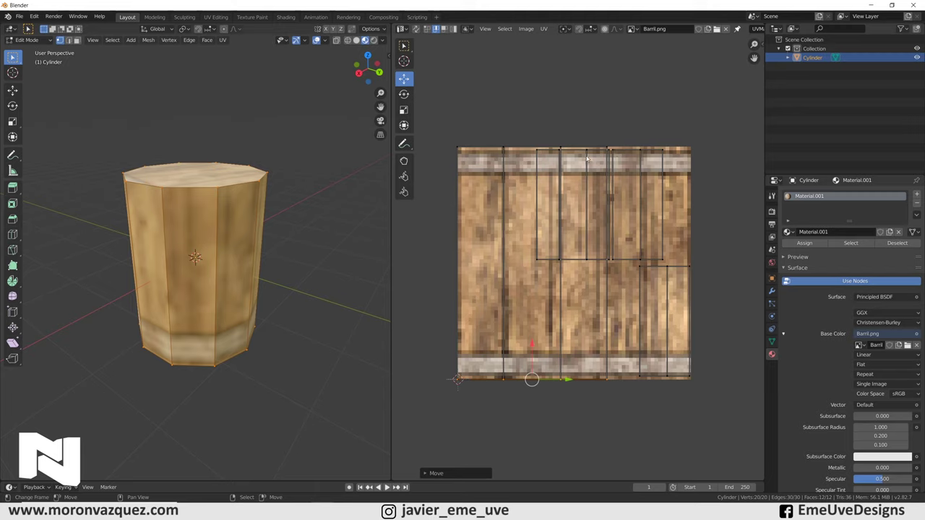
Park three spare strip islands off the texture, above and to its right.
{"action": "left_click", "coordinate": [586, 153]}
{"action": "left_click", "coordinate": [453, 29]}
{"action": "left_click", "coordinate": [566, 208]}
{"action": "left_click", "coordinate": [585, 203]}
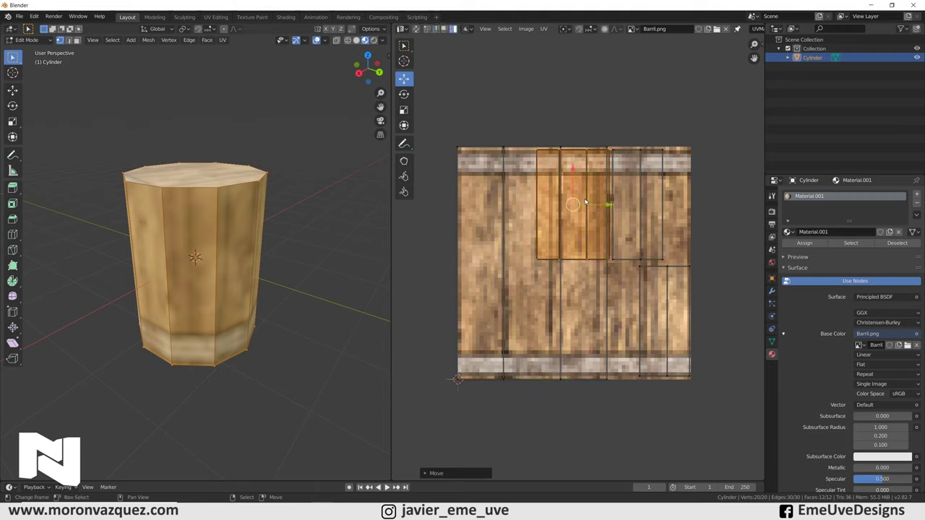
{"action": "left_click_drag", "start_coordinate": [585, 202], "coordinate": [596, 84]}
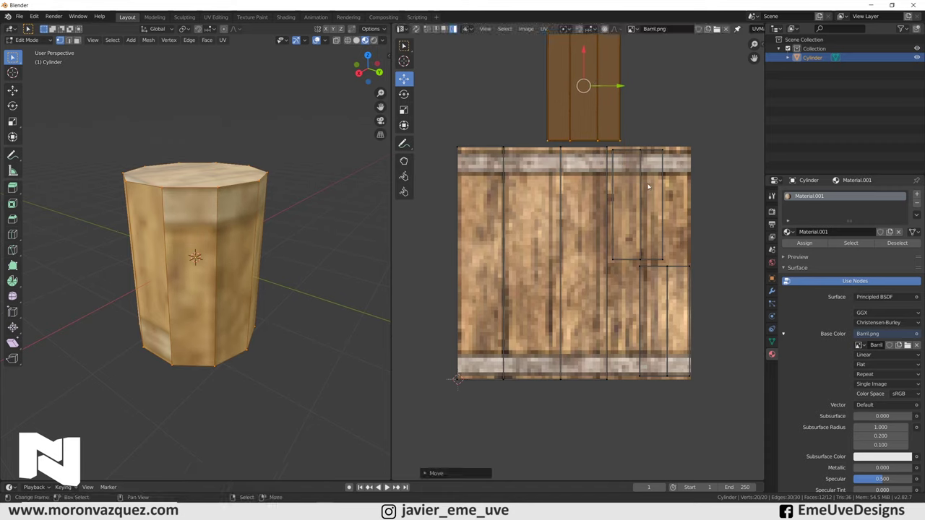
{"action": "left_click_drag", "start_coordinate": [668, 192], "coordinate": [757, 144]}
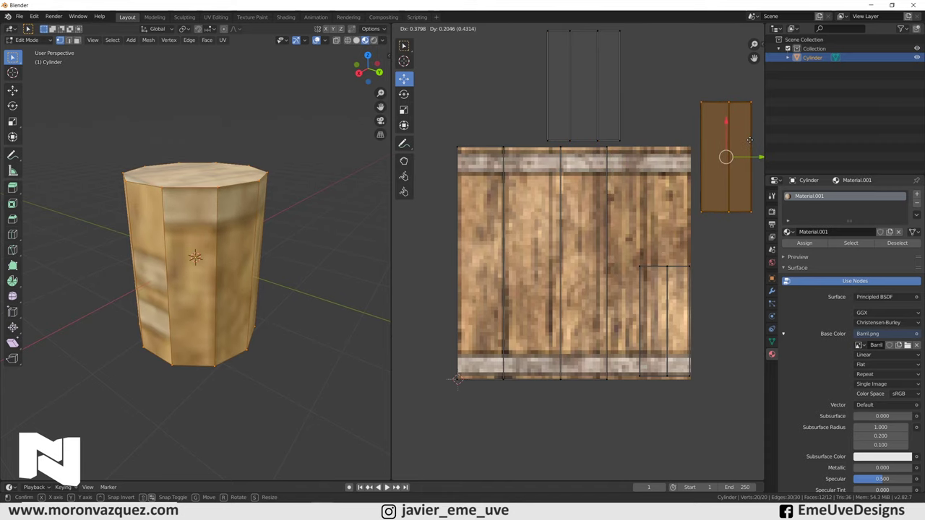
{"action": "left_click_drag", "start_coordinate": [645, 272], "coordinate": [716, 263]}
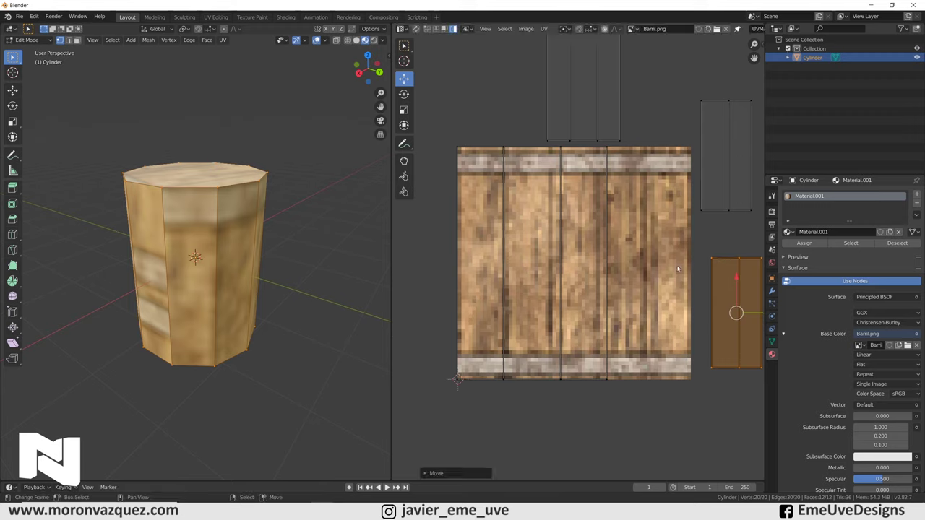
{"action": "left_click", "coordinate": [505, 179]}
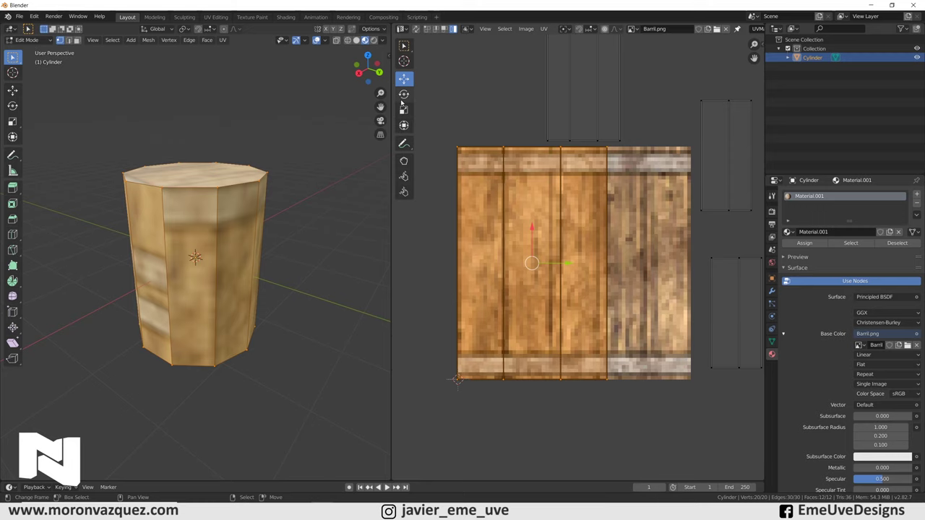
{"action": "left_click_drag", "start_coordinate": [393, 97], "coordinate": [293, 97]}
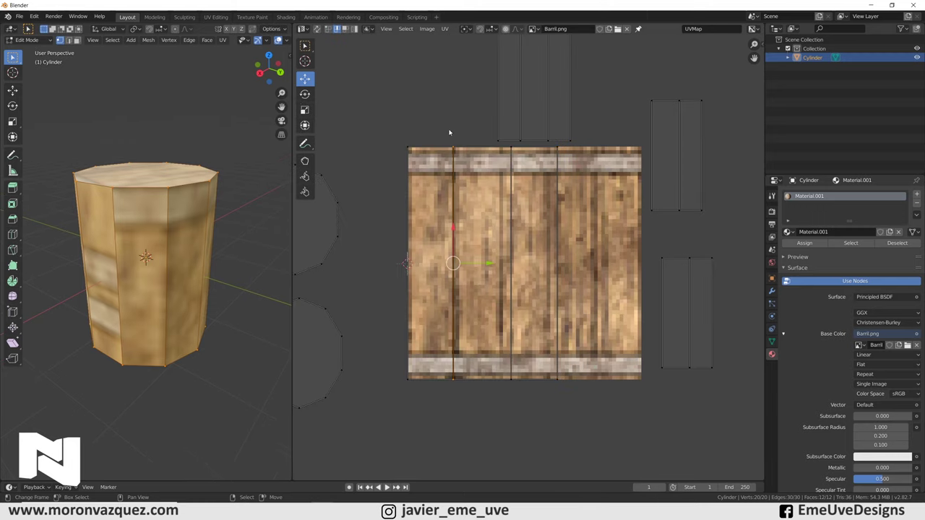
Slide the vertical seam edges onto the plank lines and check the barrel's planks.
{"action": "left_click", "coordinate": [453, 162]}
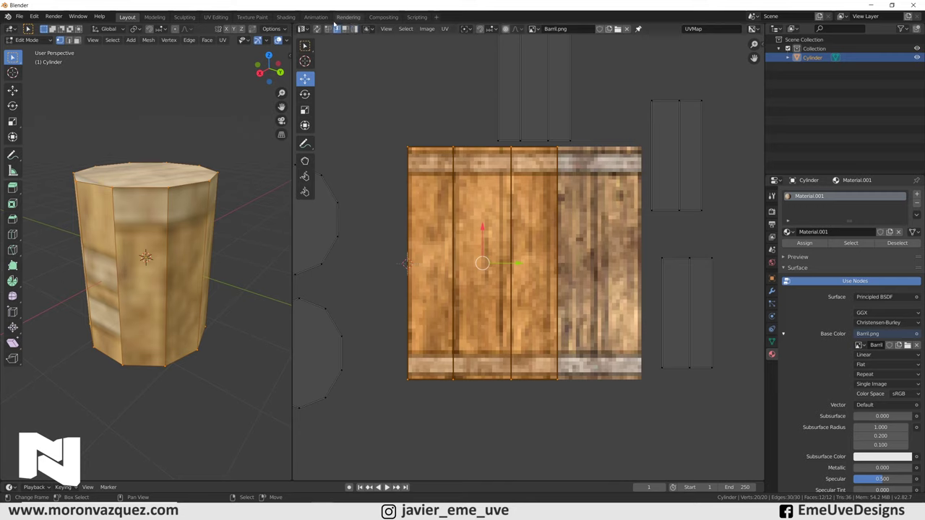
{"action": "left_click", "coordinate": [453, 208]}
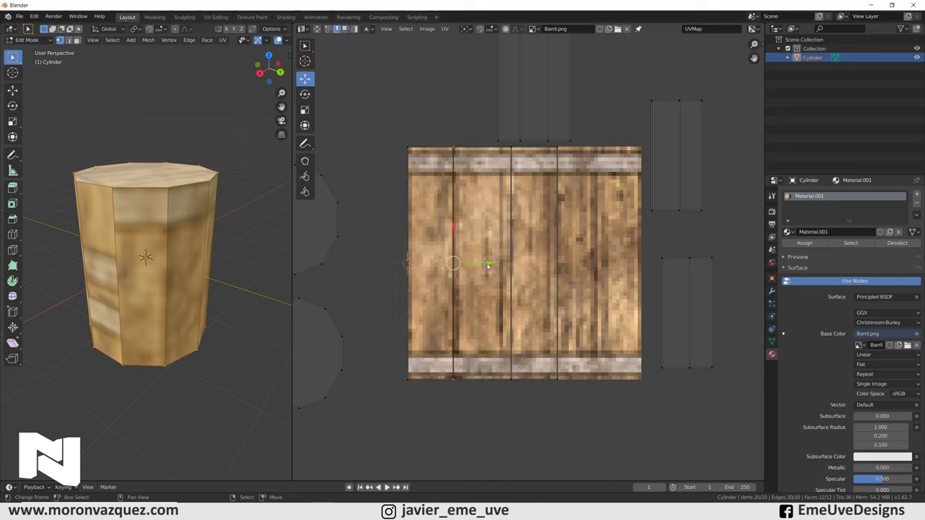
{"action": "key", "text": "g"}
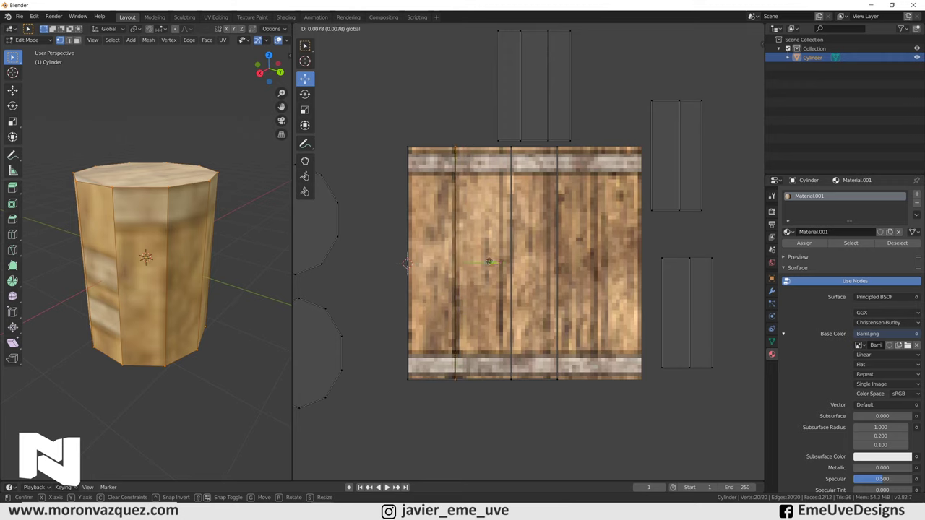
{"action": "left_click", "coordinate": [488, 262]}
{"action": "left_click", "coordinate": [512, 258]}
{"action": "key", "text": "g"}
{"action": "left_click", "coordinate": [539, 264]}
{"action": "left_click", "coordinate": [557, 250]}
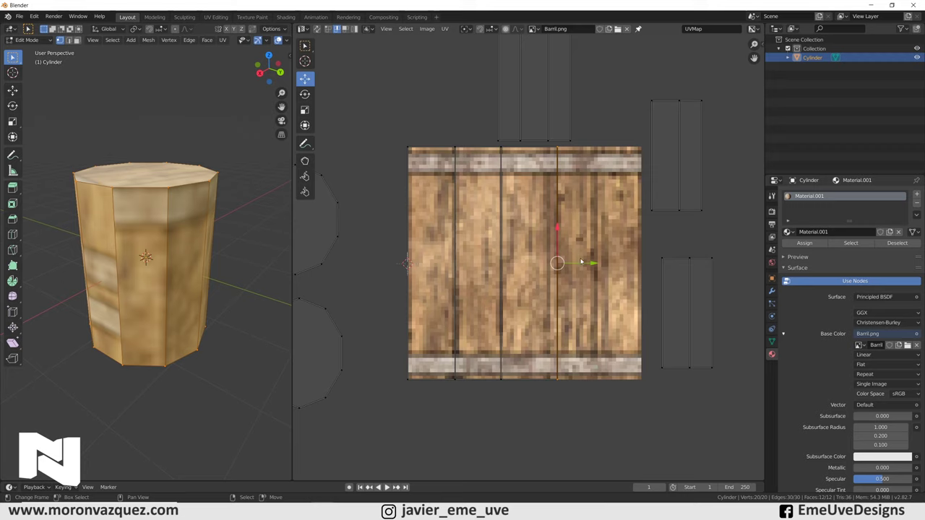
{"action": "key", "text": "g"}
{"action": "left_click", "coordinate": [582, 267]}
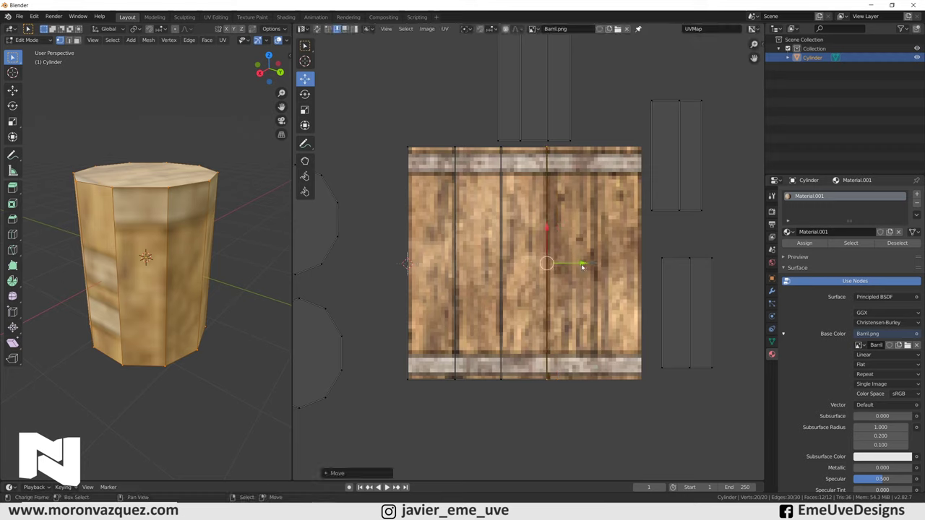
{"action": "mouse_move", "coordinate": [217, 217]}
{"action": "middle_mouse_down"}
{"action": "mouse_move", "coordinate": [239, 246]}
{"action": "mouse_move", "coordinate": [215, 256]}
{"action": "middle_mouse_up"}
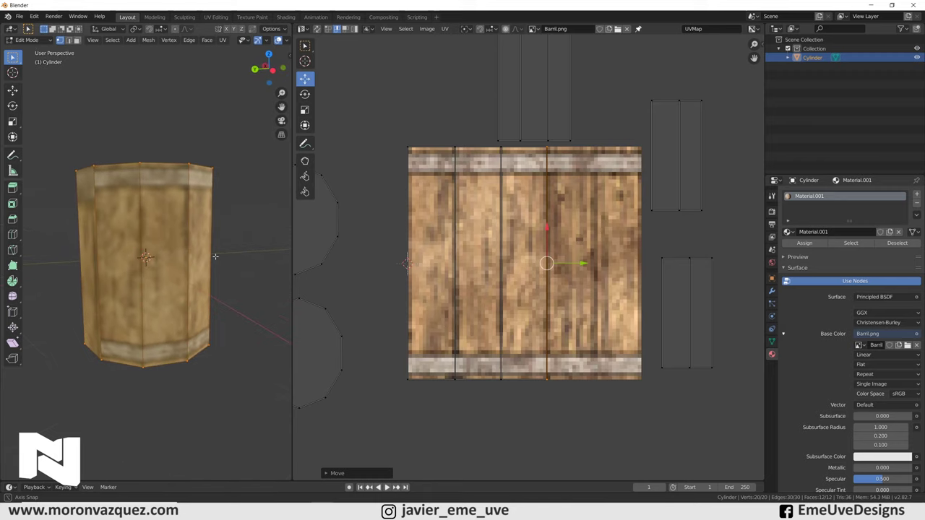
{"action": "middle_click_drag", "start_coordinate": [138, 310], "coordinate": [162, 220]}
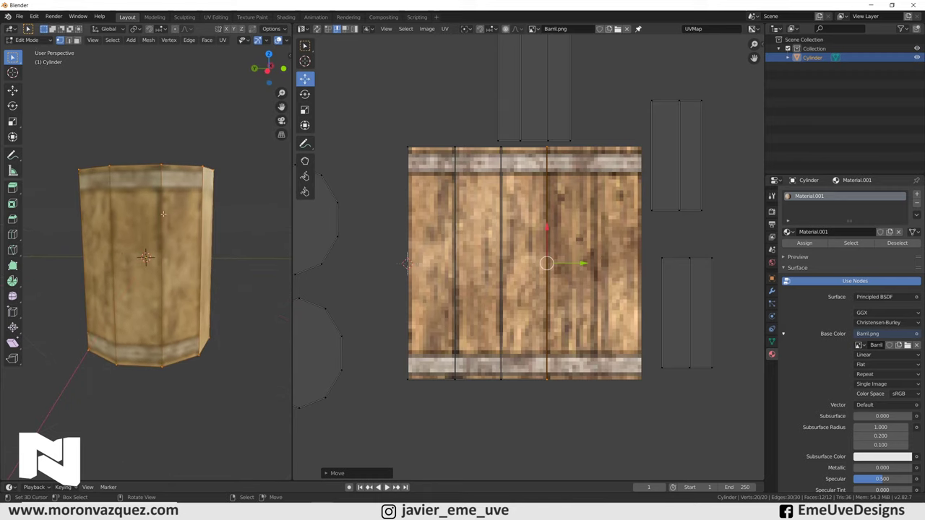
{"action": "middle_click_drag", "start_coordinate": [158, 325], "coordinate": [165, 249]}
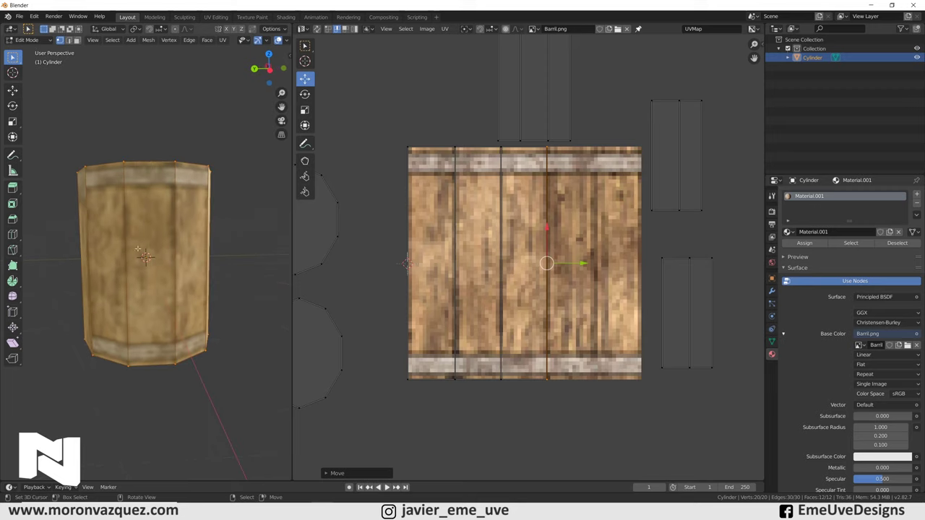
{"action": "middle_click_drag", "start_coordinate": [157, 245], "coordinate": [172, 240]}
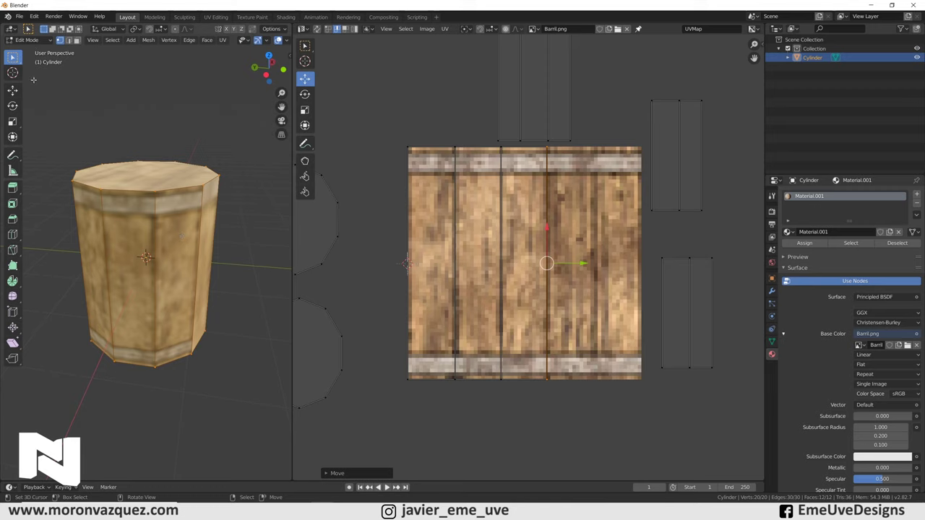
Reposition the top strip island above the texture, then reselect the whole barrel mesh.
{"action": "left_click", "coordinate": [354, 29]}
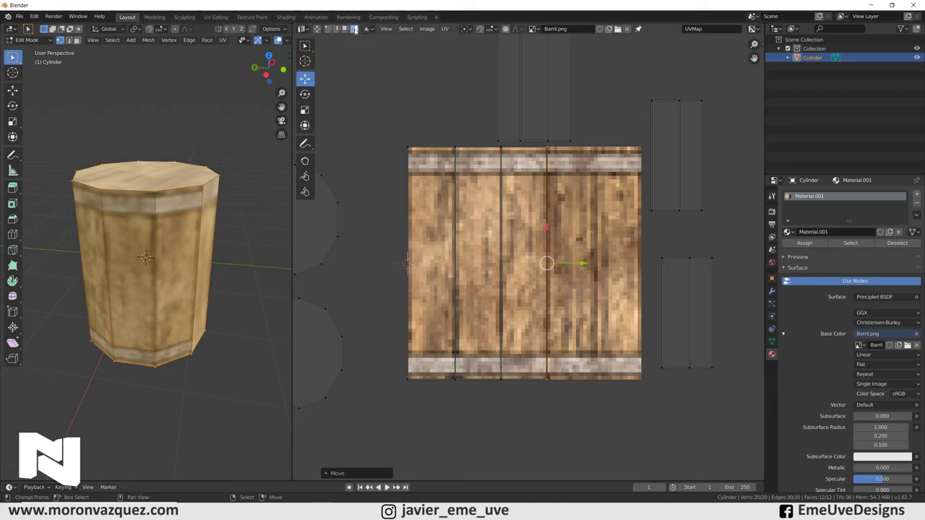
{"action": "left_click", "coordinate": [520, 91]}
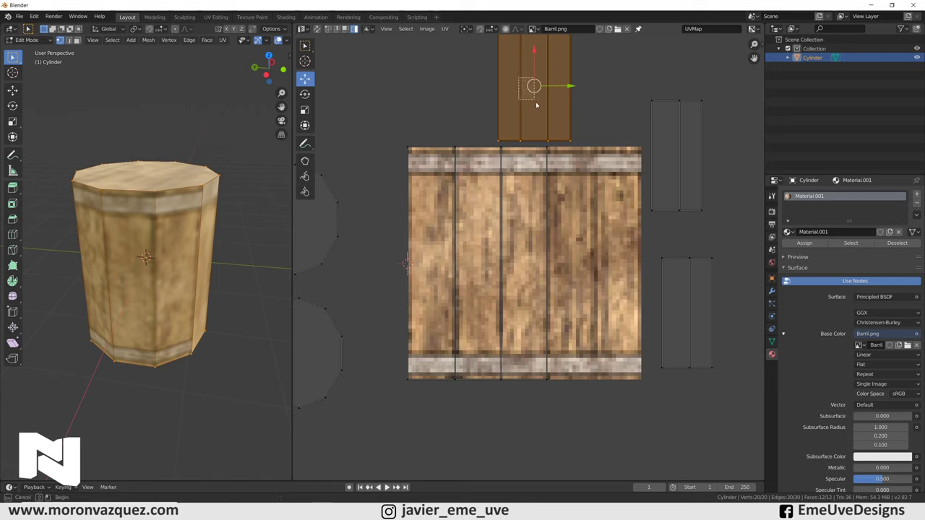
{"action": "left_click", "coordinate": [524, 87], "text": "shift"}
{"action": "left_click_drag", "start_coordinate": [523, 88], "coordinate": [524, 85]}
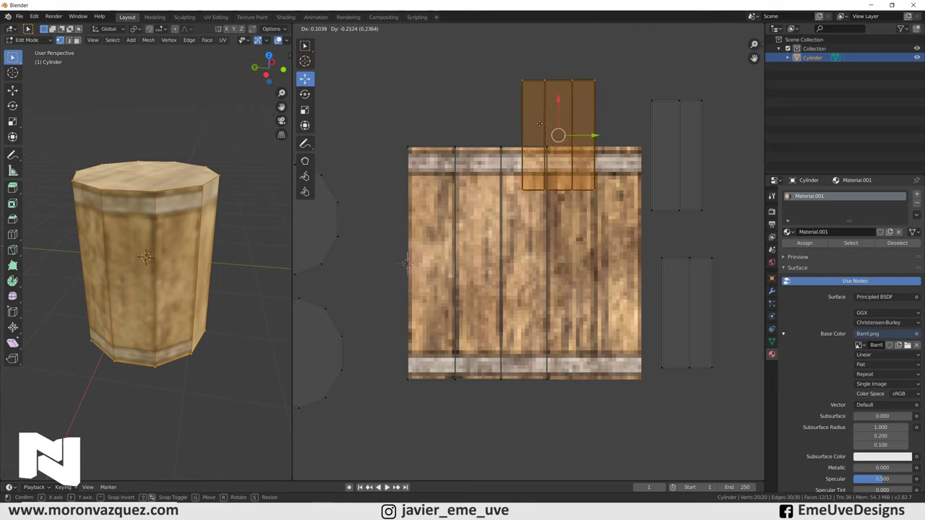
{"action": "key", "text": "alt+a"}
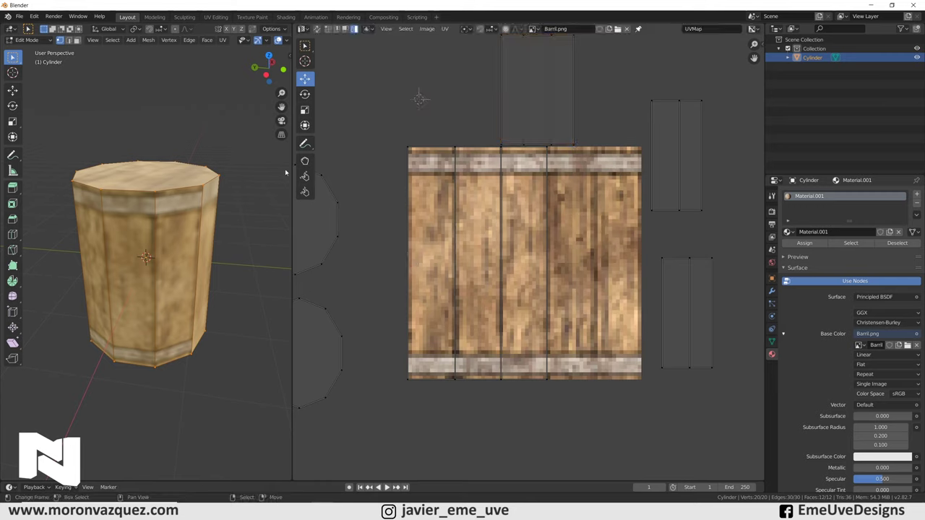
{"action": "key", "text": "alt+a"}
{"action": "mouse_move", "coordinate": [203, 199]}
{"action": "middle_mouse_down"}
{"action": "mouse_move", "coordinate": [171, 200]}
{"action": "mouse_move", "coordinate": [163, 222]}
{"action": "mouse_move", "coordinate": [66, 192]}
{"action": "middle_mouse_up"}
{"action": "key", "text": "a"}
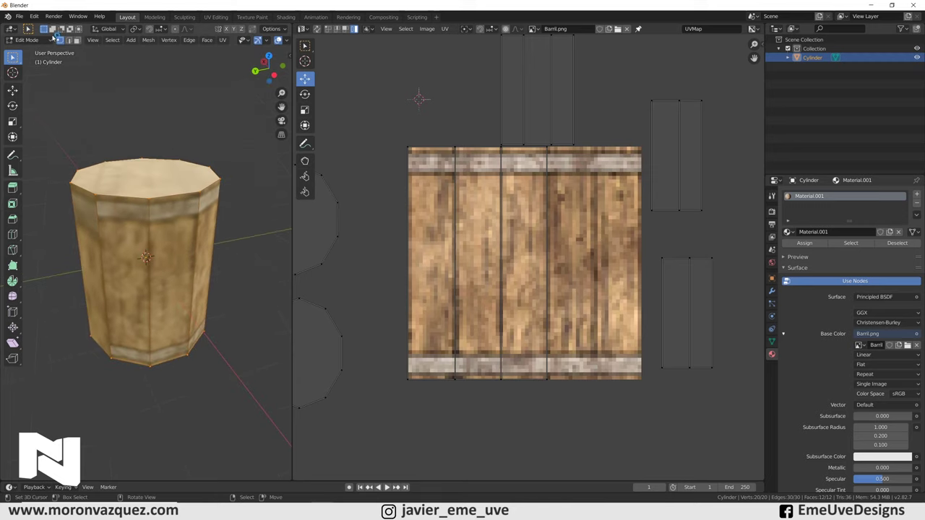
In face select mode, deselect the barrel's front faces.
{"action": "left_click", "coordinate": [76, 39]}
{"action": "left_click", "coordinate": [120, 237], "text": "shift"}
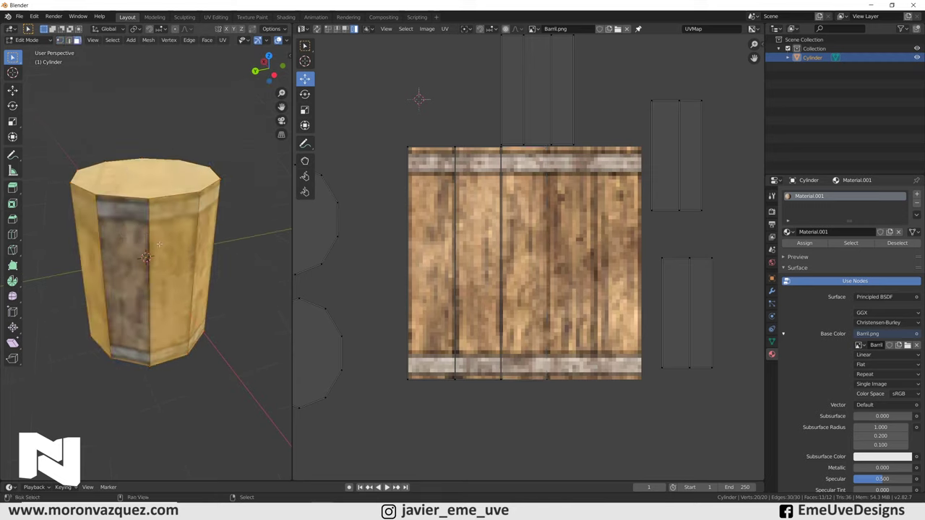
{"action": "left_click", "coordinate": [174, 253], "text": "shift"}
{"action": "mouse_move", "coordinate": [174, 253]}
{"action": "middle_mouse_down"}
{"action": "mouse_move", "coordinate": [113, 218]}
{"action": "mouse_move", "coordinate": [281, 203]}
{"action": "middle_mouse_up"}
{"action": "left_click", "coordinate": [113, 218], "text": "shift"}
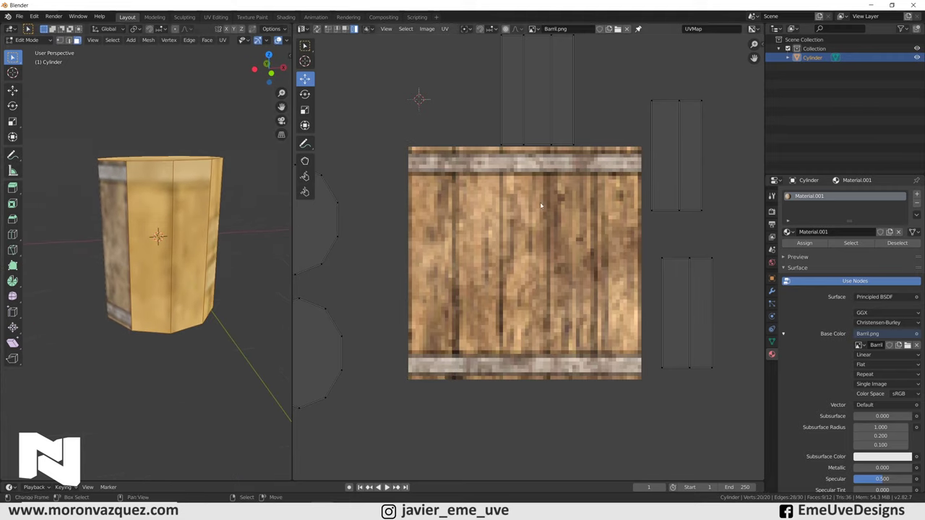
Move the top three-strip island onto the texture, enlarge it, and place it over the planks.
{"action": "left_click", "coordinate": [502, 89]}
{"action": "left_click_drag", "start_coordinate": [516, 91], "coordinate": [580, 256]}
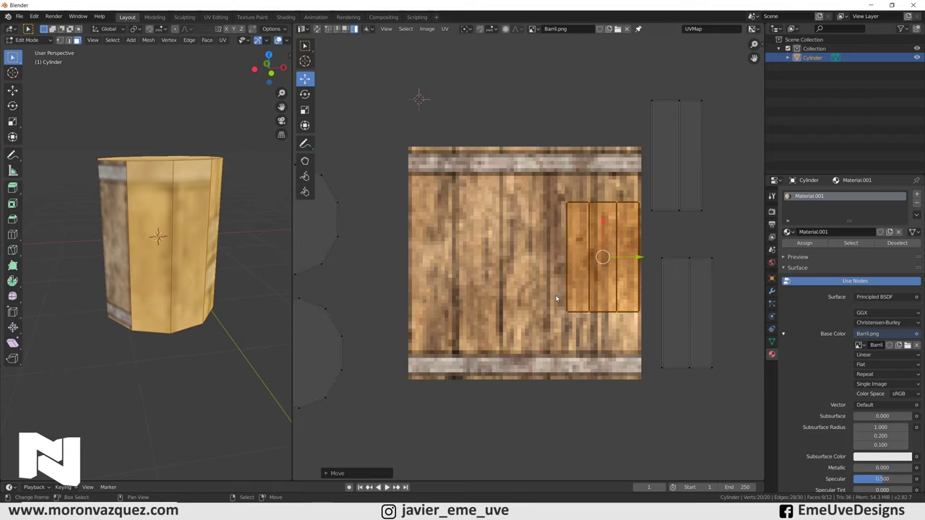
{"action": "key", "text": "s"}
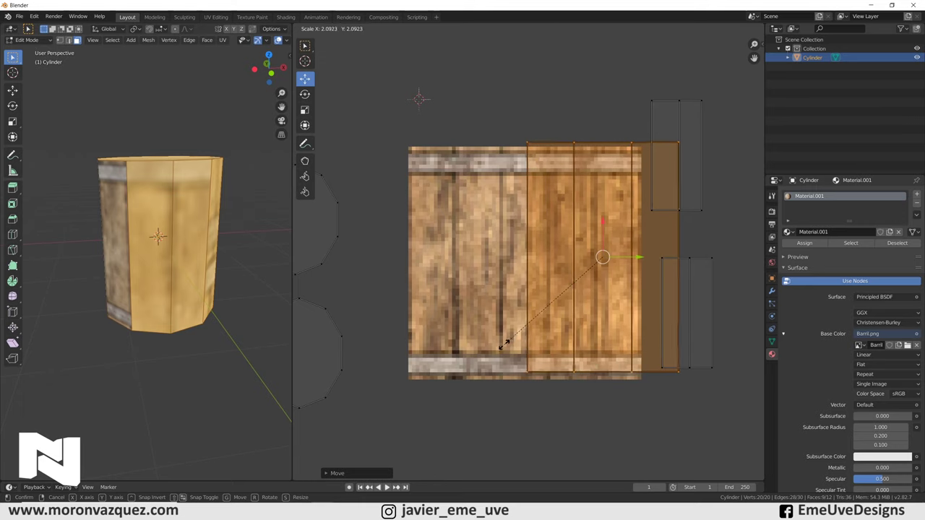
{"action": "left_click", "coordinate": [506, 349]}
{"action": "key", "text": "g"}
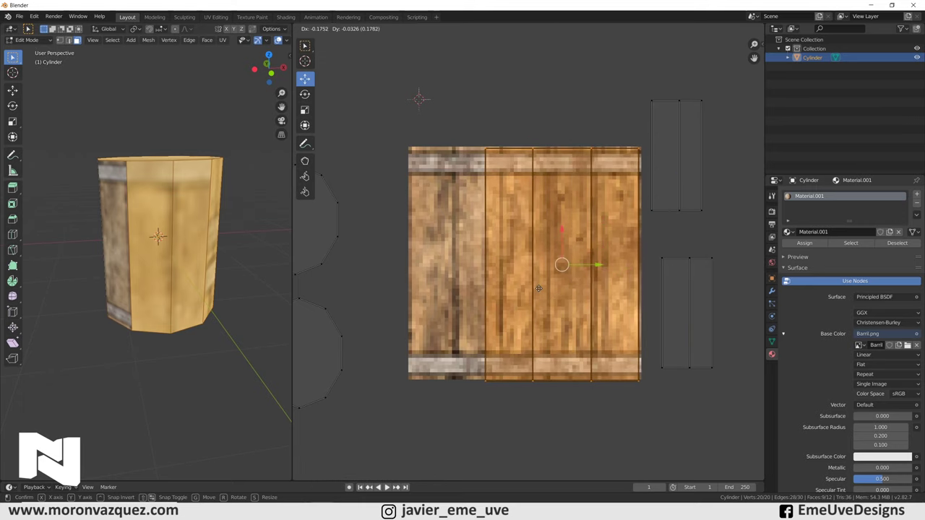
{"action": "left_click", "coordinate": [541, 288]}
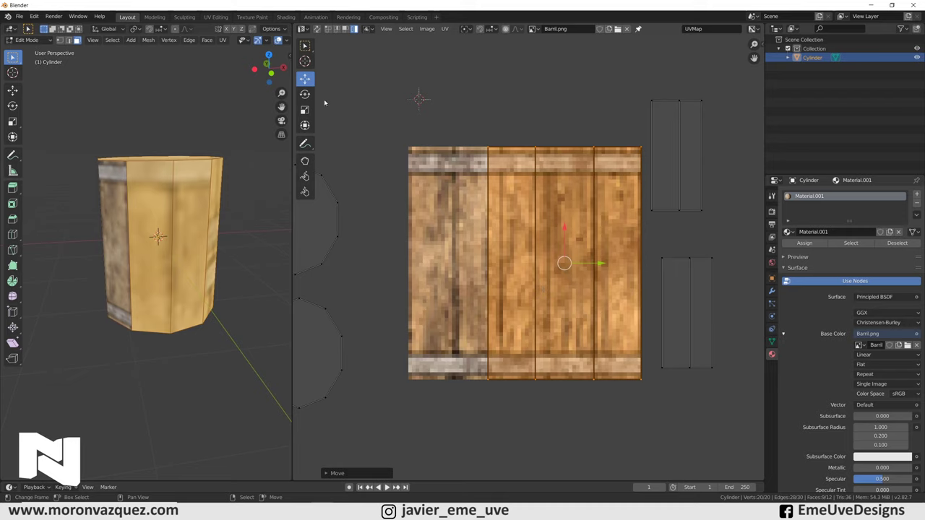
Slide two vertical seam edges right onto the plank lines.
{"action": "left_click", "coordinate": [594, 218]}
{"action": "key", "text": "g"}
{"action": "key", "text": "Escape"}
{"action": "left_click", "coordinate": [536, 243]}
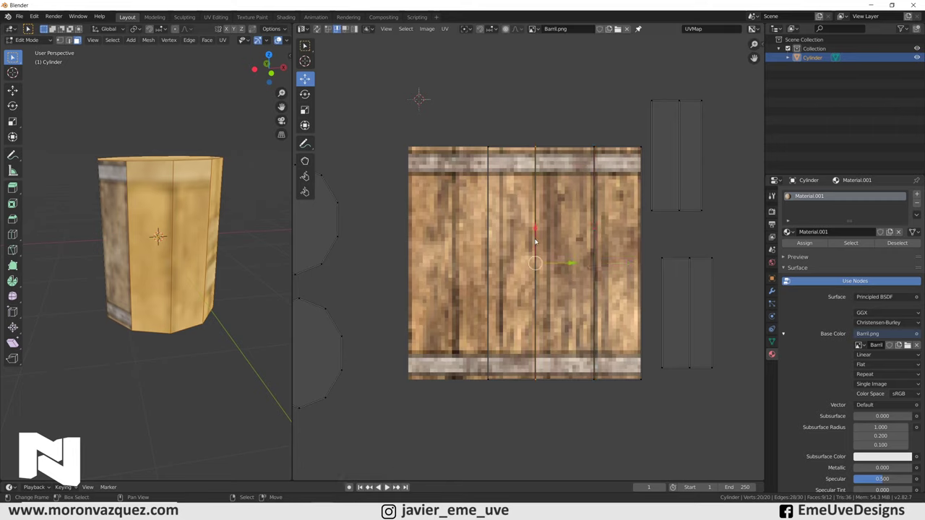
{"action": "left_click_drag", "start_coordinate": [577, 270], "coordinate": [590, 268]}
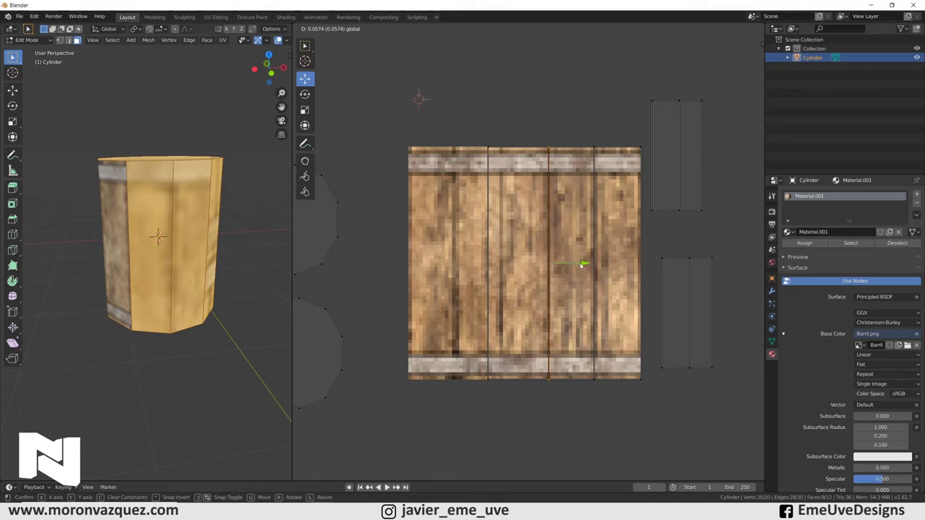
{"action": "left_click", "coordinate": [491, 249]}
{"action": "left_click_drag", "start_coordinate": [525, 268], "coordinate": [537, 265]}
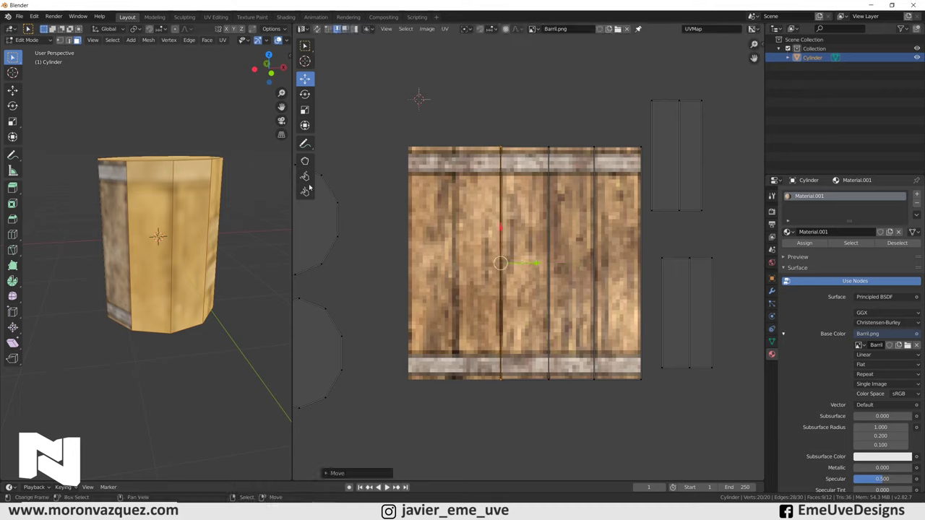
Check the planks from around the barrel and deselect the three remaining side faces.
{"action": "middle_click_drag", "start_coordinate": [260, 238], "coordinate": [248, 303]}
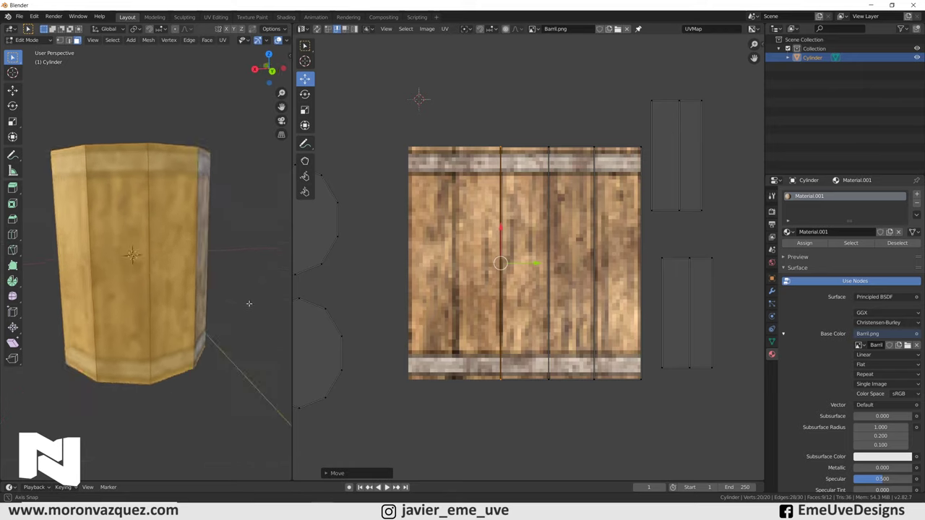
{"action": "middle_click_drag", "start_coordinate": [249, 303], "coordinate": [210, 260]}
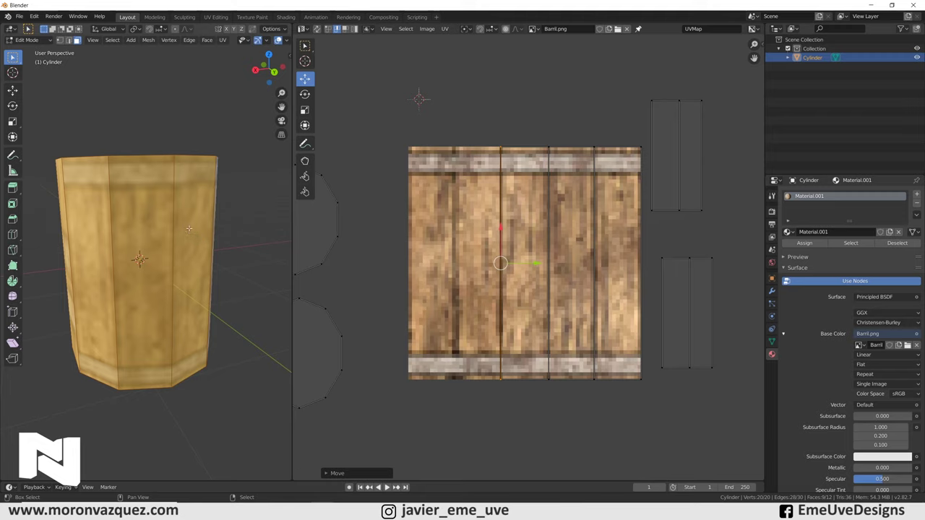
{"action": "left_click", "coordinate": [189, 229], "text": "shift"}
{"action": "left_click", "coordinate": [141, 274], "text": "shift"}
{"action": "left_click", "coordinate": [91, 274], "text": "shift"}
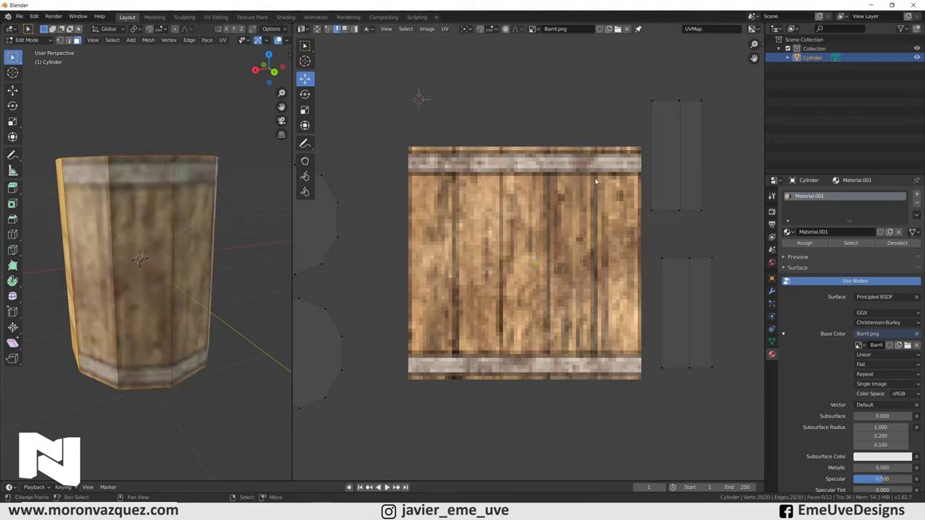
Move the right UV strip onto the plank texture and scale it up about twice.
{"action": "left_click", "coordinate": [669, 108]}
{"action": "key", "text": "ctrl+l"}
{"action": "key", "text": "g"}
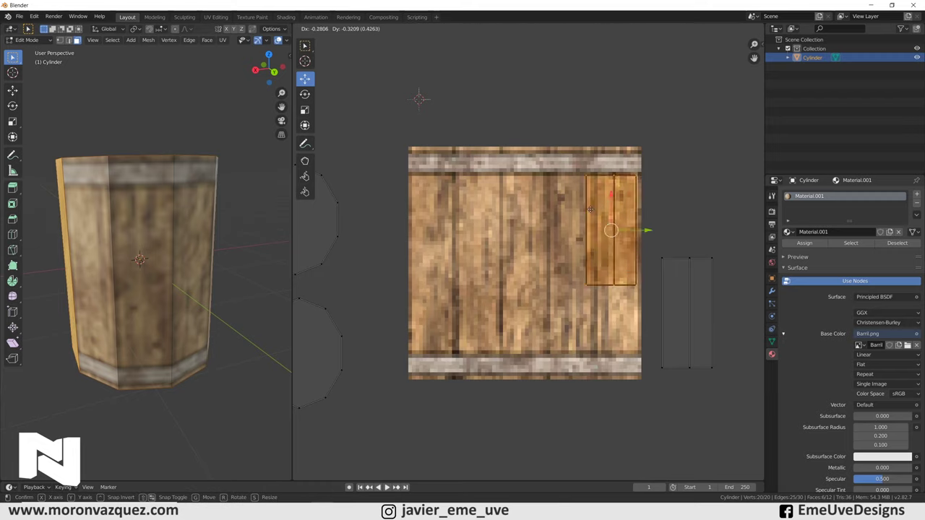
{"action": "left_click", "coordinate": [471, 178]}
{"action": "left_click_drag", "start_coordinate": [471, 179], "coordinate": [517, 241]}
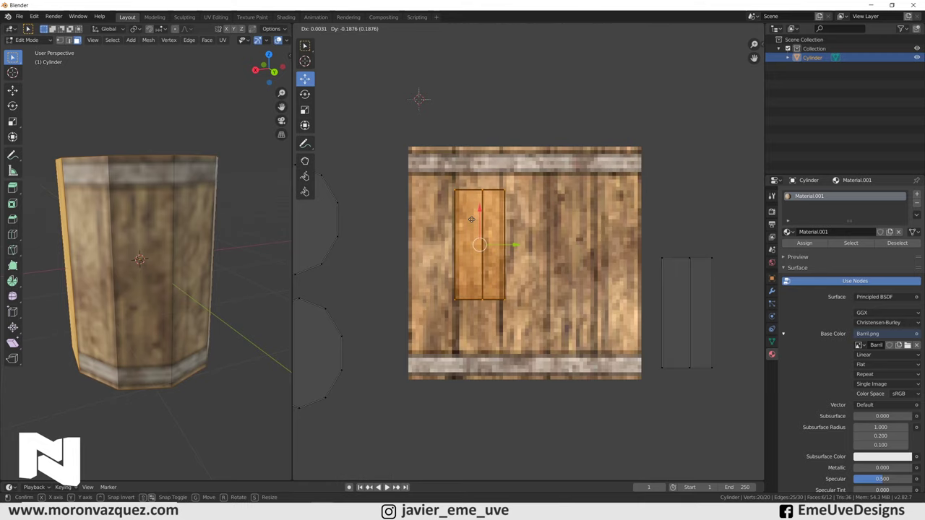
{"action": "key", "text": "s"}
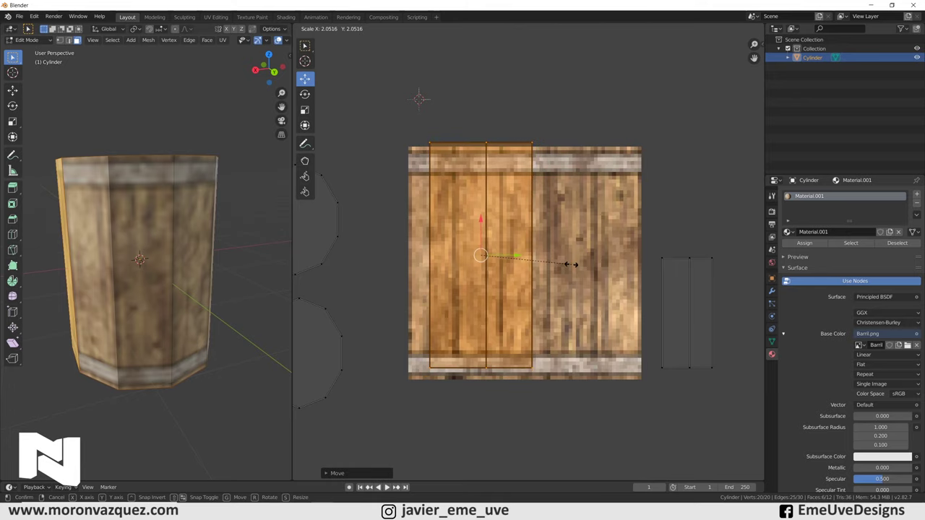
{"action": "left_click", "coordinate": [572, 264]}
{"action": "key", "text": "g"}
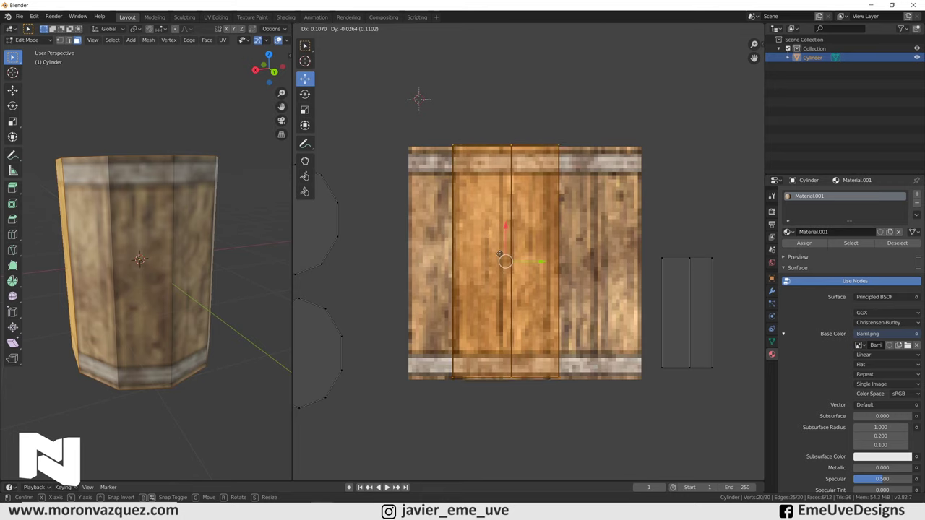
{"action": "left_click", "coordinate": [503, 262]}
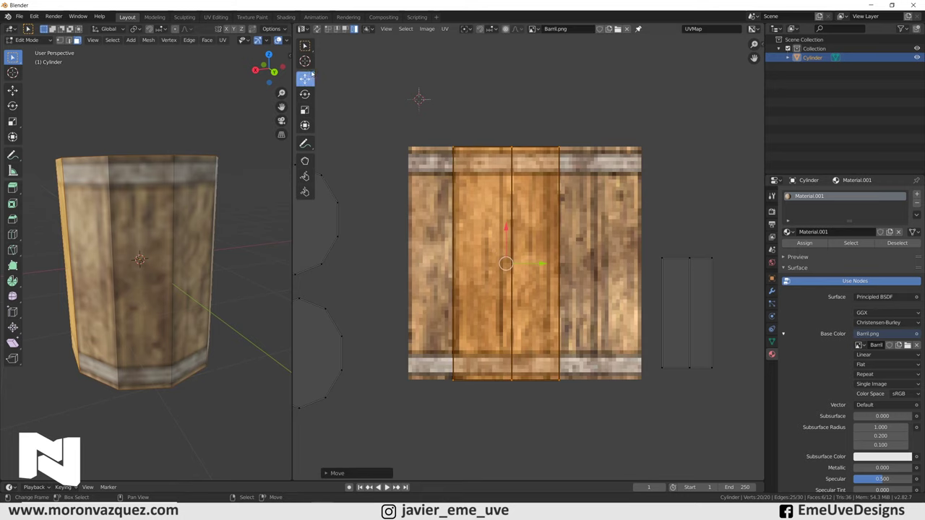
Slide the strip's vertical UV edges slightly left so they sit on plank joins.
{"action": "left_click", "coordinate": [505, 210]}
{"action": "left_click_drag", "start_coordinate": [548, 267], "coordinate": [539, 269]}
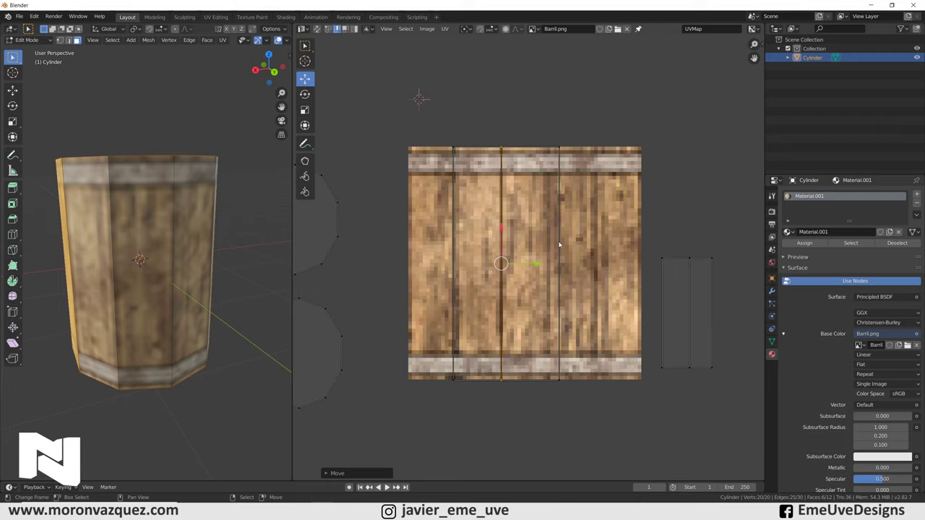
{"action": "left_click", "coordinate": [559, 245]}
{"action": "left_click_drag", "start_coordinate": [594, 265], "coordinate": [583, 266]}
{"action": "middle_click_drag", "start_coordinate": [217, 217], "coordinate": [230, 218]}
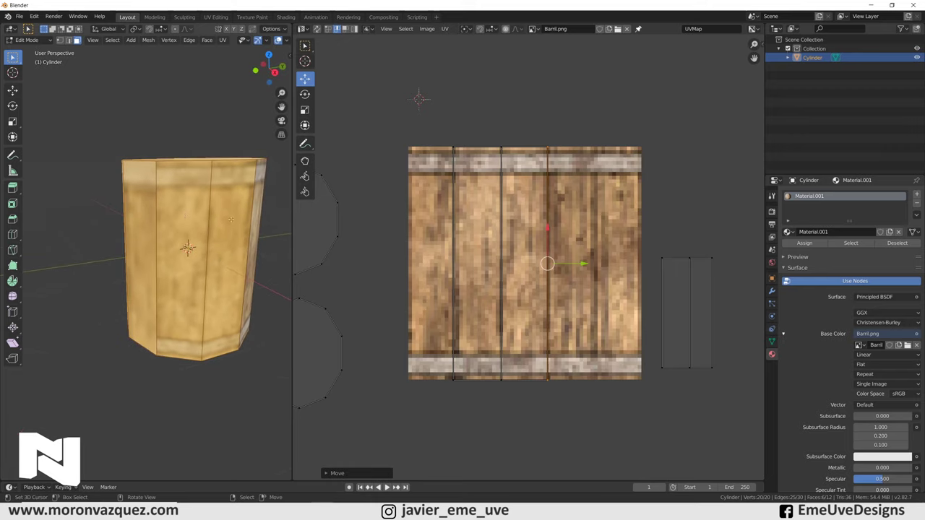
{"action": "left_click", "coordinate": [214, 228], "text": "shift"}
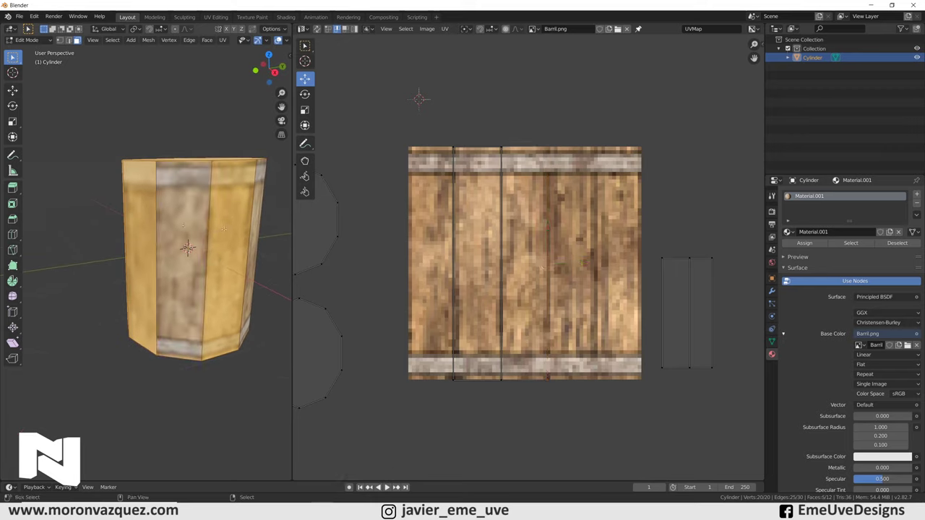
{"action": "left_click", "coordinate": [228, 238], "text": "shift"}
{"action": "mouse_move", "coordinate": [217, 246]}
{"action": "middle_mouse_down"}
{"action": "mouse_move", "coordinate": [238, 246]}
{"action": "mouse_move", "coordinate": [181, 239]}
{"action": "middle_mouse_up"}
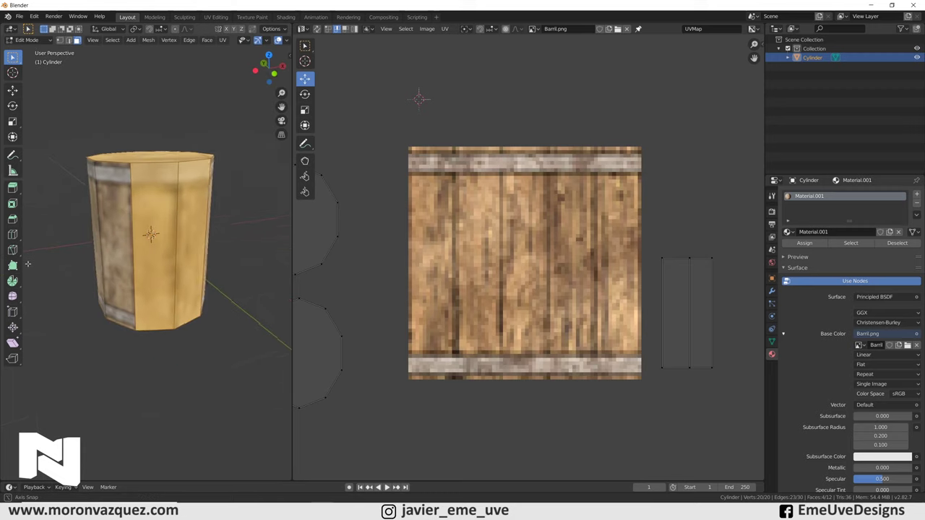
Place the remaining UV strip on the texture's left, scale it to full height, and align its bottom edge.
{"action": "left_click", "coordinate": [673, 260]}
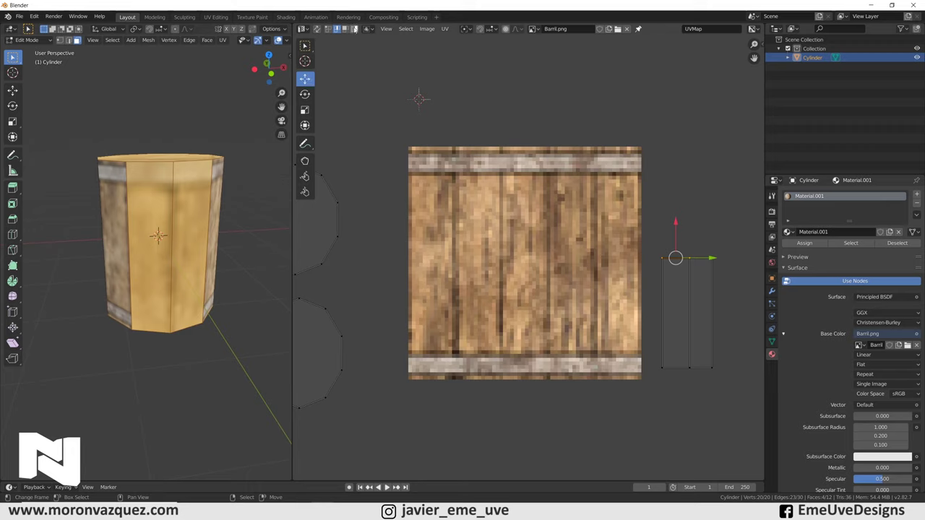
{"action": "key", "text": "a"}
{"action": "key", "text": "g"}
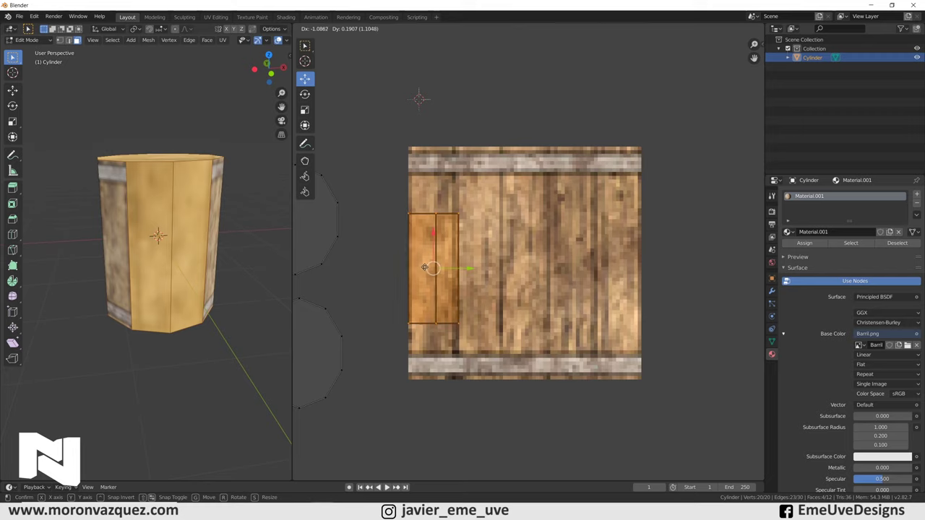
{"action": "left_click", "coordinate": [424, 261]}
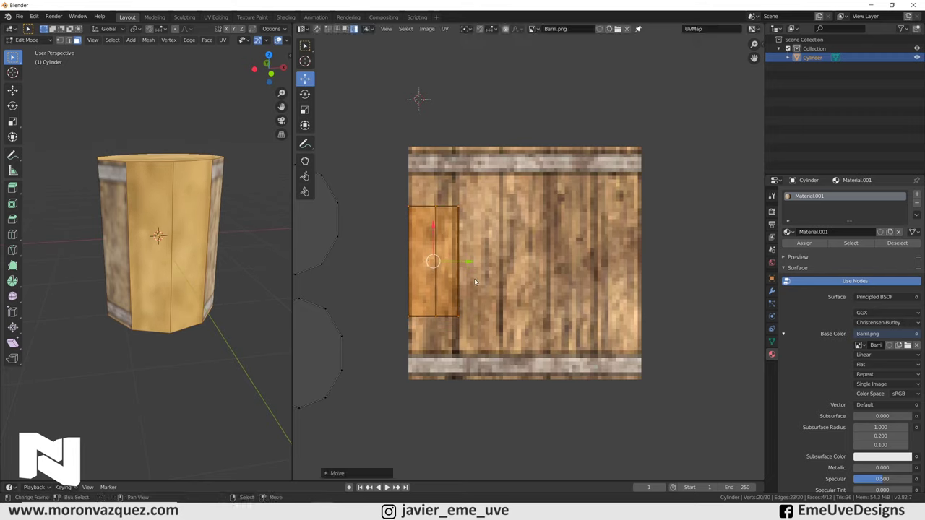
{"action": "key", "text": "s"}
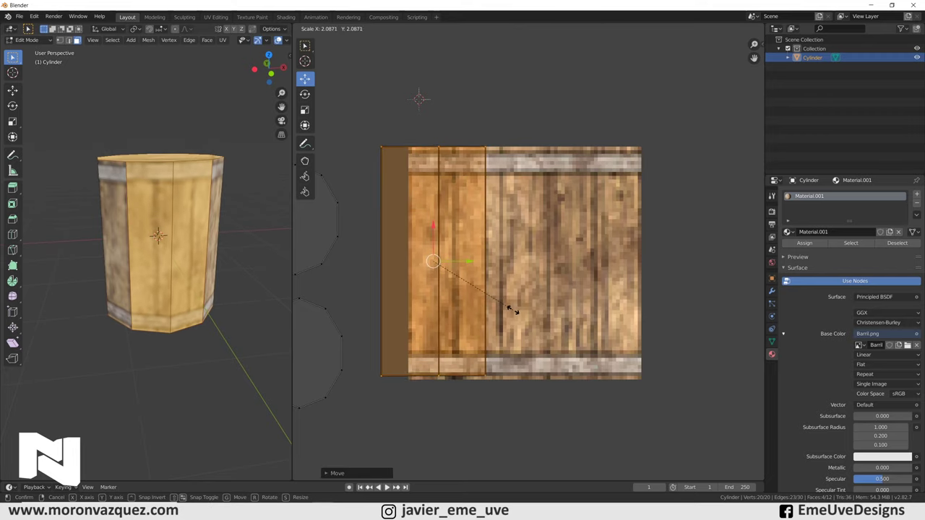
{"action": "left_click", "coordinate": [513, 313]}
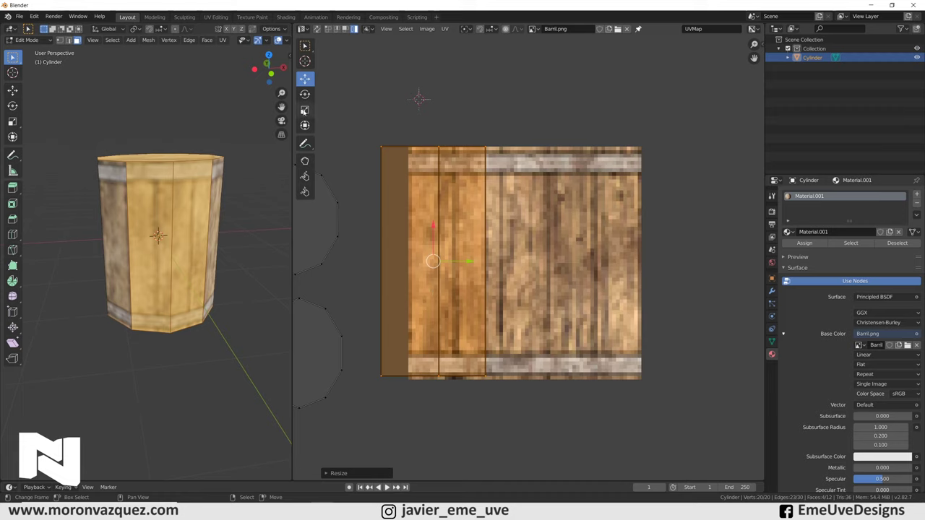
{"action": "left_click", "coordinate": [428, 377]}
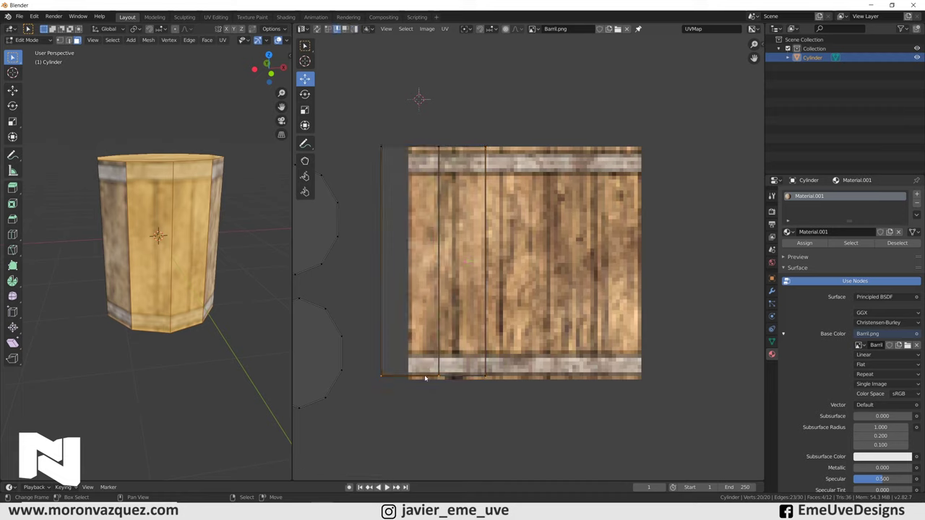
{"action": "key", "text": "g"}
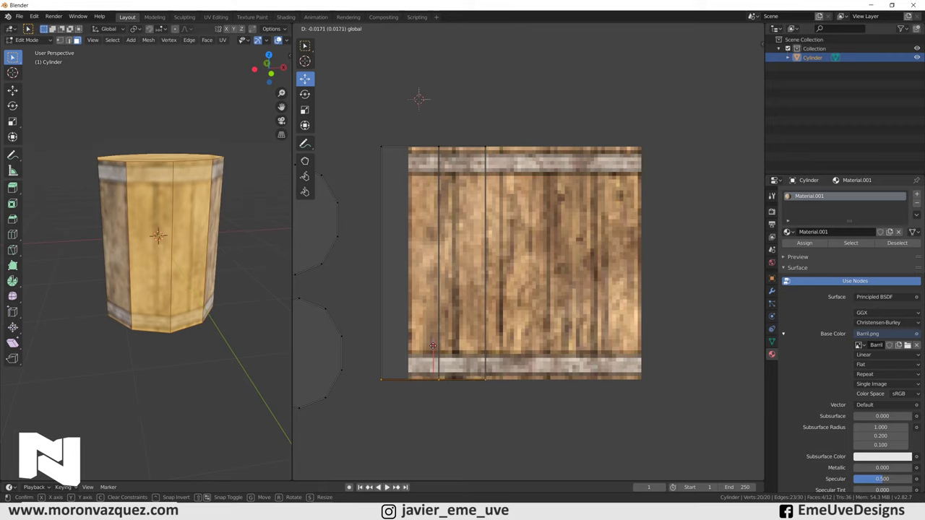
{"action": "left_click", "coordinate": [432, 346]}
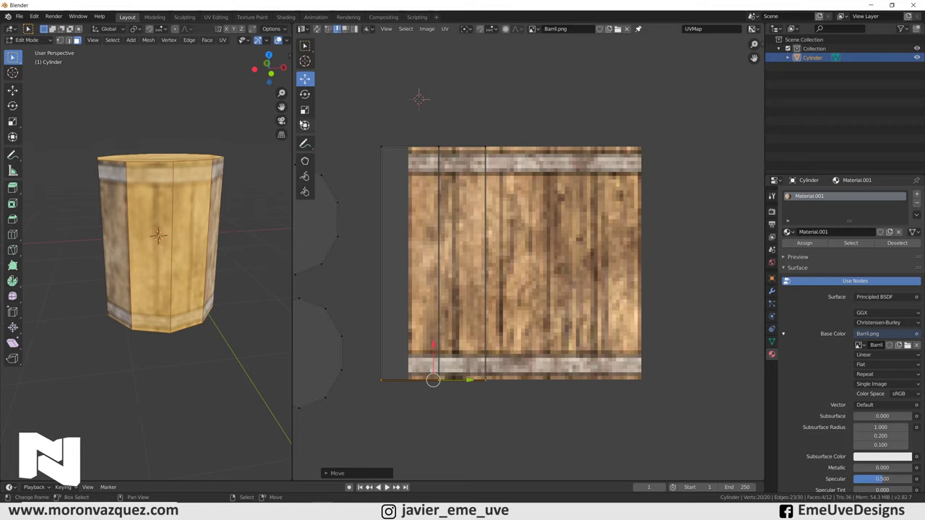
Slide the strip's vertical and left UV edges right onto plank seams, then check the sides.
{"action": "left_click", "coordinate": [482, 240]}
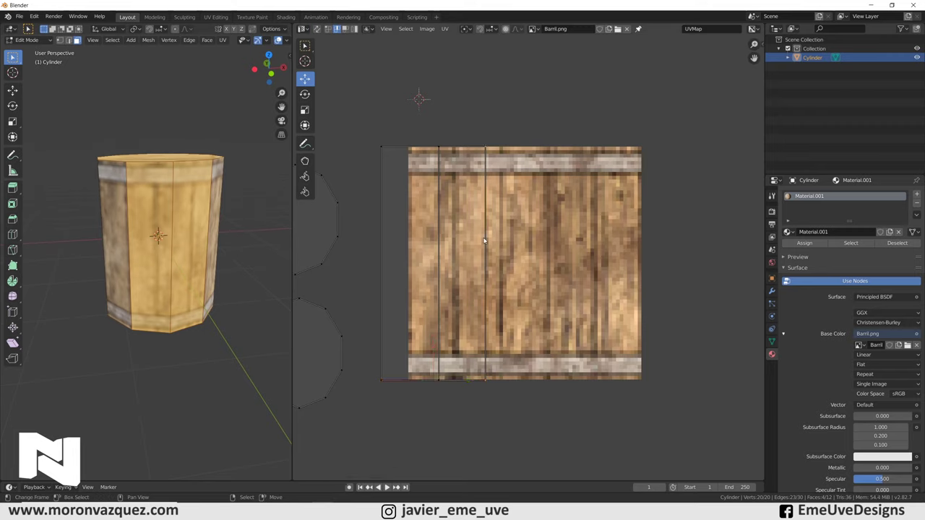
{"action": "key", "text": "g"}
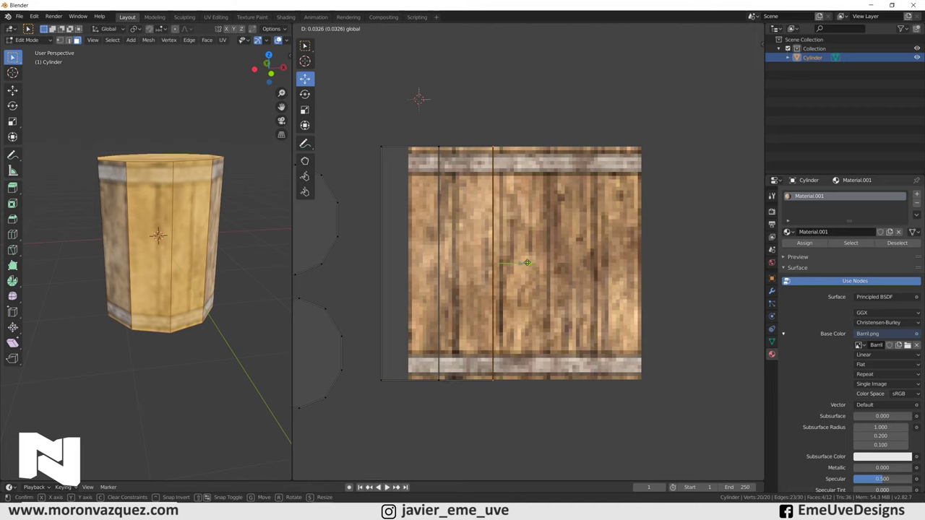
{"action": "left_click", "coordinate": [517, 258]}
{"action": "left_click", "coordinate": [440, 244]}
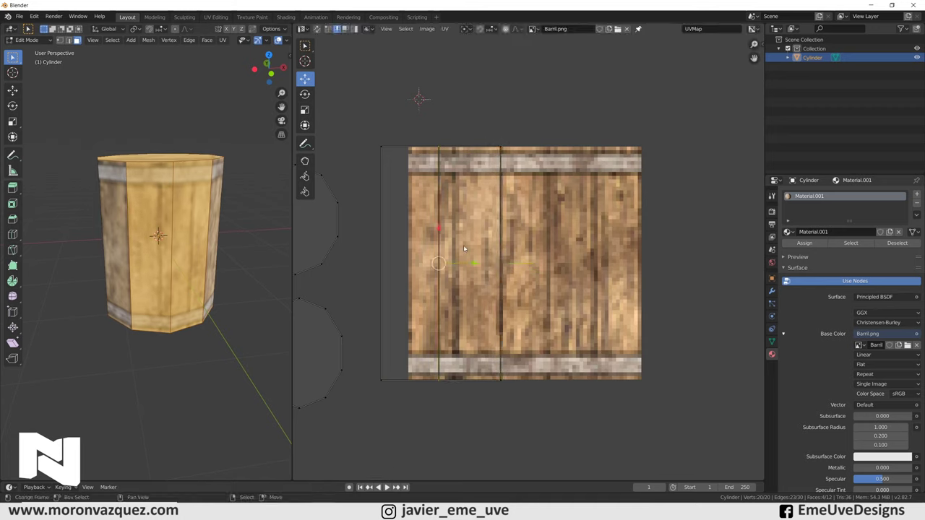
{"action": "key", "text": "g"}
{"action": "left_click", "coordinate": [491, 264]}
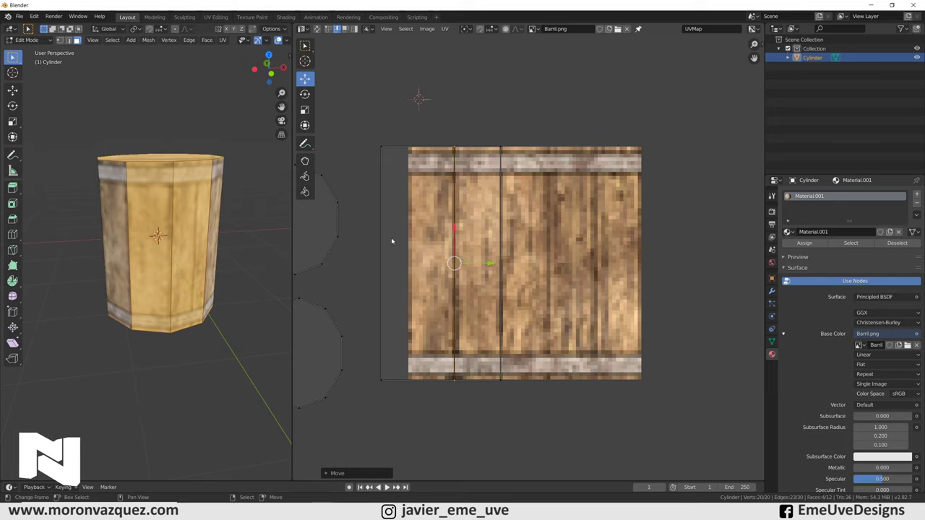
{"action": "left_click", "coordinate": [380, 244]}
{"action": "key", "text": "g"}
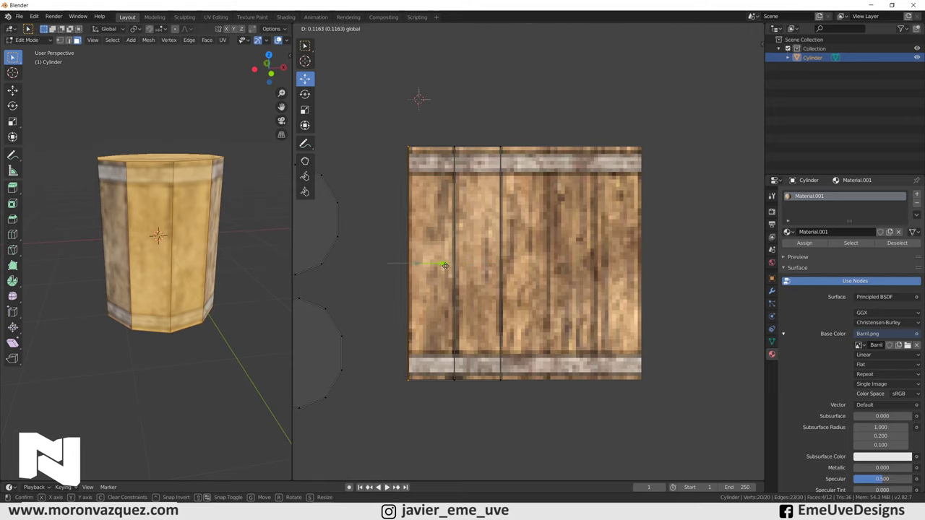
{"action": "left_click", "coordinate": [445, 265]}
{"action": "key", "text": "alt+a"}
{"action": "mouse_move", "coordinate": [187, 303]}
{"action": "middle_mouse_down"}
{"action": "mouse_move", "coordinate": [273, 350]}
{"action": "mouse_move", "coordinate": [240, 340]}
{"action": "mouse_move", "coordinate": [186, 345]}
{"action": "mouse_move", "coordinate": [224, 345]}
{"action": "mouse_move", "coordinate": [212, 347]}
{"action": "middle_mouse_up"}
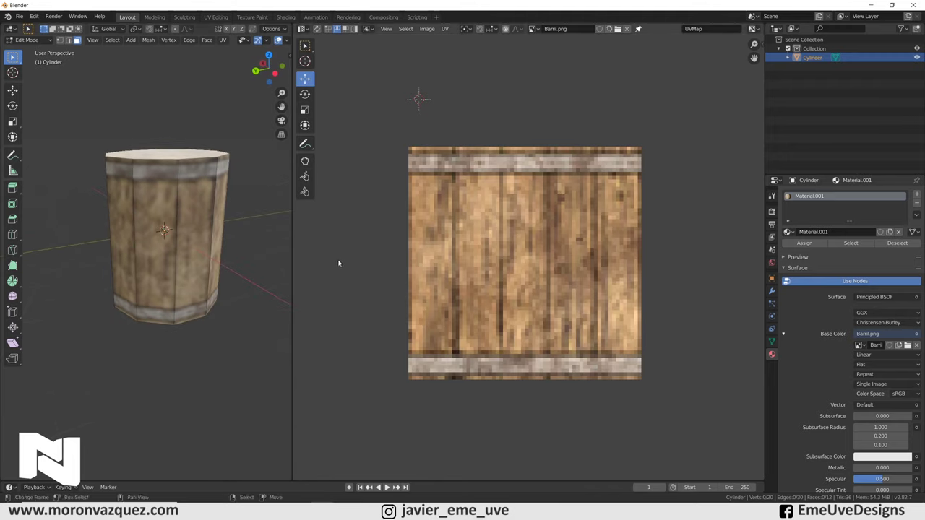
{"action": "middle_click_drag", "start_coordinate": [205, 130], "coordinate": [210, 195]}
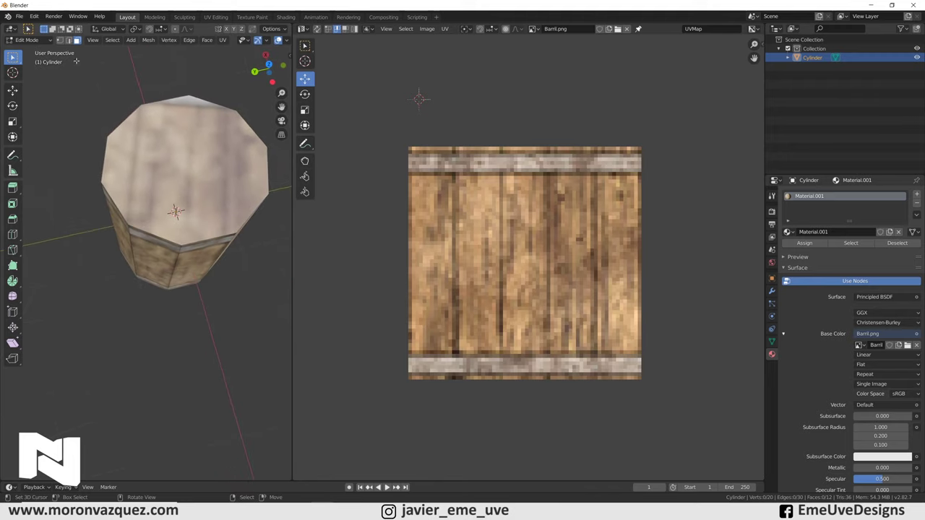
Select the barrel's top face and its whole lid UV island in island select mode.
{"action": "left_click", "coordinate": [184, 163]}
{"action": "scroll", "coordinate": [332, 236], "scroll_direction": "down", "scroll_amount": 2}
{"action": "left_click", "coordinate": [375, 240]}
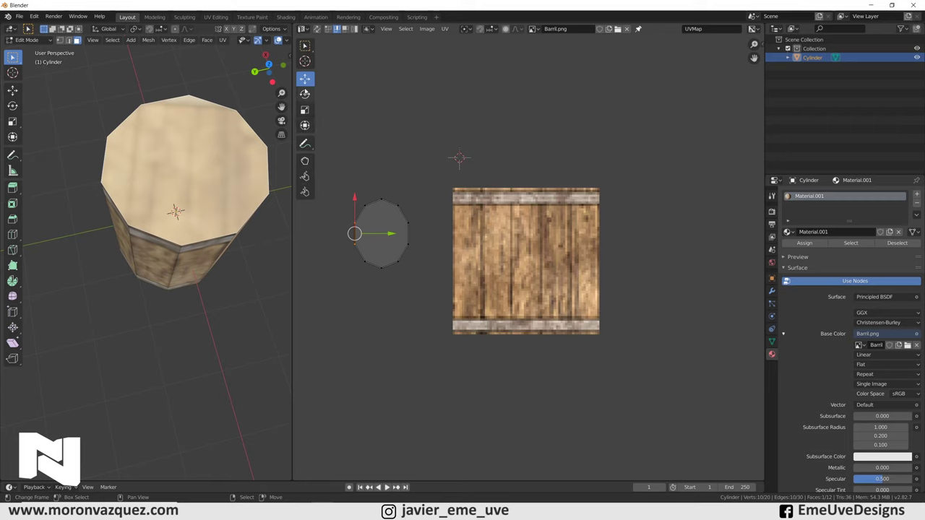
{"action": "left_click", "coordinate": [354, 29]}
{"action": "key", "text": "alt+a"}
{"action": "left_click", "coordinate": [399, 228]}
Move the lid UV island onto the centre of Barril.png and enlarge it over the planks.
{"action": "left_click", "coordinate": [304, 109]}
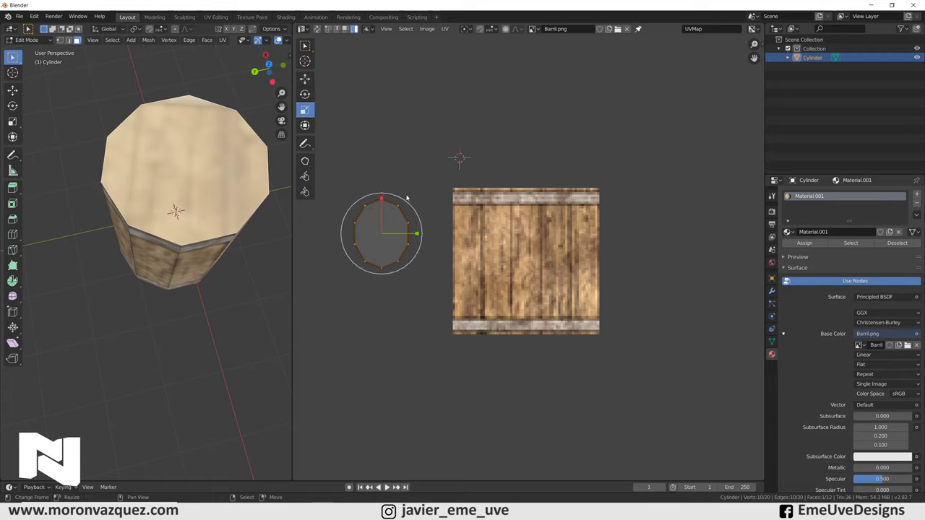
{"action": "left_click_drag", "start_coordinate": [416, 232], "coordinate": [425, 232]}
{"action": "key", "text": "g"}
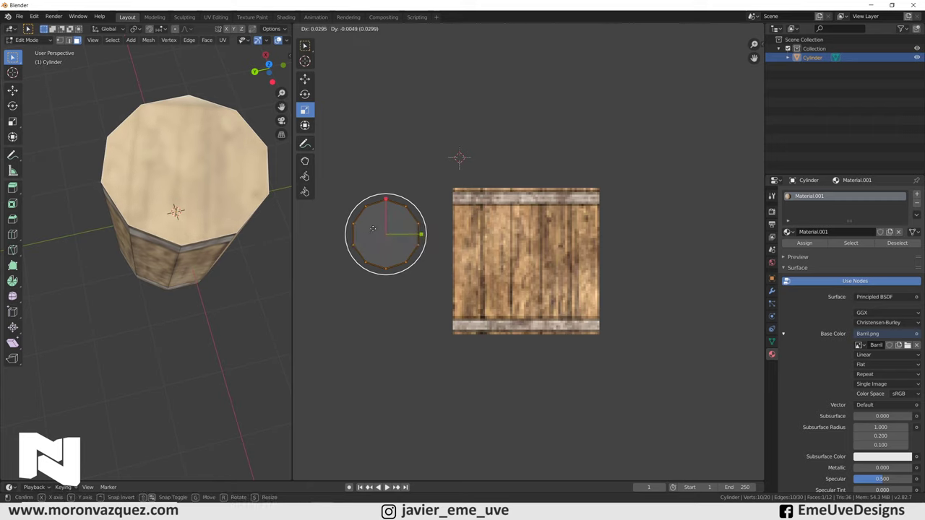
{"action": "left_click", "coordinate": [514, 256]}
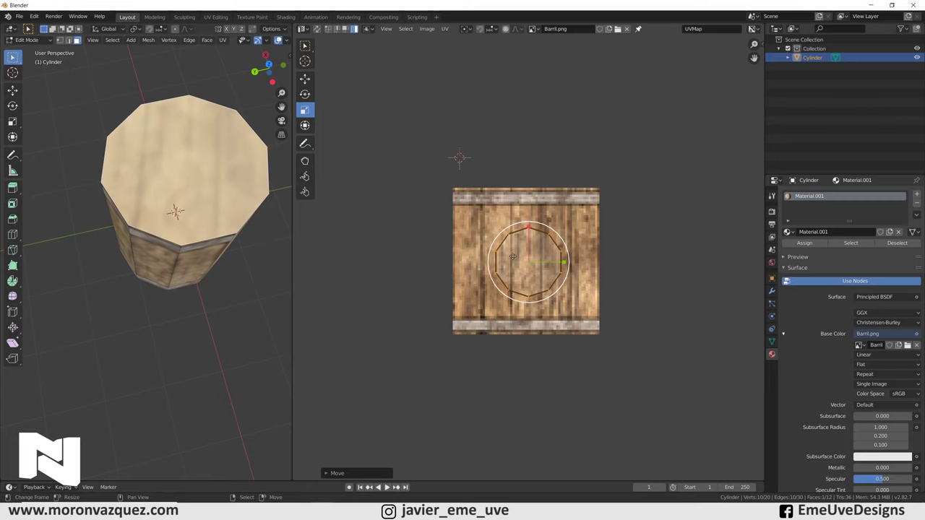
{"action": "key", "text": "s"}
{"action": "left_click", "coordinate": [560, 281]}
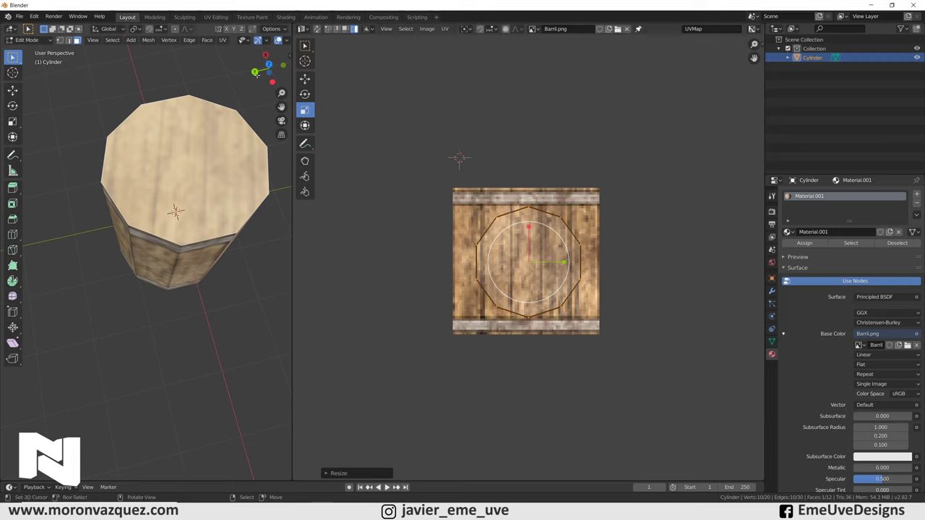
{"action": "middle_click_drag", "start_coordinate": [181, 166], "coordinate": [175, 194]}
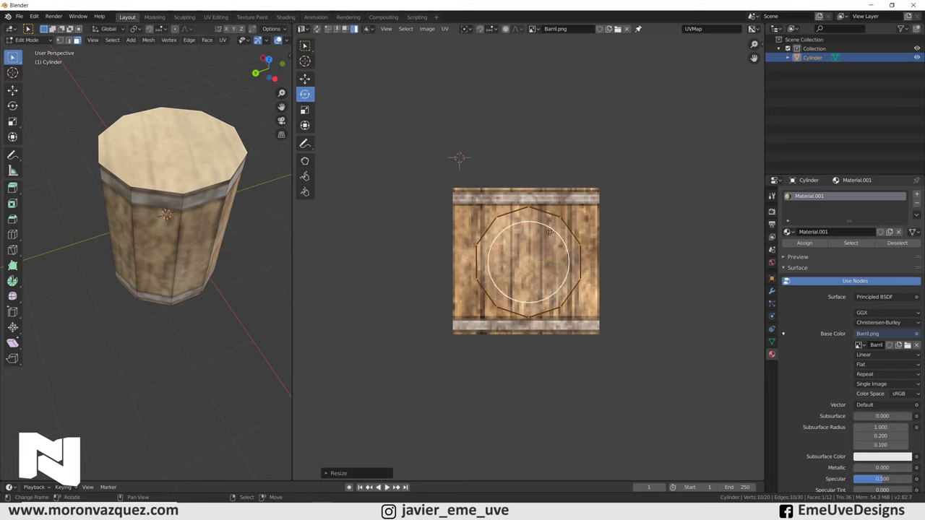
Rotate the top lid's UV outline on the texture.
{"action": "key", "text": "r"}
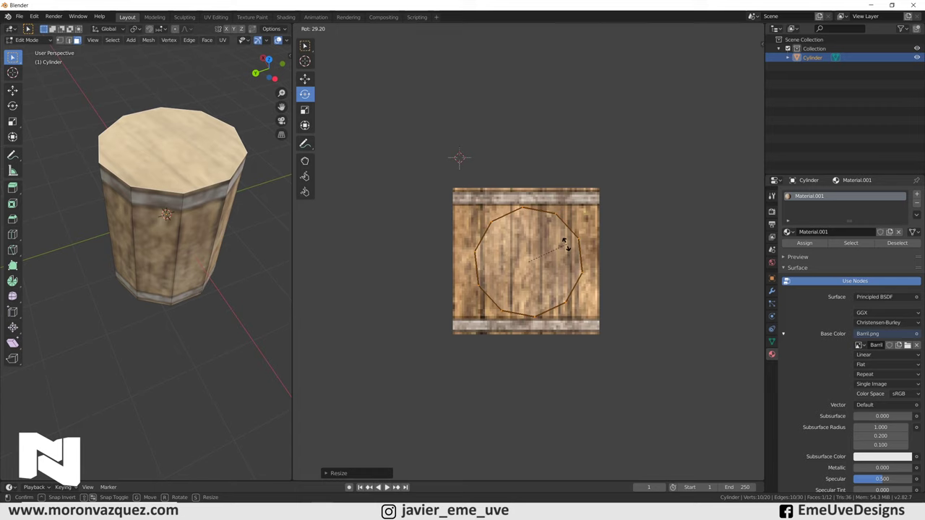
{"action": "left_click", "coordinate": [561, 241]}
{"action": "mouse_move", "coordinate": [246, 252]}
{"action": "middle_mouse_down"}
{"action": "mouse_move", "coordinate": [220, 270]}
{"action": "mouse_move", "coordinate": [216, 318]}
{"action": "middle_mouse_up"}
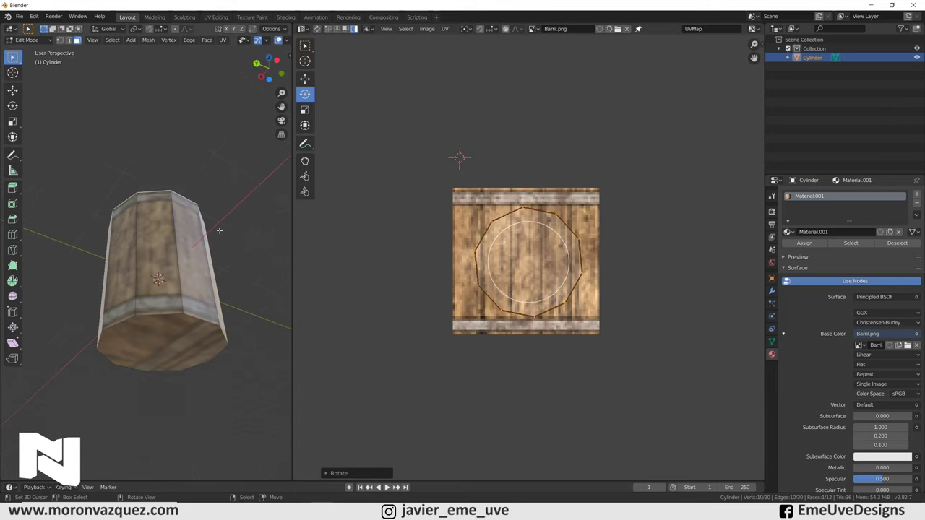
Enlarge the bottom face's UV disc and shift it onto the plank texture.
{"action": "left_click", "coordinate": [162, 340]}
{"action": "key", "text": "a"}
{"action": "left_click", "coordinate": [304, 109]}
{"action": "mouse_move", "coordinate": [432, 310]}
{"action": "left_mouse_down"}
{"action": "mouse_move", "coordinate": [423, 317]}
{"action": "mouse_move", "coordinate": [557, 280]}
{"action": "left_mouse_up"}
{"action": "left_click", "coordinate": [304, 78]}
{"action": "key", "text": "s"}
{"action": "left_click", "coordinate": [564, 282]}
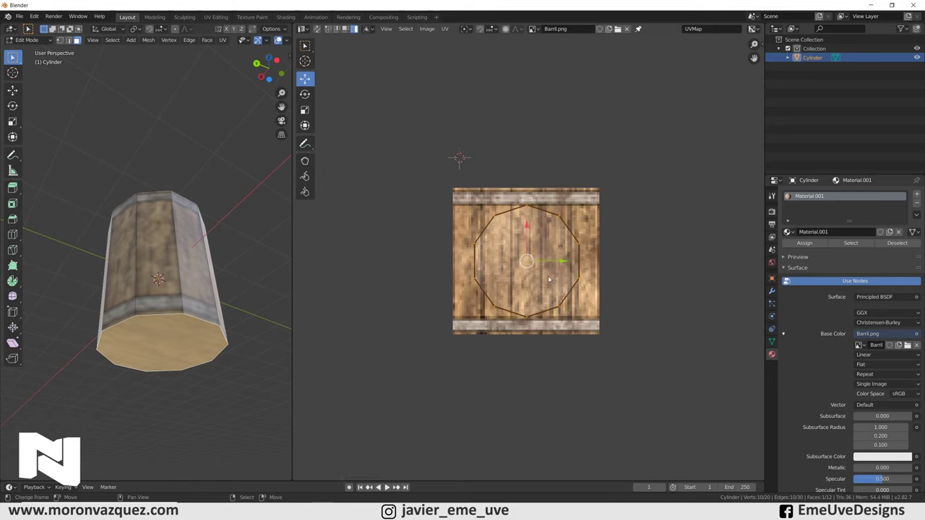
{"action": "left_click_drag", "start_coordinate": [566, 262], "coordinate": [582, 263]}
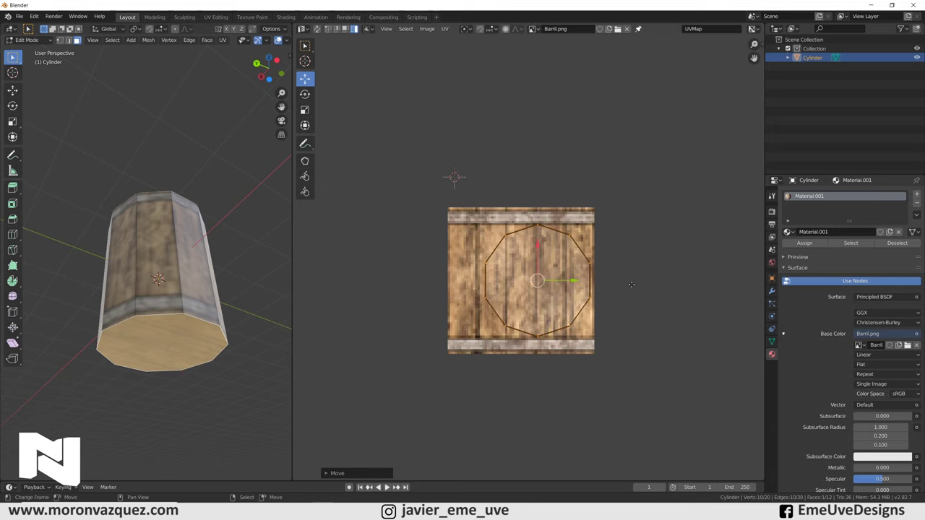
{"action": "mouse_move", "coordinate": [240, 322]}
{"action": "middle_mouse_down"}
{"action": "mouse_move", "coordinate": [236, 337]}
{"action": "mouse_move", "coordinate": [239, 320]}
{"action": "mouse_move", "coordinate": [252, 324]}
{"action": "middle_mouse_up"}
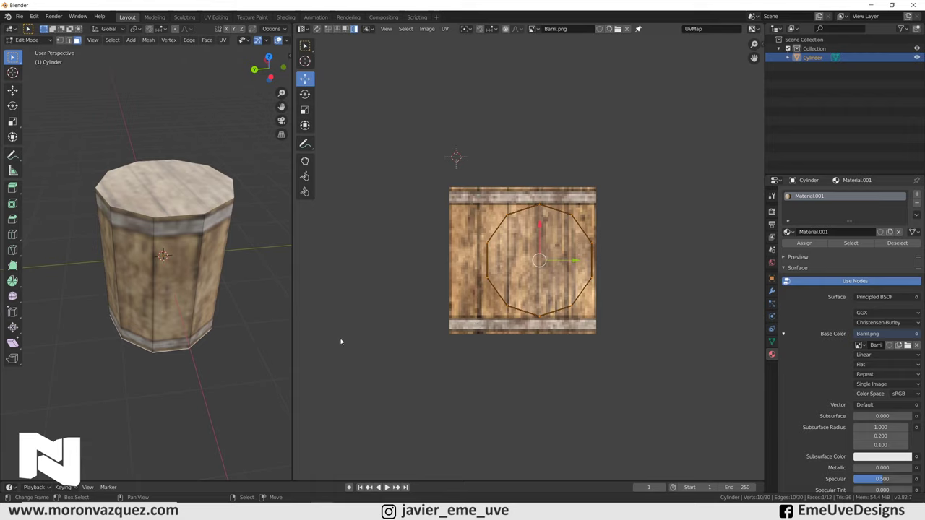
{"action": "left_click", "coordinate": [177, 282]}
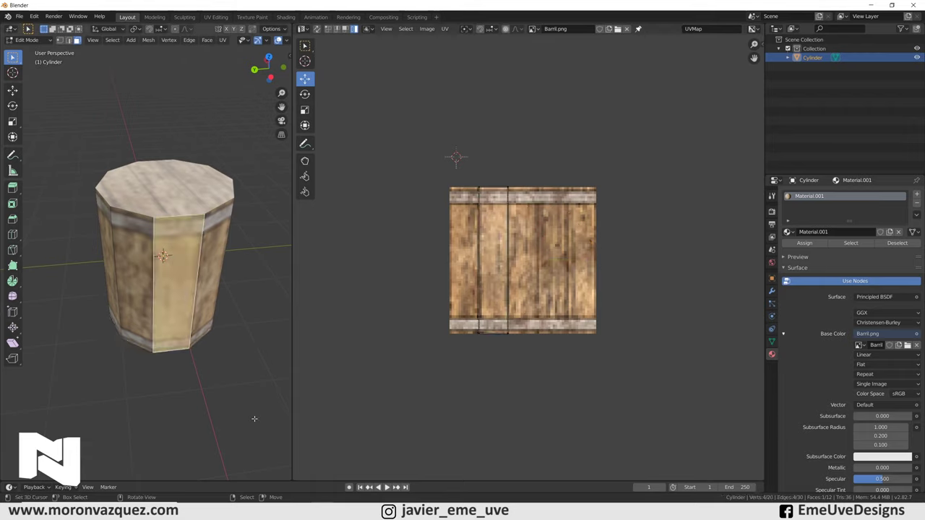
{"action": "key", "text": "alt+a"}
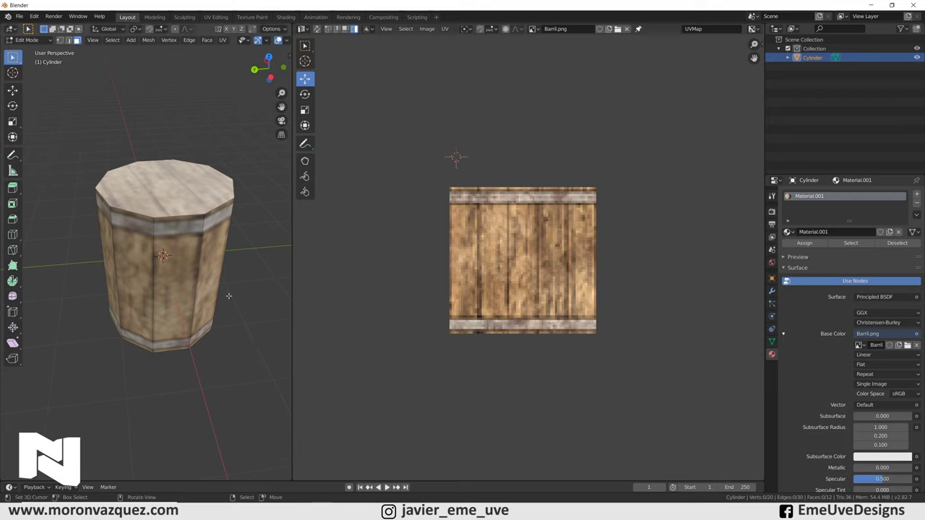
Enlarge the 3D Viewport and orbit around the textured barrel from top and bottom.
{"action": "mouse_move", "coordinate": [217, 239]}
{"action": "middle_mouse_down"}
{"action": "mouse_move", "coordinate": [222, 151]}
{"action": "mouse_move", "coordinate": [263, 403]}
{"action": "middle_mouse_up"}
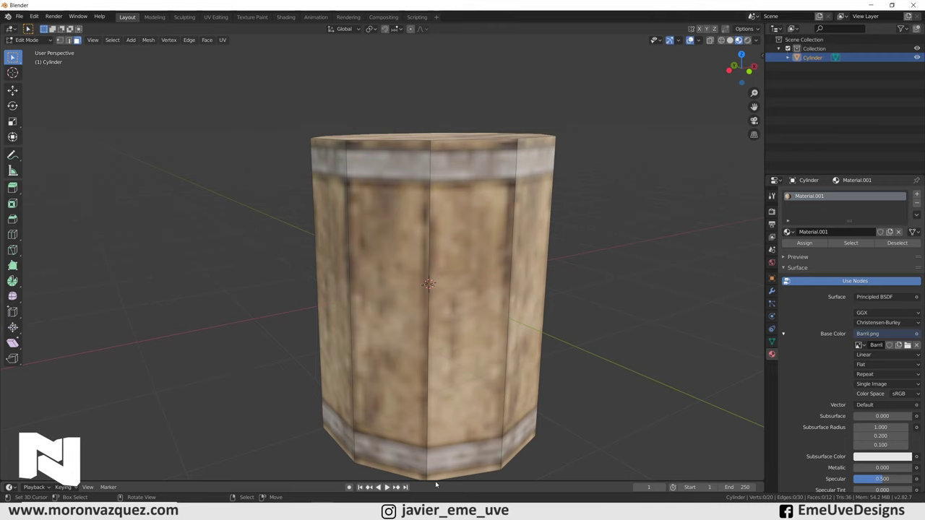
{"action": "left_click_drag", "start_coordinate": [436, 481], "coordinate": [435, 406]}
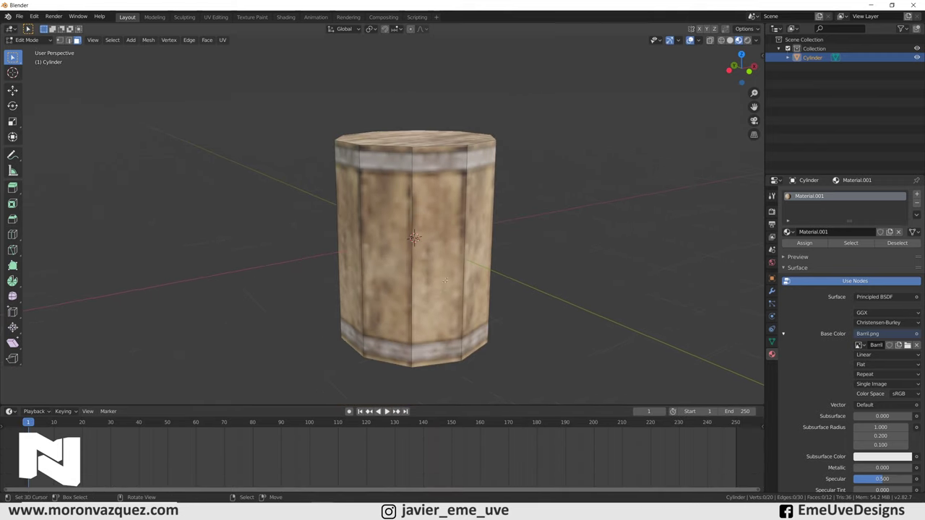
{"action": "middle_click_drag", "start_coordinate": [444, 284], "coordinate": [403, 278]}
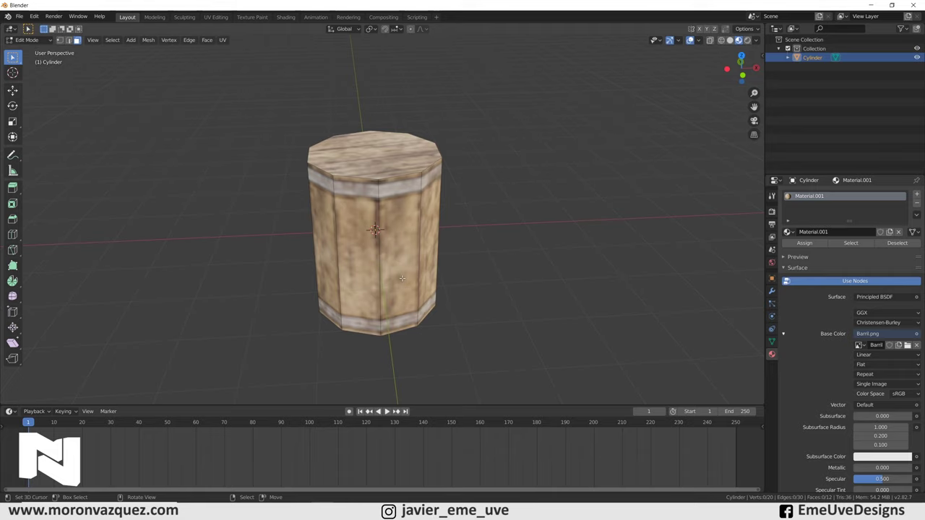
{"action": "middle_click_drag", "start_coordinate": [479, 275], "coordinate": [474, 268]}
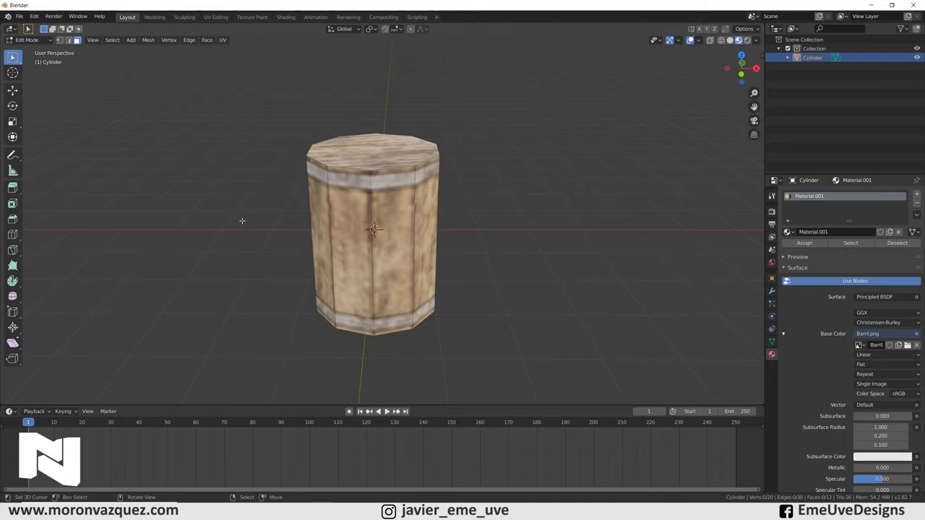
Switch viewport shading to Rendered to preview the lit barrel.
{"action": "left_click", "coordinate": [747, 40]}
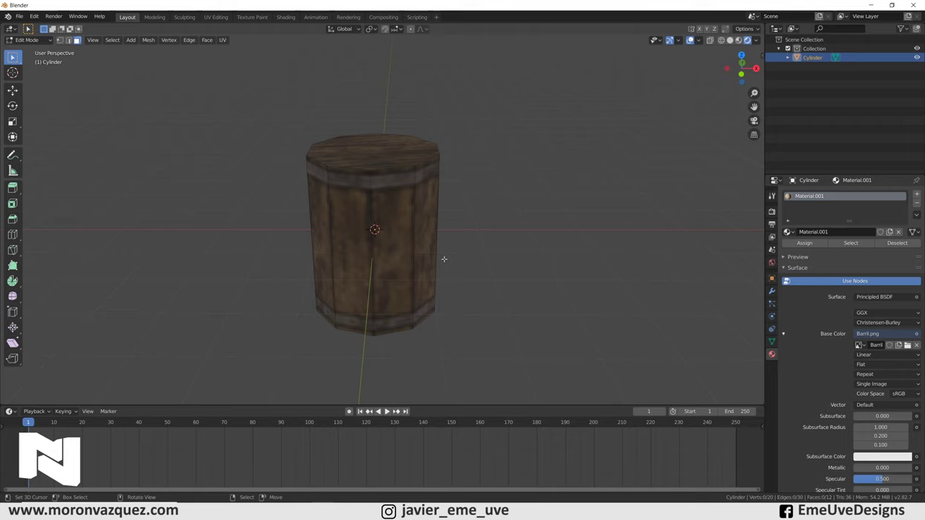
{"action": "key", "text": "shift+a"}
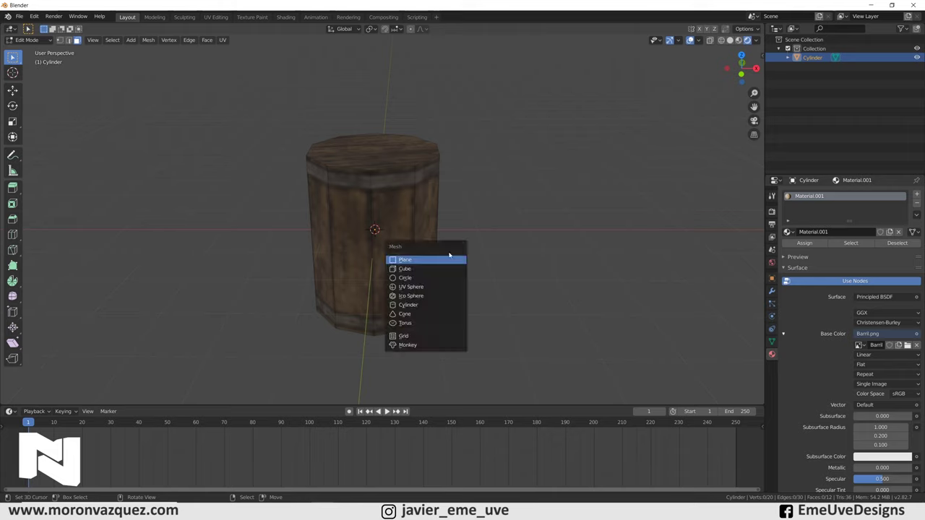
{"action": "key", "text": "Escape"}
{"action": "left_click", "coordinate": [28, 39]}
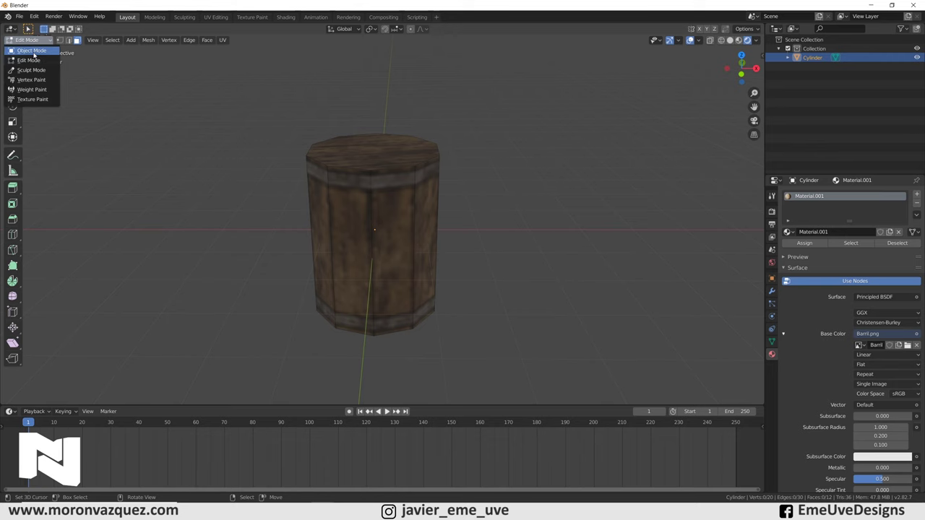
In Object Mode, add a Sun lamp and tilt it about -58.6° toward the barrel.
{"action": "left_click", "coordinate": [33, 52]}
{"action": "key", "text": "shift+a"}
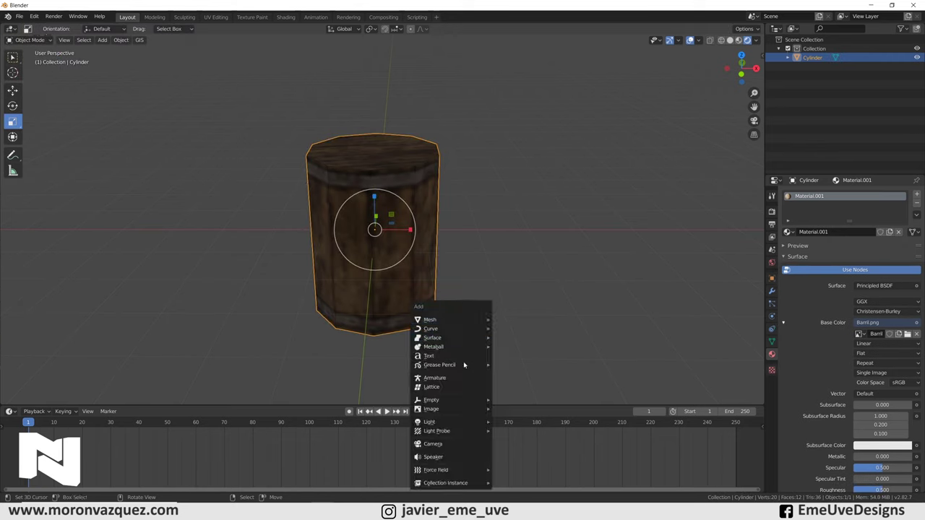
{"action": "mouse_move", "coordinate": [441, 421]}
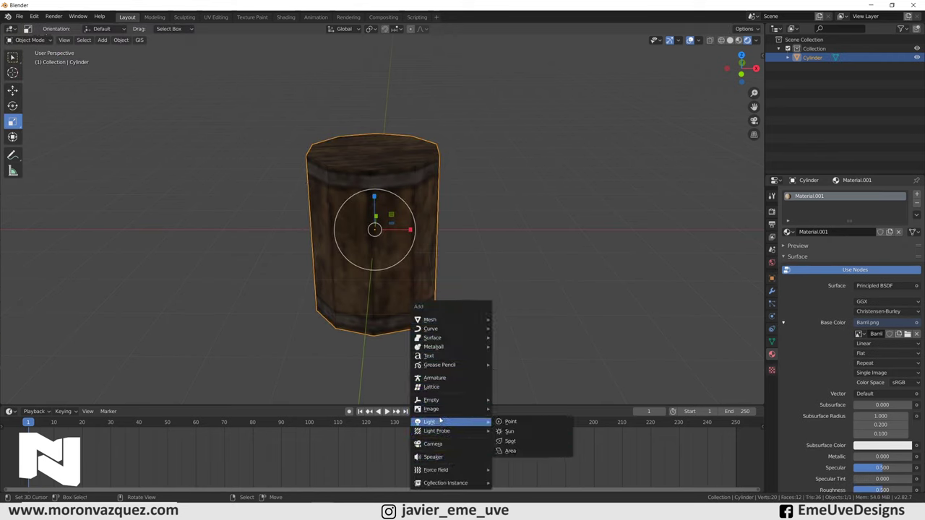
{"action": "left_click", "coordinate": [523, 431]}
{"action": "mouse_move", "coordinate": [388, 321]}
{"action": "middle_mouse_down"}
{"action": "mouse_move", "coordinate": [448, 302]}
{"action": "mouse_move", "coordinate": [453, 278]}
{"action": "middle_mouse_up"}
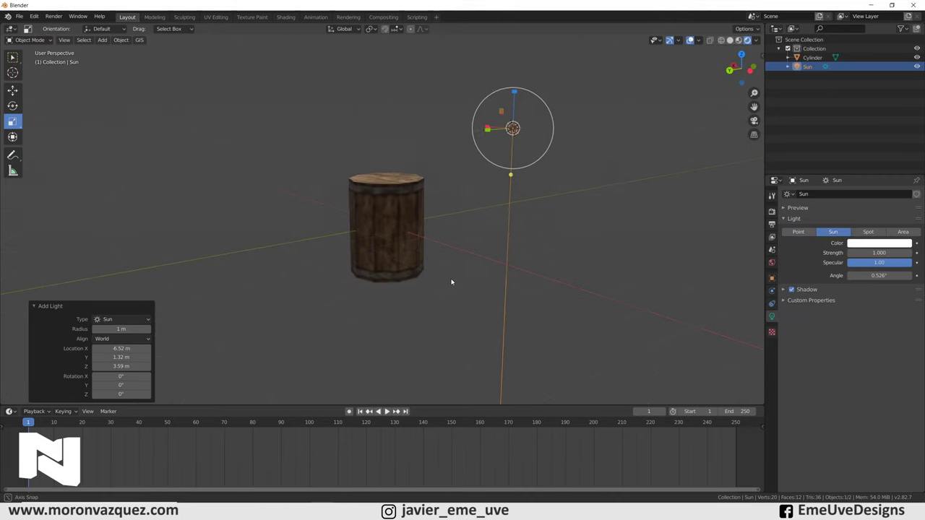
{"action": "left_click", "coordinate": [12, 106]}
{"action": "left_click_drag", "start_coordinate": [552, 105], "coordinate": [516, 180]}
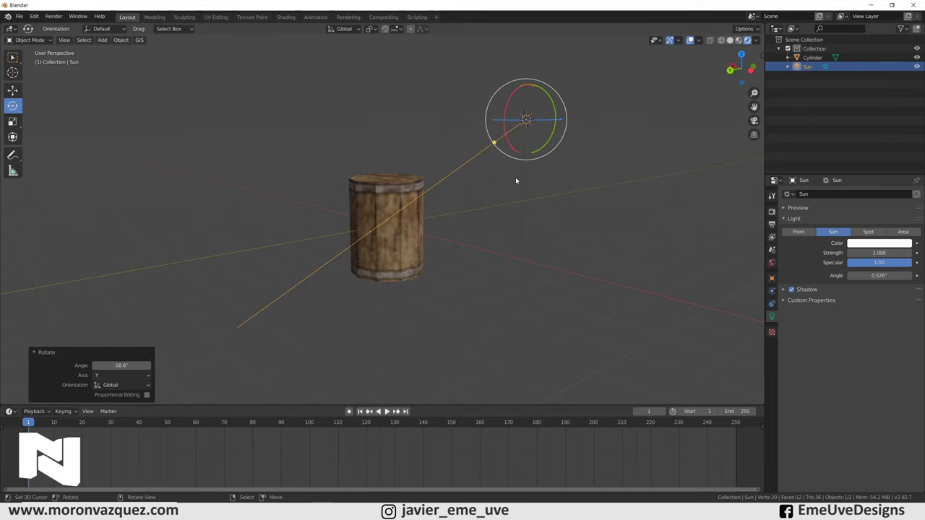
Add a camera to the scene.
{"action": "mouse_move", "coordinate": [516, 181]}
{"action": "middle_mouse_down"}
{"action": "mouse_move", "coordinate": [450, 195]}
{"action": "mouse_move", "coordinate": [445, 227]}
{"action": "middle_mouse_up"}
{"action": "scroll", "coordinate": [451, 196], "scroll_direction": "up", "scroll_amount": 2}
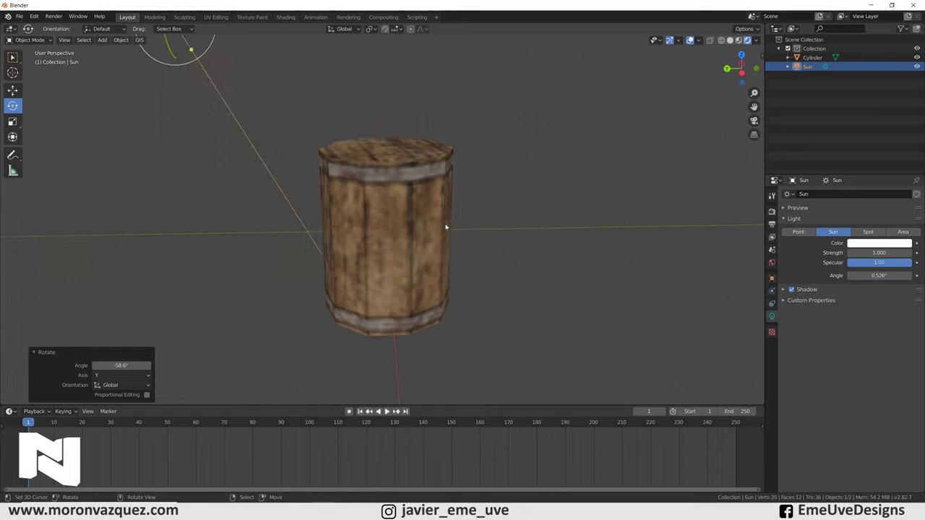
{"action": "scroll", "coordinate": [446, 227], "scroll_direction": "down", "scroll_amount": 2}
{"action": "key", "text": "shift+a"}
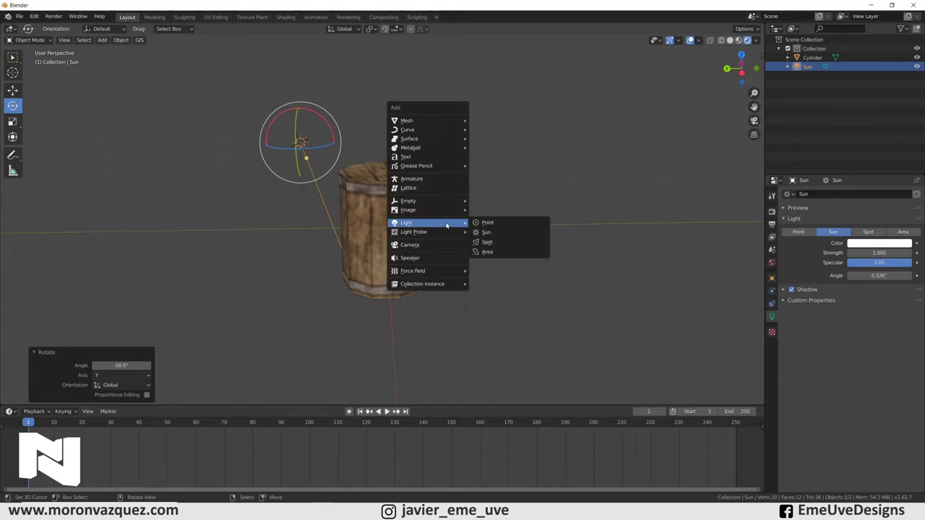
{"action": "left_click", "coordinate": [413, 246]}
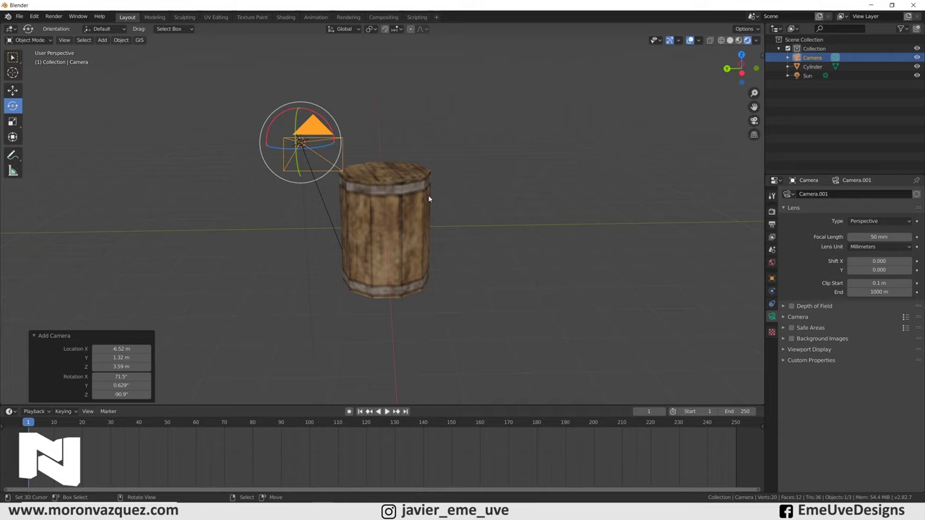
Lock the camera to the view, frame the barrel centred through it, then unlock it.
{"action": "key", "text": "KP_0"}
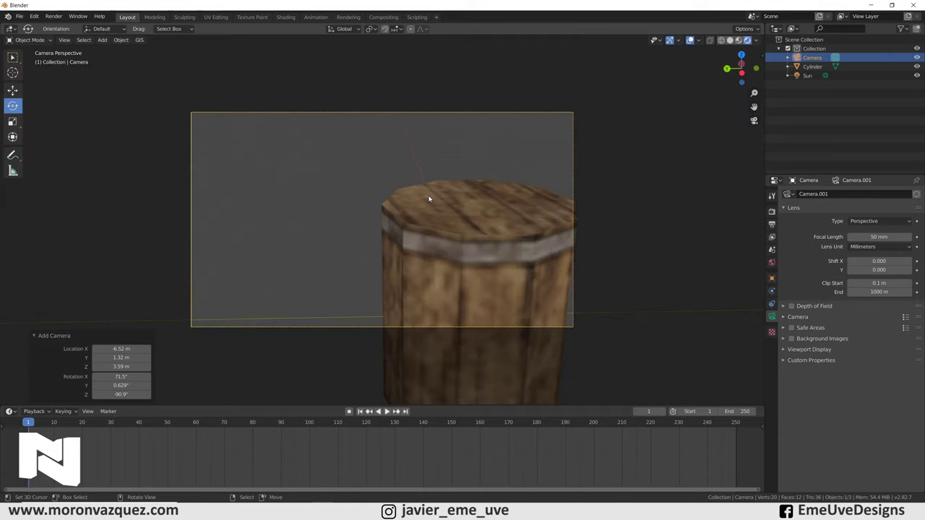
{"action": "key", "text": "n"}
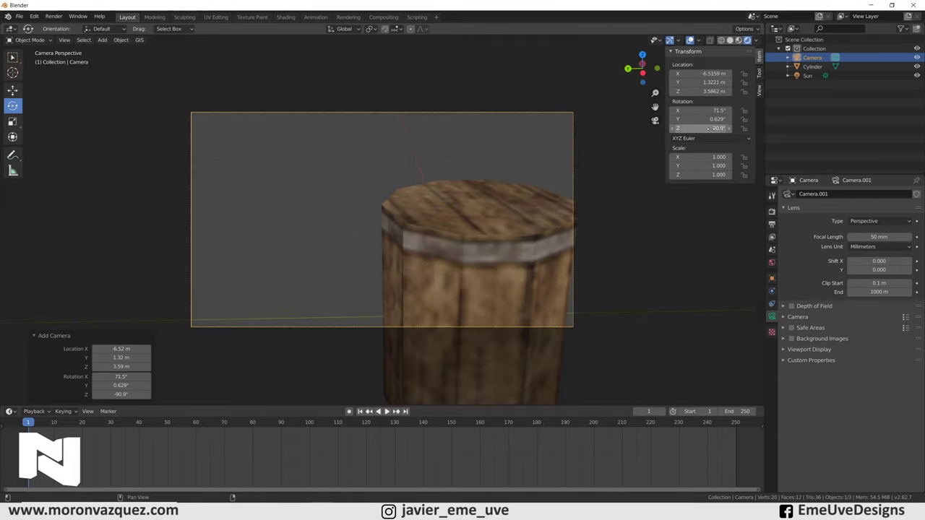
{"action": "left_click", "coordinate": [760, 91]}
{"action": "left_click", "coordinate": [747, 160]}
{"action": "scroll", "coordinate": [443, 212], "scroll_direction": "down", "scroll_amount": 2}
{"action": "scroll", "coordinate": [427, 232], "scroll_direction": "down", "scroll_amount": 2}
{"action": "mouse_move", "coordinate": [428, 231]}
{"action": "middle_mouse_down"}
{"action": "mouse_move", "coordinate": [345, 188]}
{"action": "mouse_move", "coordinate": [382, 170]}
{"action": "mouse_move", "coordinate": [392, 219]}
{"action": "mouse_move", "coordinate": [384, 222]}
{"action": "mouse_move", "coordinate": [395, 224]}
{"action": "middle_mouse_up"}
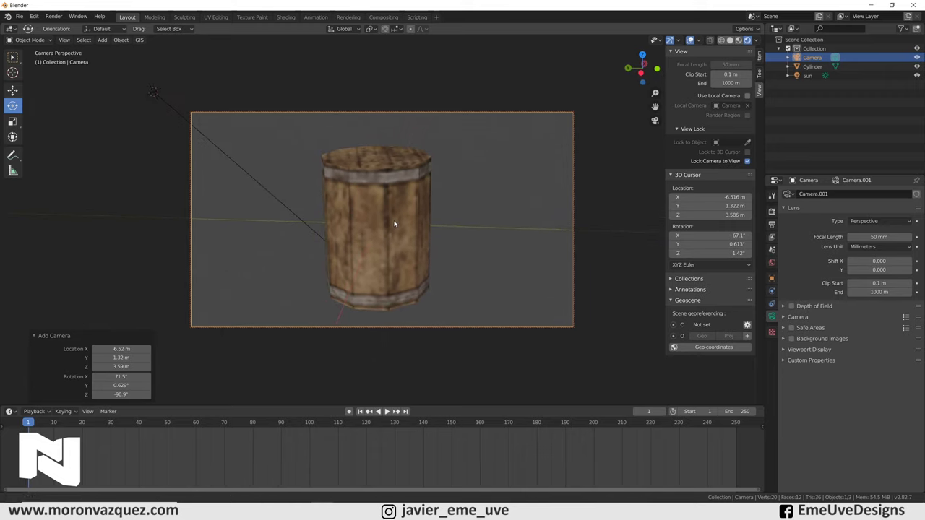
{"action": "left_click", "coordinate": [747, 161]}
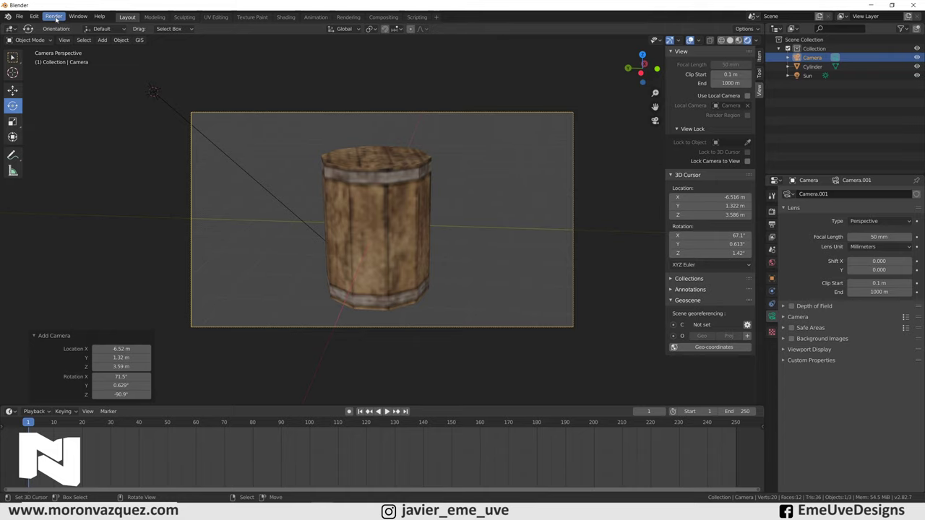
Render a still image from the camera and enlarge the render result window.
{"action": "left_click", "coordinate": [55, 17]}
{"action": "left_click", "coordinate": [67, 27]}
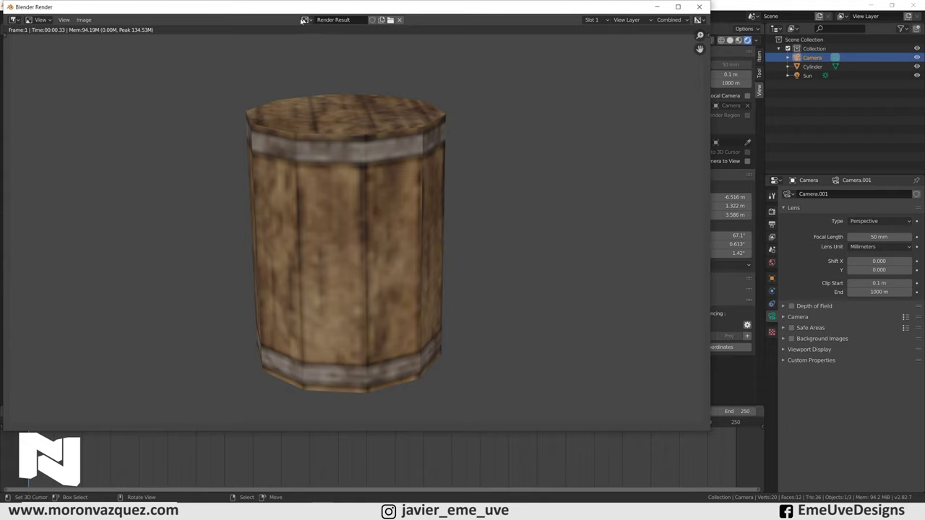
{"action": "mouse_move", "coordinate": [261, 12]}
{"action": "left_mouse_down"}
{"action": "mouse_move", "coordinate": [331, 30]}
{"action": "mouse_move", "coordinate": [311, 21]}
{"action": "left_mouse_up"}
{"action": "scroll", "coordinate": [455, 268], "scroll_direction": "up", "scroll_amount": 3}
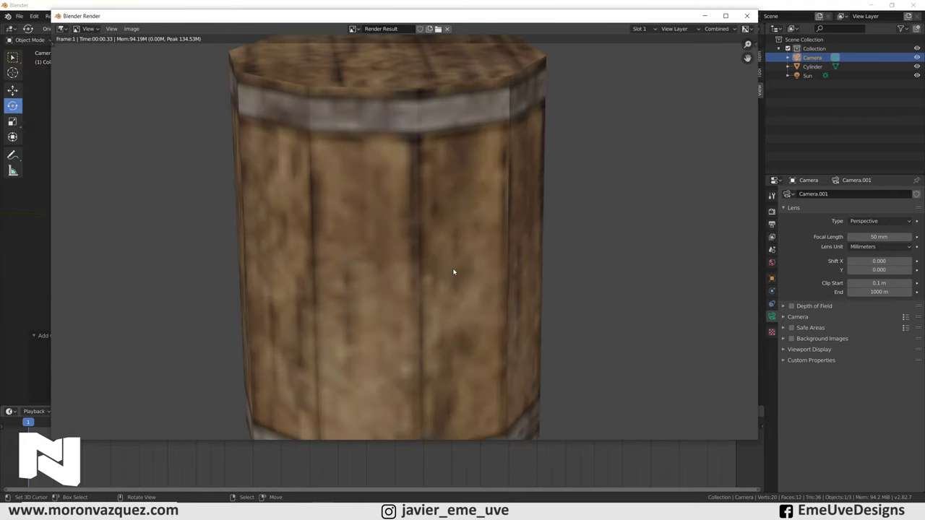
{"action": "scroll", "coordinate": [462, 279], "scroll_direction": "down", "scroll_amount": 3}
{"action": "left_click_drag", "start_coordinate": [755, 447], "coordinate": [880, 514]}
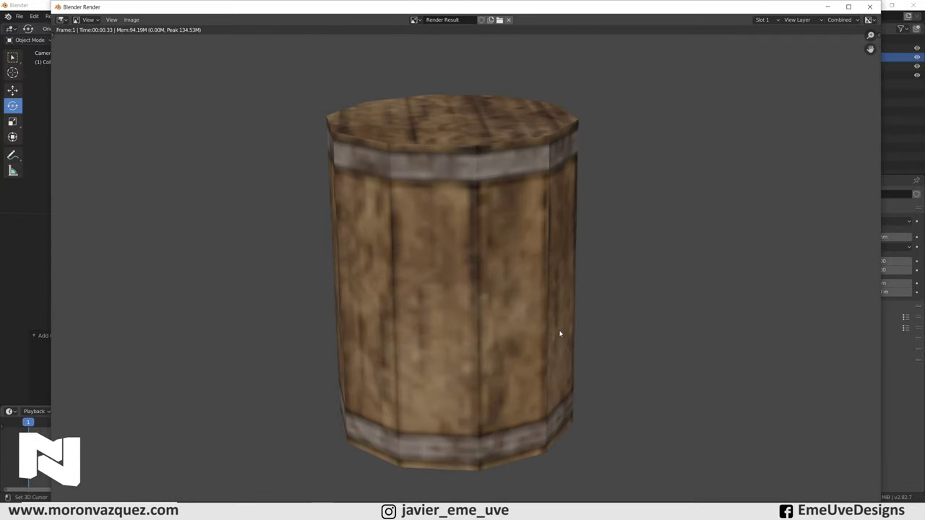
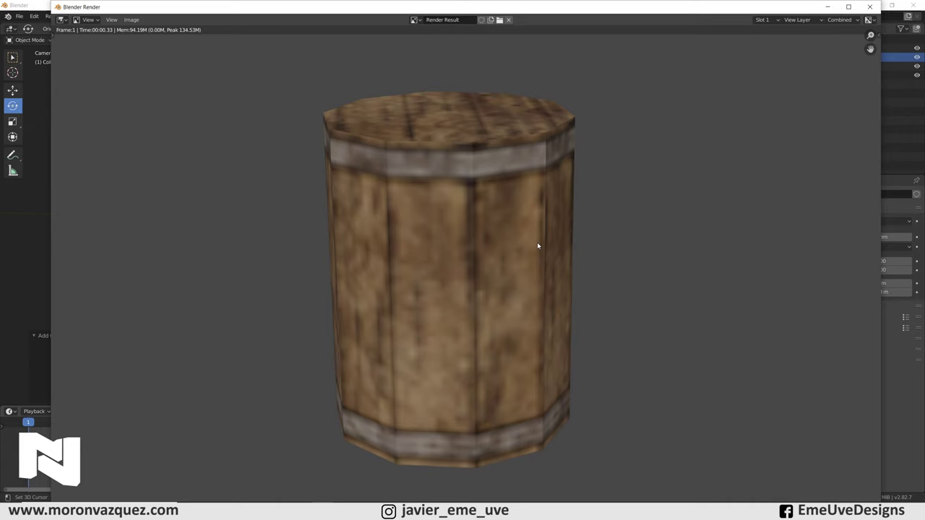
Close the old render and set Output Resolution X to 320 and Y to 240 px.
{"action": "left_click", "coordinate": [869, 7]}
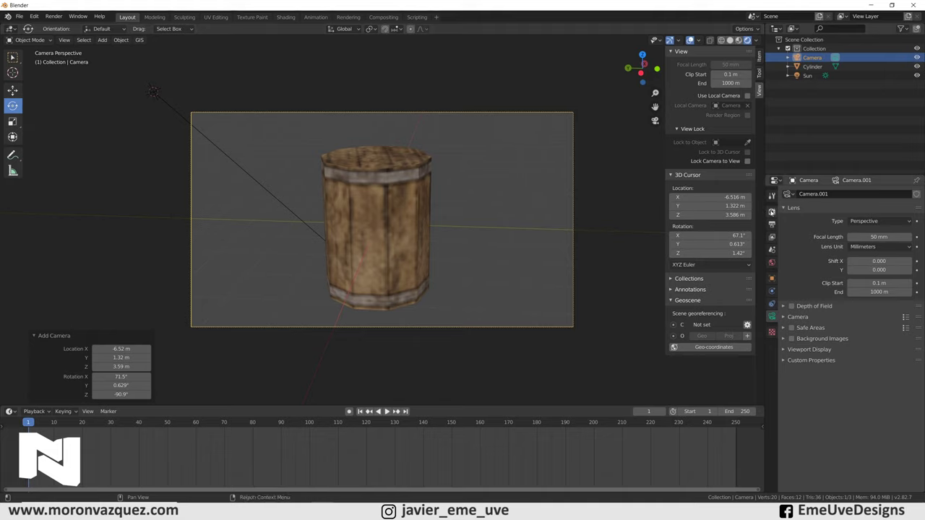
{"action": "left_click", "coordinate": [771, 212]}
{"action": "left_click", "coordinate": [771, 226]}
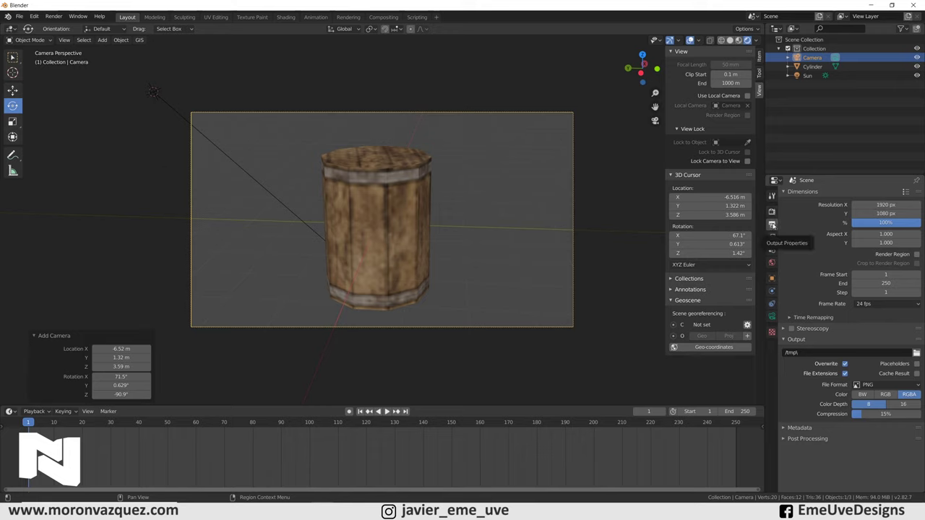
{"action": "left_click", "coordinate": [880, 205]}
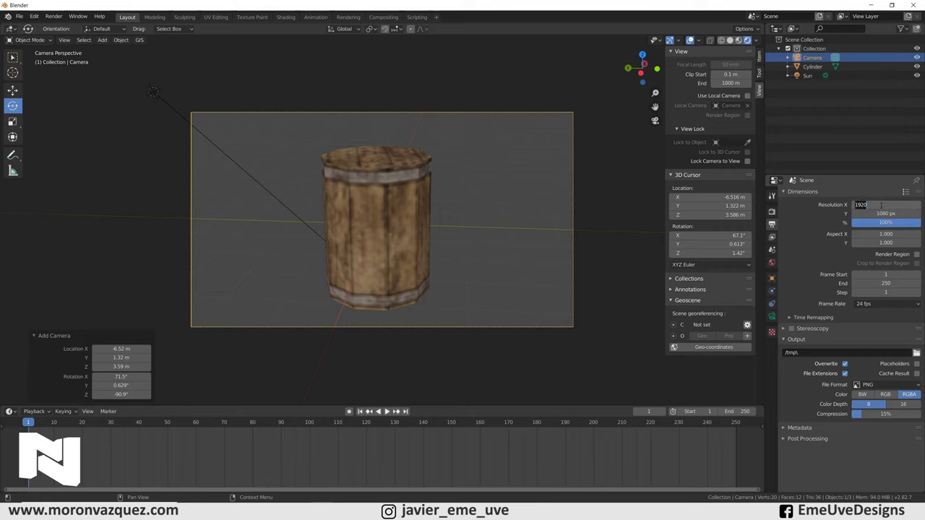
{"action": "type", "text": "320"}
{"action": "left_click", "coordinate": [886, 214]}
{"action": "type", "text": "480"}
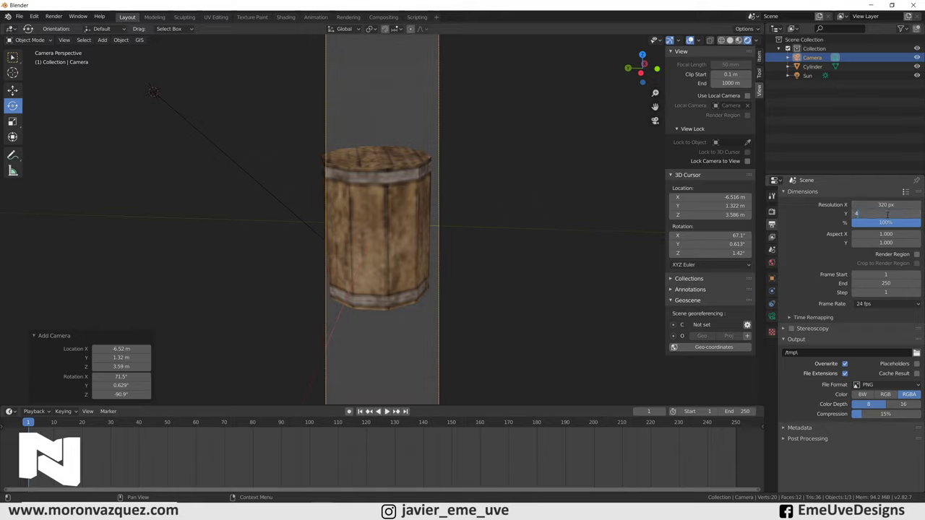
{"action": "key", "text": "BackSpace"}
{"action": "type", "text": "40"}
{"action": "key", "text": "Return"}
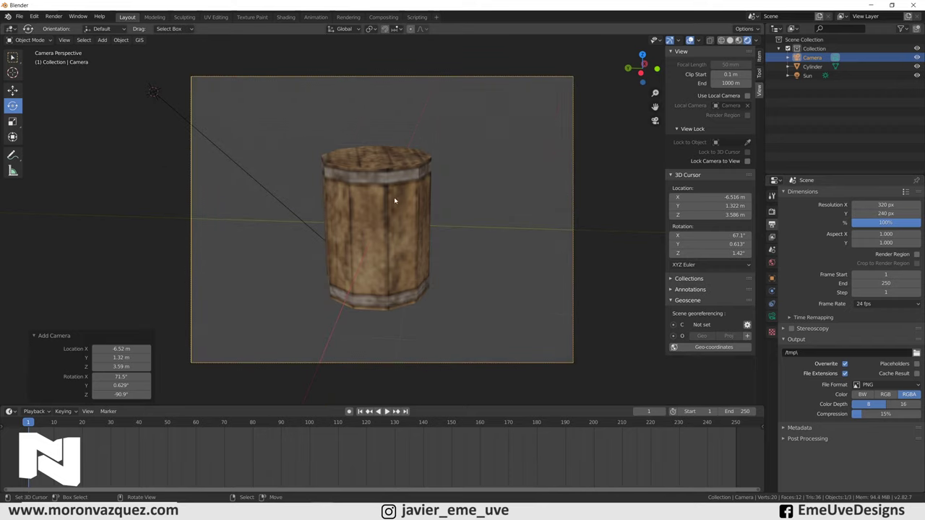
{"action": "left_click", "coordinate": [53, 17]}
{"action": "left_click", "coordinate": [69, 26]}
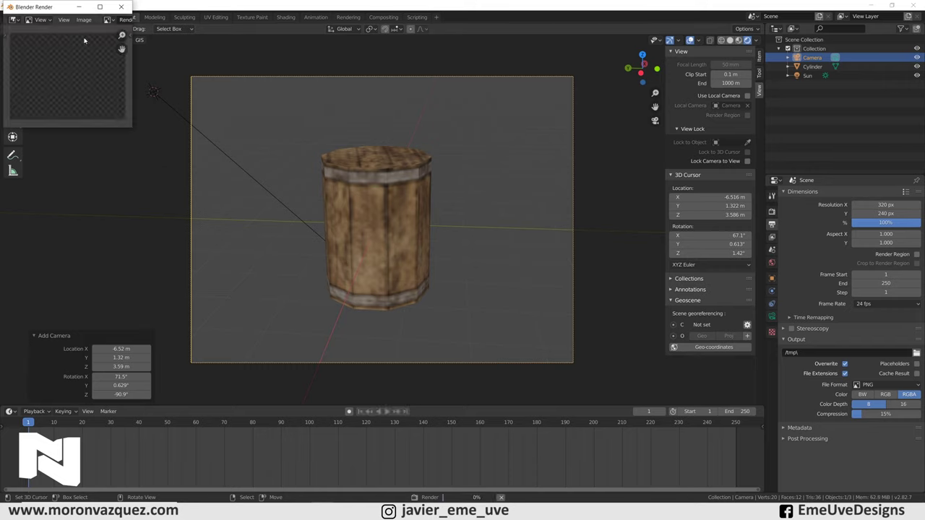
{"action": "left_click_drag", "start_coordinate": [65, 8], "coordinate": [312, 103]}
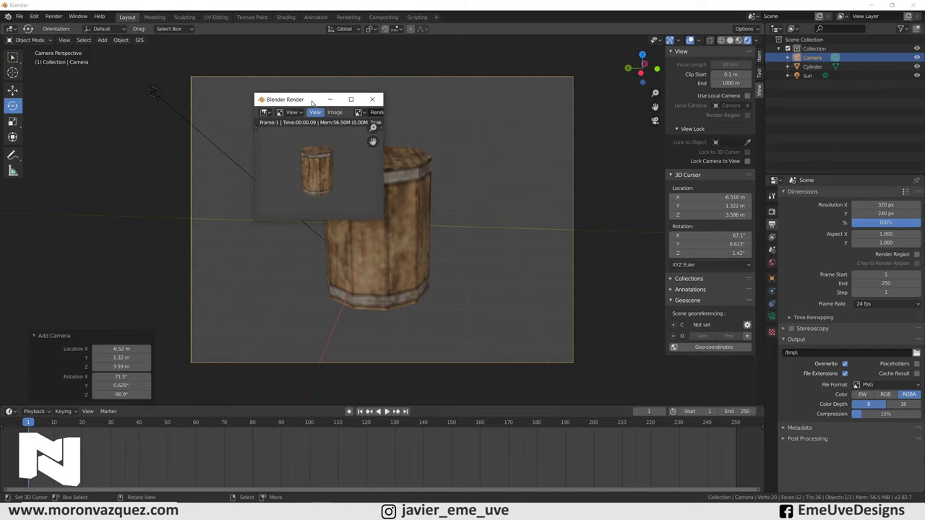
{"action": "left_click_drag", "start_coordinate": [383, 217], "coordinate": [787, 408]}
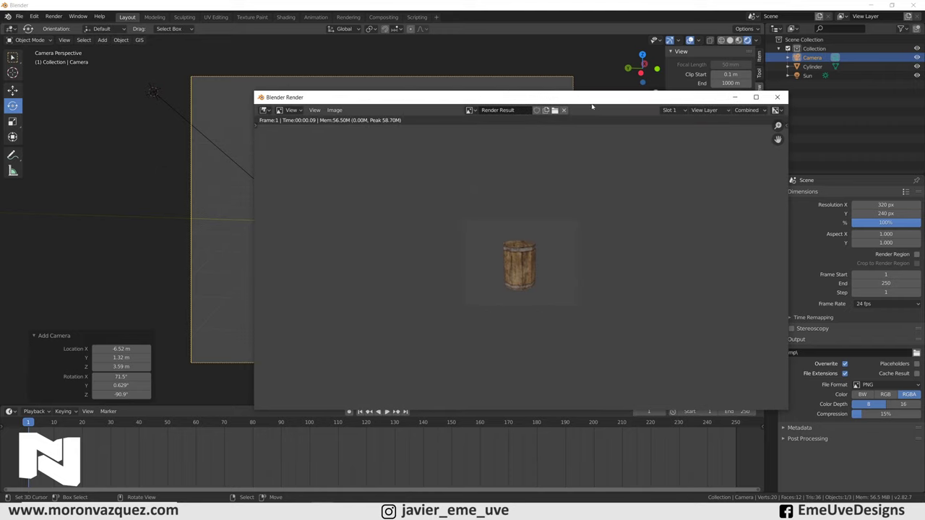
{"action": "left_click_drag", "start_coordinate": [541, 97], "coordinate": [424, 54]}
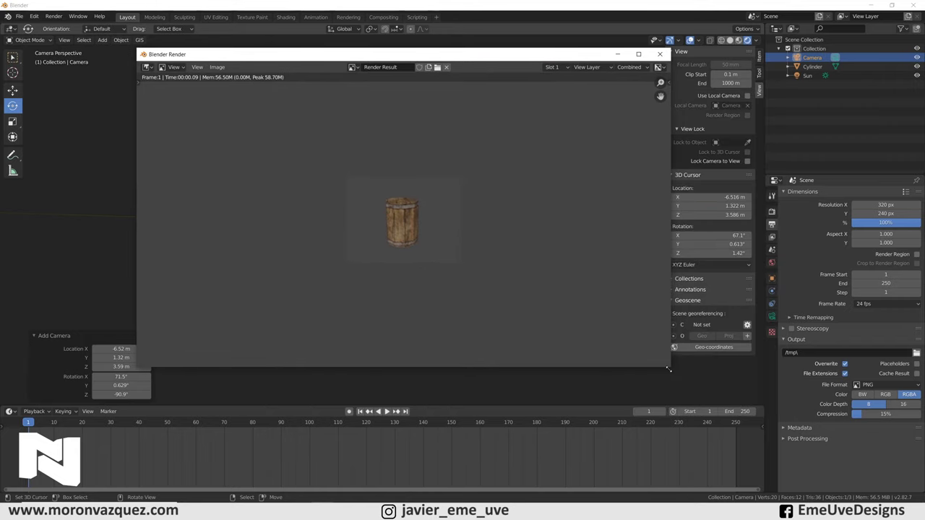
{"action": "left_click_drag", "start_coordinate": [671, 368], "coordinate": [716, 417]}
{"action": "scroll", "coordinate": [528, 347], "scroll_direction": "up", "scroll_amount": 5}
{"action": "scroll", "coordinate": [528, 347], "scroll_direction": "up", "scroll_amount": 2}
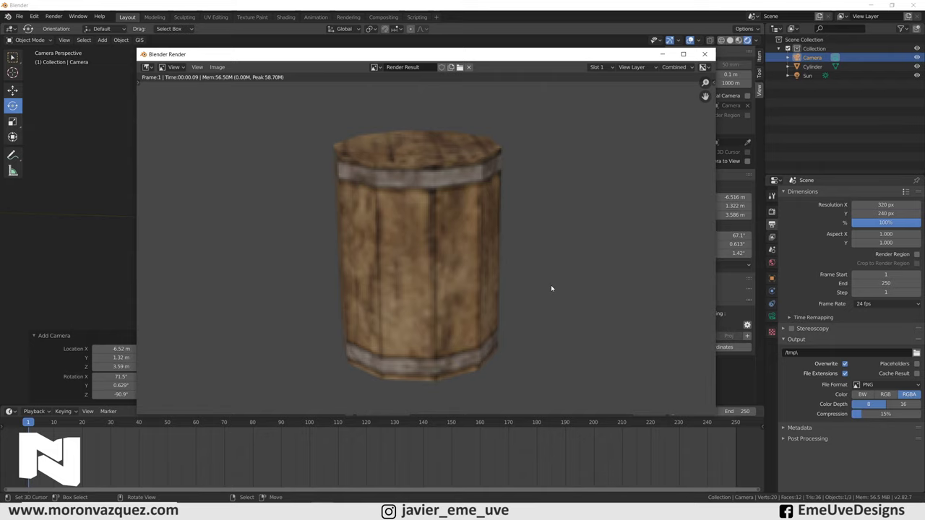
{"action": "left_click", "coordinate": [704, 54]}
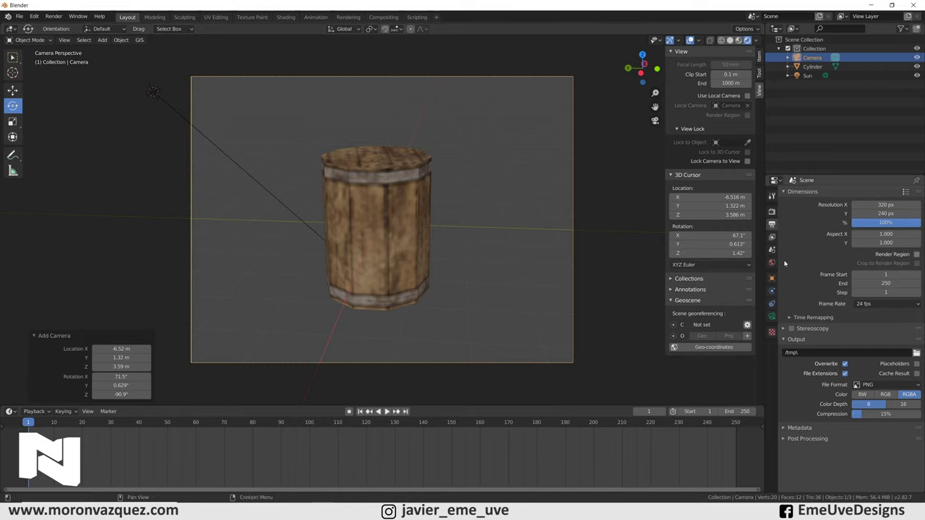
{"action": "left_click", "coordinate": [772, 213]}
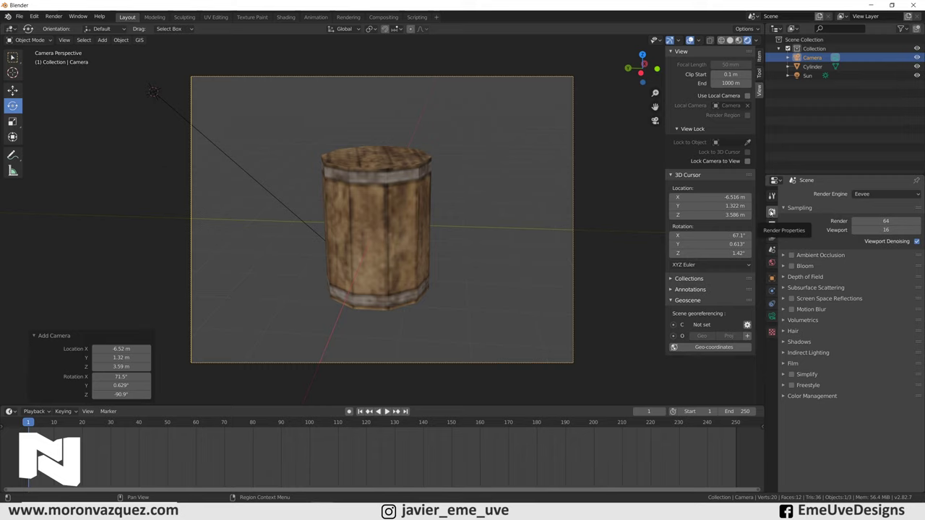
Set the Film panel's Filter Size to 0 px, then collapse the Film panel.
{"action": "left_click", "coordinate": [783, 364]}
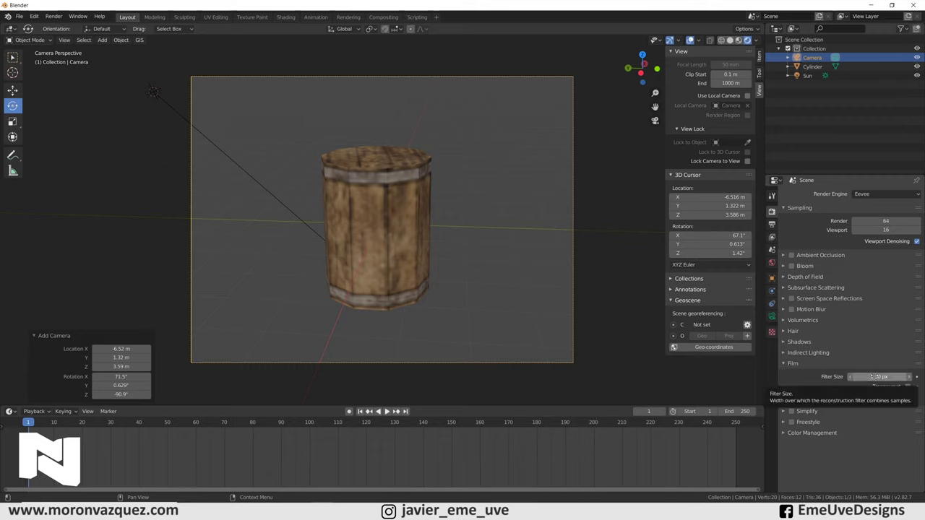
{"action": "left_click", "coordinate": [874, 377]}
{"action": "type", "text": "0"}
{"action": "key", "text": "Return"}
{"action": "left_click", "coordinate": [784, 364]}
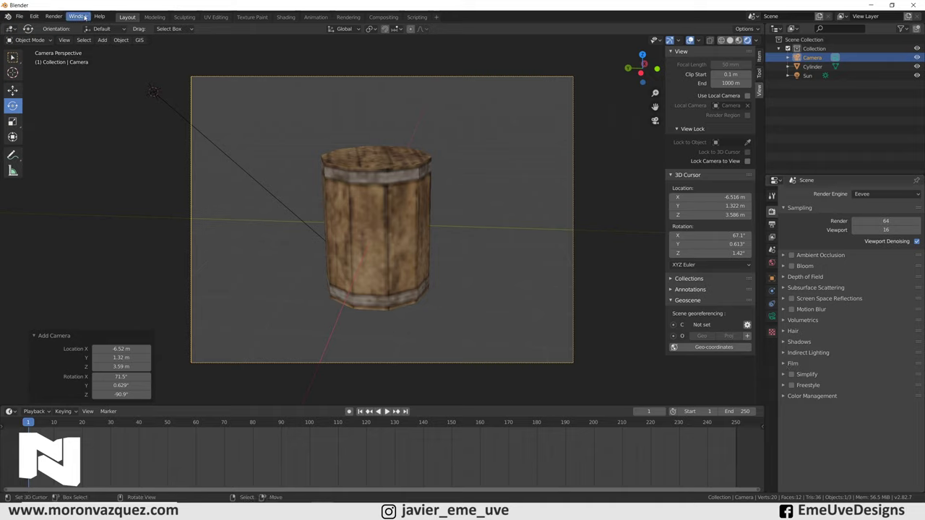
{"action": "left_click", "coordinate": [54, 17]}
{"action": "left_click", "coordinate": [72, 27]}
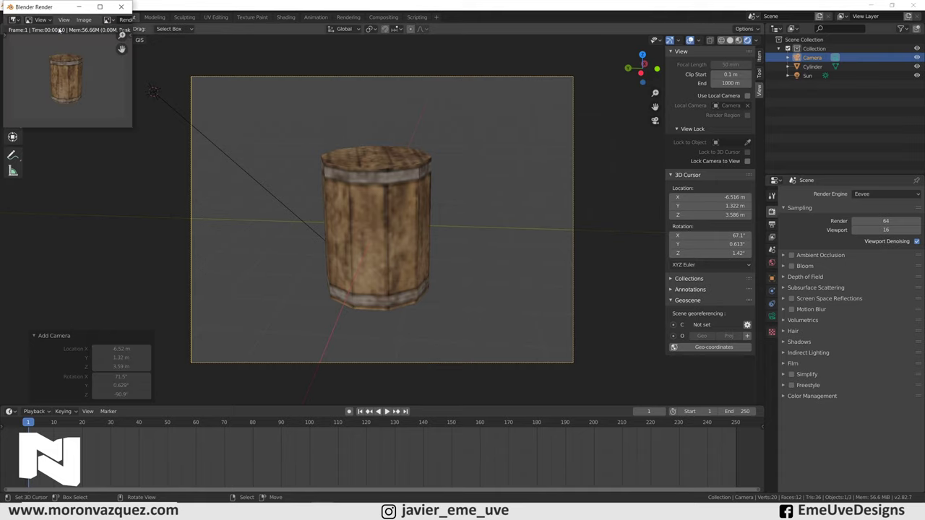
{"action": "left_click_drag", "start_coordinate": [130, 130], "coordinate": [786, 410]}
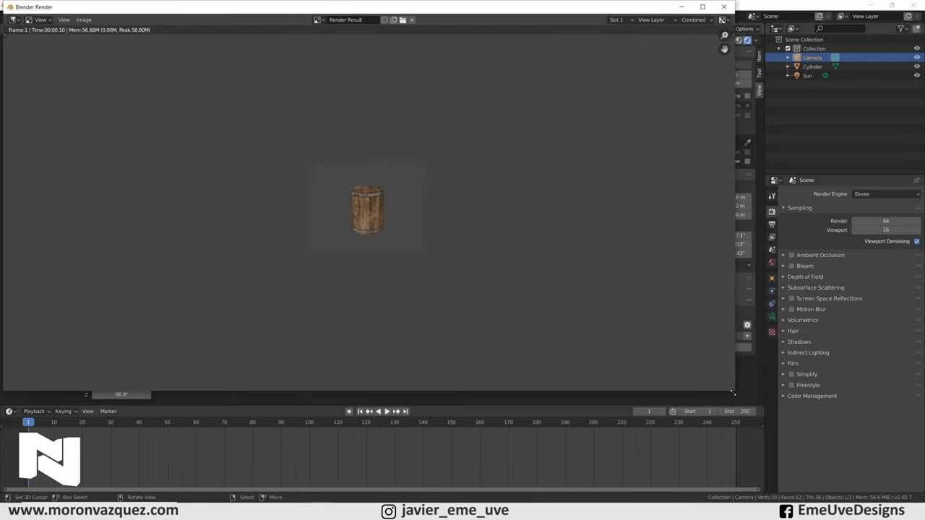
{"action": "scroll", "coordinate": [421, 271], "scroll_direction": "up", "scroll_amount": 5}
{"action": "scroll", "coordinate": [421, 272], "scroll_direction": "up", "scroll_amount": 4}
{"action": "scroll", "coordinate": [423, 271], "scroll_direction": "down", "scroll_amount": 2}
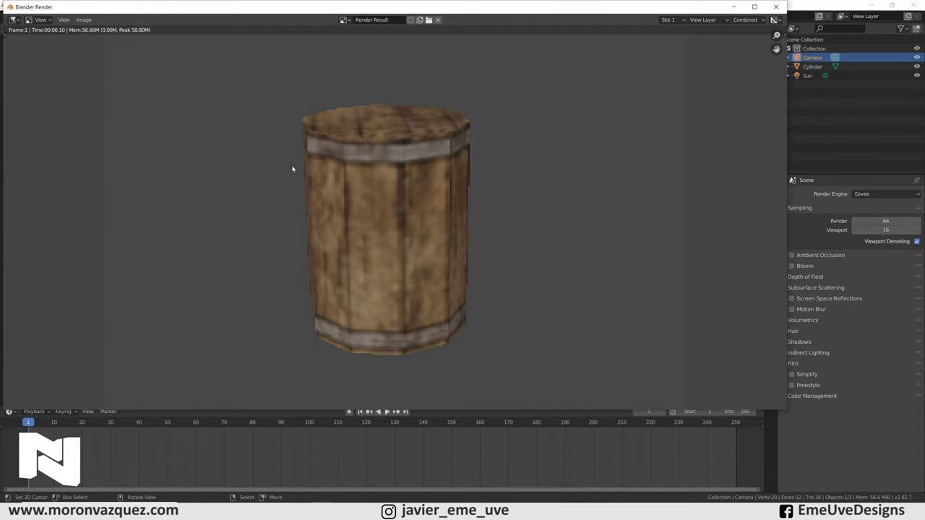
{"action": "scroll", "coordinate": [296, 168], "scroll_direction": "up", "scroll_amount": 2}
{"action": "scroll", "coordinate": [310, 174], "scroll_direction": "down", "scroll_amount": 1}
{"action": "scroll", "coordinate": [310, 173], "scroll_direction": "down", "scroll_amount": 1}
{"action": "left_click", "coordinate": [775, 6]}
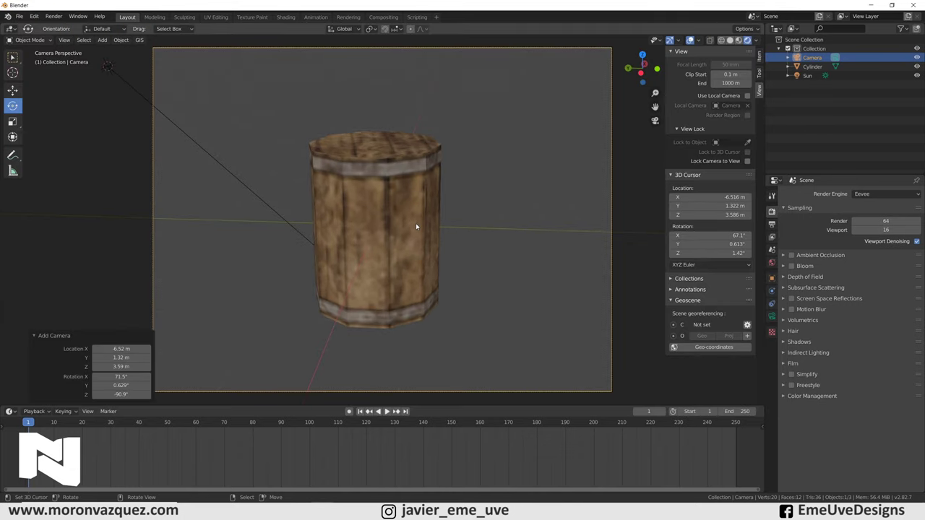
{"action": "scroll", "coordinate": [416, 224], "scroll_direction": "up", "scroll_amount": 1}
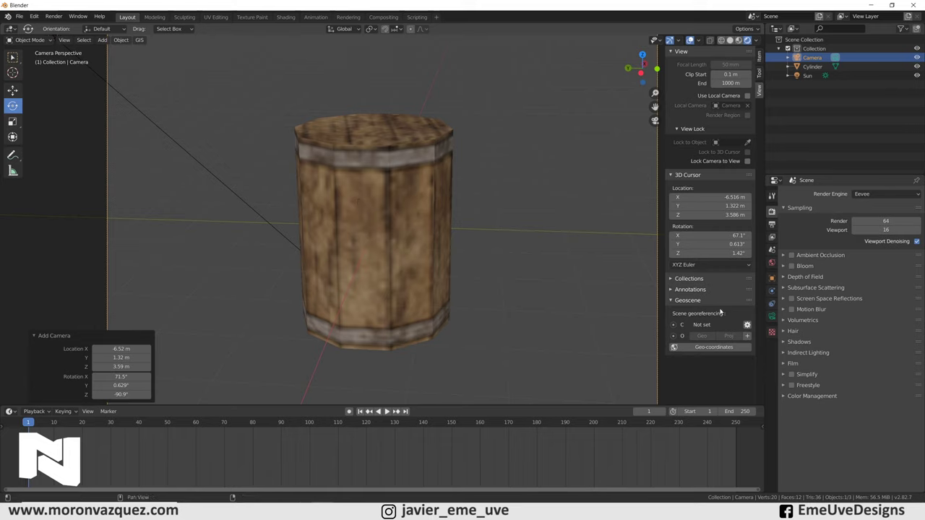
Switch the barrel's Base Color texture interpolation from Linear to Closest.
{"action": "left_click", "coordinate": [343, 222]}
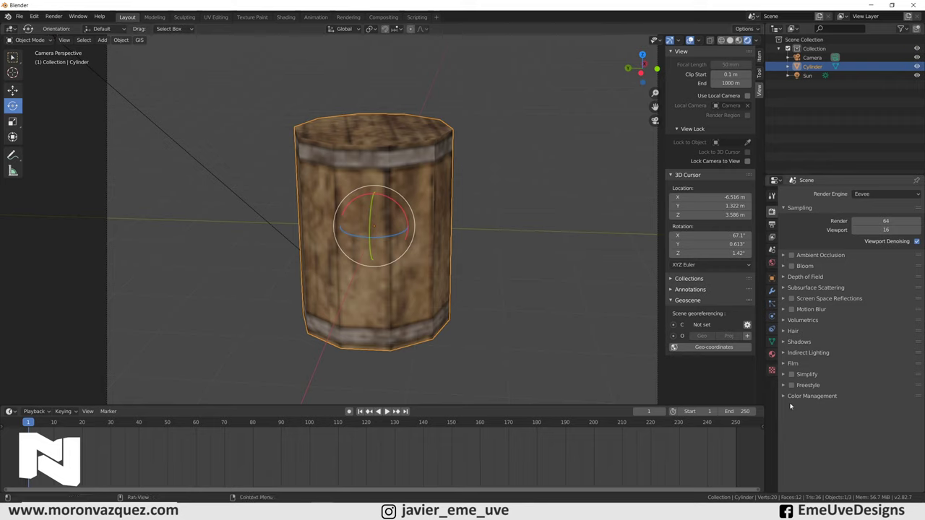
{"action": "left_click", "coordinate": [771, 355]}
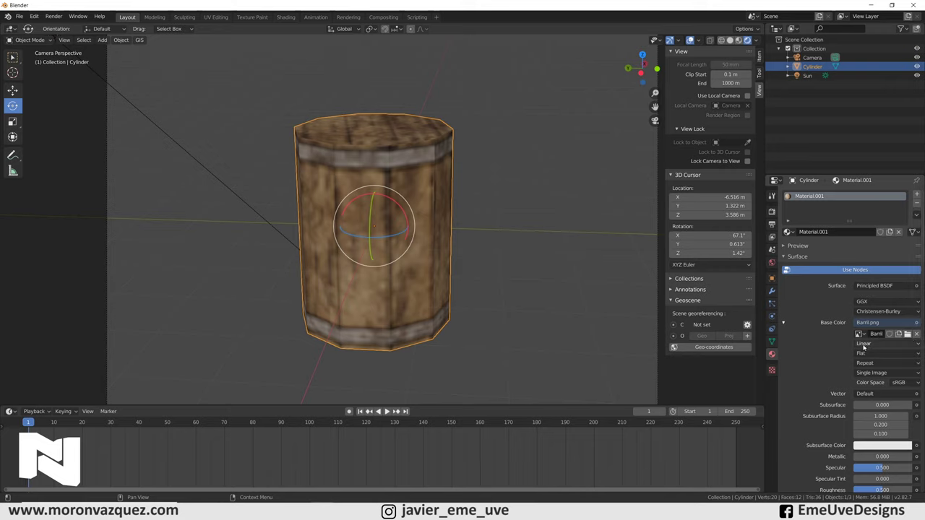
{"action": "left_click", "coordinate": [878, 349]}
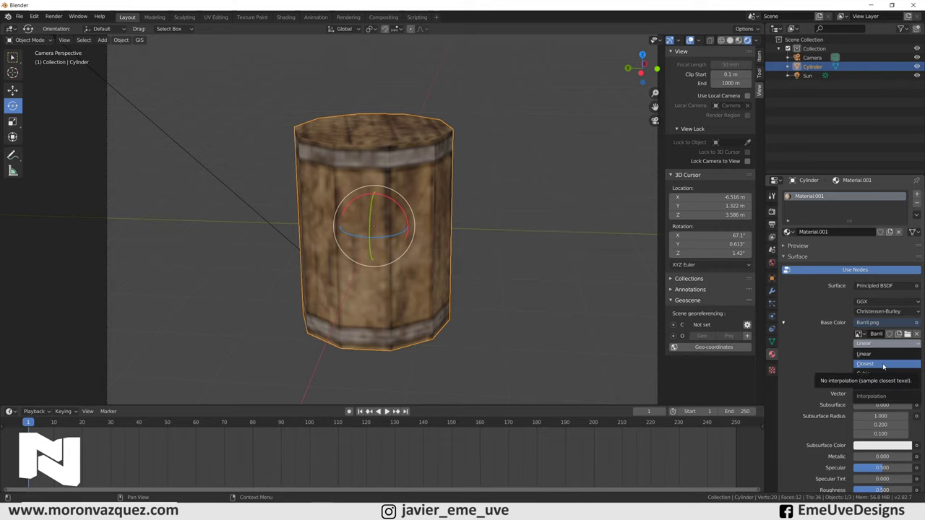
{"action": "left_click", "coordinate": [883, 365]}
Orbit around the barrel to inspect the pixelated wood, then return to camera view.
{"action": "middle_click_drag", "start_coordinate": [499, 293], "coordinate": [488, 289]}
{"action": "scroll", "coordinate": [488, 286], "scroll_direction": "up", "scroll_amount": 1}
{"action": "scroll", "coordinate": [483, 283], "scroll_direction": "up", "scroll_amount": 3}
{"action": "scroll", "coordinate": [477, 287], "scroll_direction": "up", "scroll_amount": 3}
{"action": "scroll", "coordinate": [473, 306], "scroll_direction": "up", "scroll_amount": 2}
{"action": "mouse_move", "coordinate": [473, 310]}
{"action": "middle_mouse_down"}
{"action": "mouse_move", "coordinate": [441, 310]}
{"action": "mouse_move", "coordinate": [466, 281]}
{"action": "mouse_move", "coordinate": [496, 306]}
{"action": "mouse_move", "coordinate": [511, 276]}
{"action": "mouse_move", "coordinate": [476, 267]}
{"action": "mouse_move", "coordinate": [480, 284]}
{"action": "middle_mouse_up"}
{"action": "scroll", "coordinate": [484, 282], "scroll_direction": "down", "scroll_amount": 2}
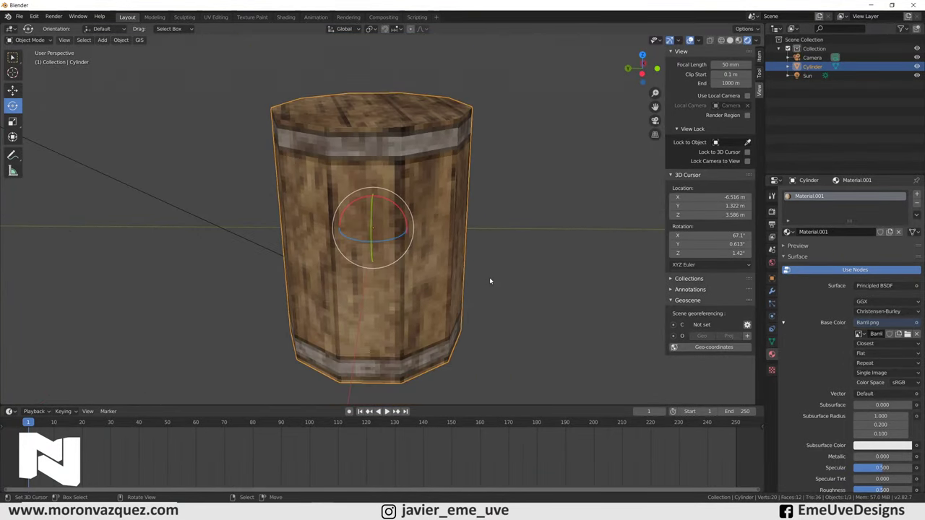
{"action": "key", "text": "KP_0"}
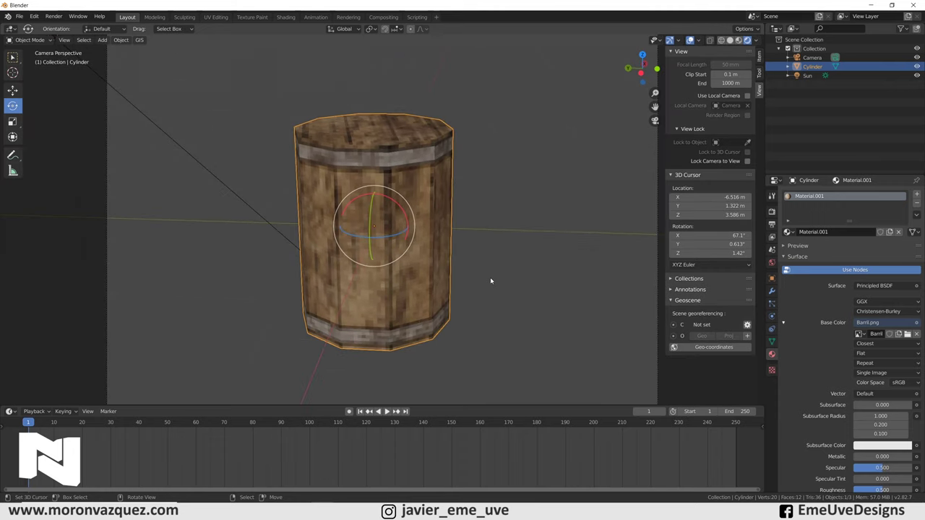
Render the barrel and enlarge the render window to inspect the blocky wood texture.
{"action": "left_click", "coordinate": [57, 17]}
{"action": "left_click", "coordinate": [65, 35]}
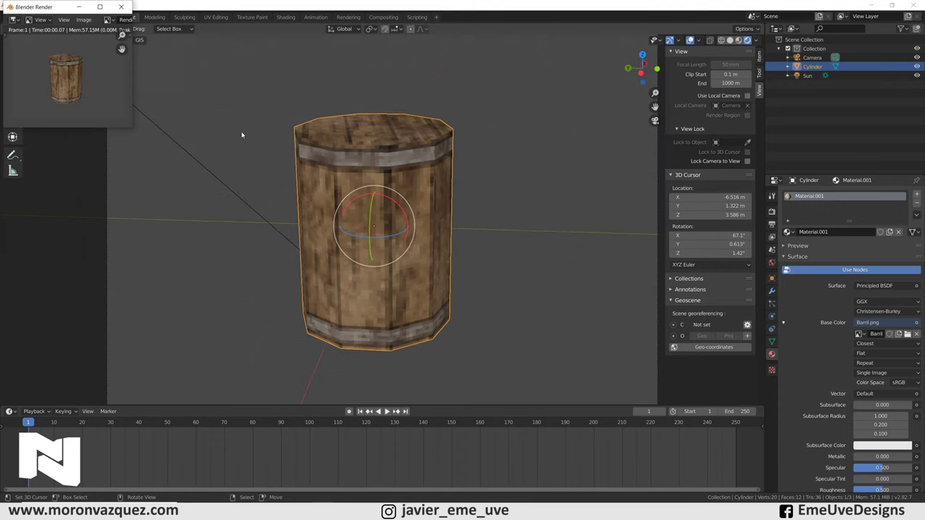
{"action": "left_click_drag", "start_coordinate": [55, 9], "coordinate": [242, 46]}
{"action": "left_click_drag", "start_coordinate": [318, 165], "coordinate": [646, 373]}
{"action": "scroll", "coordinate": [497, 275], "scroll_direction": "up", "scroll_amount": 6}
{"action": "scroll", "coordinate": [590, 143], "scroll_direction": "up", "scroll_amount": 1}
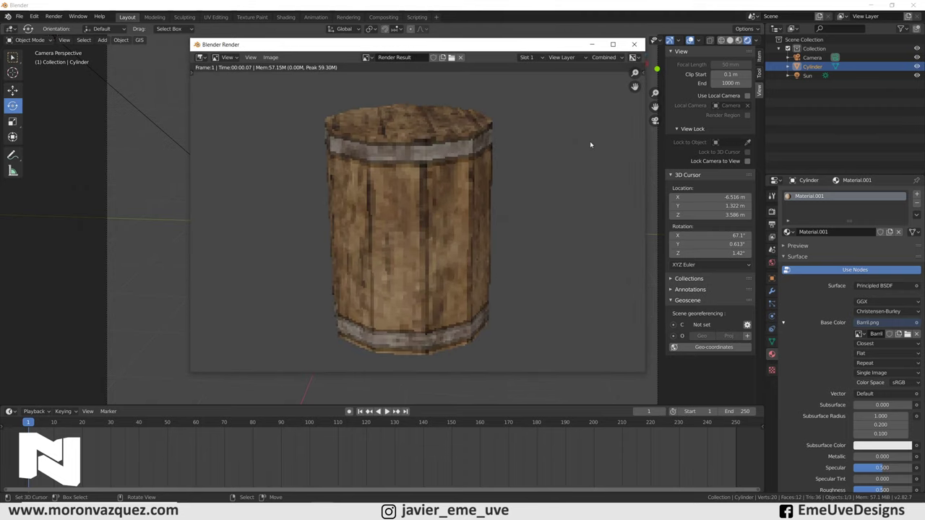
{"action": "left_click_drag", "start_coordinate": [433, 44], "coordinate": [374, 32]}
{"action": "left_click_drag", "start_coordinate": [585, 364], "coordinate": [768, 489]}
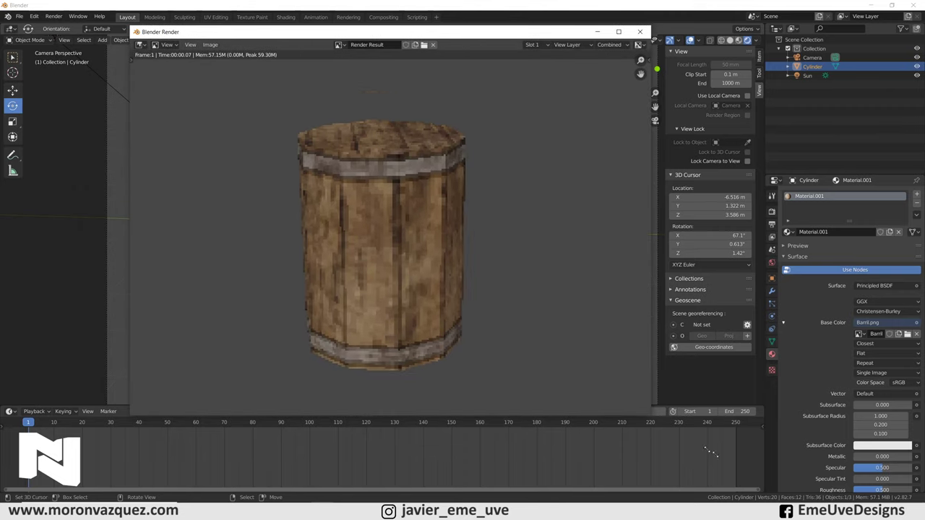
{"action": "scroll", "coordinate": [608, 392], "scroll_direction": "up", "scroll_amount": 1}
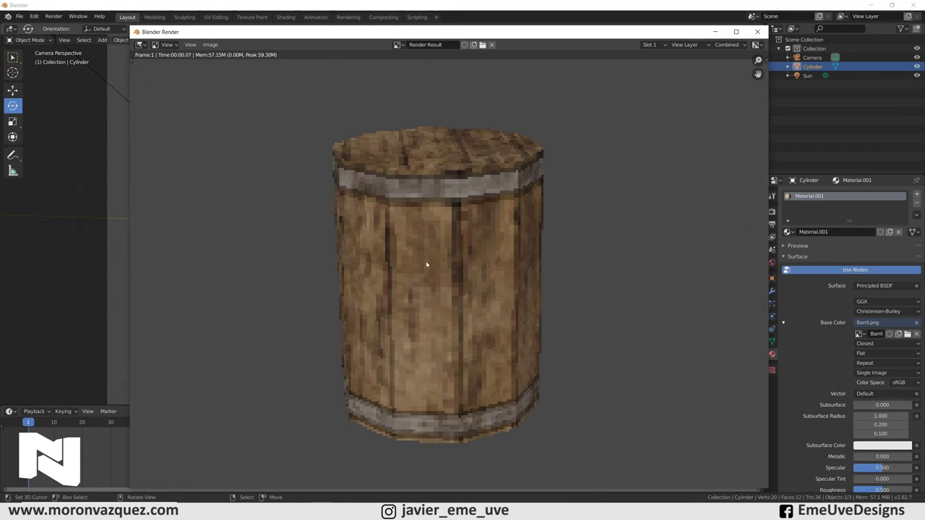
{"action": "left_click", "coordinate": [332, 514]}
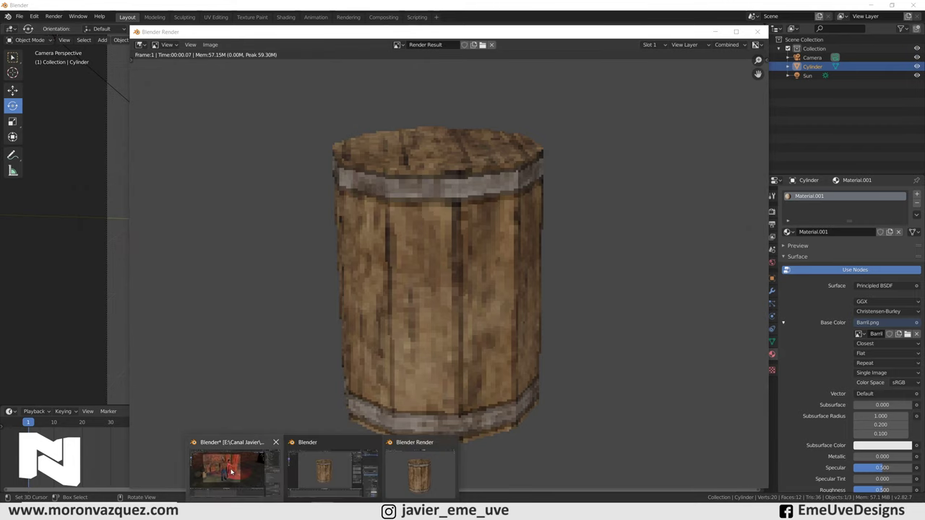
Bring the Escena 1.blend alley scene window forward and view it through the scene camera.
{"action": "left_click", "coordinate": [231, 472]}
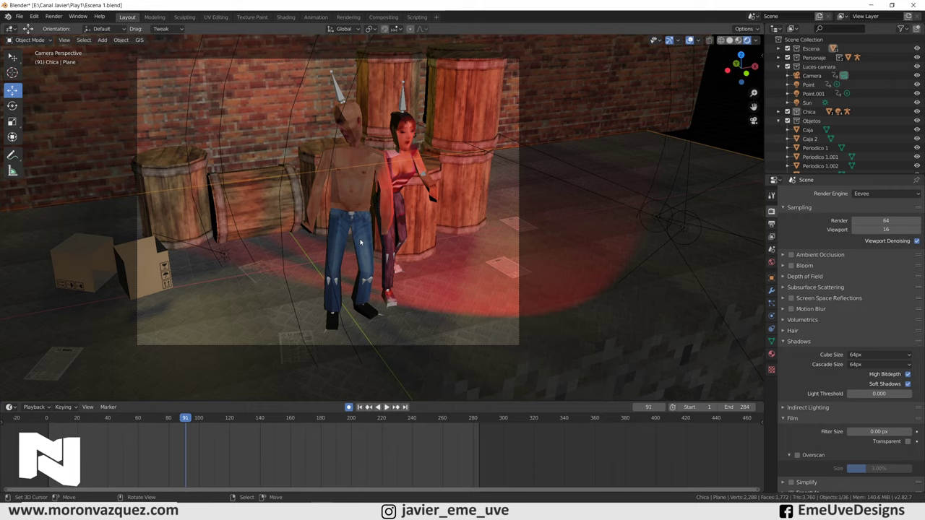
{"action": "middle_click_drag", "start_coordinate": [360, 243], "coordinate": [357, 241]}
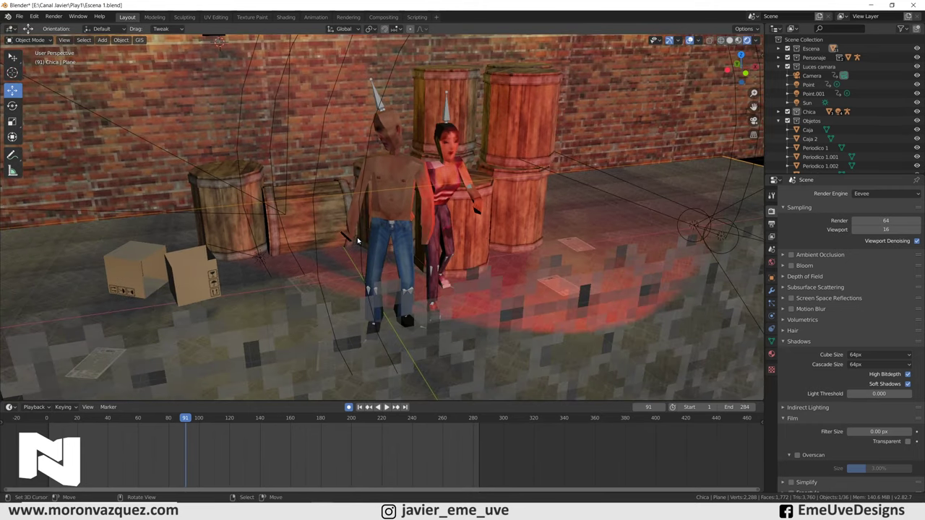
{"action": "key", "text": "KP_0"}
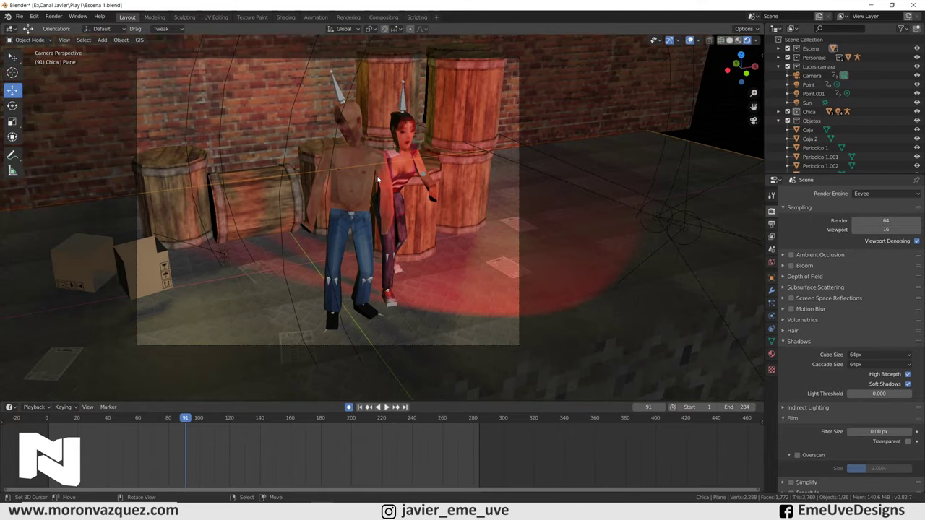
{"action": "scroll", "coordinate": [370, 184], "scroll_direction": "up", "scroll_amount": 4}
{"action": "scroll", "coordinate": [288, 142], "scroll_direction": "down", "scroll_amount": 4}
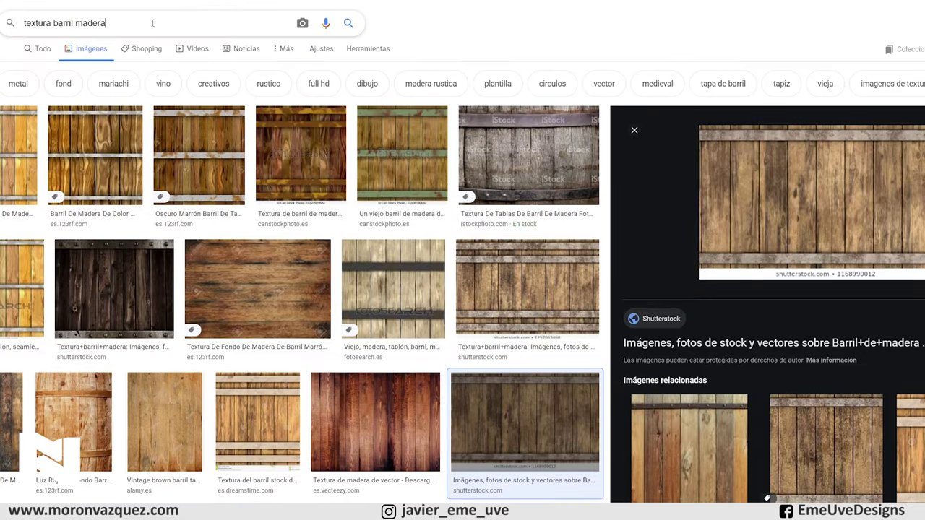
Search Google Images for 'suelo' in place of 'barril madera'.
{"action": "left_click_drag", "start_coordinate": [106, 23], "coordinate": [54, 23]}
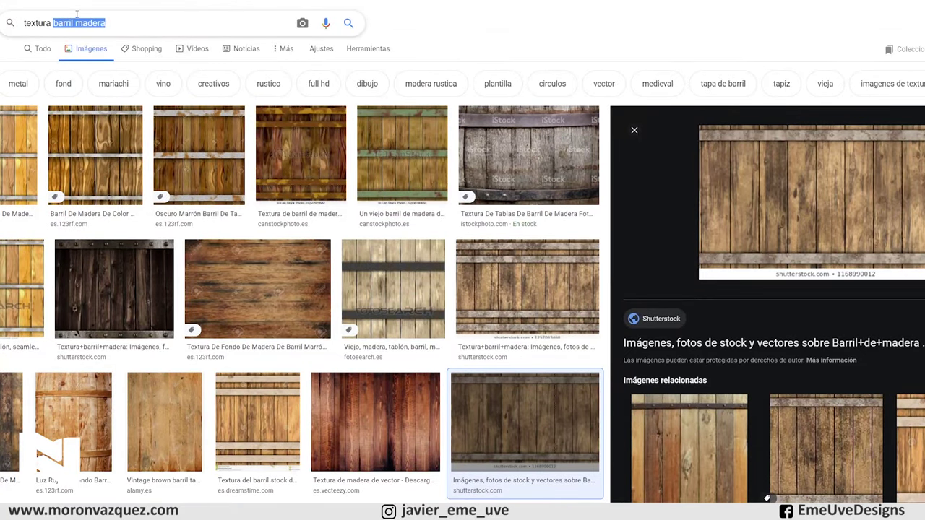
{"action": "type", "text": "suelo"}
{"action": "key", "text": "Return"}
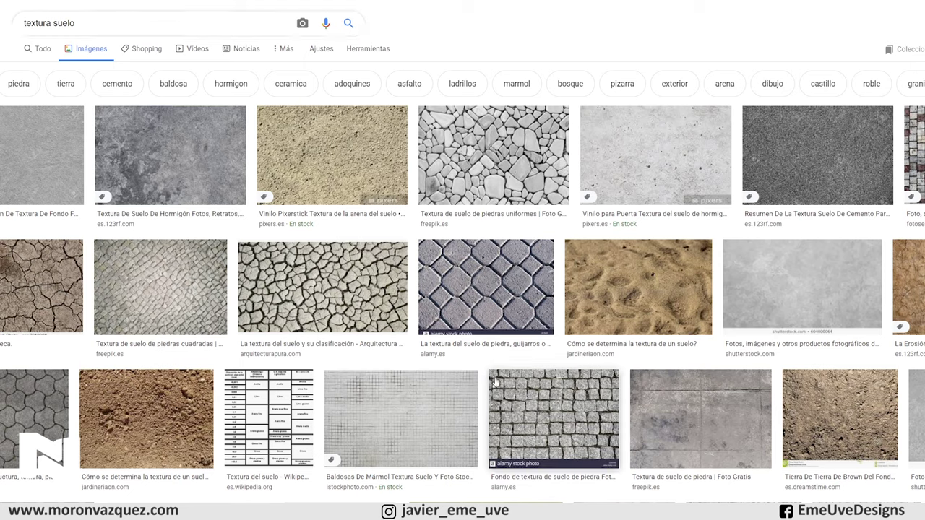
{"action": "scroll", "coordinate": [325, 246], "scroll_direction": "down", "scroll_amount": 3}
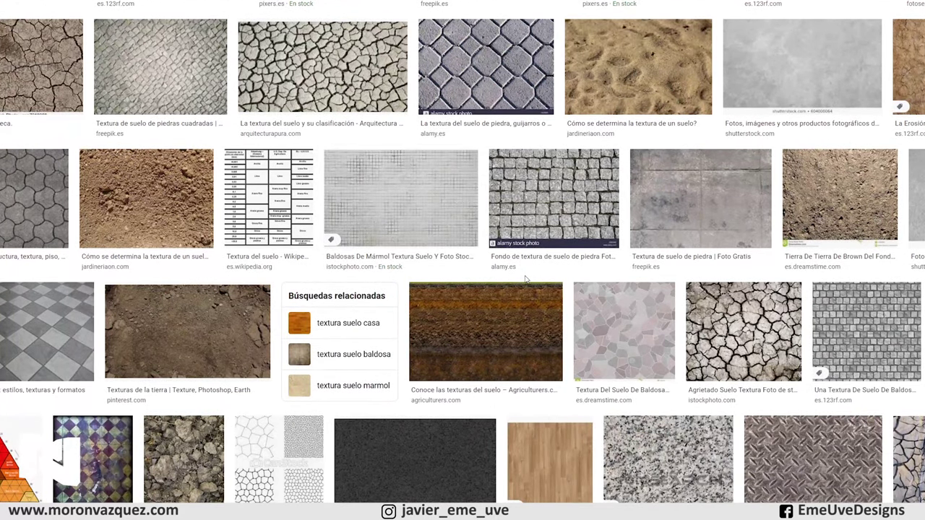
{"action": "scroll", "coordinate": [526, 282], "scroll_direction": "up", "scroll_amount": 2}
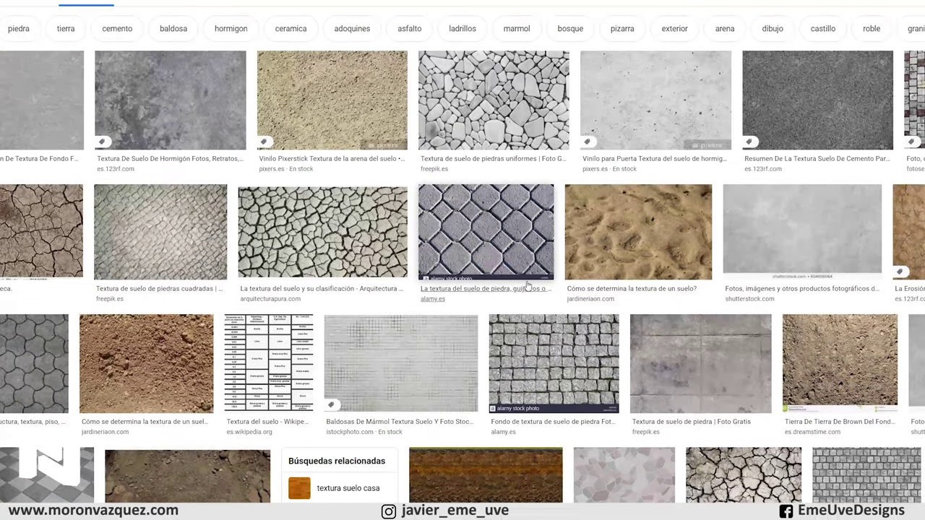
Preview the grey cement floor texture and copy the image.
{"action": "left_click", "coordinate": [315, 106]}
{"action": "right_click", "coordinate": [818, 134]}
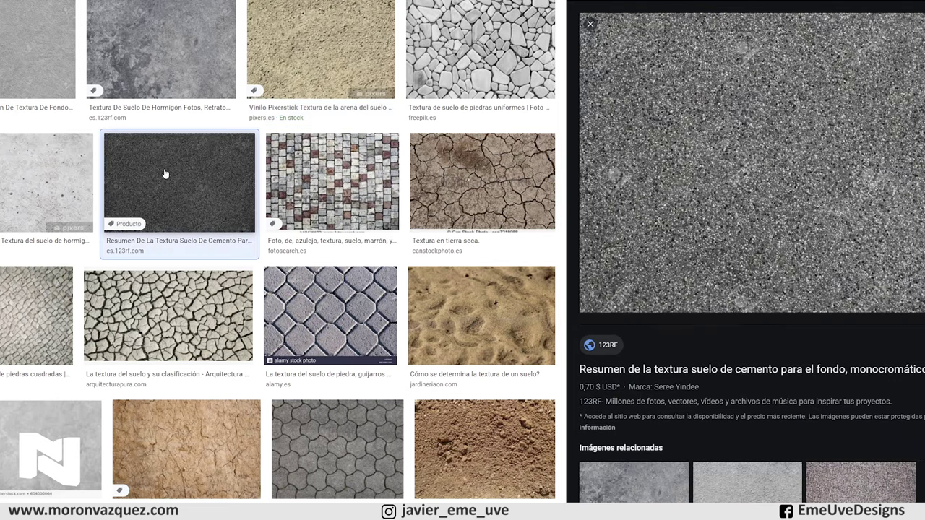
{"action": "left_click", "coordinate": [166, 173]}
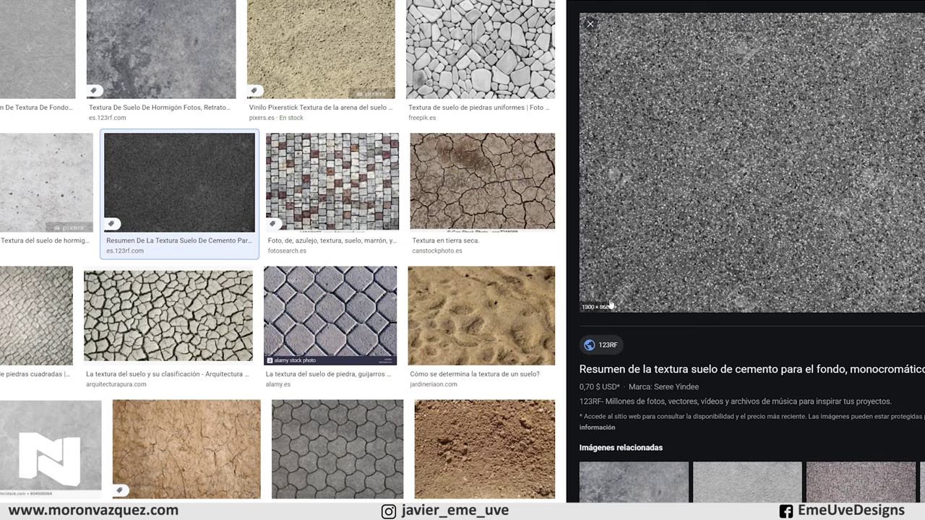
{"action": "right_click", "coordinate": [783, 136]}
{"action": "left_click", "coordinate": [869, 236]}
{"action": "right_click", "coordinate": [778, 142]}
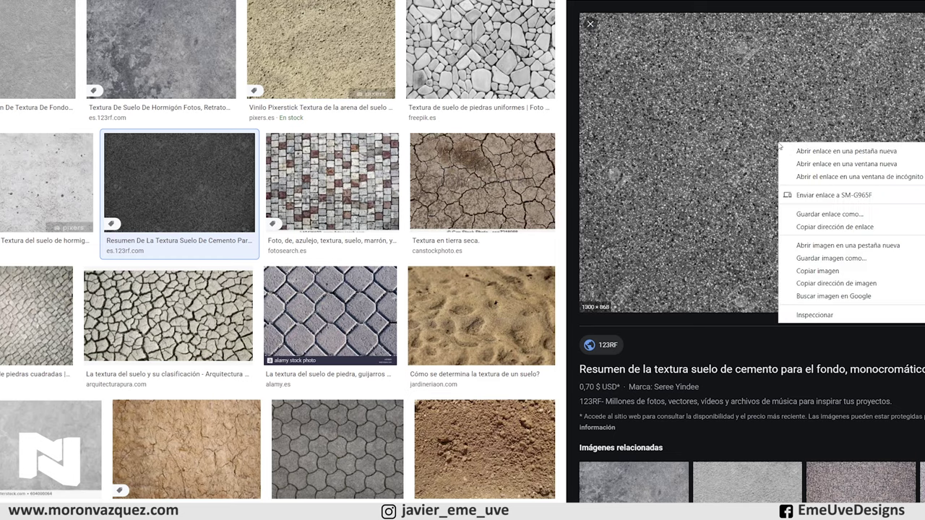
{"action": "left_click", "coordinate": [825, 272]}
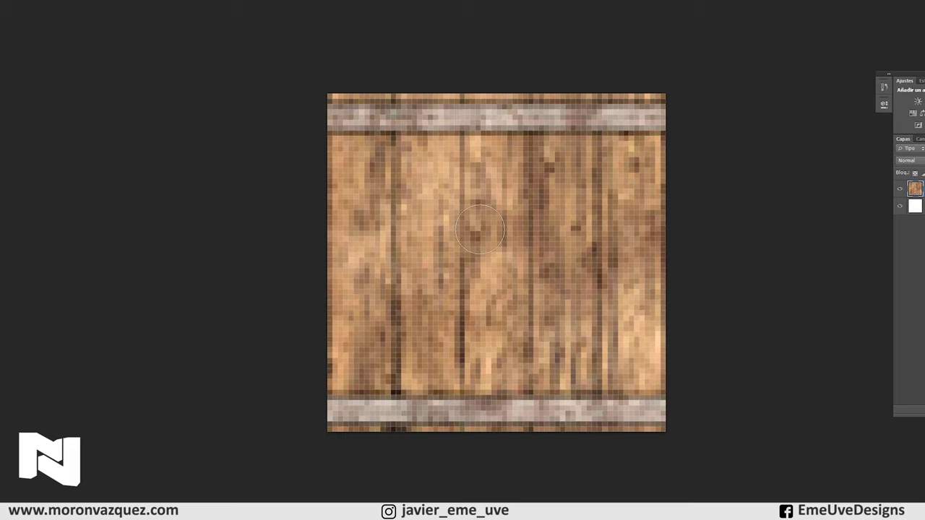
Create a new Photoshop document and paste the cement texture into it.
{"action": "left_click", "coordinate": [50, 4]}
{"action": "left_click", "coordinate": [29, 29]}
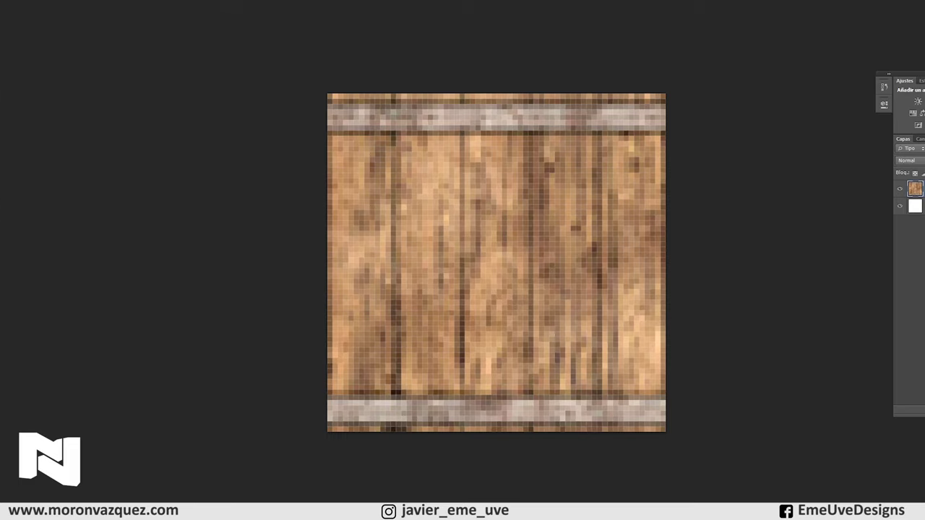
{"action": "left_click", "coordinate": [454, 132]}
{"action": "key", "text": "ctrl+v"}
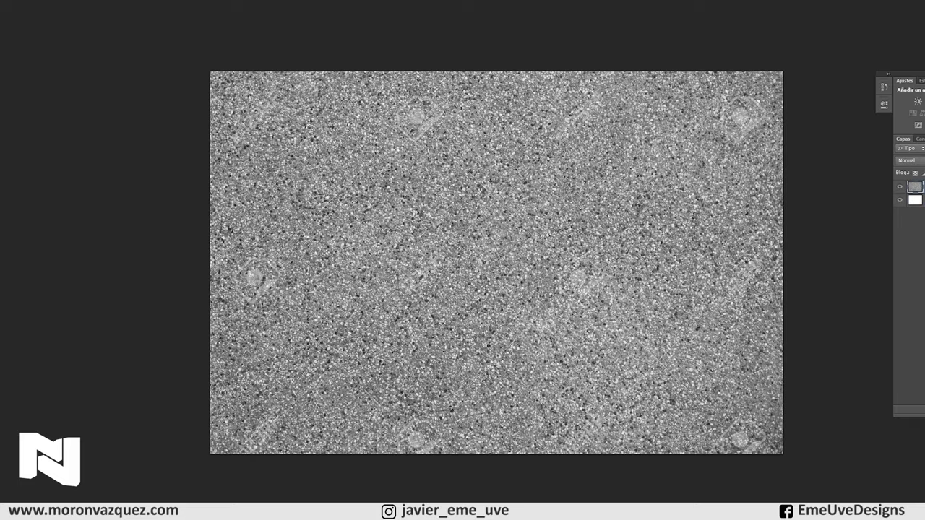
Resize the image to 96 × 64 pixels by setting its height to 64.
{"action": "left_click", "coordinate": [65, 4]}
{"action": "left_click", "coordinate": [71, 74]}
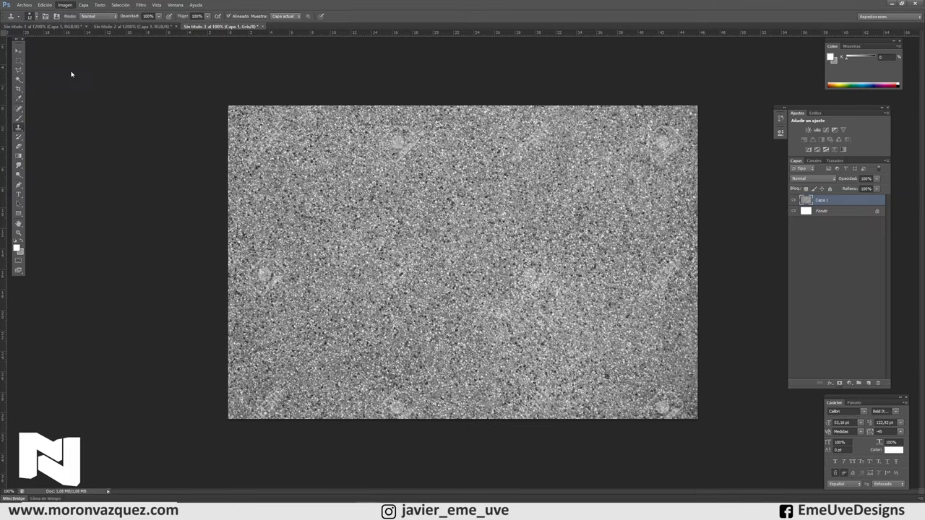
{"action": "key", "text": "Tab"}
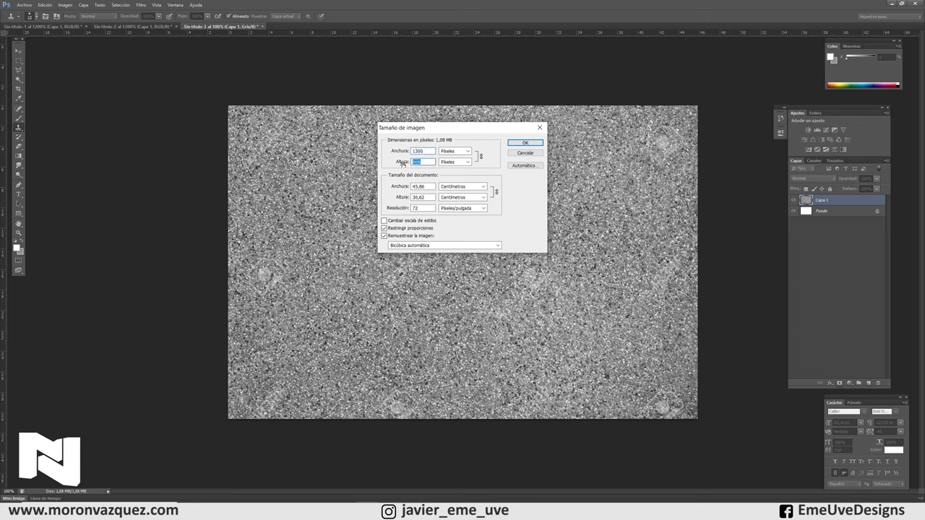
{"action": "type", "text": "64"}
{"action": "left_click", "coordinate": [524, 143]}
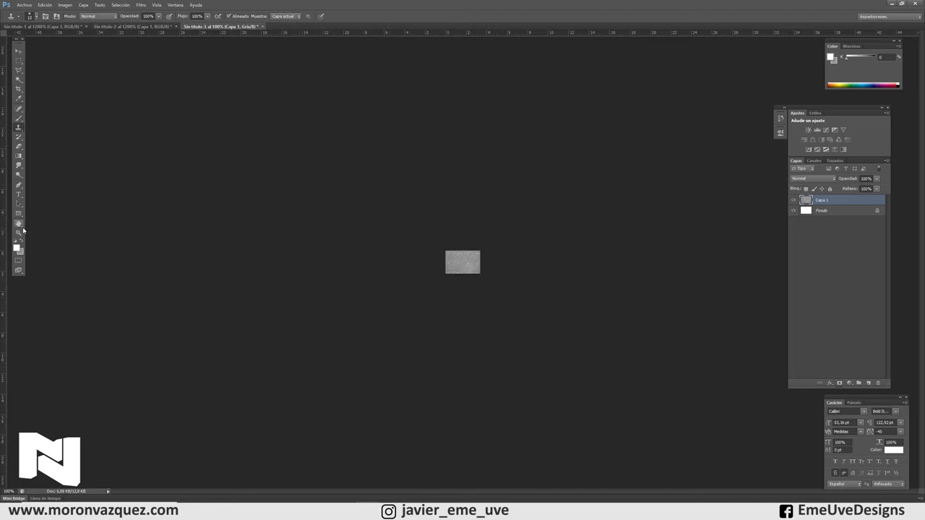
Zoom in on the small texture, select all of it, and switch to the Sin título-2 document.
{"action": "left_click", "coordinate": [22, 230]}
{"action": "left_click_drag", "start_coordinate": [463, 261], "coordinate": [468, 263]}
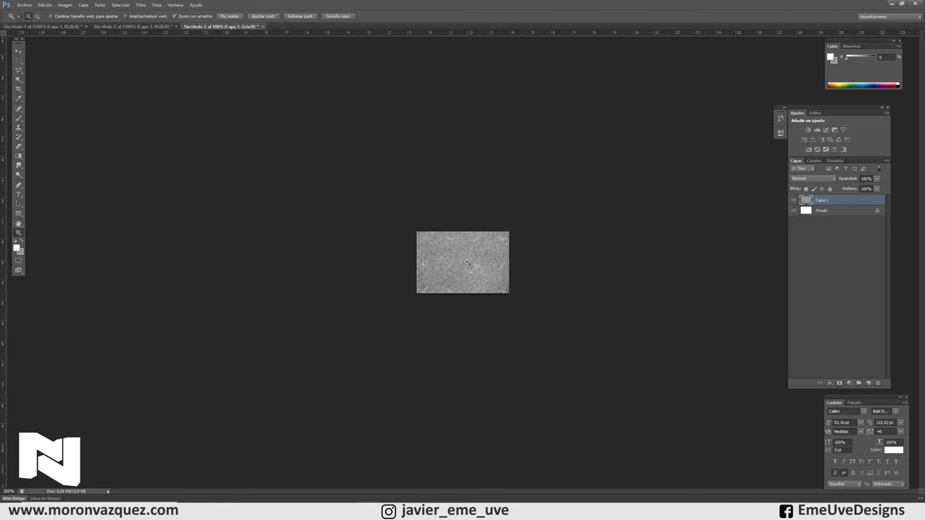
{"action": "left_click_drag", "start_coordinate": [468, 263], "coordinate": [467, 263]}
{"action": "left_click", "coordinate": [21, 64]}
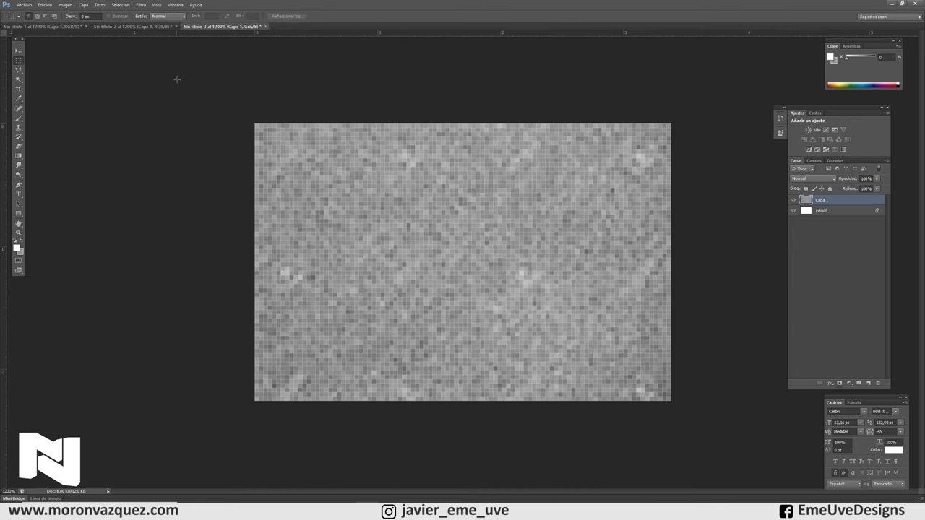
{"action": "key", "text": "ctrl+a"}
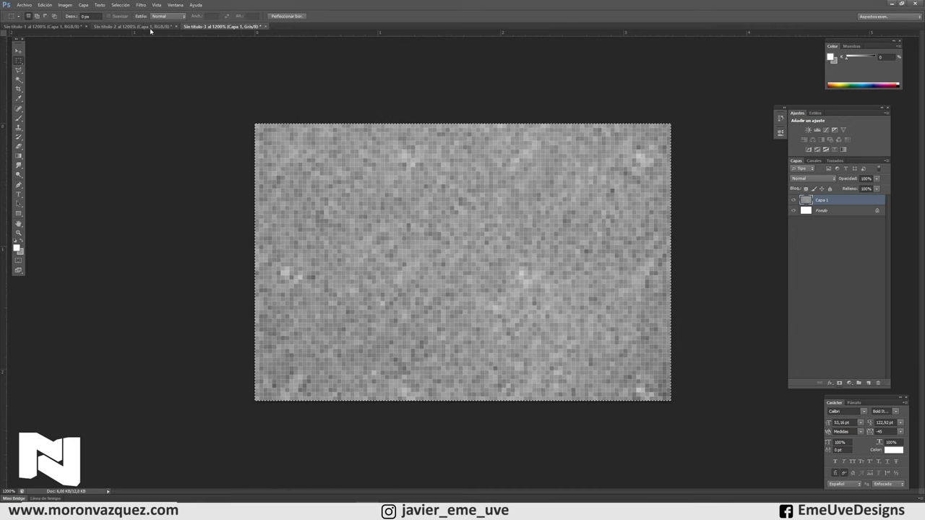
{"action": "left_click", "coordinate": [149, 27]}
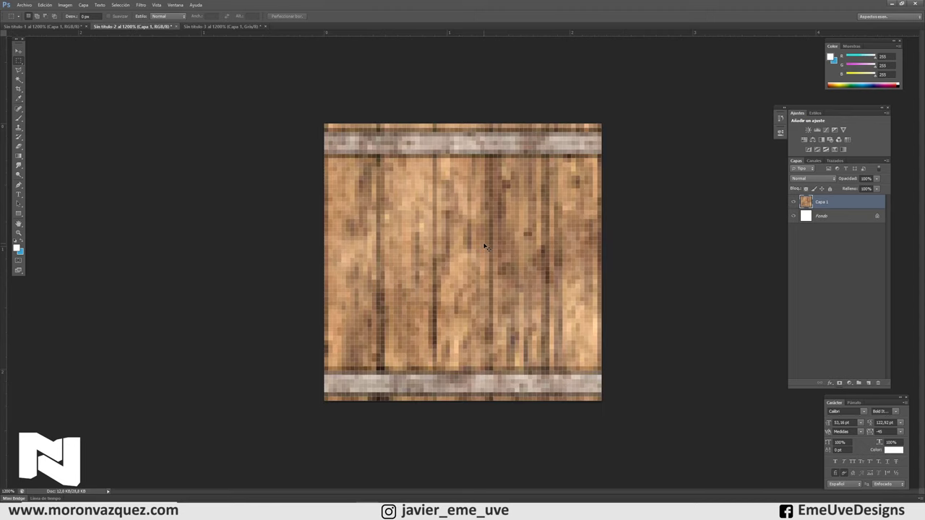
Paste the pixelated cement texture and save it as suelo.png in PNG format.
{"action": "key", "text": "ctrl+v"}
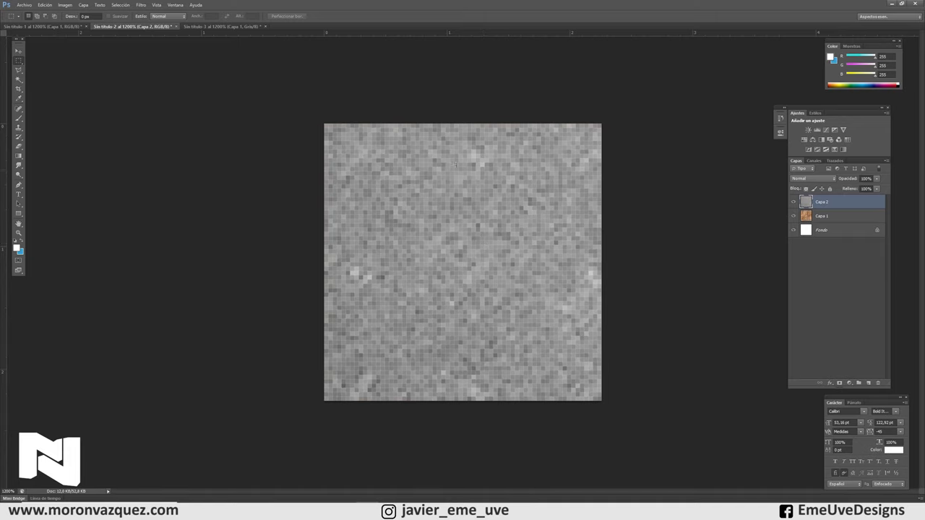
{"action": "left_click", "coordinate": [24, 5]}
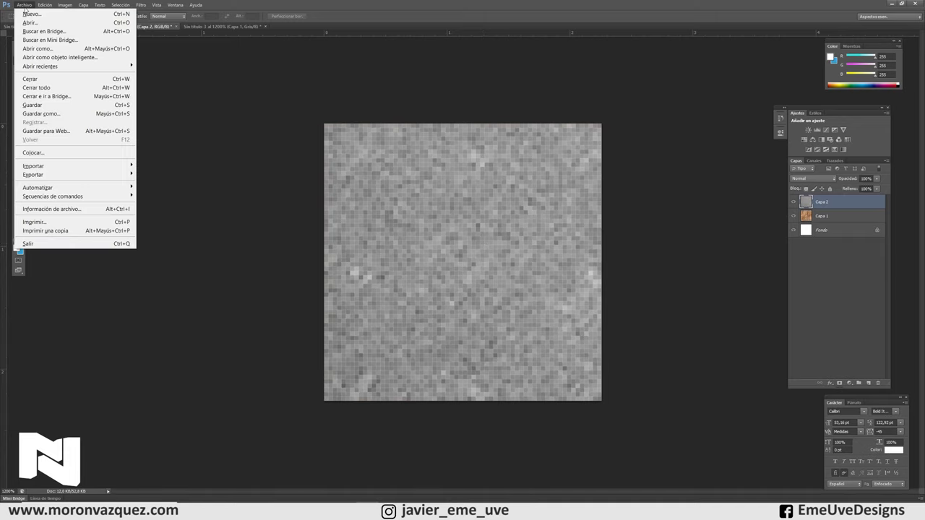
{"action": "left_click", "coordinate": [43, 116]}
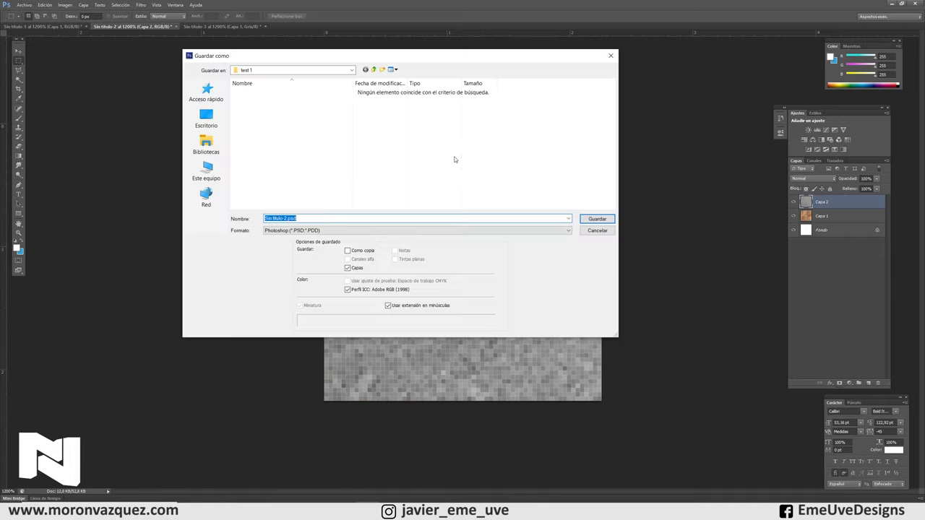
{"action": "left_click", "coordinate": [317, 229]}
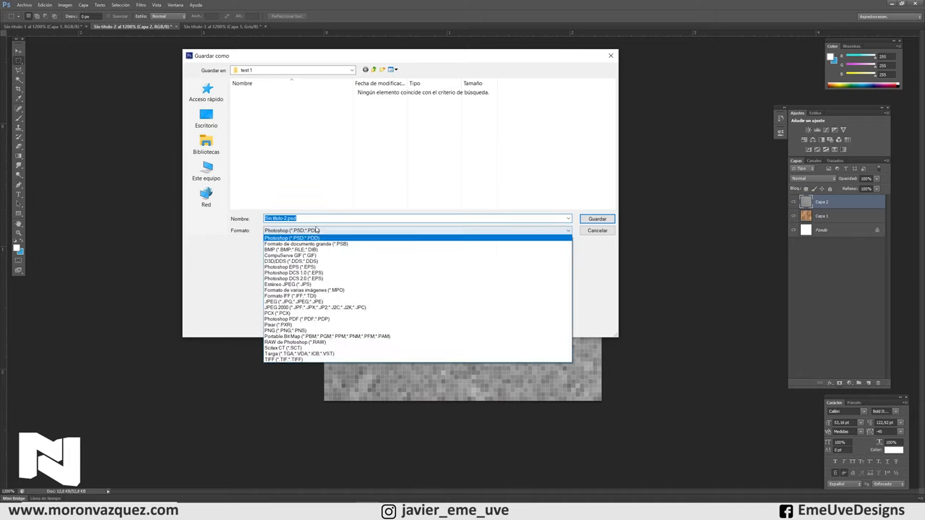
{"action": "left_click", "coordinate": [336, 332]}
{"action": "double_click", "coordinate": [301, 219]}
{"action": "type", "text": "suelo"}
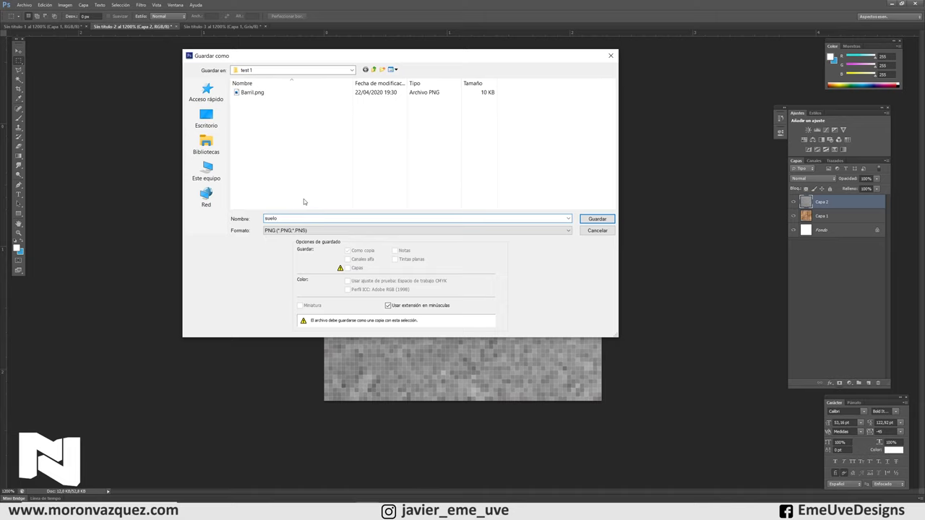
{"action": "left_click", "coordinate": [597, 219]}
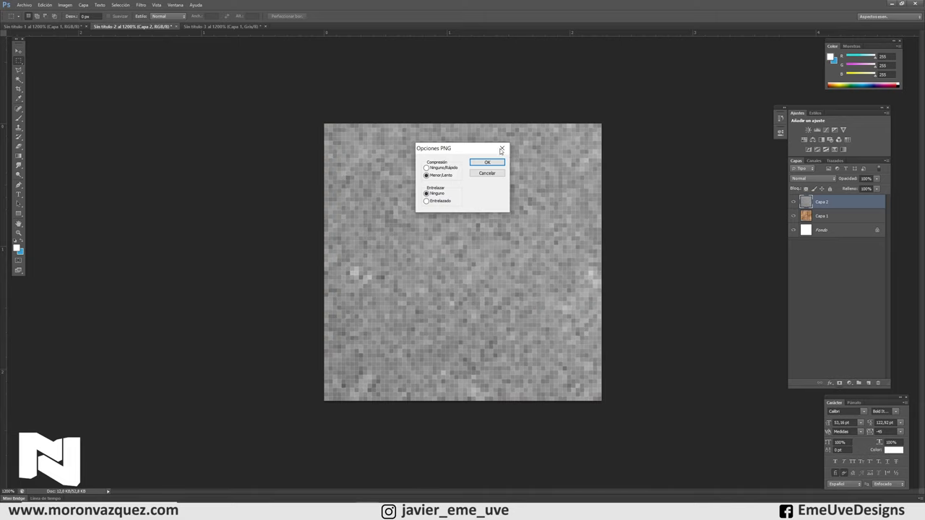
{"action": "left_click", "coordinate": [489, 162]}
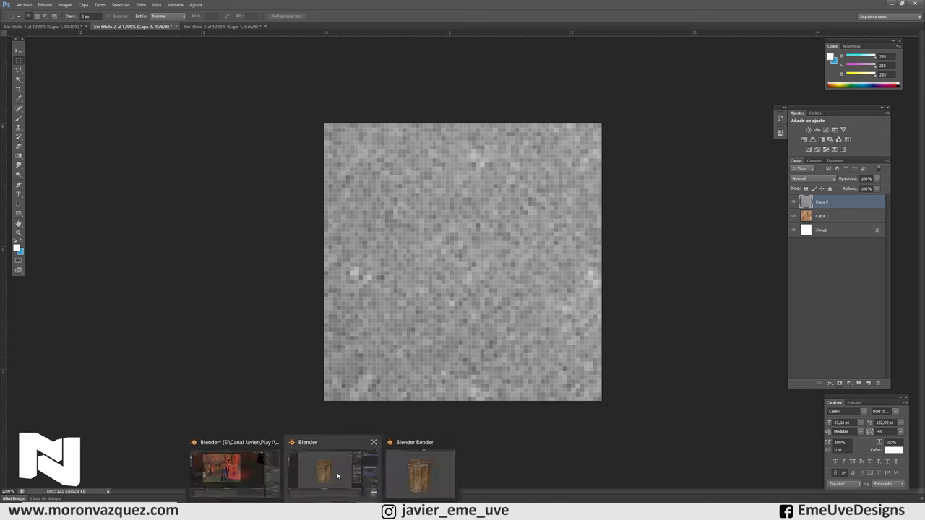
Return to Blender and close the barrel render preview.
{"action": "left_click", "coordinate": [334, 462]}
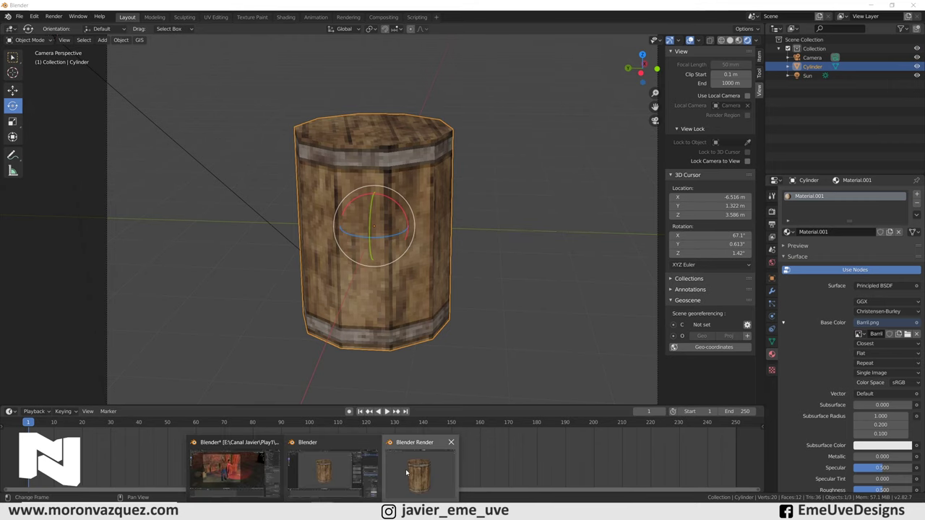
{"action": "left_click", "coordinate": [405, 469]}
{"action": "left_click", "coordinate": [757, 32]}
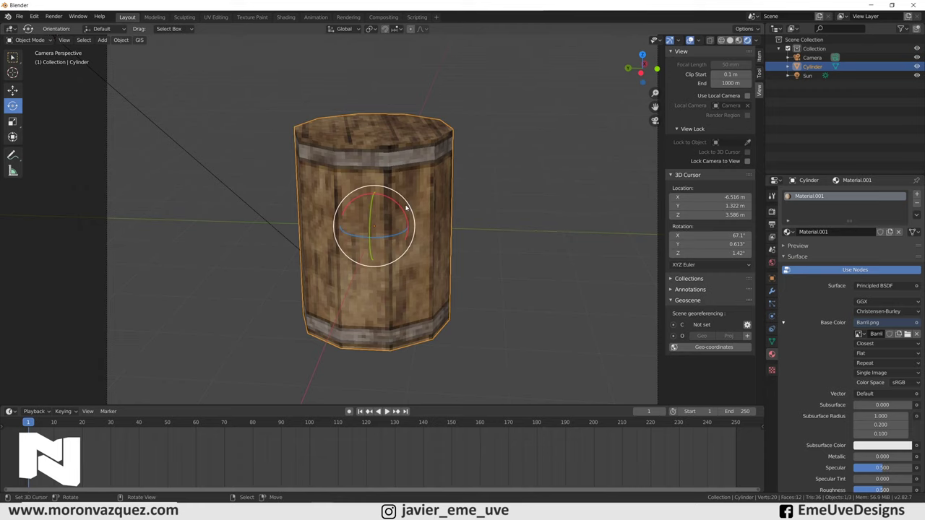
{"action": "scroll", "coordinate": [307, 226], "scroll_direction": "down", "scroll_amount": 2}
{"action": "middle_click_drag", "start_coordinate": [307, 226], "coordinate": [378, 217]}
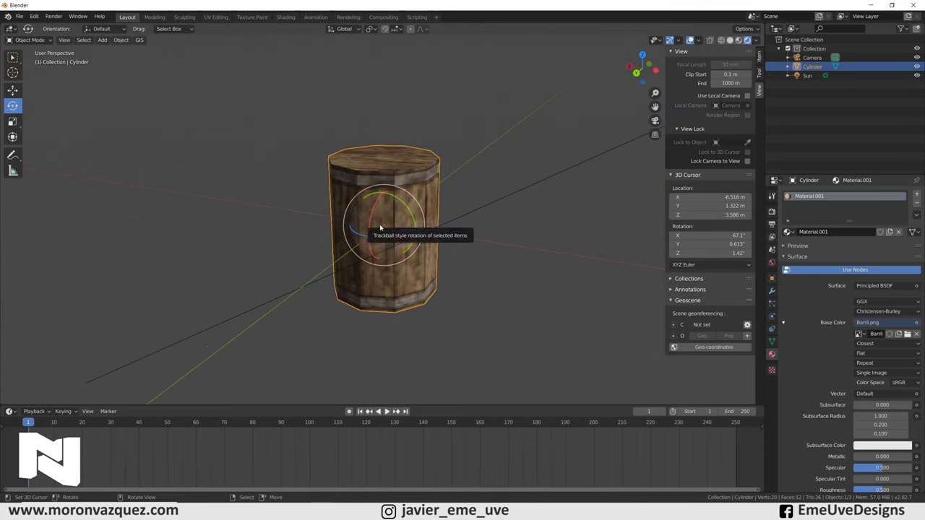
Add a plane at the world origin and scale it to 3.657.
{"action": "key", "text": "shift+a"}
{"action": "mouse_move", "coordinate": [344, 99]}
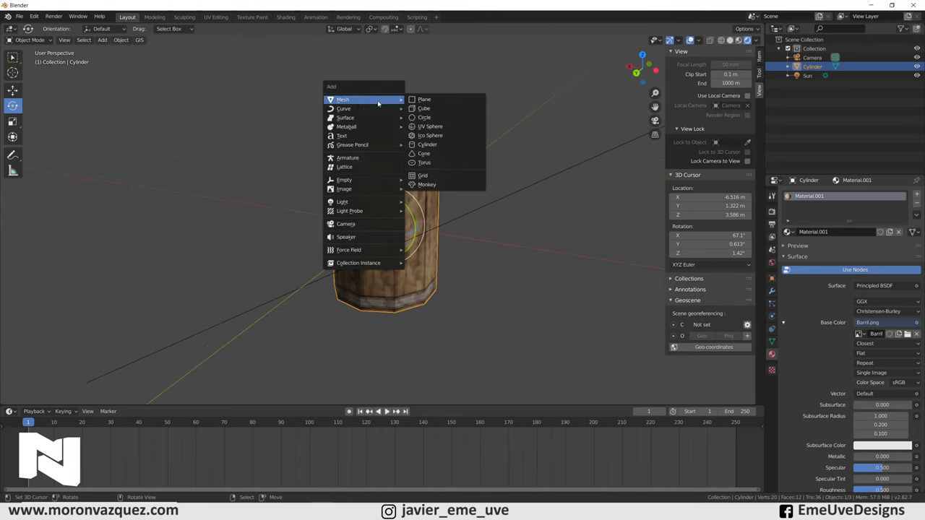
{"action": "left_click", "coordinate": [426, 102]}
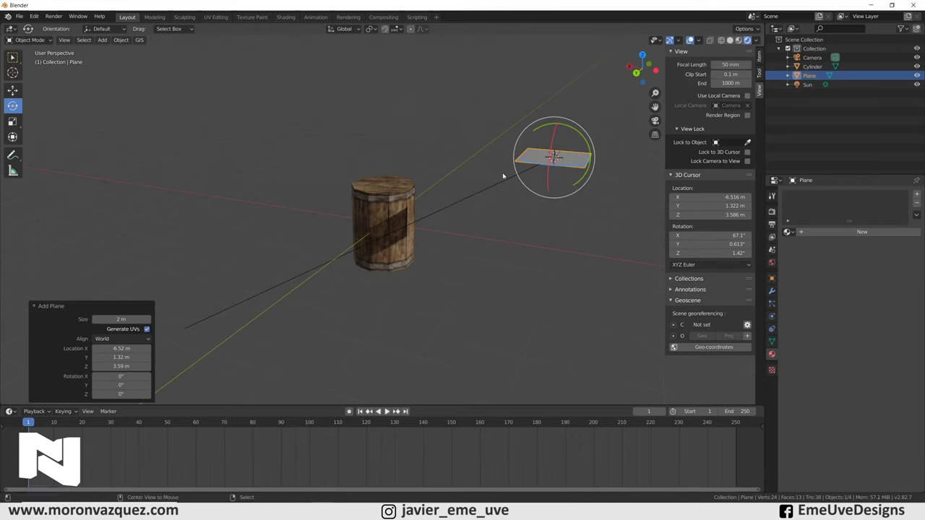
{"action": "key", "text": "alt+g"}
{"action": "key", "text": "s"}
{"action": "left_click", "coordinate": [629, 318]}
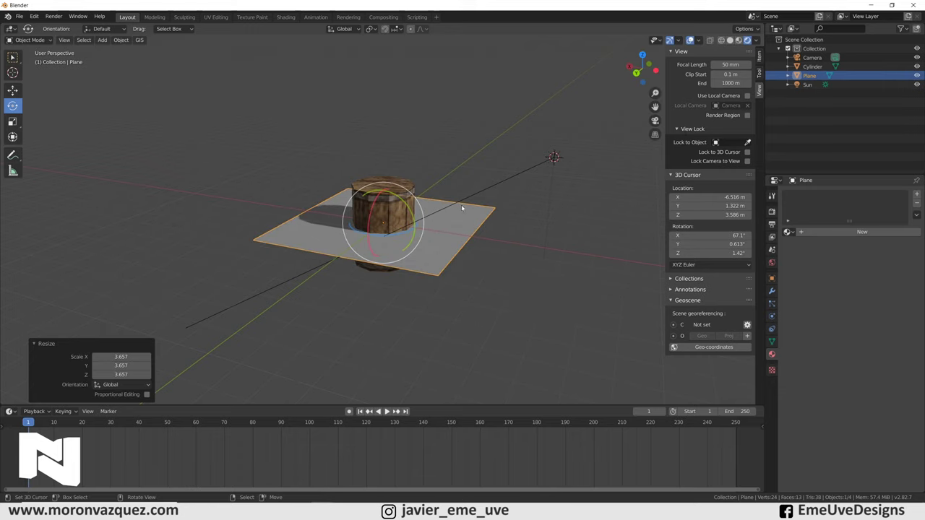
Raise the barrel 1.57 m along Z so it stands on the floor plane.
{"action": "left_click", "coordinate": [383, 199]}
{"action": "left_click", "coordinate": [12, 90]}
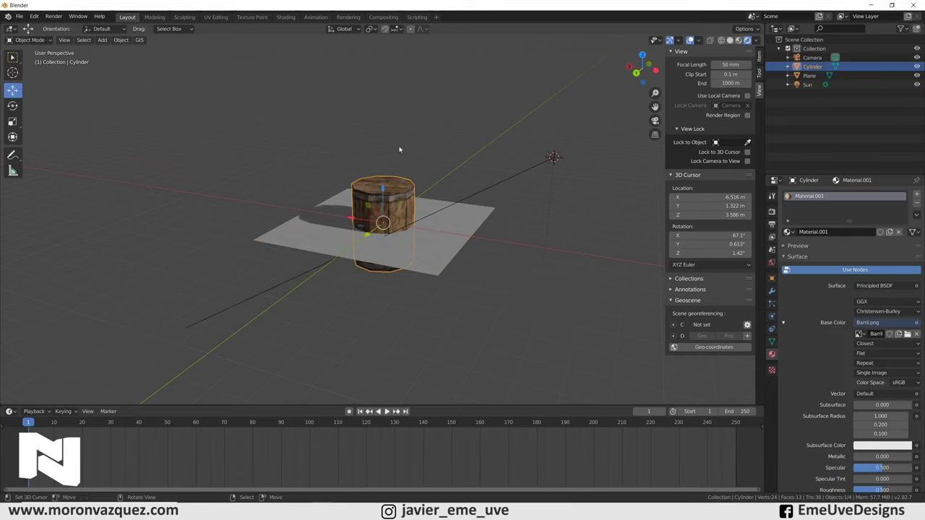
{"action": "left_click_drag", "start_coordinate": [383, 192], "coordinate": [385, 151]}
{"action": "mouse_move", "coordinate": [404, 189]}
{"action": "middle_mouse_down"}
{"action": "mouse_move", "coordinate": [465, 201]}
{"action": "mouse_move", "coordinate": [394, 227]}
{"action": "middle_mouse_up"}
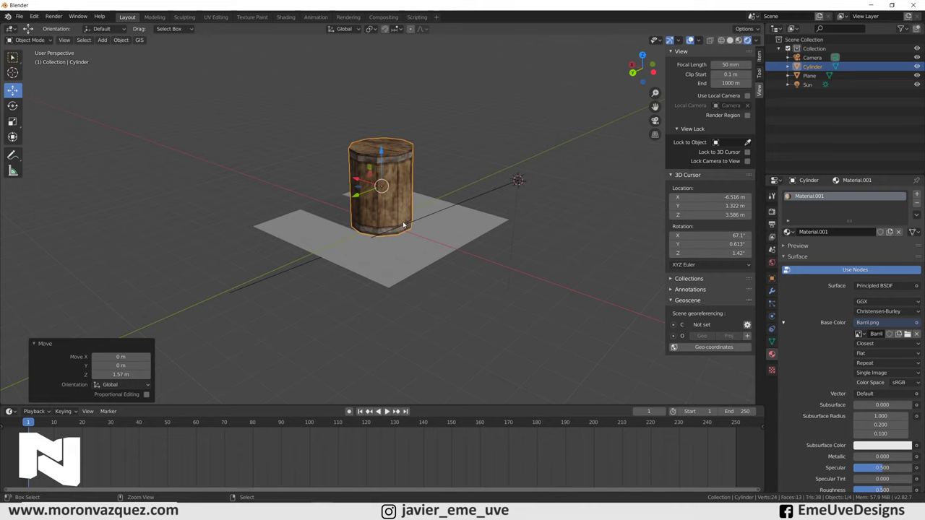
{"action": "left_click", "coordinate": [409, 248]}
{"action": "middle_click_drag", "start_coordinate": [523, 245], "coordinate": [506, 258]}
{"action": "scroll", "coordinate": [436, 251], "scroll_direction": "up", "scroll_amount": 3}
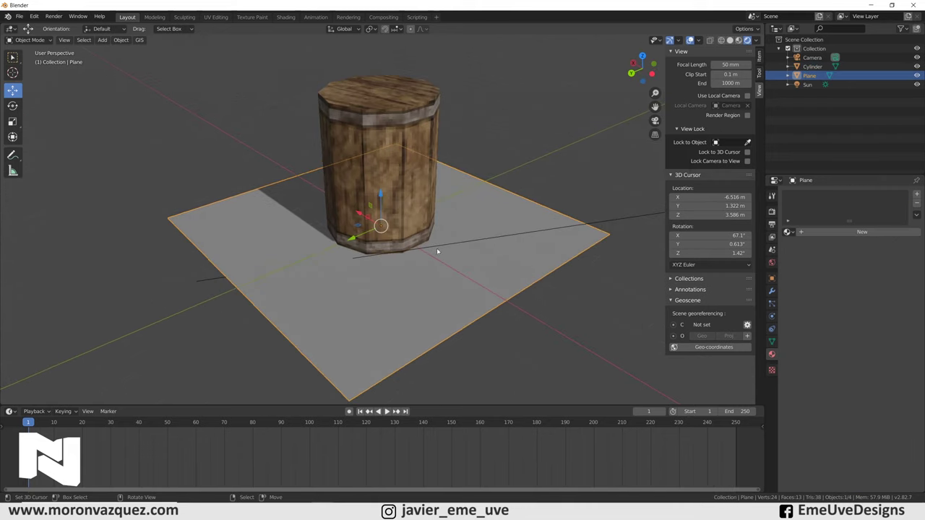
{"action": "middle_click_drag", "start_coordinate": [436, 251], "coordinate": [423, 242]}
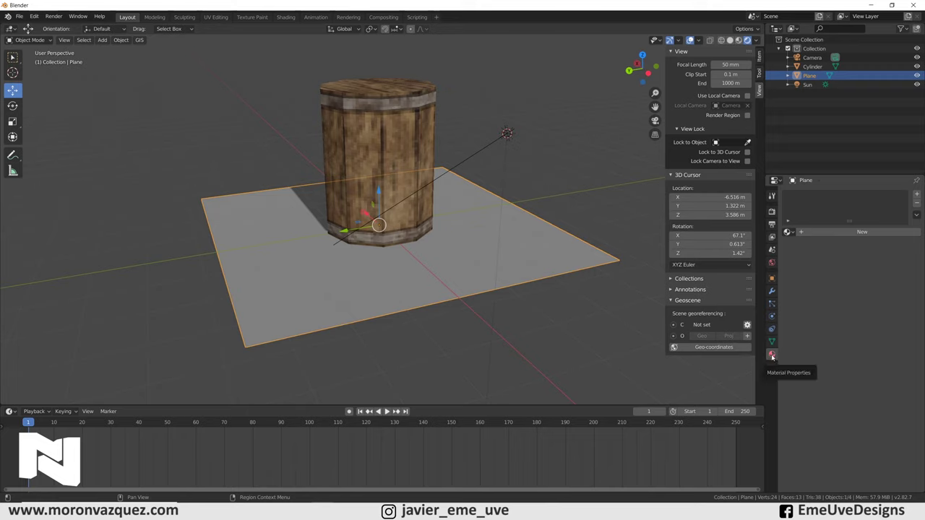
Give the plane a new material with suelo.png as its Base Color image texture.
{"action": "left_click", "coordinate": [839, 232]}
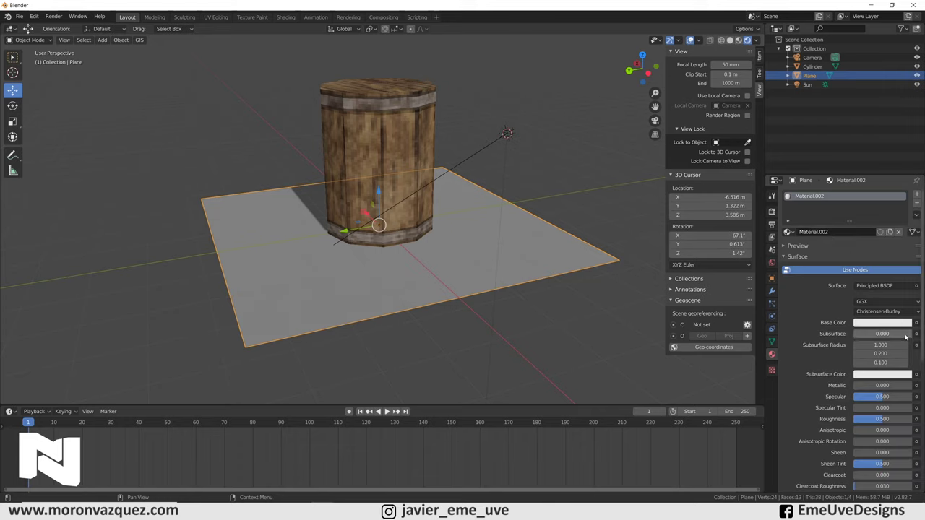
{"action": "left_click", "coordinate": [916, 322]}
{"action": "left_click", "coordinate": [744, 382]}
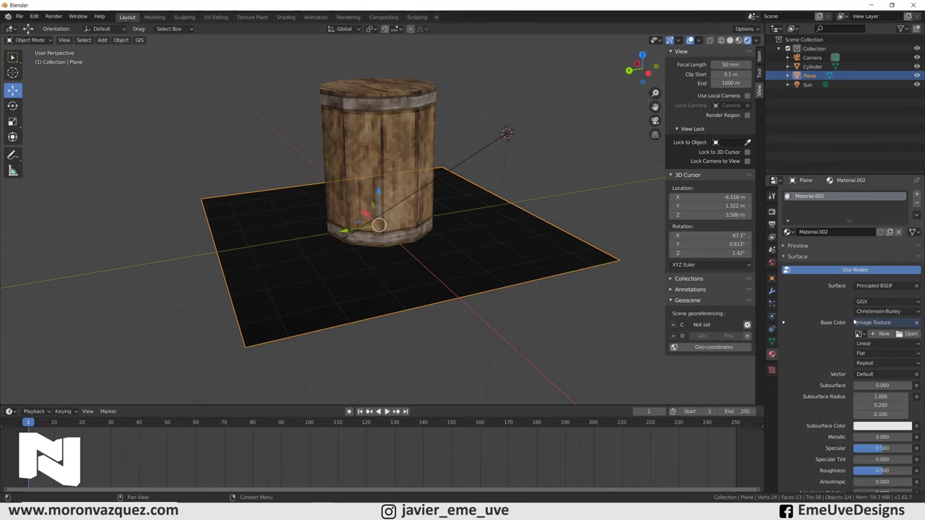
{"action": "left_click", "coordinate": [912, 334]}
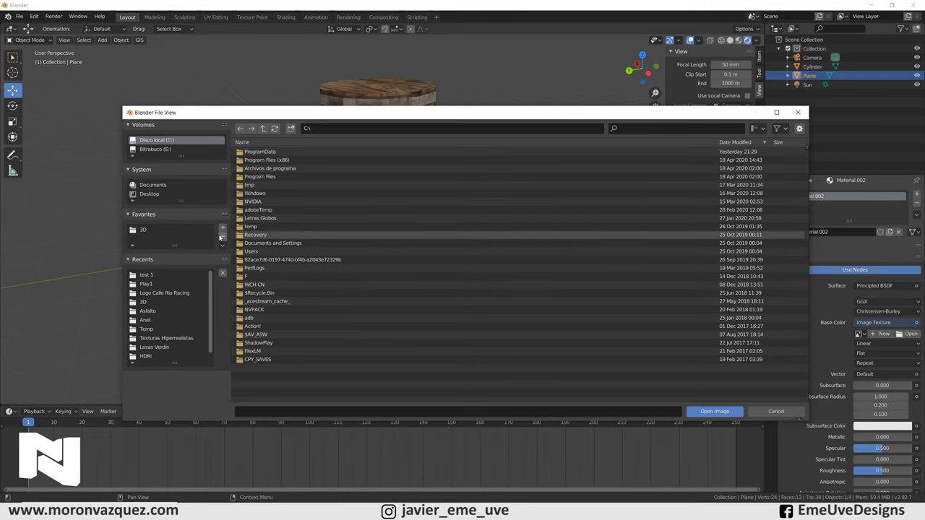
{"action": "left_click", "coordinate": [147, 276]}
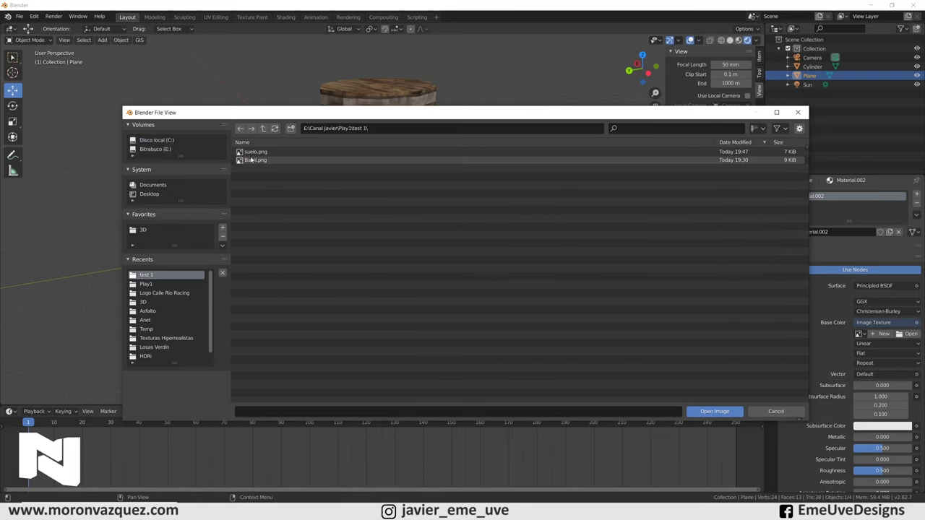
{"action": "left_click", "coordinate": [549, 151]}
{"action": "left_click", "coordinate": [723, 418]}
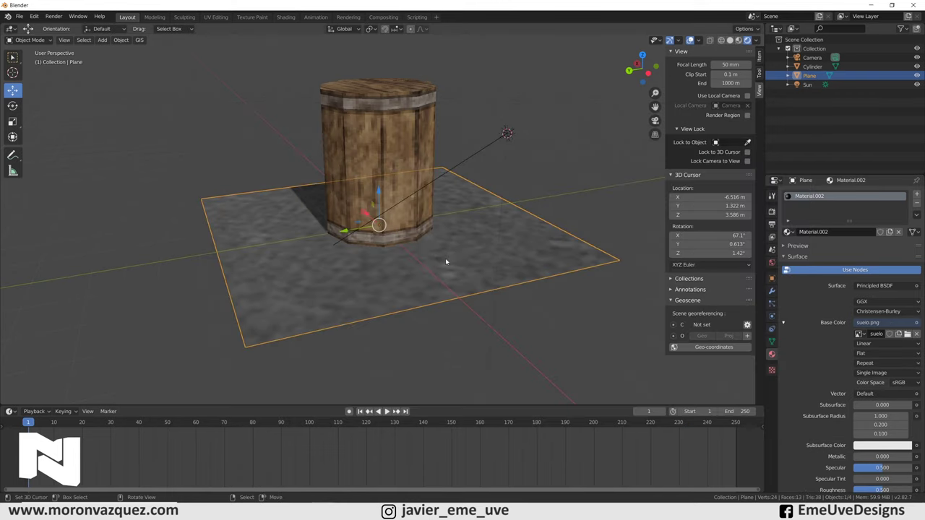
{"action": "scroll", "coordinate": [468, 263], "scroll_direction": "up", "scroll_amount": 2}
{"action": "scroll", "coordinate": [438, 287], "scroll_direction": "up", "scroll_amount": 5}
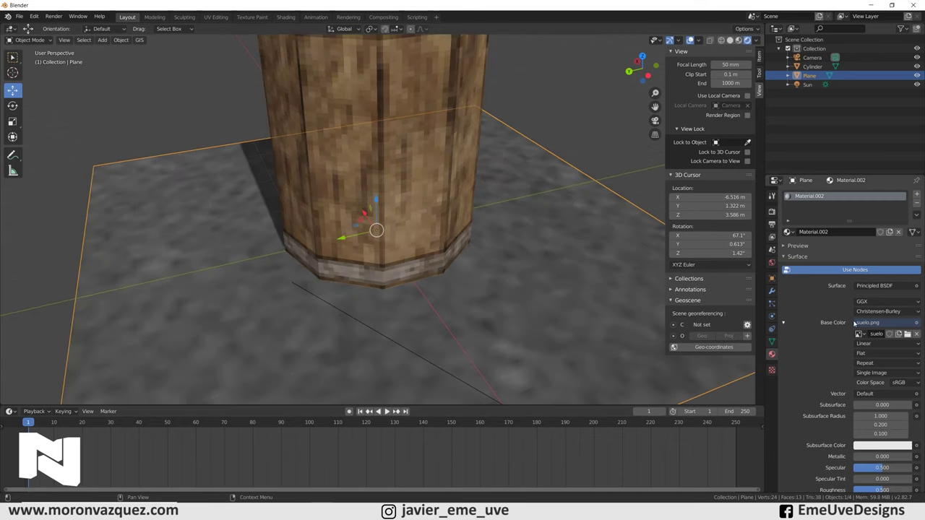
Set the floor texture's interpolation to Closest for crisp pixels.
{"action": "left_click", "coordinate": [868, 344]}
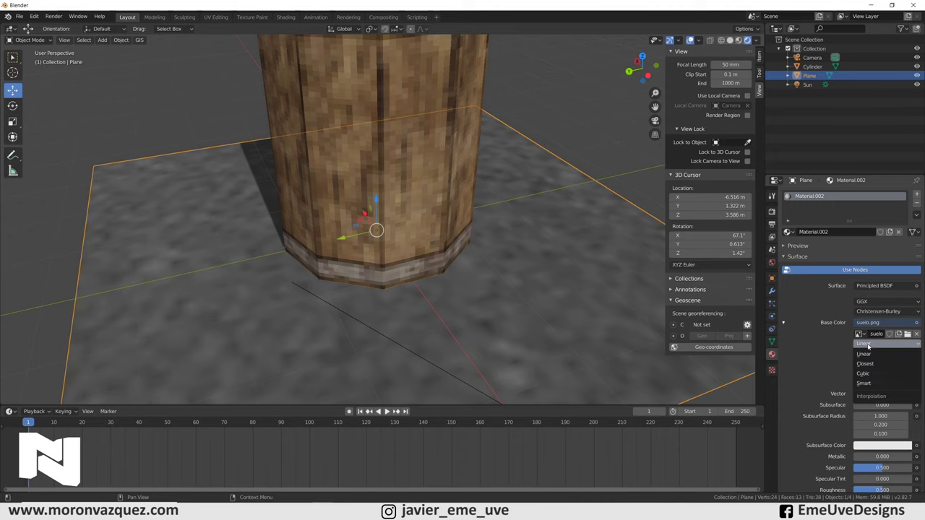
{"action": "left_click", "coordinate": [869, 355]}
{"action": "scroll", "coordinate": [514, 254], "scroll_direction": "down", "scroll_amount": 3}
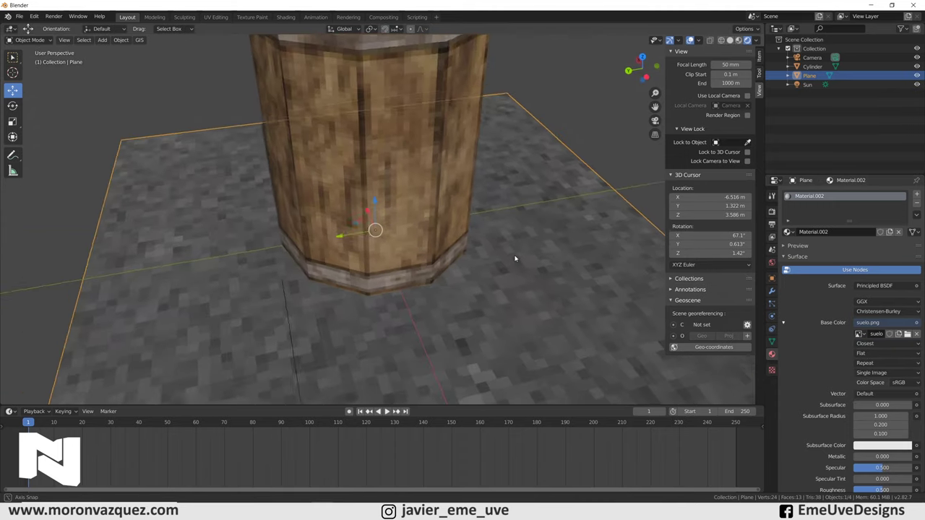
{"action": "scroll", "coordinate": [494, 250], "scroll_direction": "down", "scroll_amount": 2}
{"action": "middle_click_drag", "start_coordinate": [484, 237], "coordinate": [487, 242]}
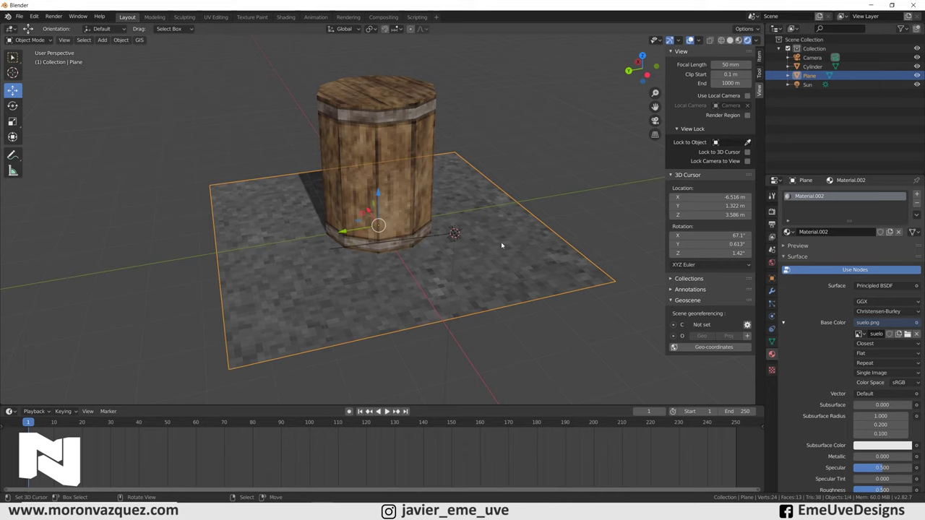
{"action": "scroll", "coordinate": [501, 246], "scroll_direction": "down", "scroll_amount": 3}
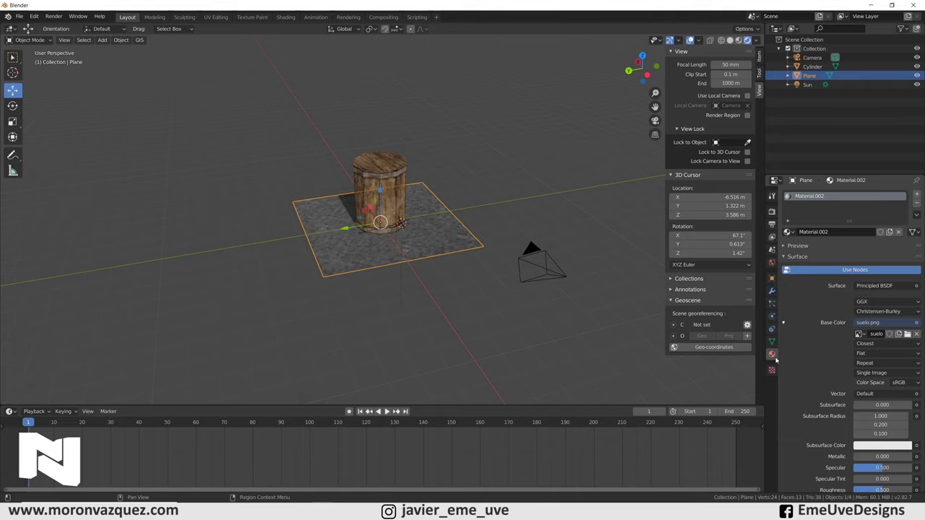
Add an Array modifier to the floor plane with Relative Offset X 1 and four tiles, and apply it.
{"action": "left_click", "coordinate": [771, 292]}
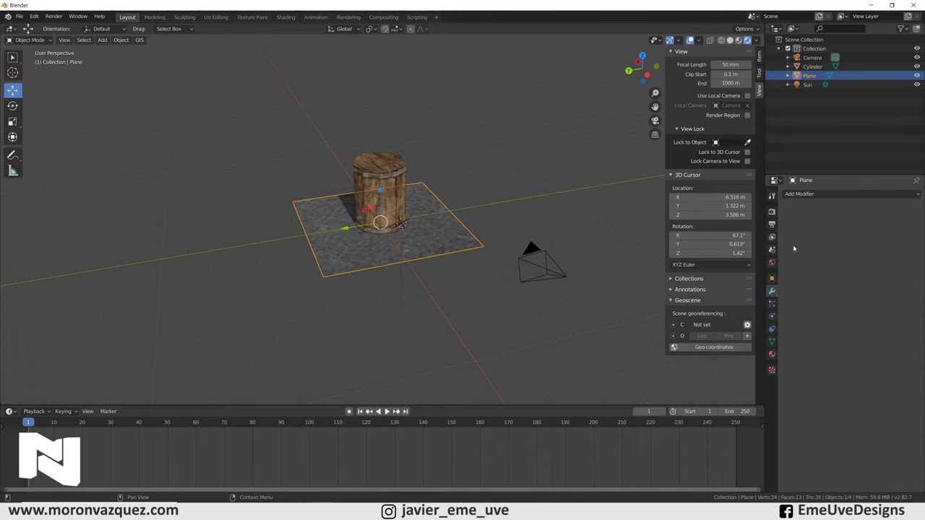
{"action": "left_click", "coordinate": [806, 196]}
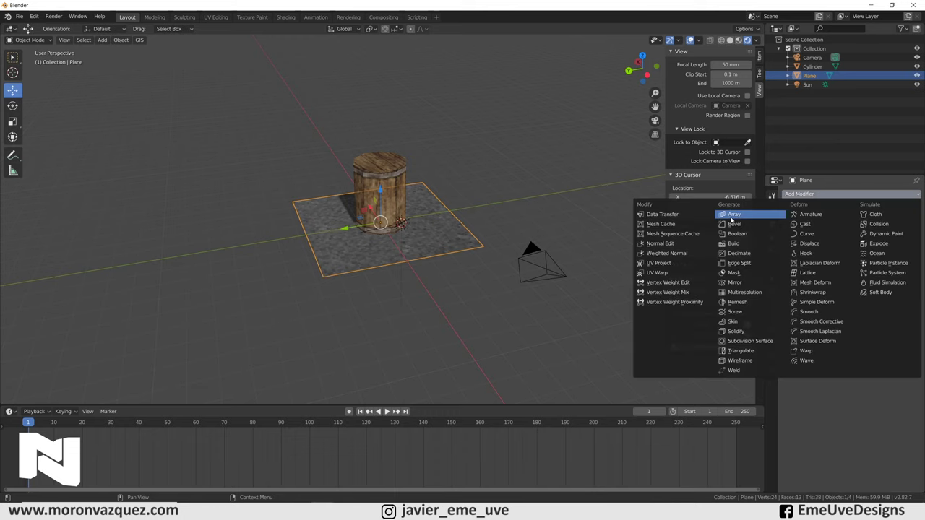
{"action": "left_click", "coordinate": [733, 215]}
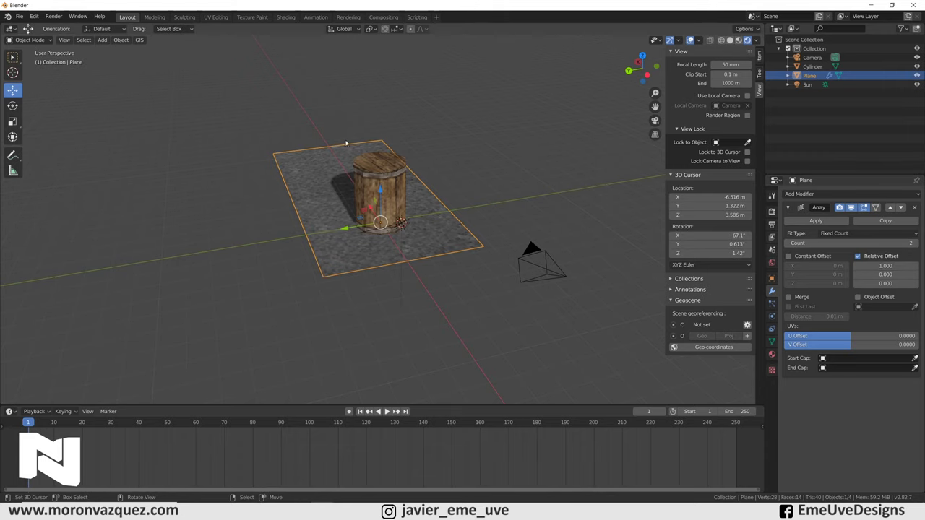
{"action": "mouse_move", "coordinate": [885, 266]}
{"action": "left_mouse_down"}
{"action": "mouse_move", "coordinate": [914, 266]}
{"action": "mouse_move", "coordinate": [884, 266]}
{"action": "left_mouse_up"}
{"action": "left_click", "coordinate": [883, 265]}
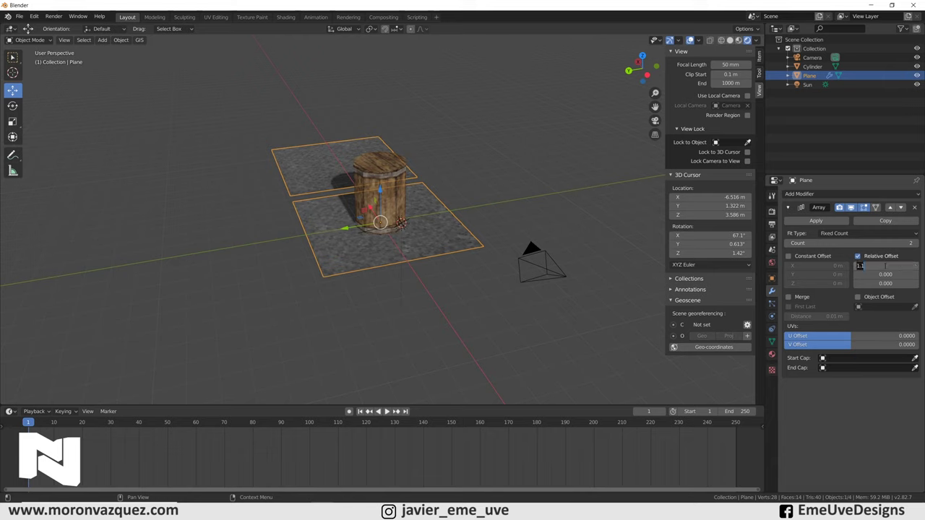
{"action": "type", "text": "1"}
{"action": "key", "text": "Return"}
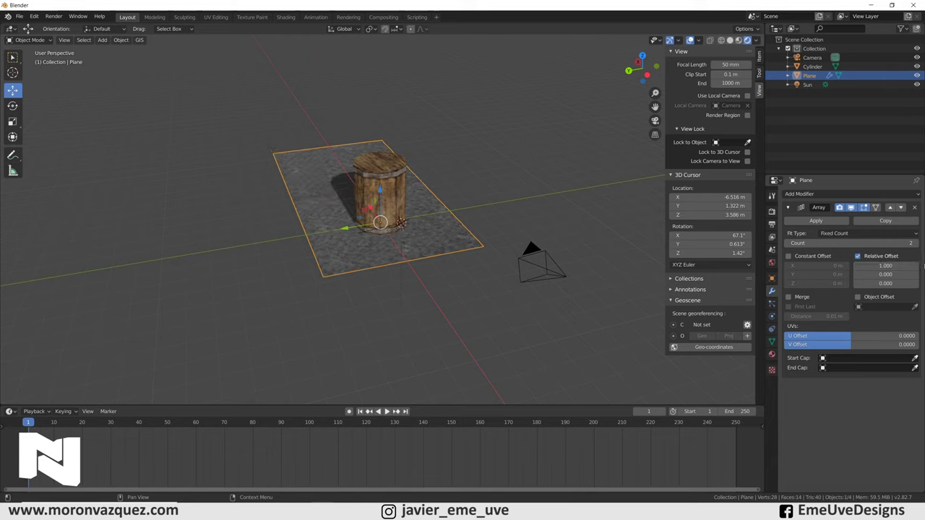
{"action": "left_click", "coordinate": [916, 243]}
{"action": "left_click", "coordinate": [917, 244]}
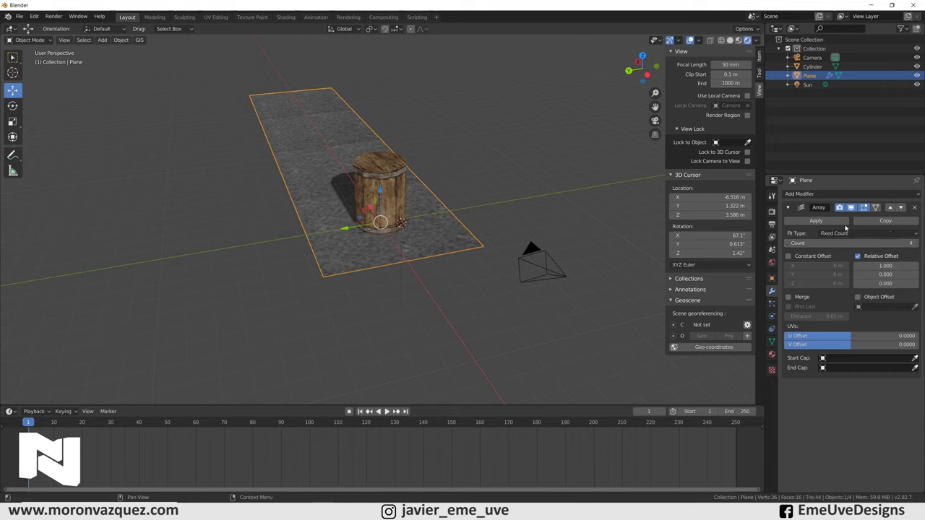
{"action": "left_click", "coordinate": [815, 221]}
Add a second Array with Y offset -1 and count 5, then apply it.
{"action": "left_click", "coordinate": [790, 195]}
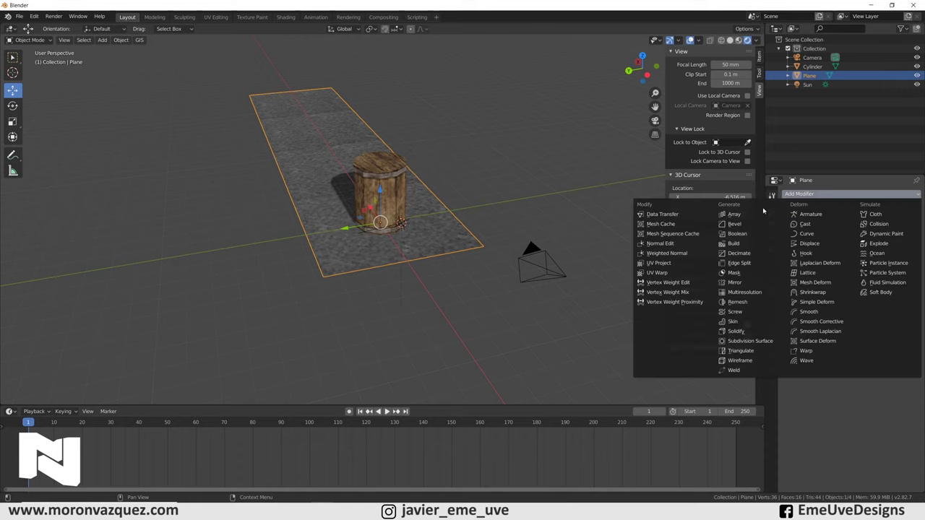
{"action": "left_click", "coordinate": [733, 214]}
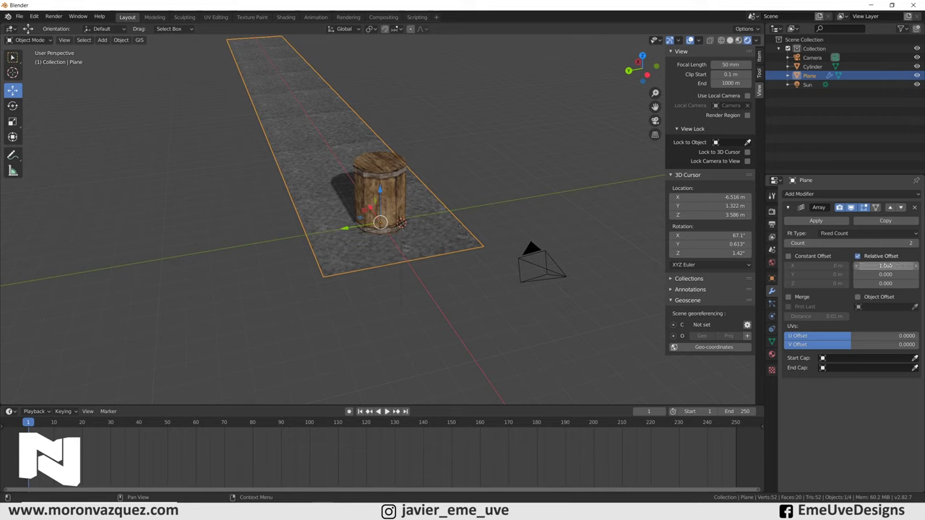
{"action": "mouse_move", "coordinate": [886, 266]}
{"action": "left_mouse_down"}
{"action": "mouse_move", "coordinate": [831, 266]}
{"action": "mouse_move", "coordinate": [867, 275]}
{"action": "left_mouse_up"}
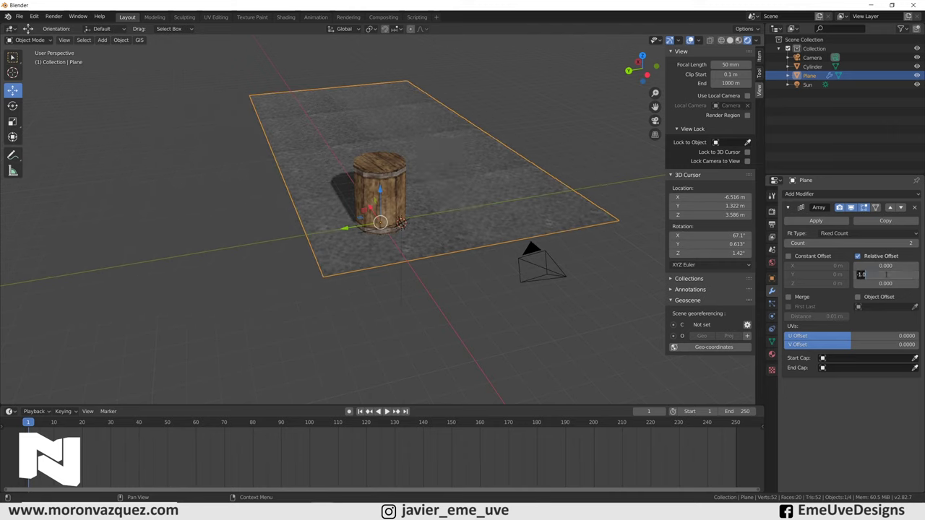
{"action": "key", "text": "Return"}
{"action": "left_click_drag", "start_coordinate": [911, 243], "coordinate": [918, 247]}
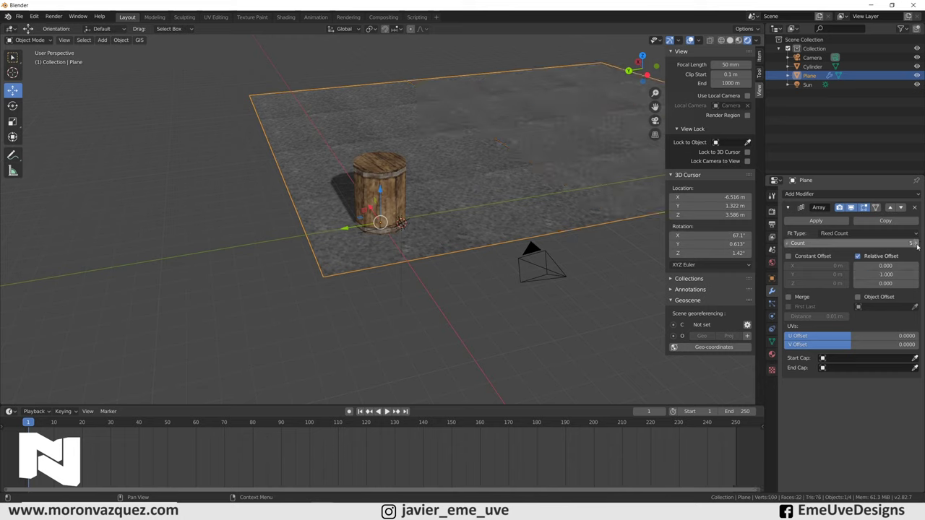
{"action": "left_click", "coordinate": [815, 221]}
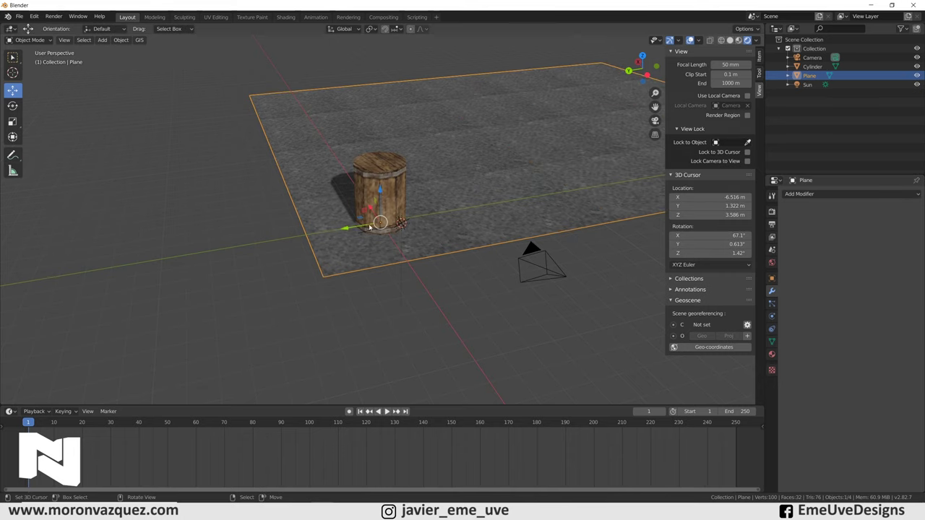
Move the floor plane toward the viewer and sideways, checking it through the camera.
{"action": "left_click_drag", "start_coordinate": [345, 229], "coordinate": [97, 268]}
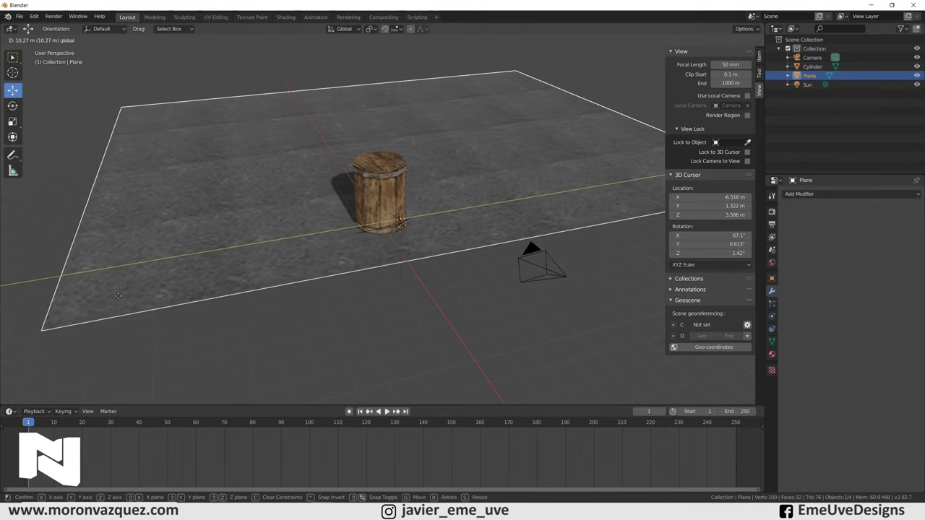
{"action": "left_click_drag", "start_coordinate": [132, 264], "coordinate": [123, 275]}
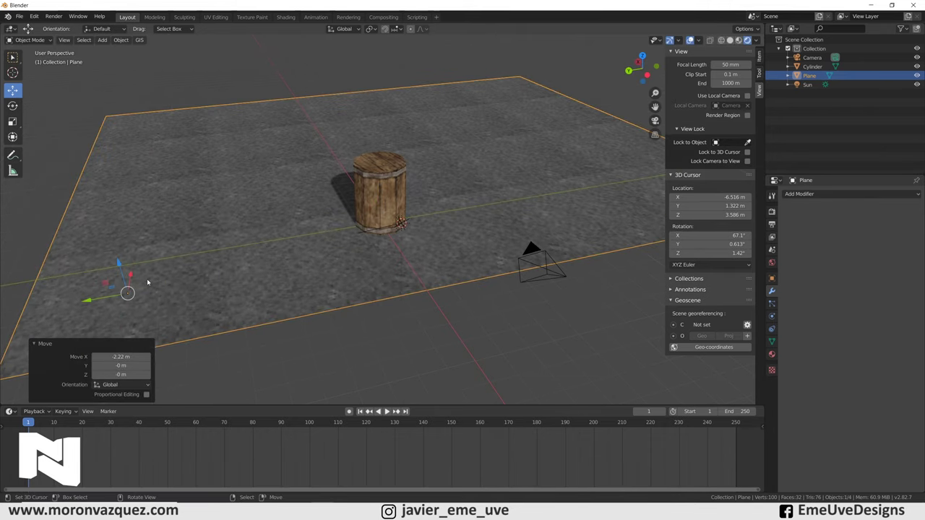
{"action": "scroll", "coordinate": [148, 282], "scroll_direction": "up", "scroll_amount": 5}
{"action": "key", "text": "KP_0"}
{"action": "left_click", "coordinate": [180, 251]}
{"action": "scroll", "coordinate": [217, 239], "scroll_direction": "down", "scroll_amount": 2}
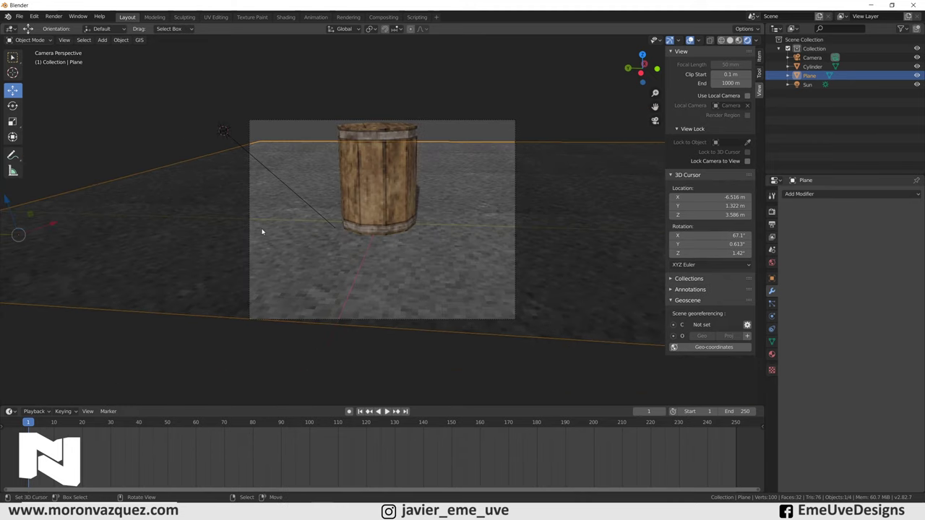
{"action": "scroll", "coordinate": [134, 214], "scroll_direction": "down", "scroll_amount": 1}
Shift the floor along X, then 3.3 m along Y under the barrel.
{"action": "key", "text": "g"}
{"action": "key", "text": "x"}
{"action": "left_click", "coordinate": [233, 237]}
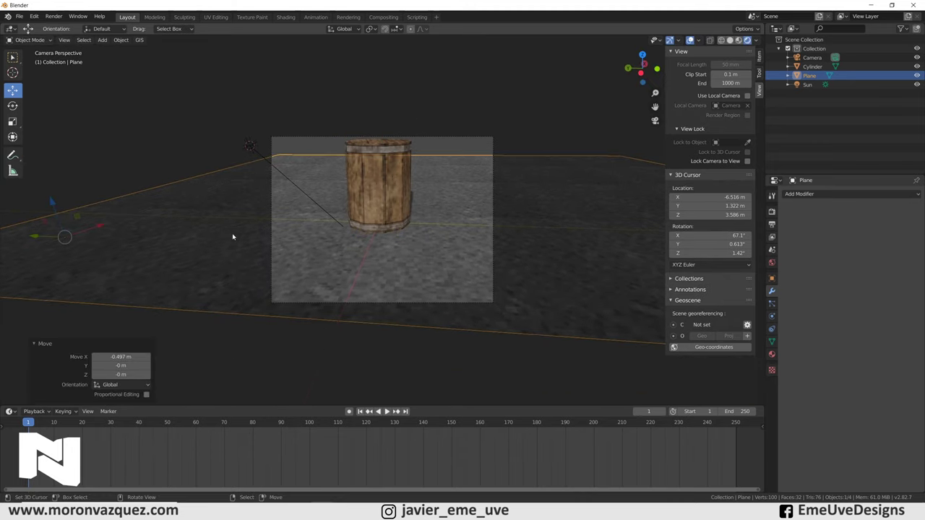
{"action": "key", "text": "g"}
{"action": "key", "text": "y"}
{"action": "left_click", "coordinate": [547, 239]}
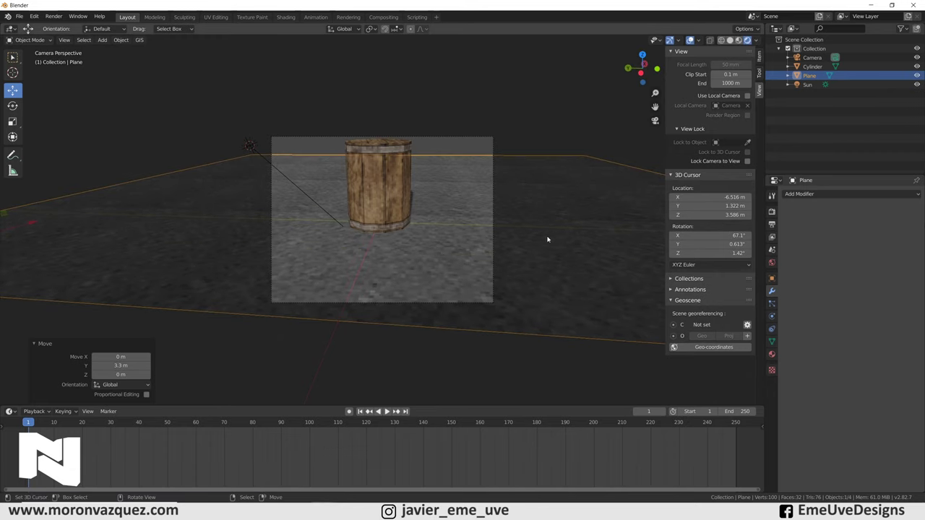
In camera view, orbit higher and pan so the barrel is centred.
{"action": "key", "text": "KP_0"}
{"action": "key", "text": "KP_0"}
{"action": "mouse_move", "coordinate": [426, 224]}
{"action": "middle_mouse_down"}
{"action": "mouse_move", "coordinate": [450, 226]}
{"action": "mouse_move", "coordinate": [449, 242]}
{"action": "middle_mouse_up"}
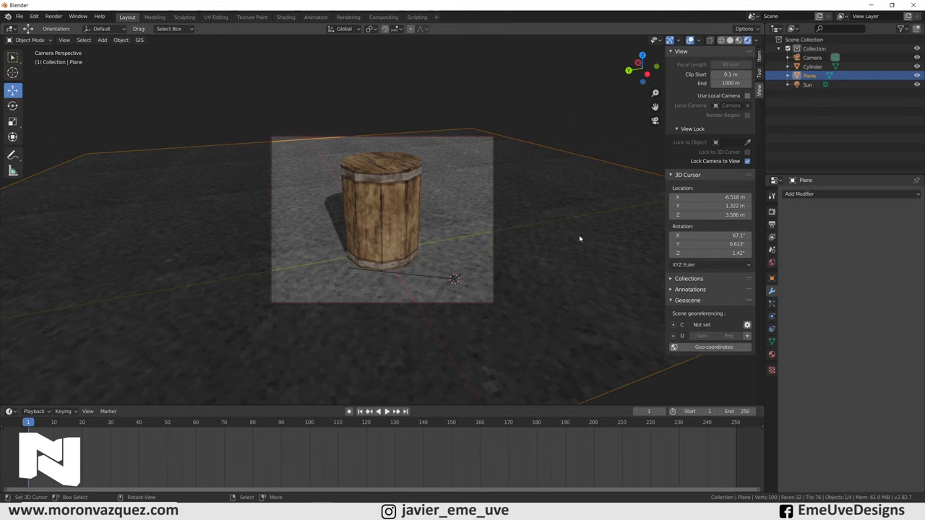
{"action": "middle_click_drag", "start_coordinate": [492, 250], "coordinate": [478, 270], "text": "shift"}
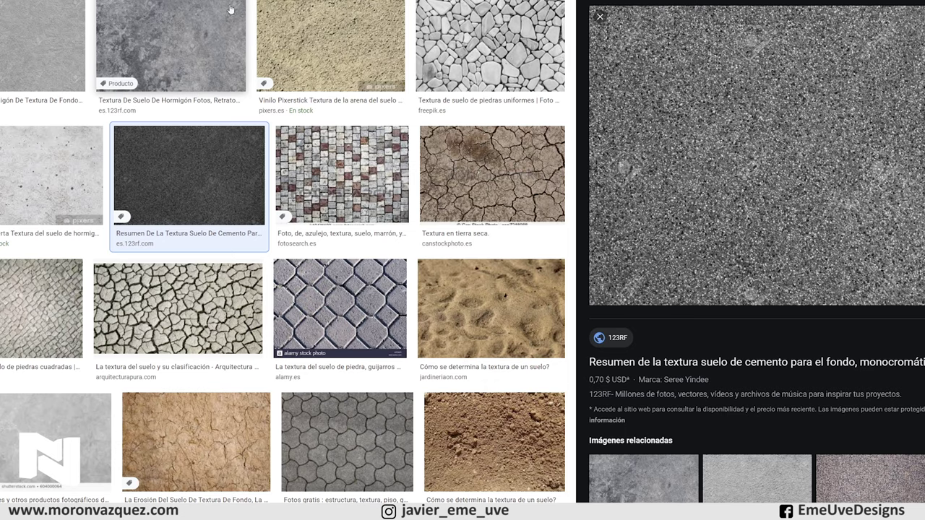
Change the image search from 'textura suelo' to 'textura pared'.
{"action": "scroll", "coordinate": [206, 21], "scroll_direction": "up", "scroll_amount": 3}
{"action": "left_click_drag", "start_coordinate": [84, 16], "coordinate": [63, 16]}
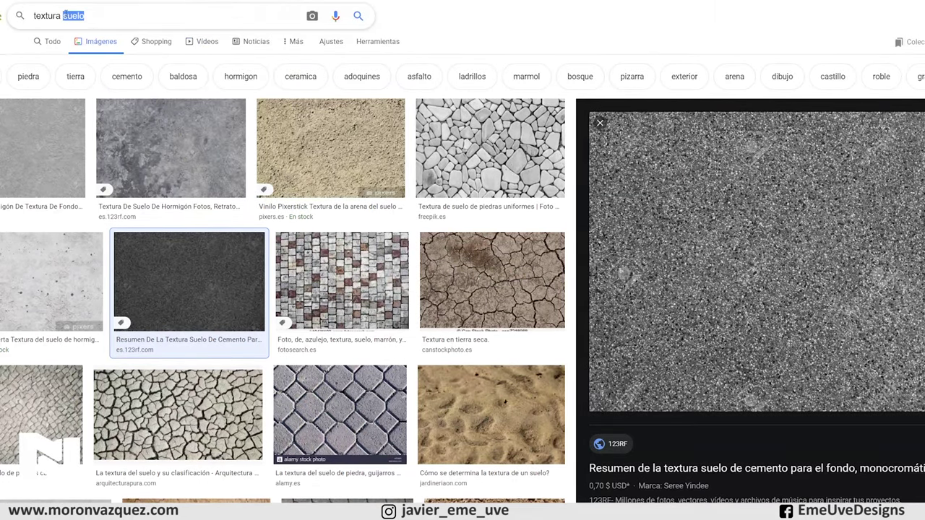
{"action": "type", "text": "pared"}
{"action": "key", "text": "Return"}
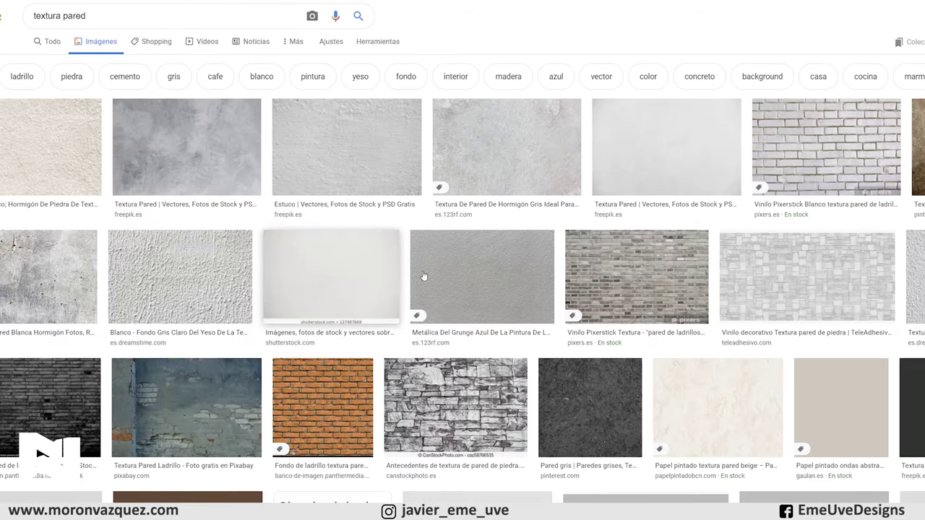
Open the larger red brick wall texture and bring up its image options.
{"action": "scroll", "coordinate": [208, 198], "scroll_direction": "down", "scroll_amount": 3}
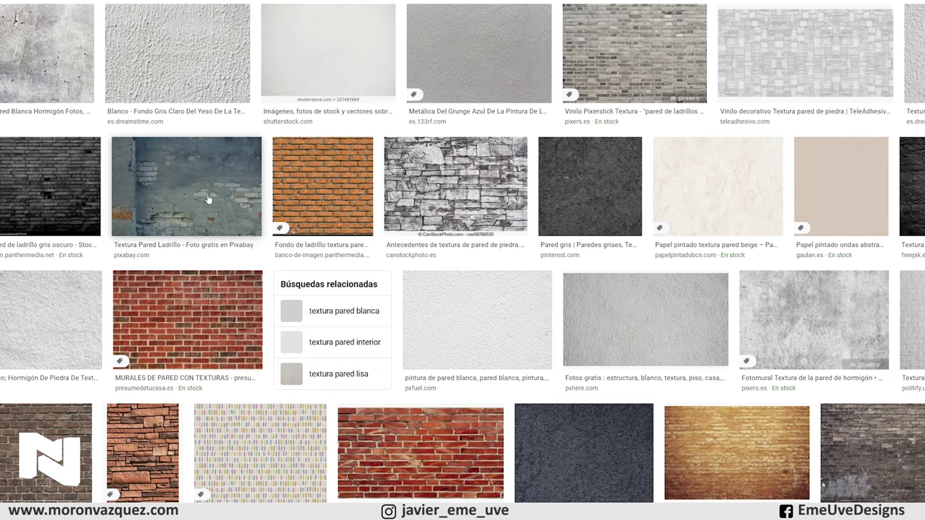
{"action": "left_click", "coordinate": [173, 320]}
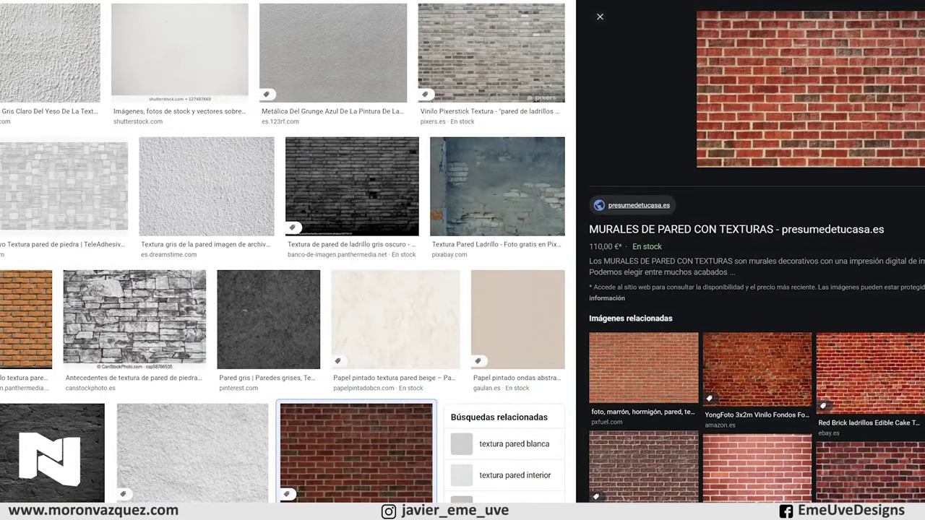
{"action": "left_click", "coordinate": [758, 467]}
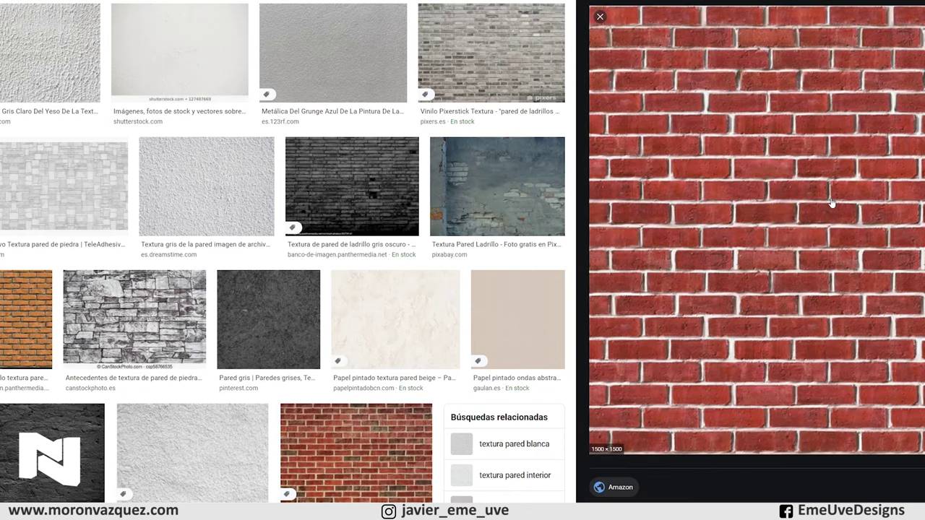
{"action": "right_click", "coordinate": [802, 242]}
Copy the brick image and close the old Sin título-4 document without saving.
{"action": "left_click", "coordinate": [840, 368]}
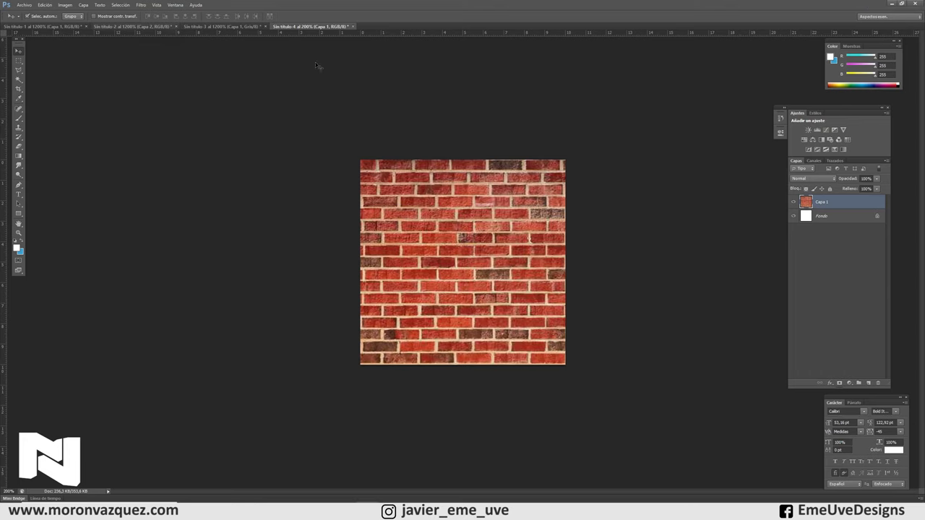
{"action": "left_click", "coordinate": [353, 26]}
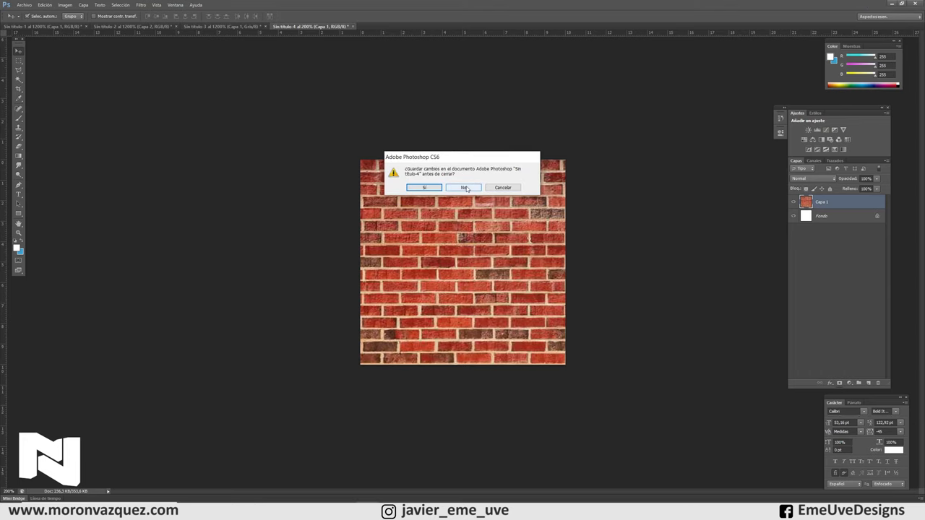
{"action": "left_click", "coordinate": [464, 189]}
Create a new 1500×1500 px document and paste the brick texture into it.
{"action": "left_click", "coordinate": [25, 5]}
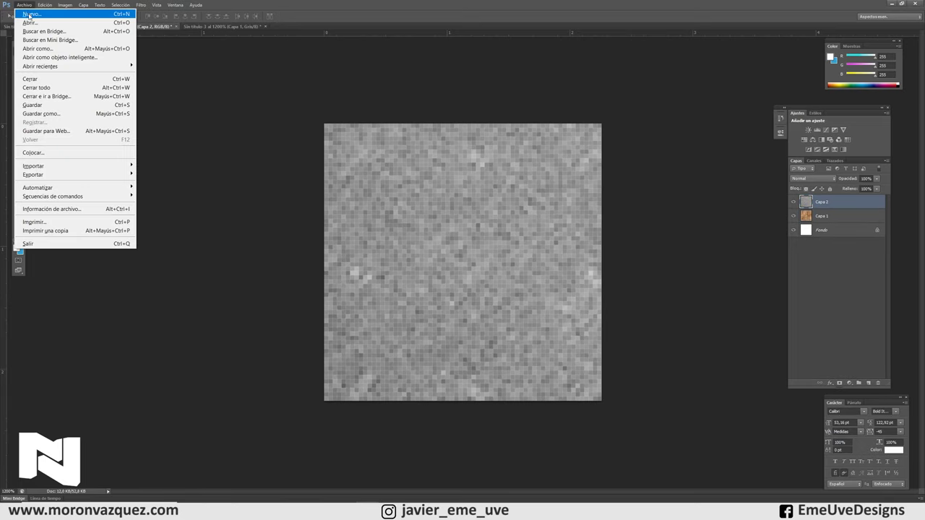
{"action": "left_click", "coordinate": [28, 14]}
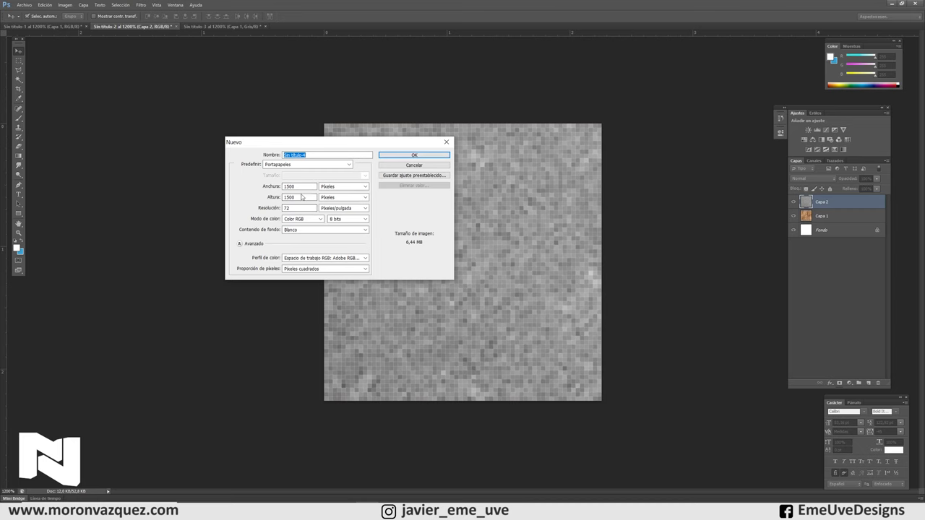
{"action": "left_click", "coordinate": [414, 155]}
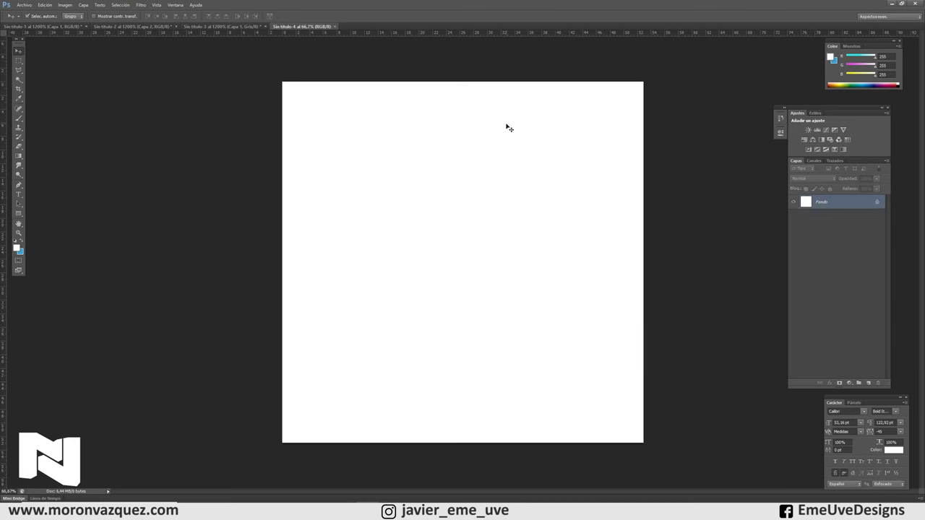
{"action": "key", "text": "ctrl+v"}
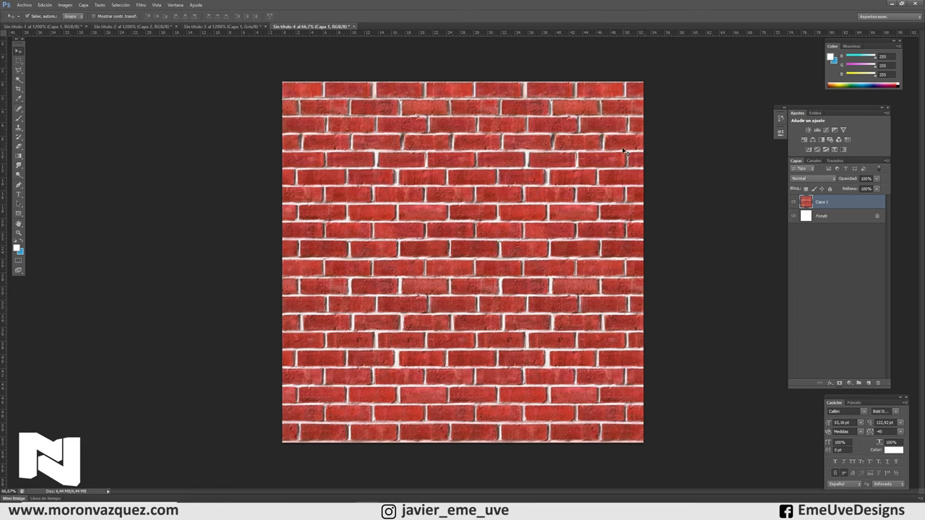
Resize the brick image to 64×64 pixels.
{"action": "left_click", "coordinate": [65, 5]}
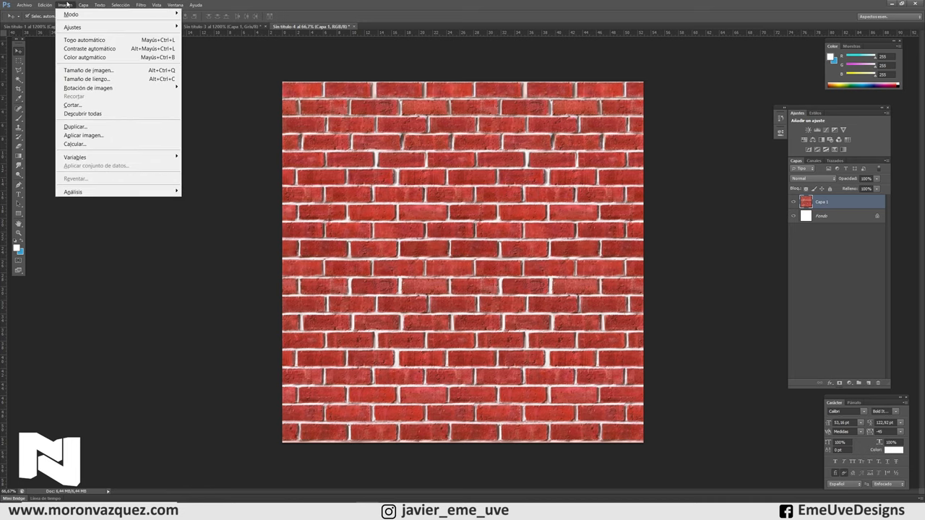
{"action": "left_click", "coordinate": [88, 71]}
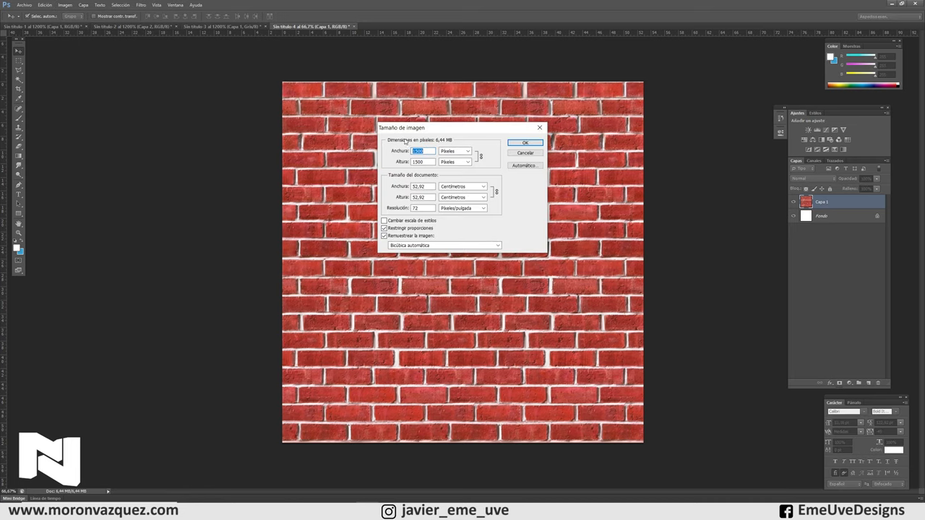
{"action": "type", "text": "64"}
{"action": "key", "text": "Tab"}
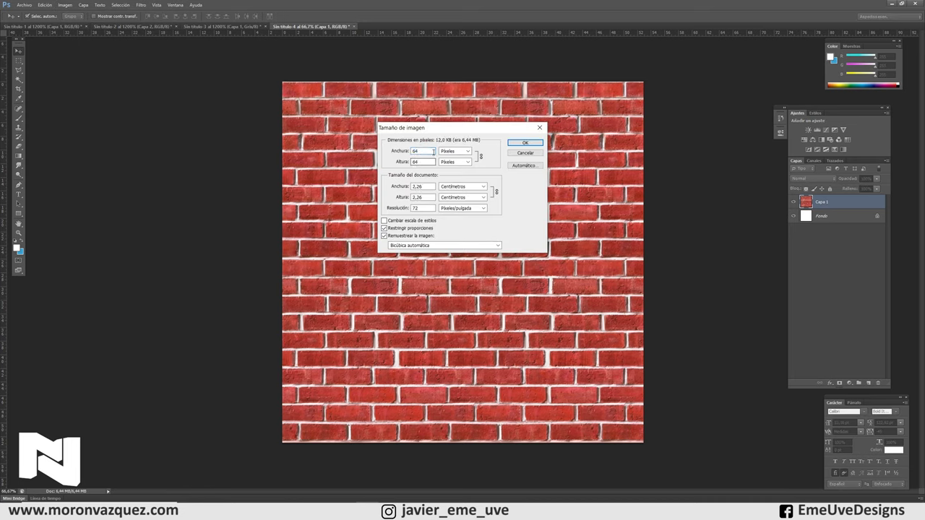
{"action": "left_click", "coordinate": [522, 143]}
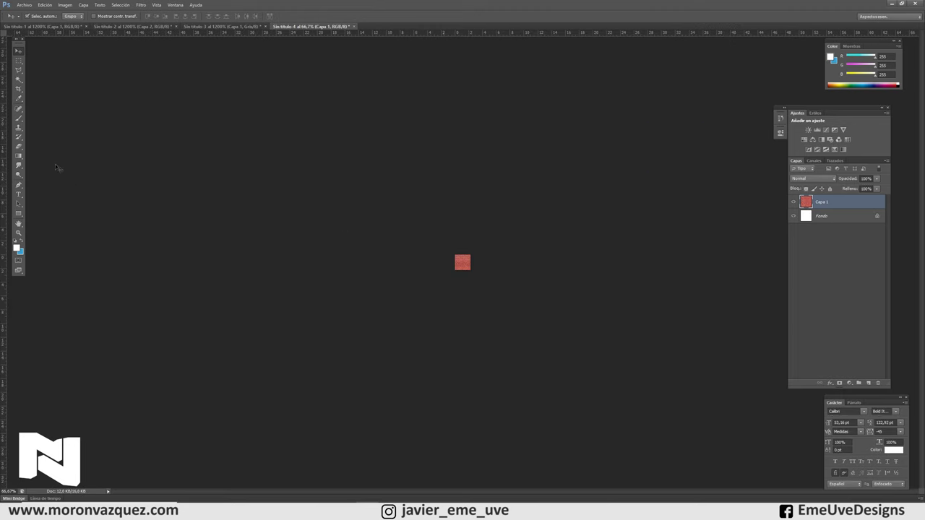
Save the texture as muro.png in PNG format, accepting the PNG options.
{"action": "left_click", "coordinate": [22, 6]}
{"action": "left_click", "coordinate": [50, 112]}
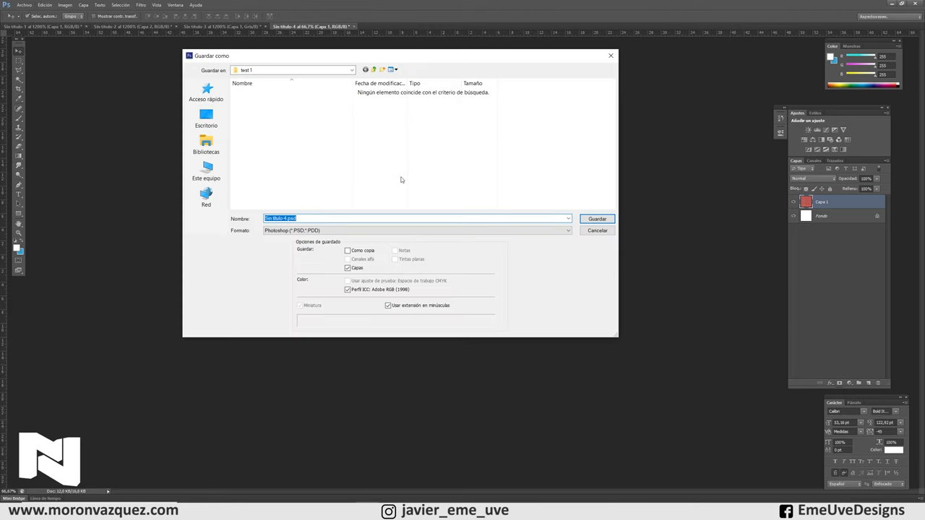
{"action": "type", "text": "mu"}
{"action": "left_click", "coordinate": [336, 230]}
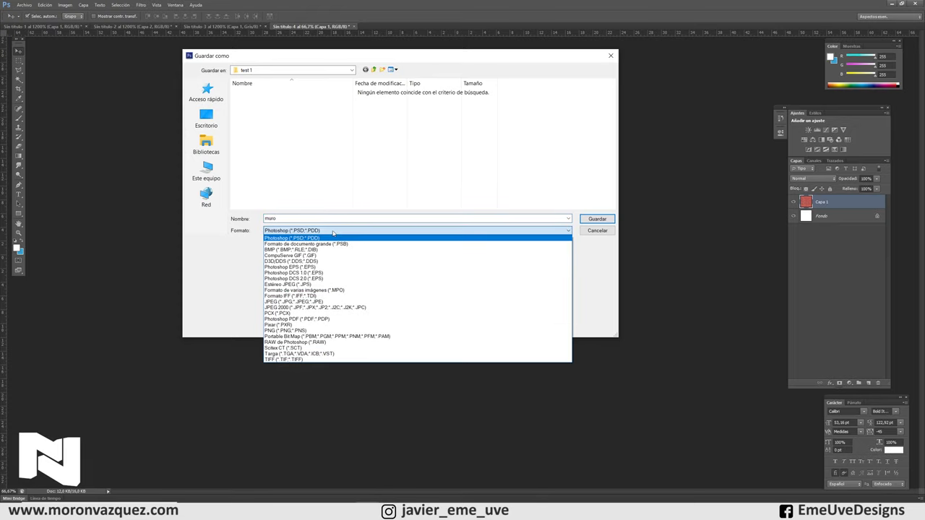
{"action": "left_click", "coordinate": [340, 326]}
{"action": "left_click", "coordinate": [597, 218]}
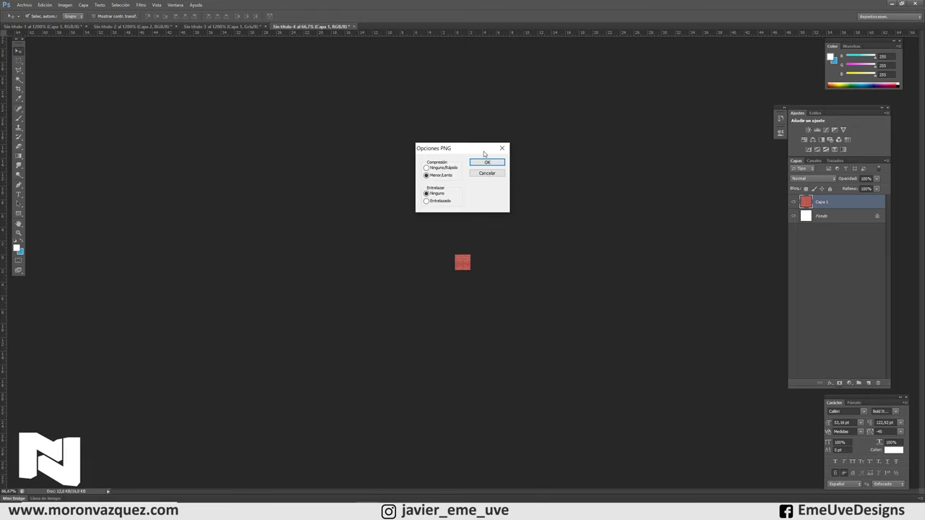
{"action": "left_click", "coordinate": [492, 160]}
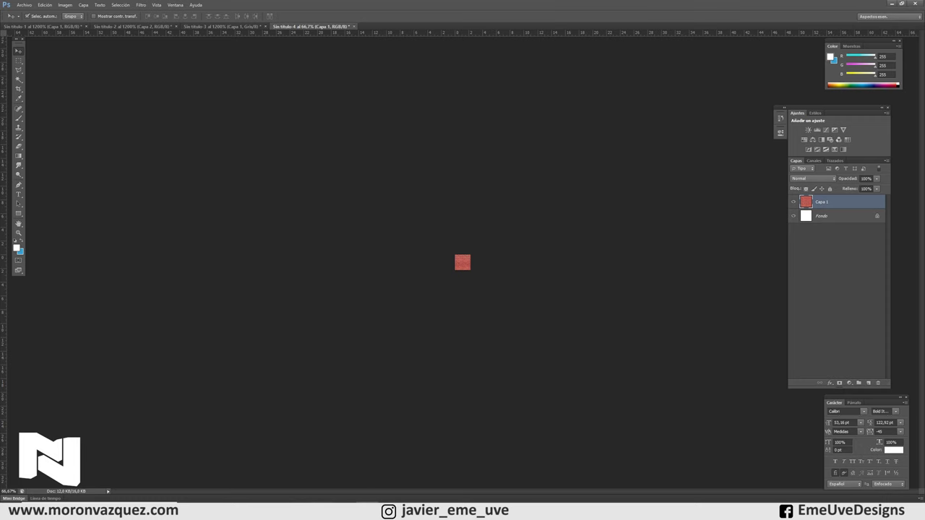
{"action": "left_click", "coordinate": [359, 475]}
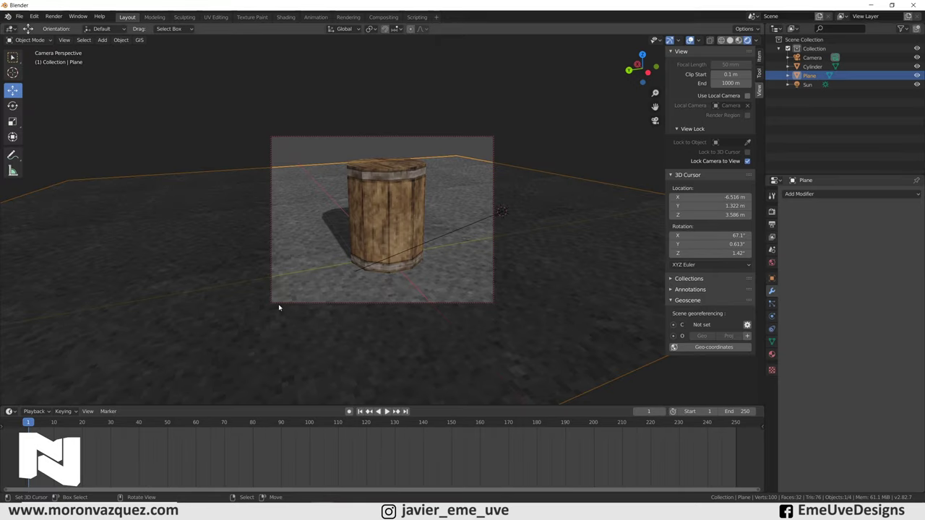
Add a new mesh plane to the scene.
{"action": "key", "text": "shift+a"}
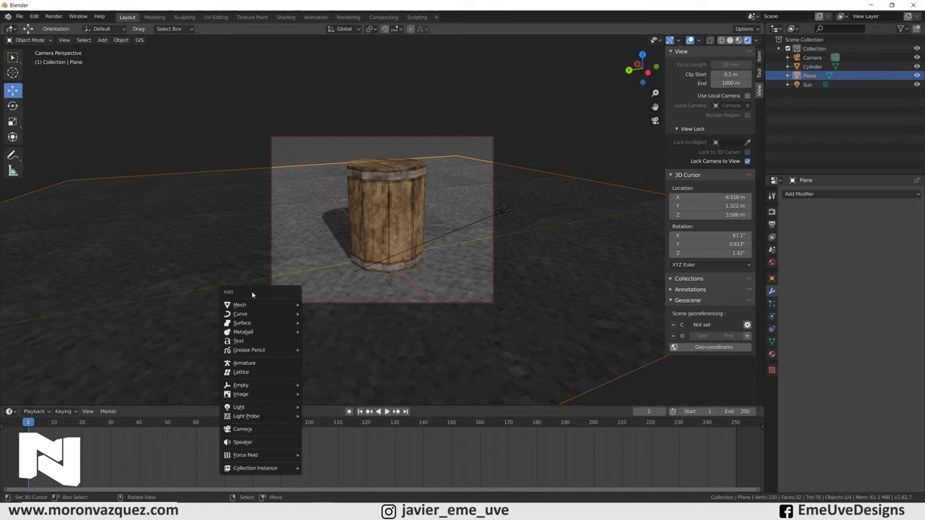
{"action": "mouse_move", "coordinate": [239, 305]}
{"action": "left_click", "coordinate": [311, 307]}
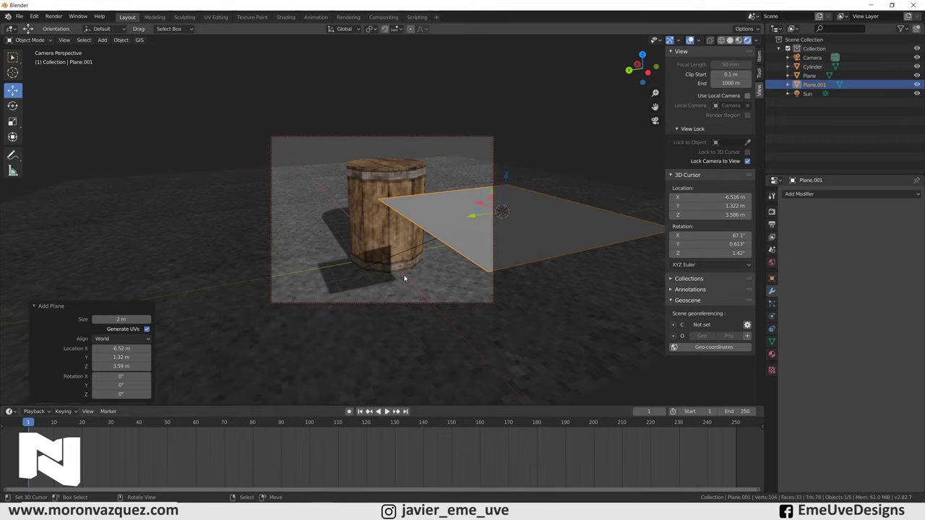
{"action": "middle_click_drag", "start_coordinate": [406, 266], "coordinate": [409, 262]}
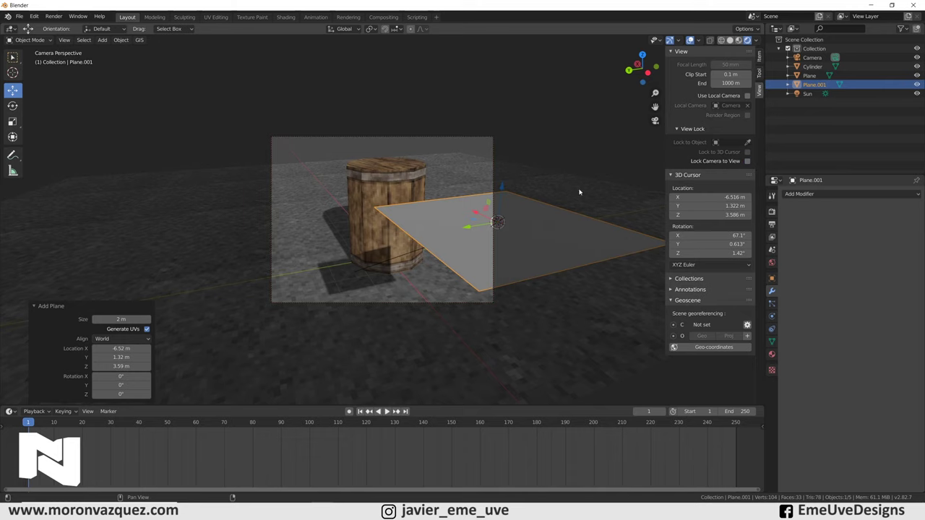
{"action": "middle_click_drag", "start_coordinate": [630, 185], "coordinate": [429, 197]}
{"action": "scroll", "coordinate": [429, 197], "scroll_direction": "down", "scroll_amount": 2}
{"action": "scroll", "coordinate": [430, 195], "scroll_direction": "down", "scroll_amount": 2}
{"action": "scroll", "coordinate": [427, 190], "scroll_direction": "down", "scroll_amount": 2}
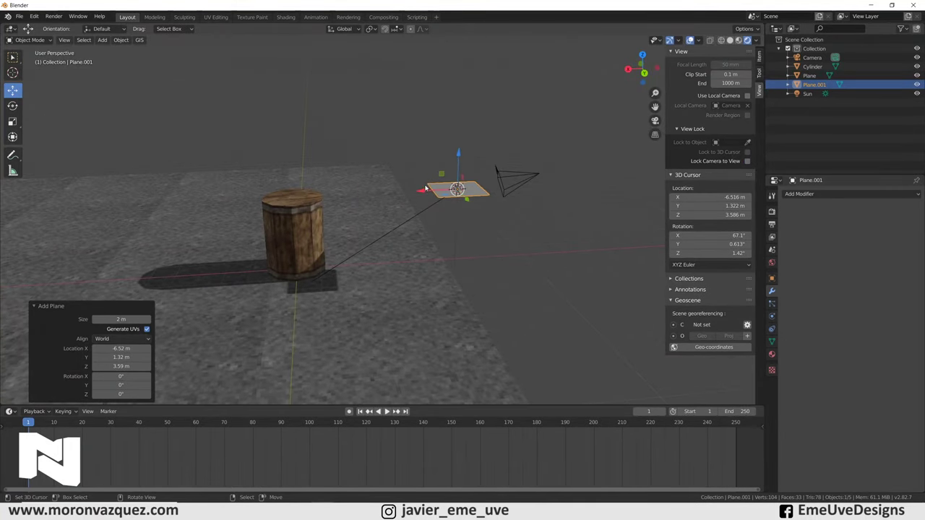
Move the plane left of the barrel along X and scale it to about 2.2.
{"action": "key", "text": "g"}
{"action": "key", "text": "x"}
{"action": "left_click", "coordinate": [151, 180]}
{"action": "key", "text": "s"}
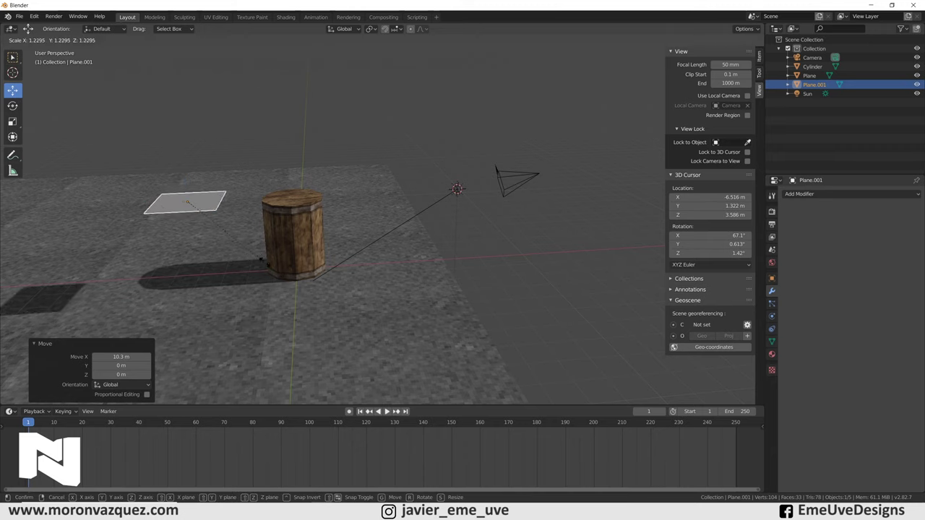
{"action": "left_click", "coordinate": [332, 288]}
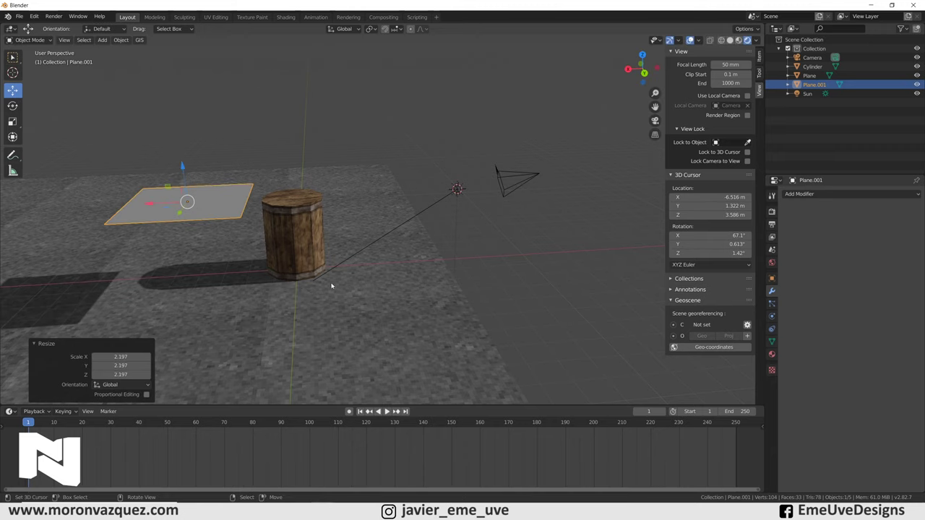
Rotate the plane 90° on Y so it stands upright.
{"action": "key", "text": "r"}
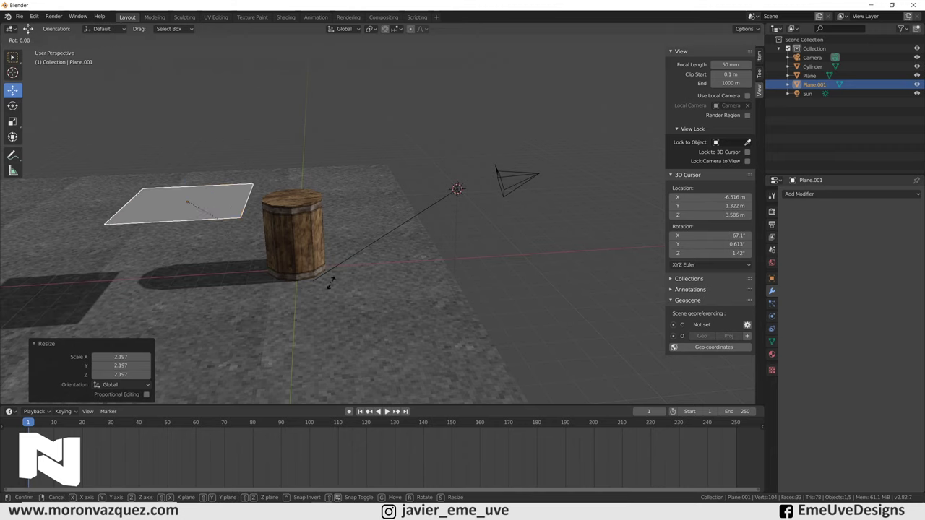
{"action": "left_click", "coordinate": [331, 285]}
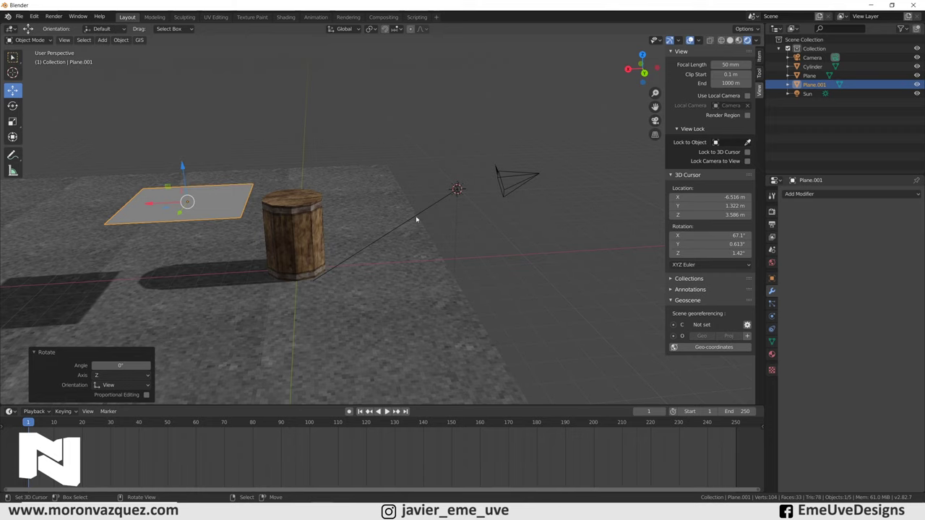
{"action": "key", "text": "r"}
{"action": "key", "text": "y"}
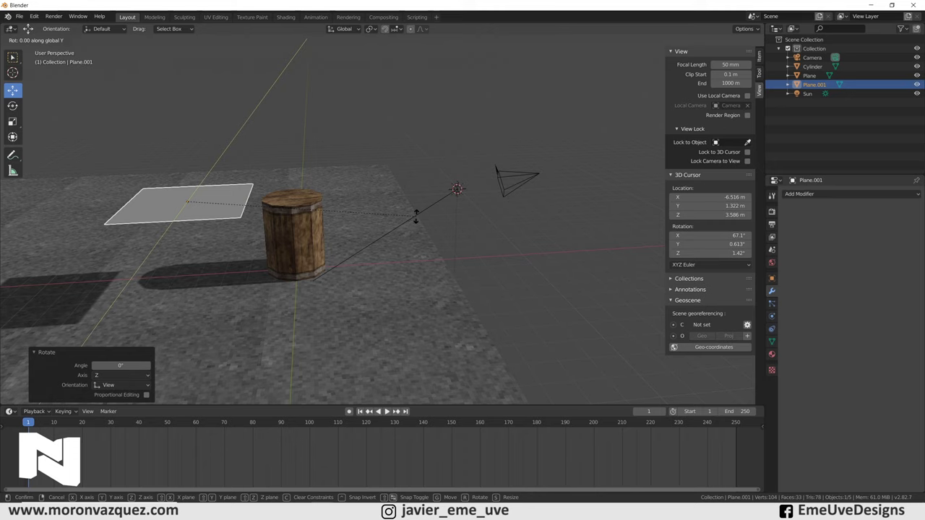
{"action": "type", "text": "90"}
{"action": "key", "text": "Return"}
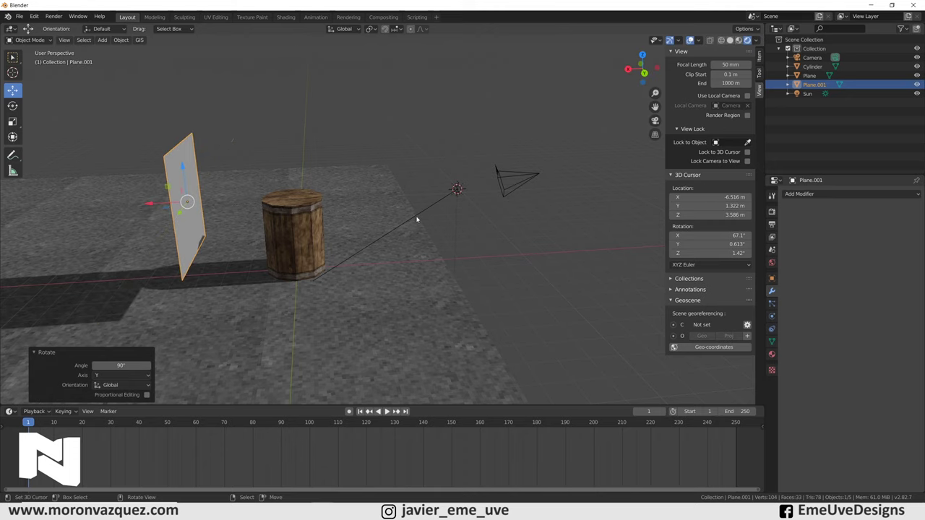
{"action": "mouse_move", "coordinate": [344, 251]}
{"action": "middle_mouse_down"}
{"action": "mouse_move", "coordinate": [279, 244]}
{"action": "mouse_move", "coordinate": [357, 268]}
{"action": "mouse_move", "coordinate": [390, 260]}
{"action": "middle_mouse_up"}
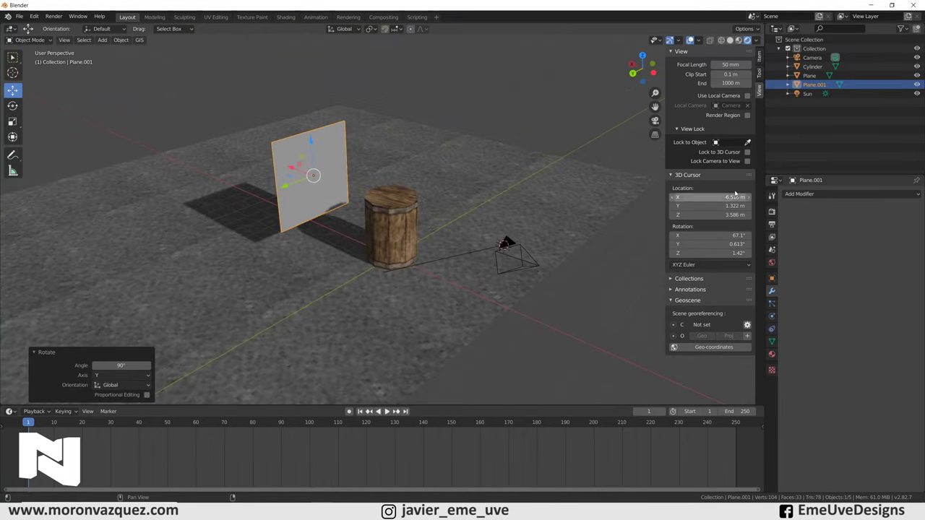
Create a new material on the plane using test 1/muro.png as an Image Texture base colour.
{"action": "left_click", "coordinate": [772, 354]}
{"action": "left_click", "coordinate": [849, 231]}
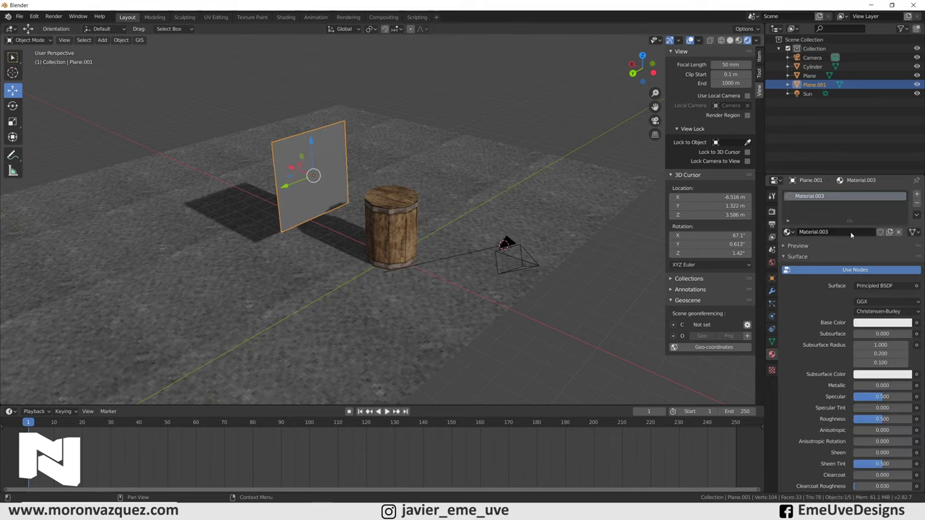
{"action": "left_click", "coordinate": [916, 323]}
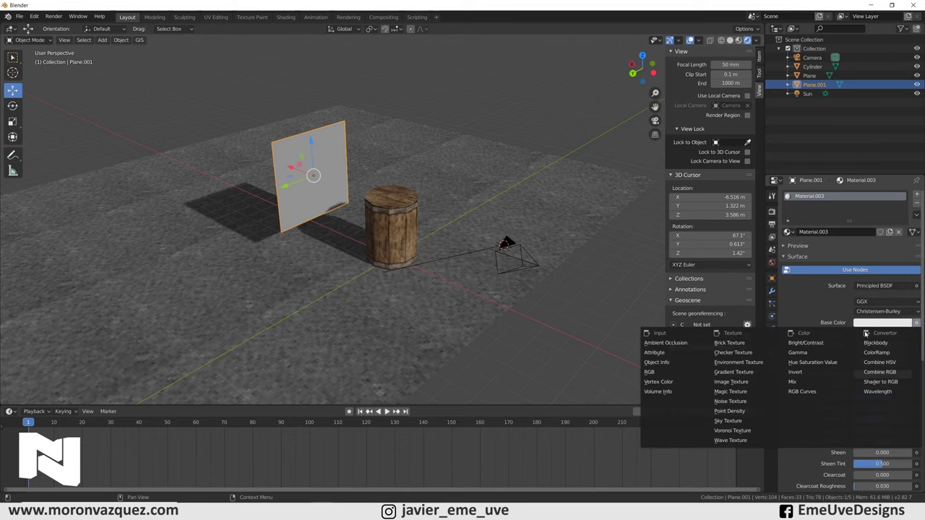
{"action": "left_click", "coordinate": [731, 382]}
{"action": "left_click", "coordinate": [908, 334]}
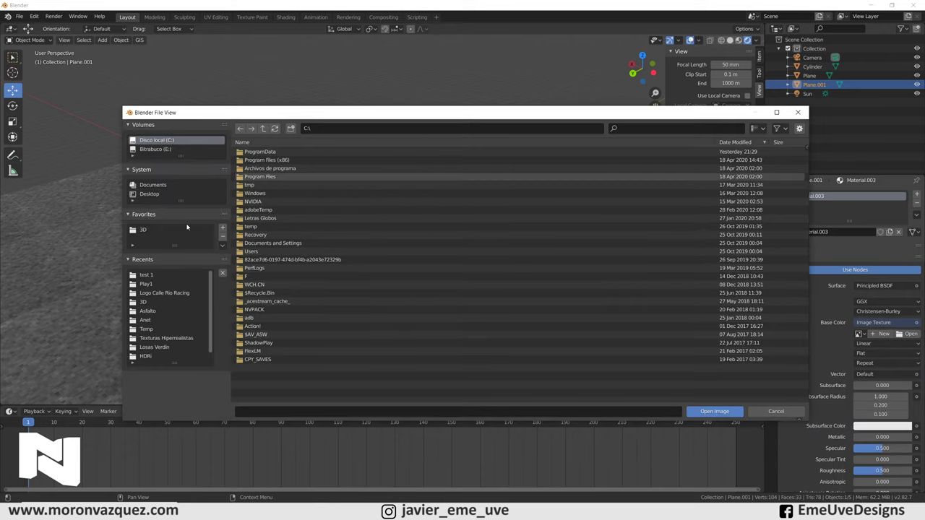
{"action": "left_click", "coordinate": [146, 274]}
{"action": "left_click", "coordinate": [253, 153]}
{"action": "left_click", "coordinate": [714, 412]}
{"action": "scroll", "coordinate": [408, 239], "scroll_direction": "up", "scroll_amount": 2}
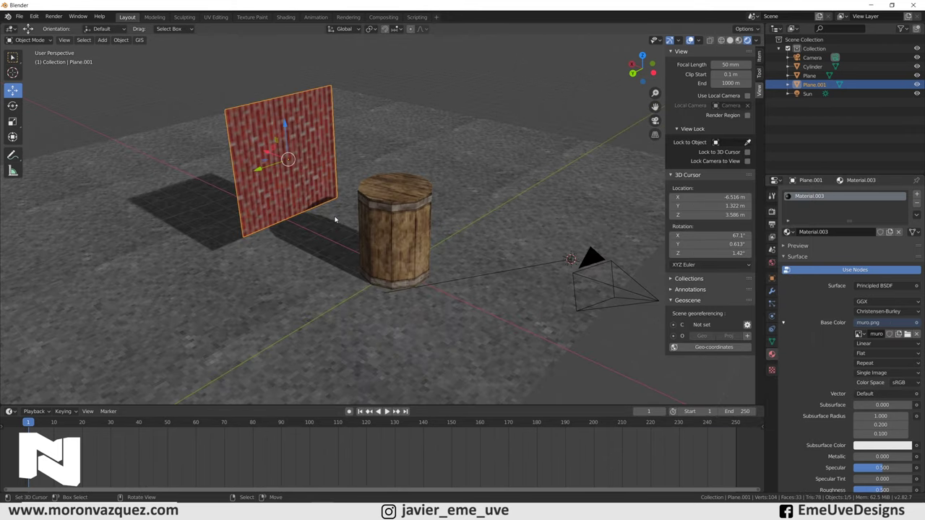
Rotate the brick plane 90° about X and lower it 1.47 m.
{"action": "middle_click_drag", "start_coordinate": [302, 189], "coordinate": [293, 177]}
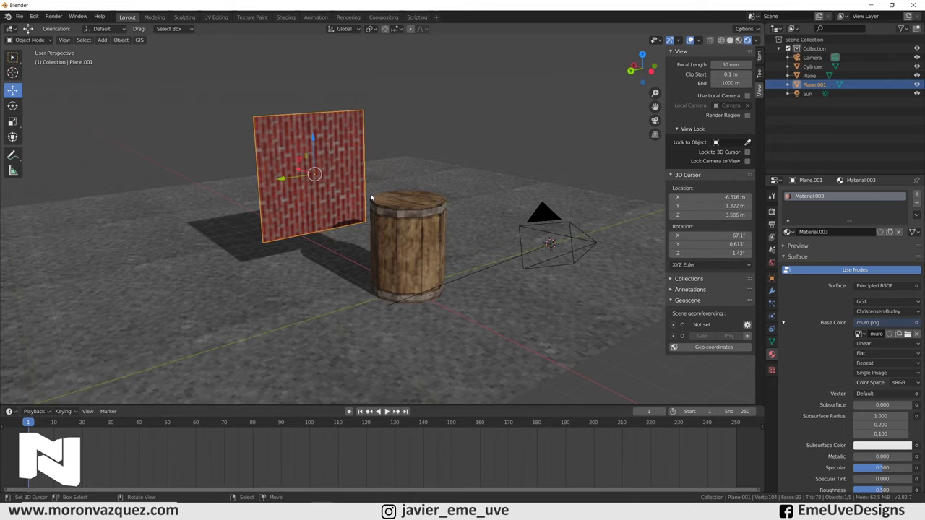
{"action": "type", "text": "rx90"}
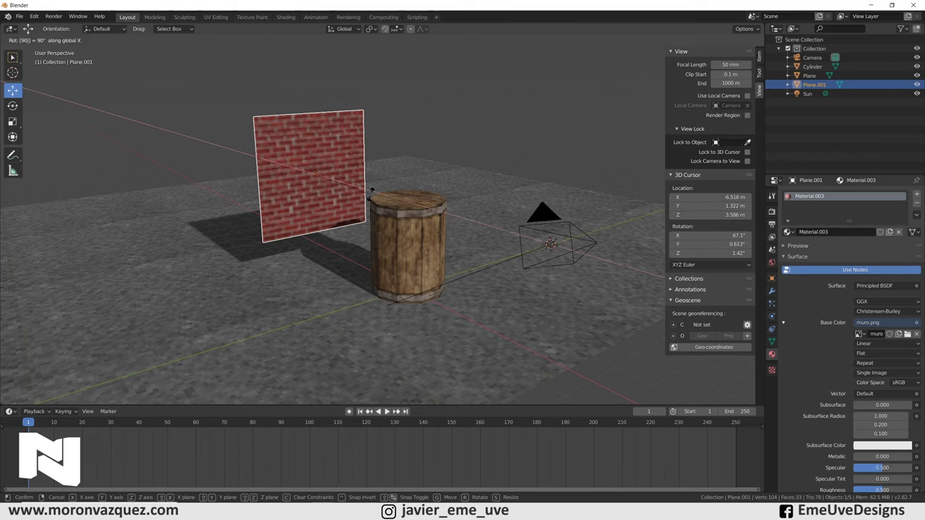
{"action": "key", "text": "Return"}
{"action": "key", "text": "g"}
{"action": "key", "text": "z"}
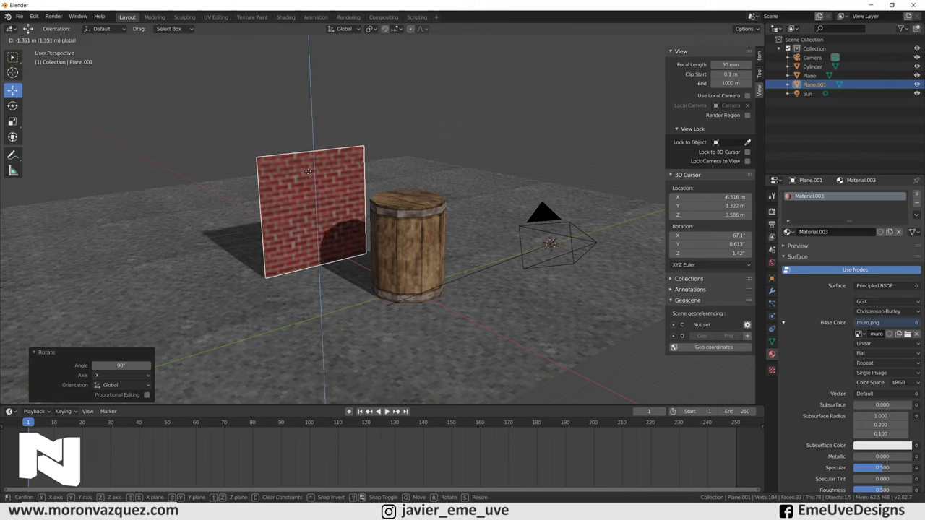
{"action": "left_click", "coordinate": [310, 178]}
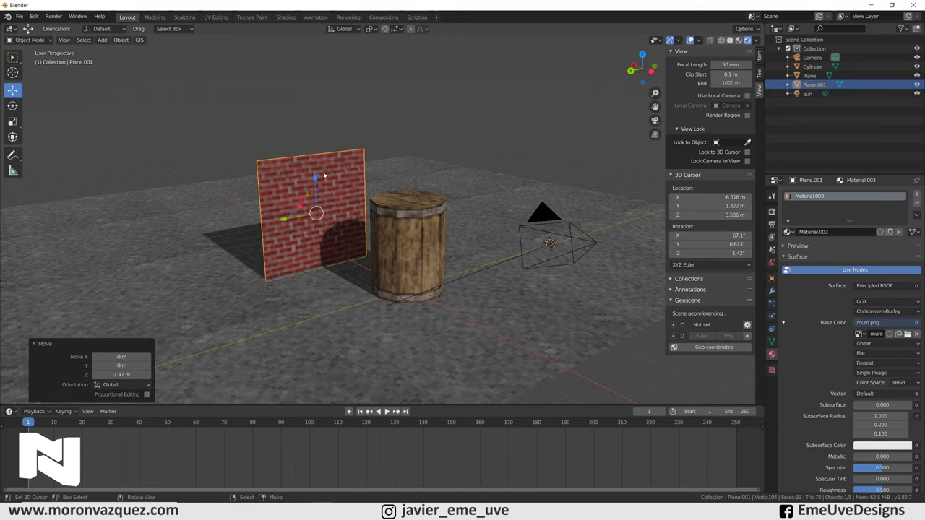
Scale the brick wall to about 2.5 times and raise it along Z.
{"action": "mouse_move", "coordinate": [313, 182]}
{"action": "middle_mouse_down"}
{"action": "mouse_move", "coordinate": [303, 195]}
{"action": "mouse_move", "coordinate": [329, 190]}
{"action": "mouse_move", "coordinate": [434, 239]}
{"action": "middle_mouse_up"}
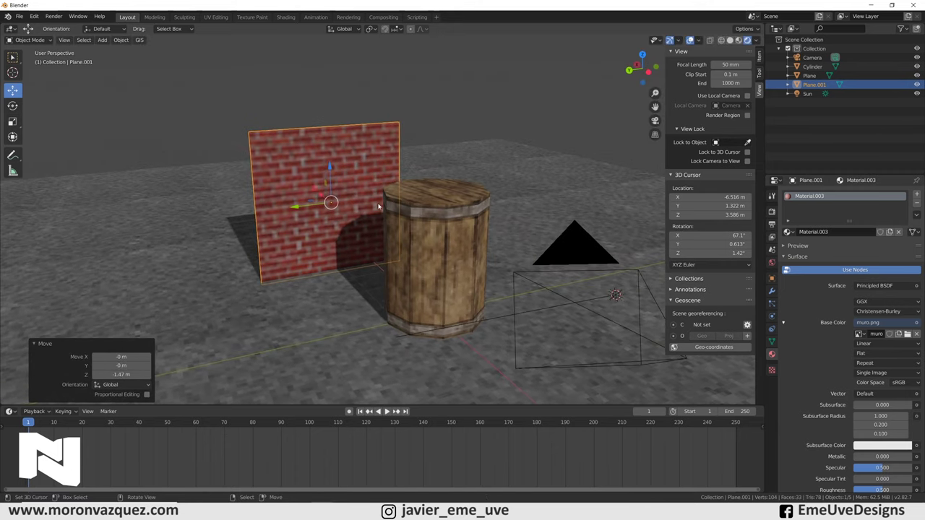
{"action": "scroll", "coordinate": [433, 239], "scroll_direction": "down", "scroll_amount": 3}
{"action": "scroll", "coordinate": [387, 214], "scroll_direction": "down", "scroll_amount": 2}
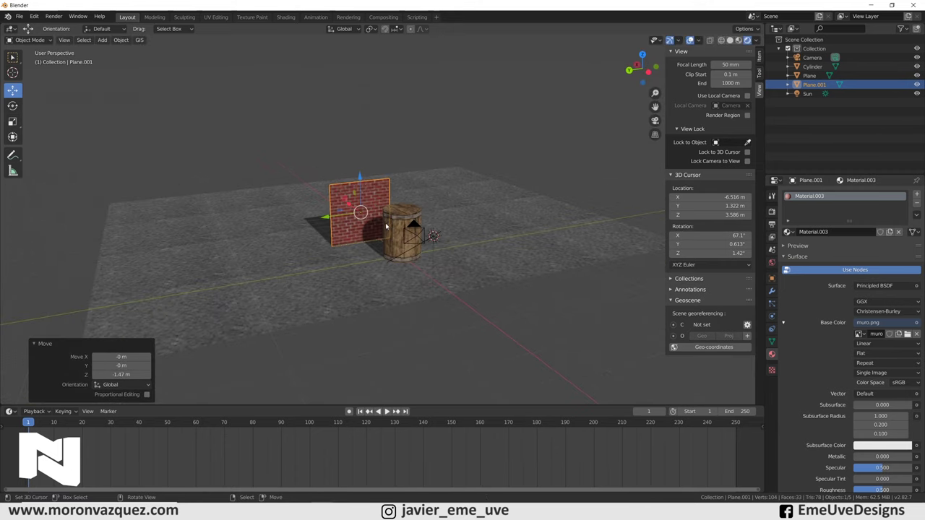
{"action": "scroll", "coordinate": [386, 226], "scroll_direction": "up", "scroll_amount": 3}
{"action": "key", "text": "s"}
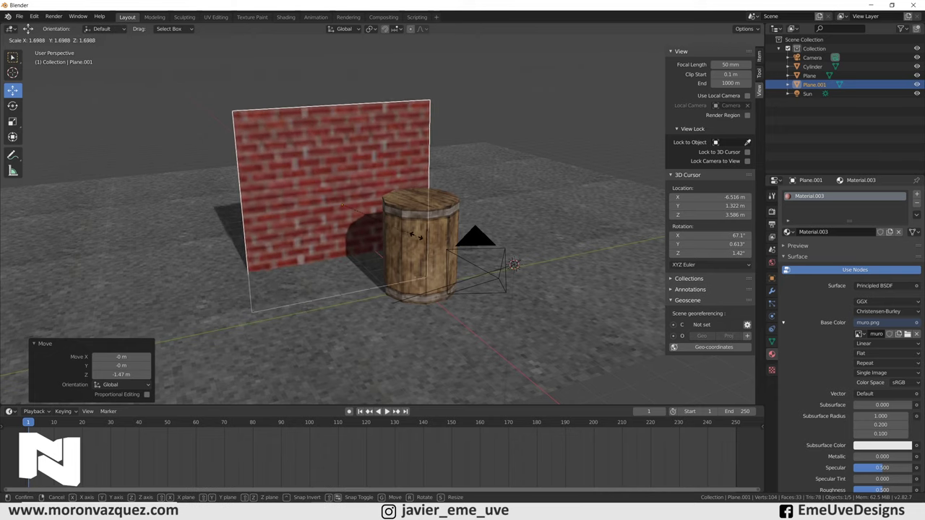
{"action": "left_click", "coordinate": [454, 251]}
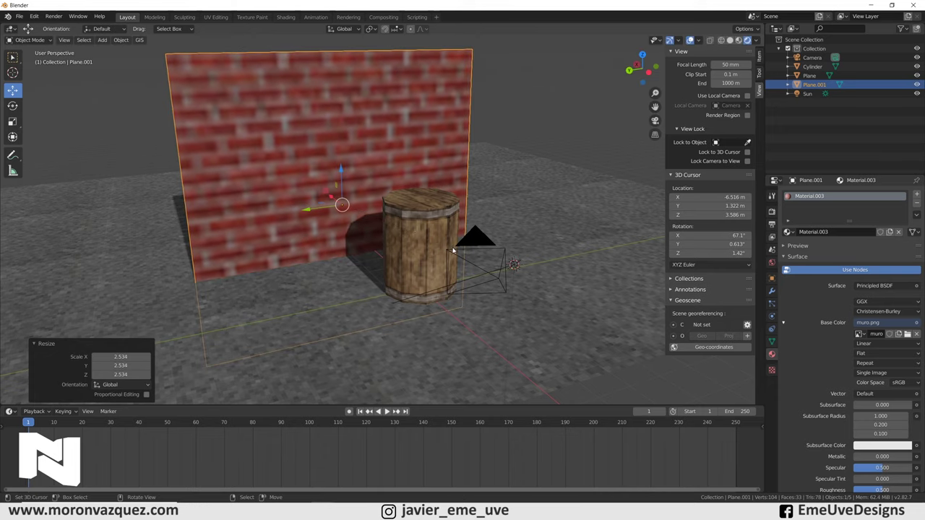
{"action": "left_click_drag", "start_coordinate": [334, 174], "coordinate": [371, 116]}
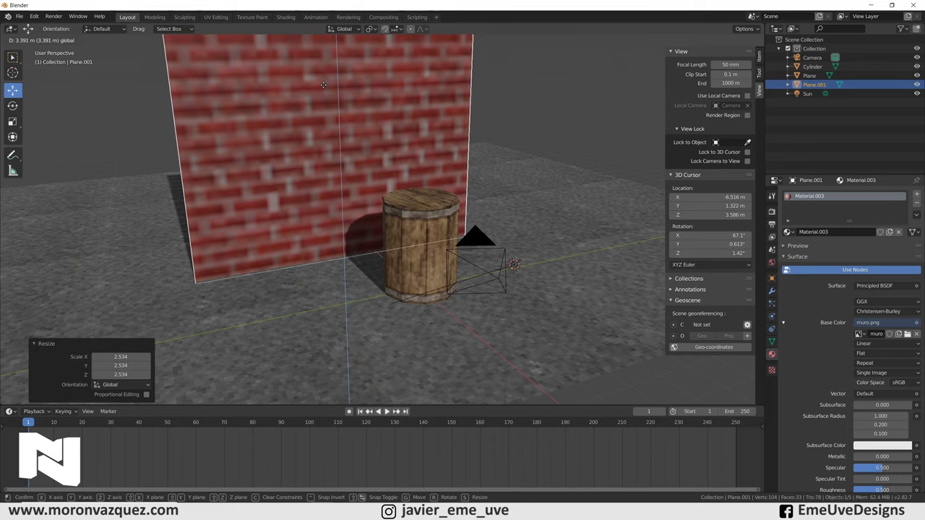
Reposition the wall behind the barrel as seen through the camera.
{"action": "scroll", "coordinate": [370, 116], "scroll_direction": "down", "scroll_amount": 3}
{"action": "key", "text": "g"}
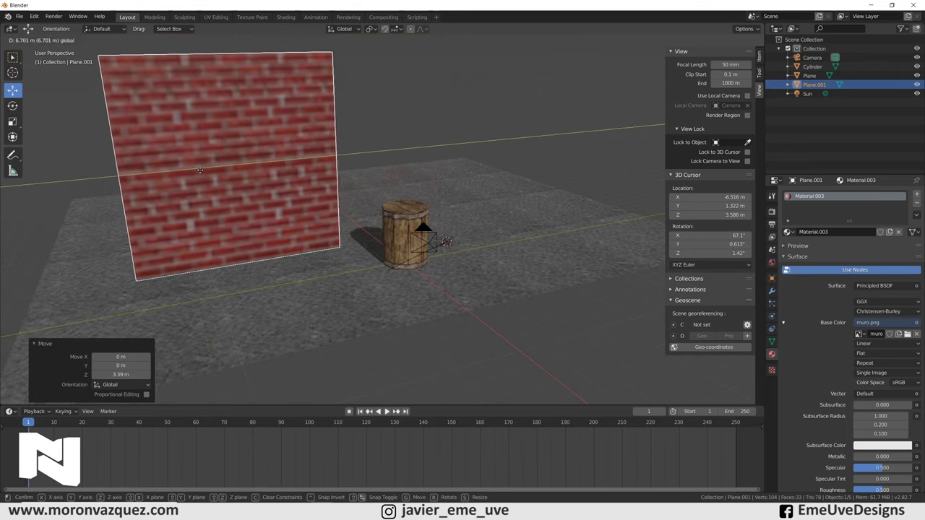
{"action": "left_click", "coordinate": [200, 170]}
{"action": "key", "text": "KP_0"}
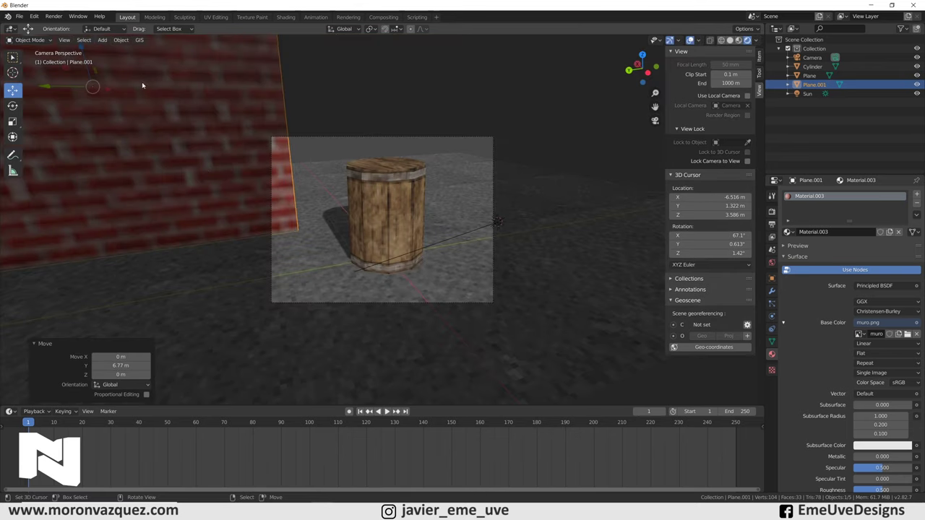
{"action": "key", "text": "g"}
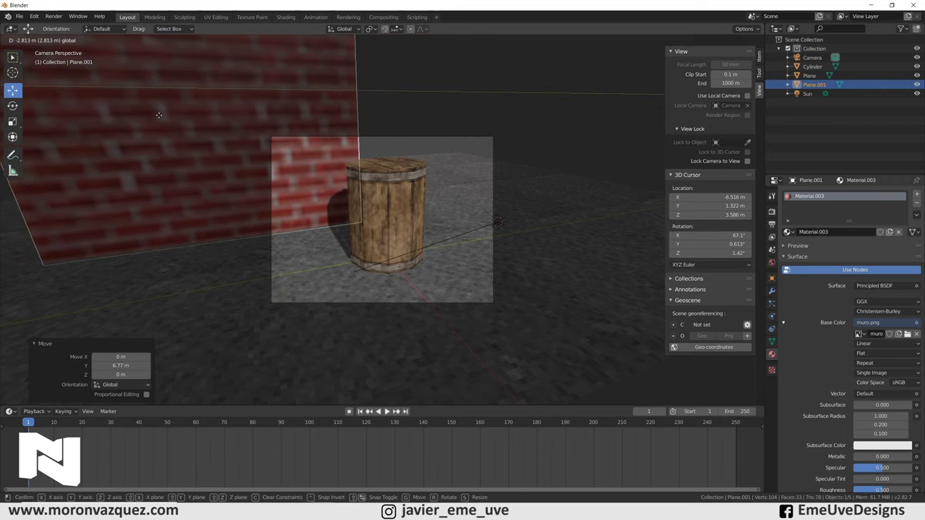
{"action": "left_click", "coordinate": [353, 106]}
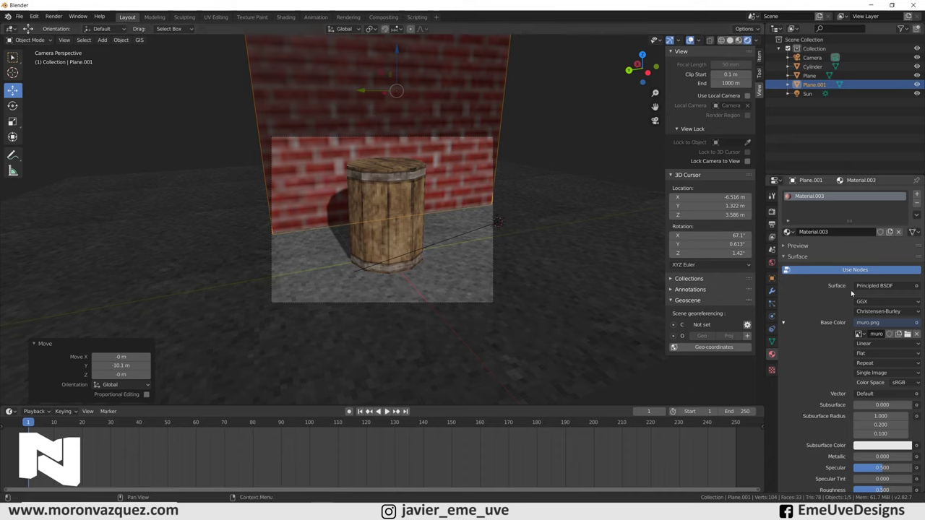
Set the brick texture interpolation to Closest and double the wall with an applied Array modifier.
{"action": "left_click", "coordinate": [875, 344]}
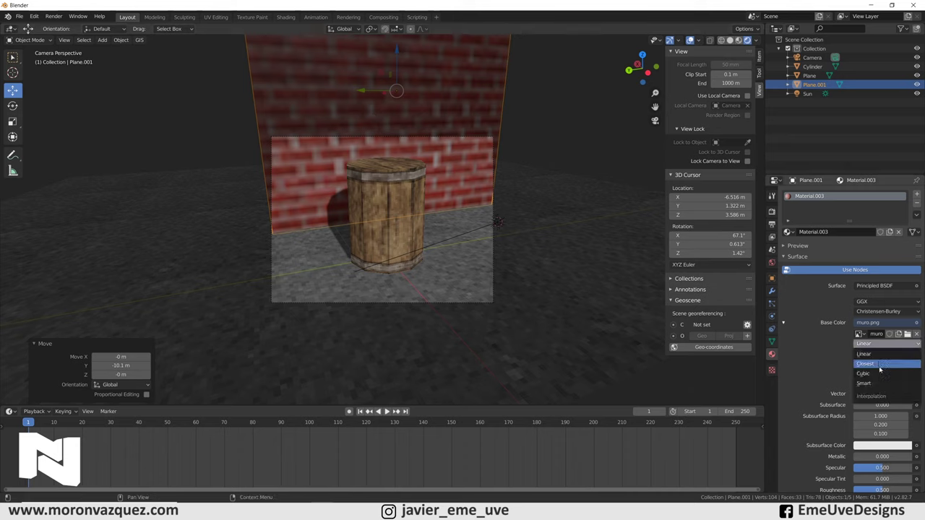
{"action": "left_click", "coordinate": [880, 366]}
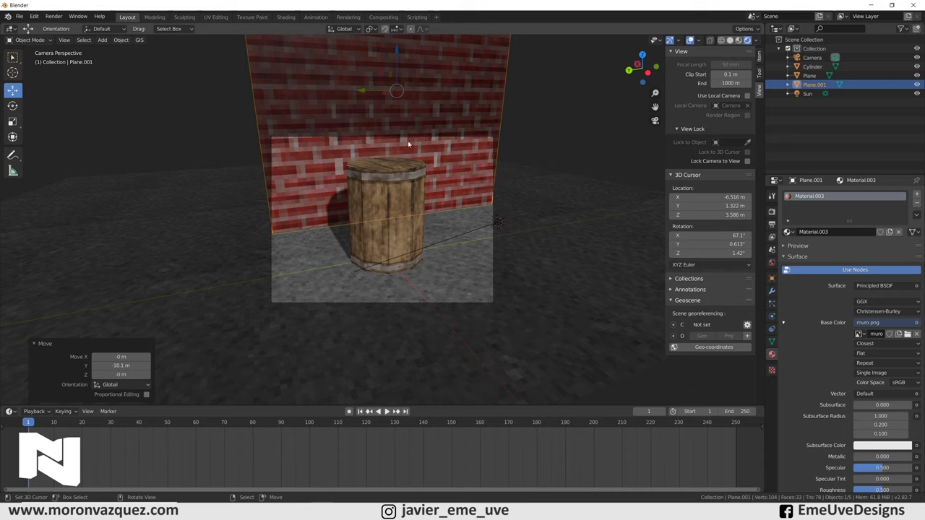
{"action": "left_click", "coordinate": [772, 291]}
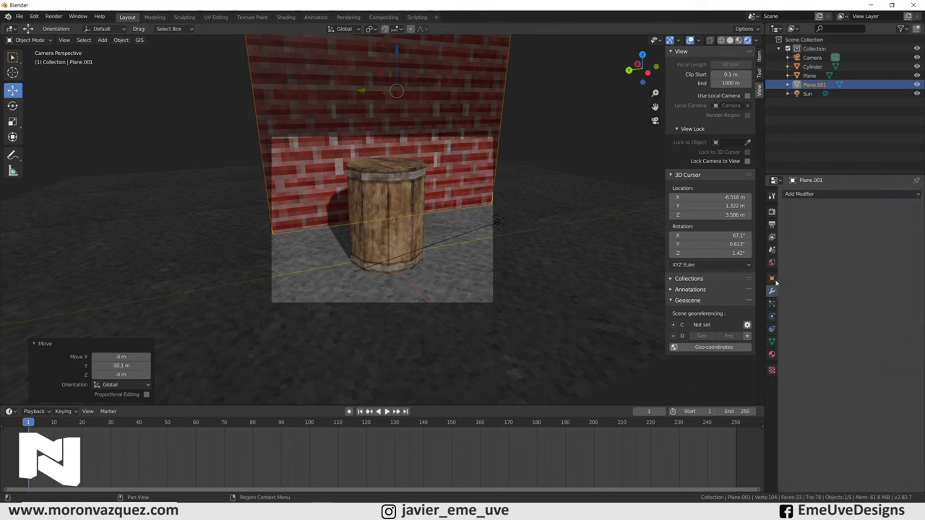
{"action": "left_click", "coordinate": [798, 195]}
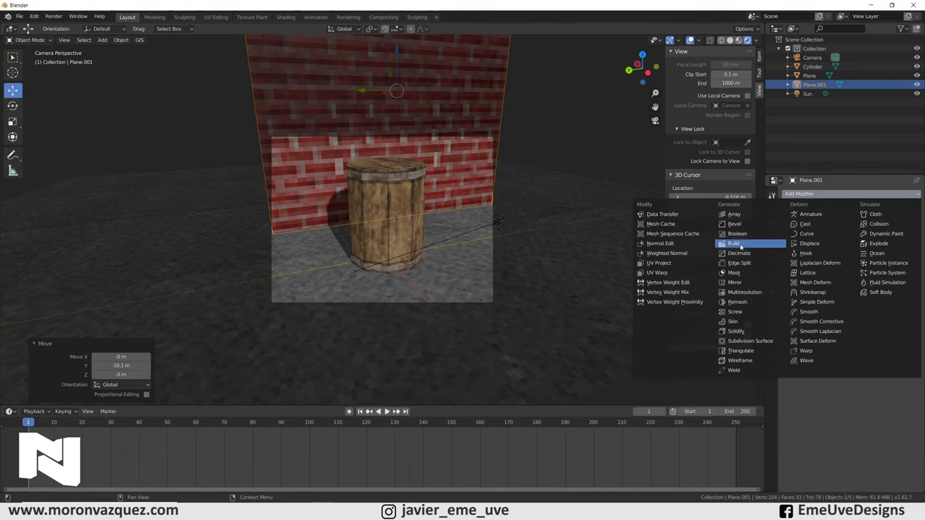
{"action": "left_click", "coordinate": [734, 214]}
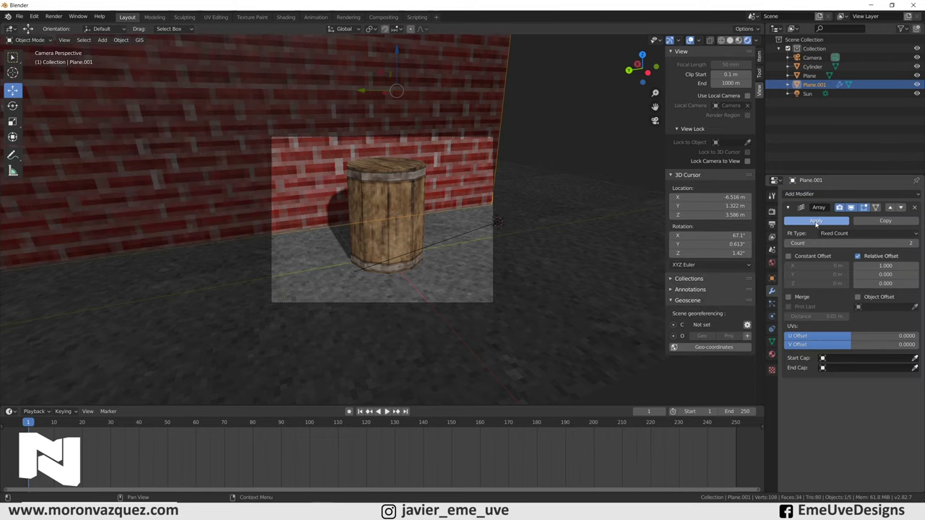
{"action": "left_click", "coordinate": [815, 220]}
Move the wall back, scale it to 0.761, lower it 1.35 m and slide it 1.82 m along Y.
{"action": "key", "text": "g"}
{"action": "key", "text": "y"}
{"action": "left_click", "coordinate": [434, 125]}
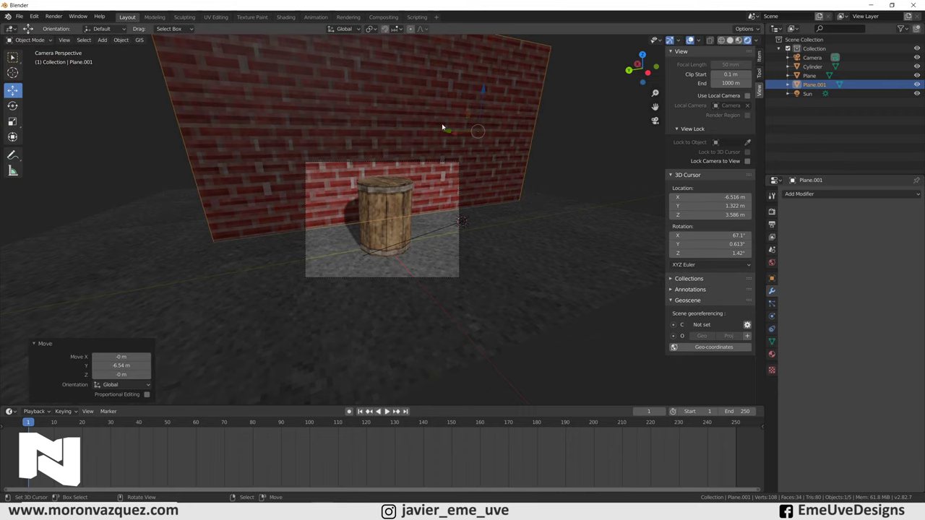
{"action": "key", "text": "s"}
{"action": "left_click", "coordinate": [562, 195]}
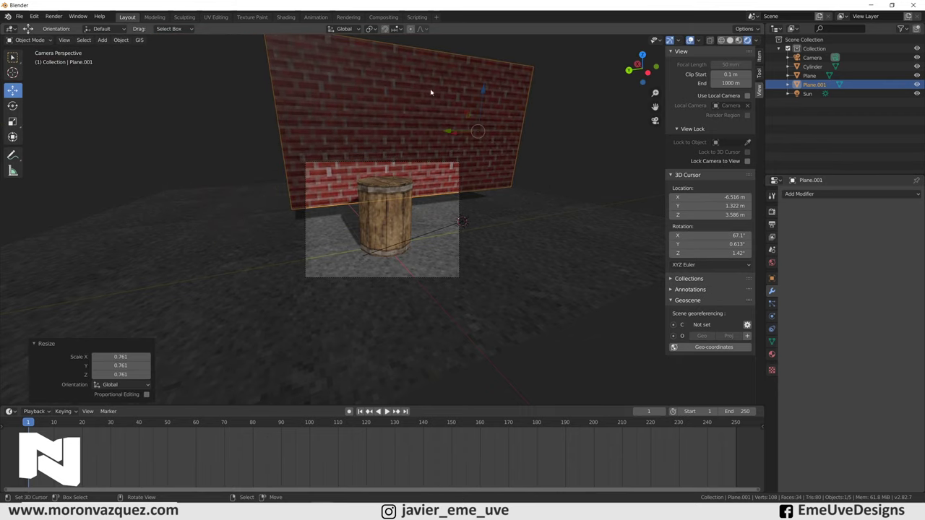
{"action": "key", "text": "g"}
{"action": "key", "text": "z"}
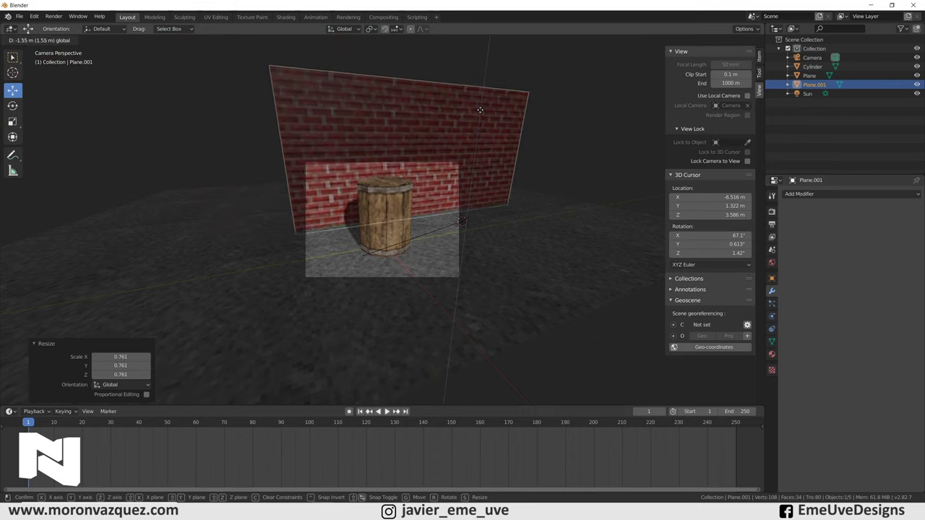
{"action": "left_click", "coordinate": [479, 106]}
{"action": "left_click_drag", "start_coordinate": [444, 155], "coordinate": [155, 141]}
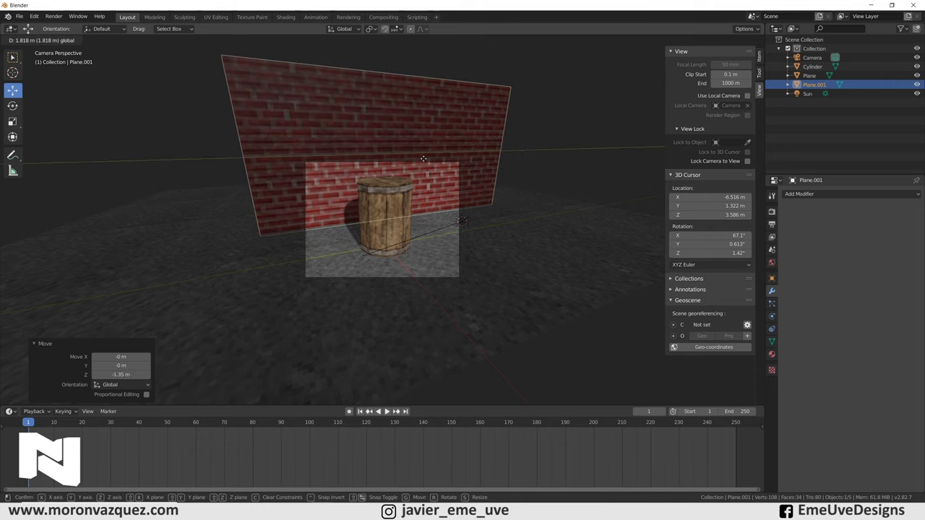
{"action": "left_click", "coordinate": [53, 16]}
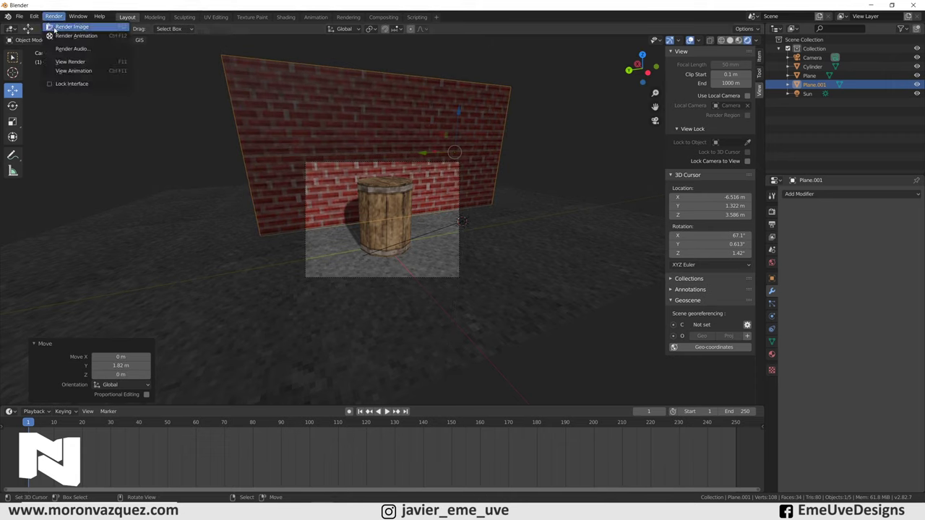
Render the camera view, enlarge the render window to inspect the pixelated result, then close it.
{"action": "left_click", "coordinate": [68, 25]}
{"action": "left_click_drag", "start_coordinate": [131, 127], "coordinate": [134, 128]}
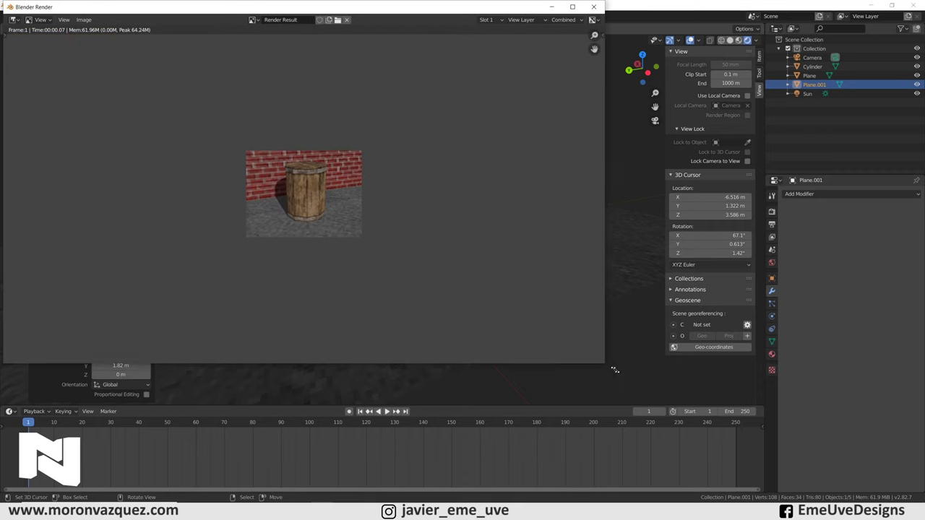
{"action": "left_click_drag", "start_coordinate": [217, 169], "coordinate": [665, 373]}
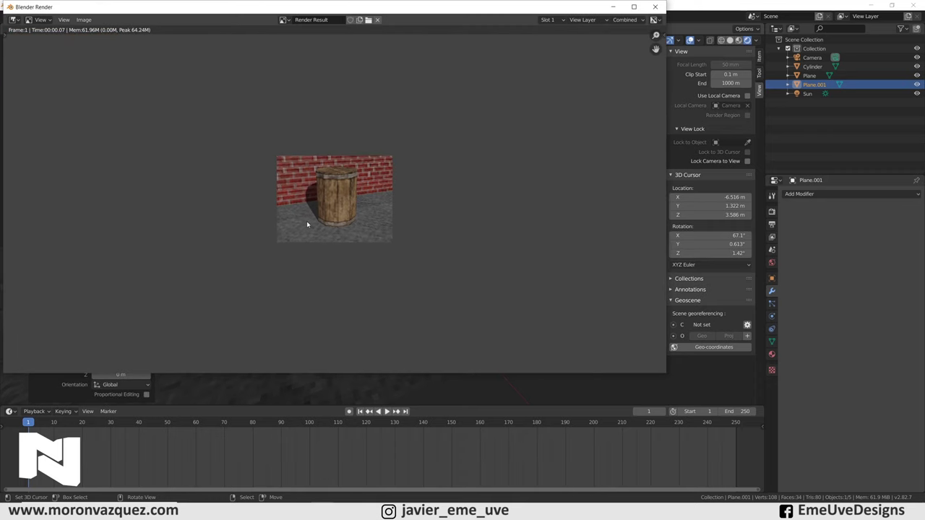
{"action": "scroll", "coordinate": [325, 222], "scroll_direction": "up", "scroll_amount": 5}
{"action": "middle_click_drag", "start_coordinate": [375, 230], "coordinate": [409, 247]}
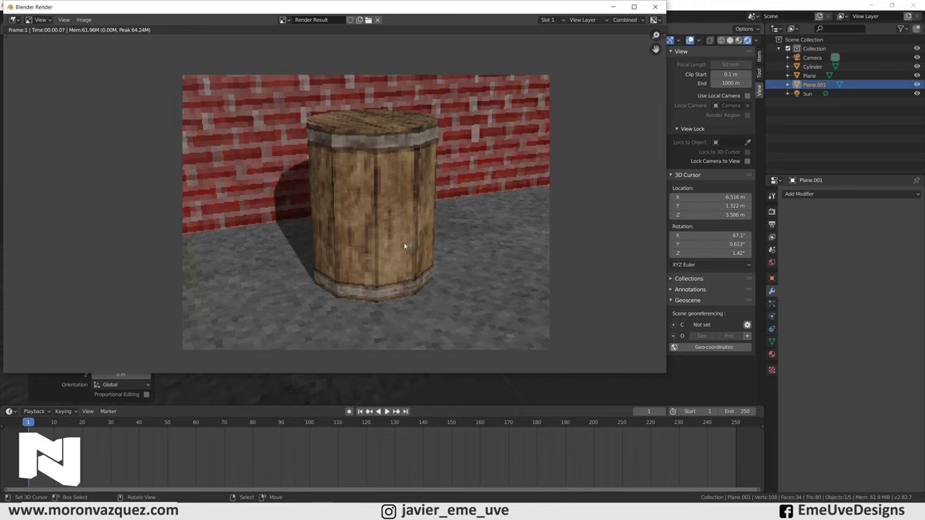
{"action": "left_click", "coordinate": [654, 7]}
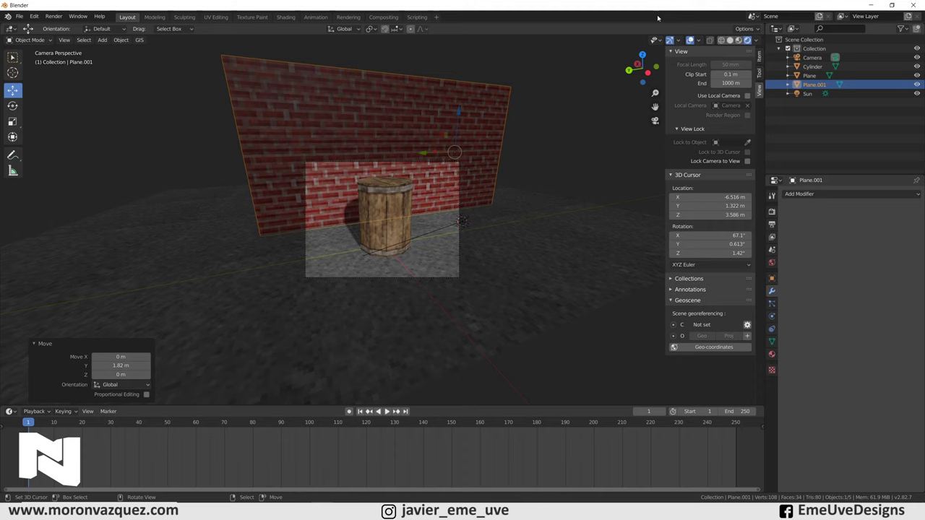
{"action": "left_click", "coordinate": [322, 514]}
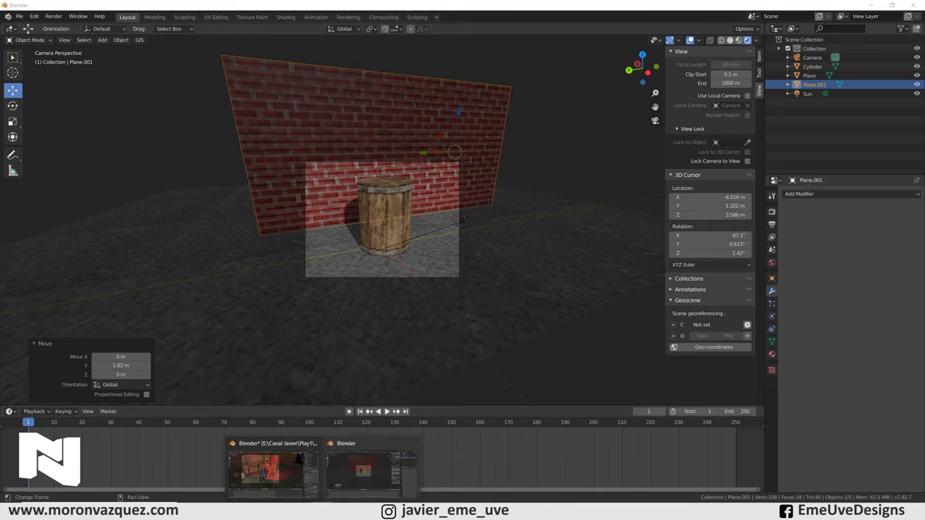
Bring up the Escena 1 alley scene and check its 320×240 px output and render engine settings.
{"action": "left_click", "coordinate": [270, 465]}
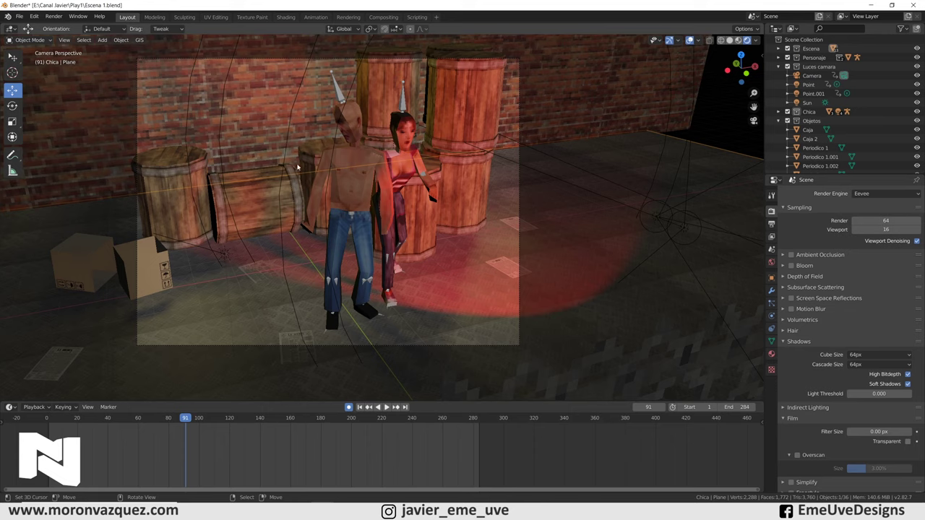
{"action": "left_click", "coordinate": [771, 224]}
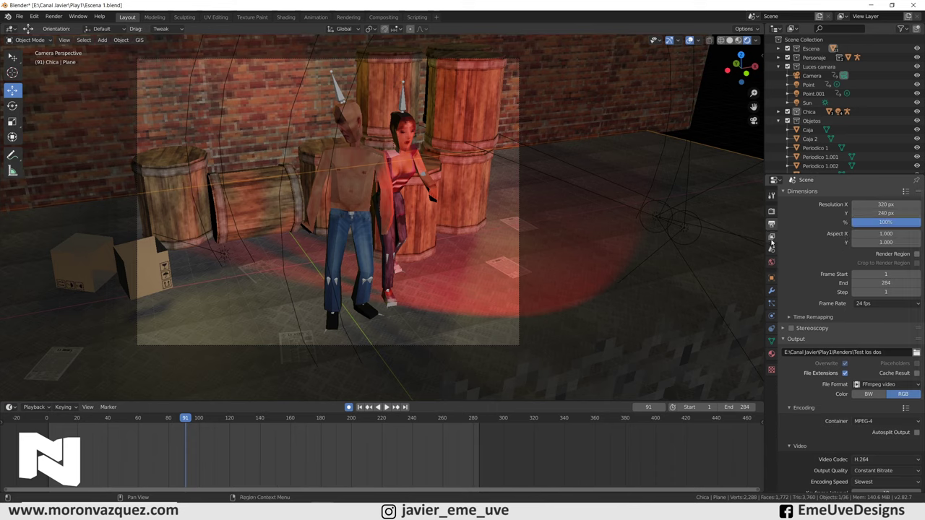
{"action": "left_click", "coordinate": [771, 211]}
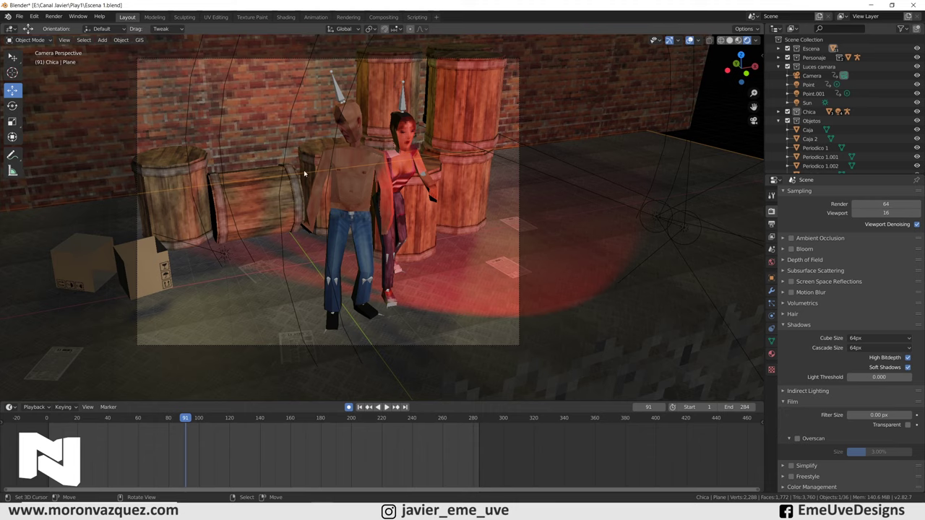
Inspect the top barrel's material, then review the frame rate choices beside the 24 fps output setting.
{"action": "left_click", "coordinate": [375, 102]}
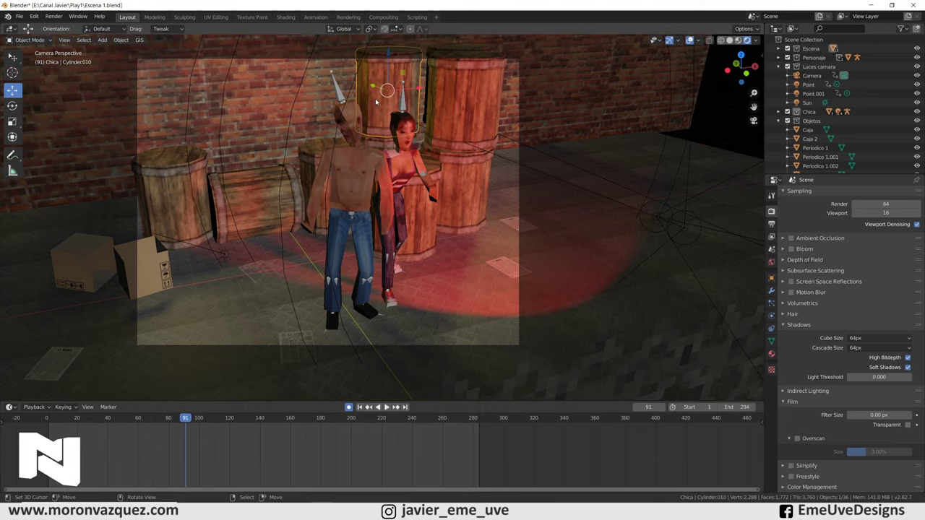
{"action": "left_click", "coordinate": [771, 354]}
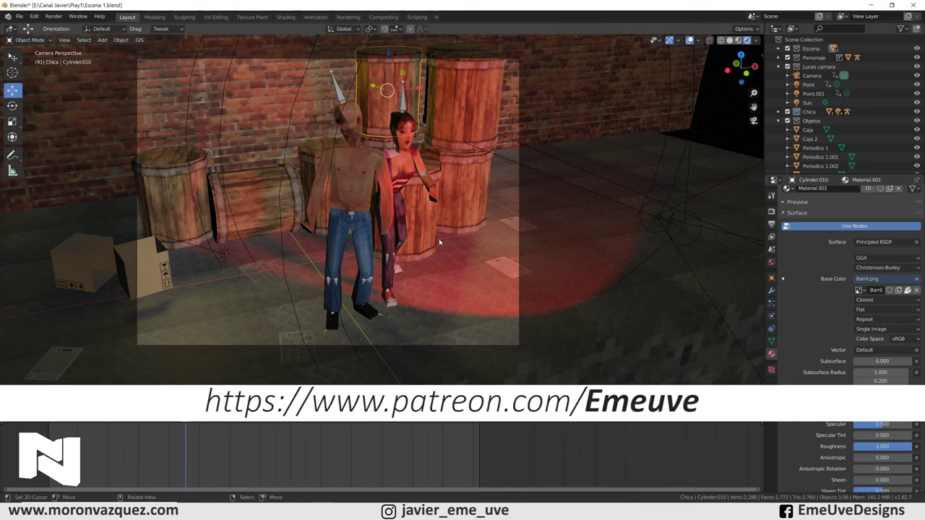
{"action": "left_click", "coordinate": [771, 211]}
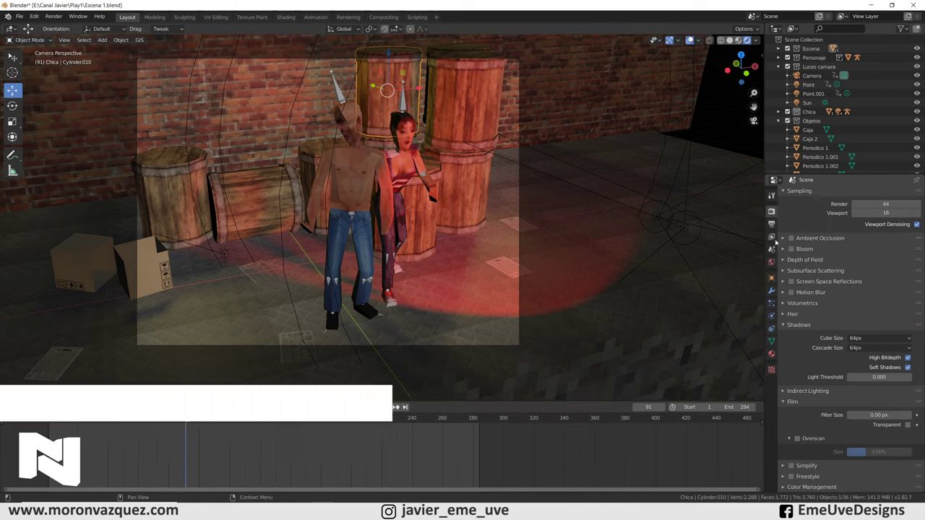
{"action": "left_click", "coordinate": [771, 224]}
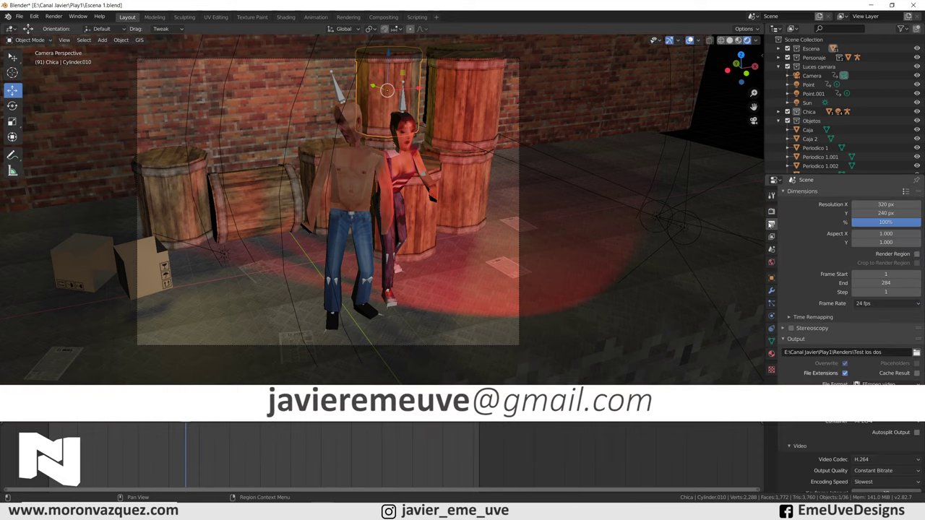
{"action": "left_click", "coordinate": [882, 305]}
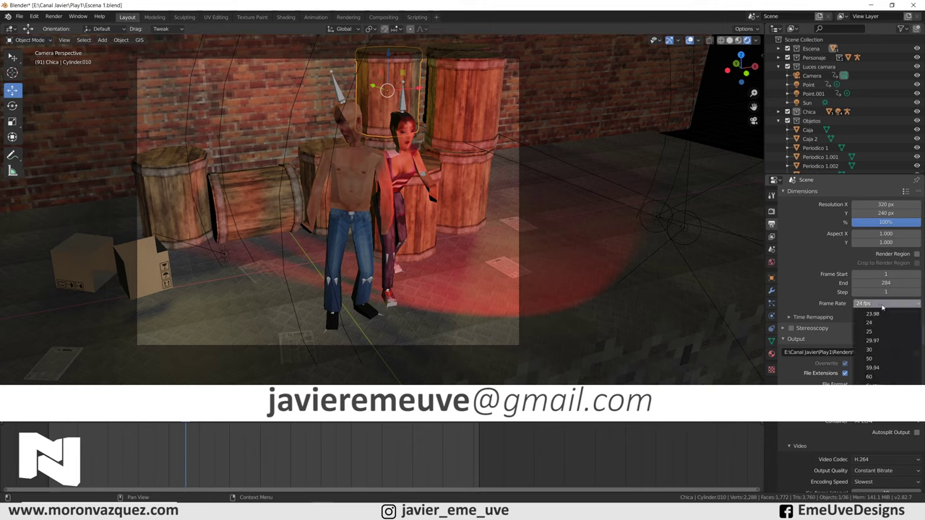